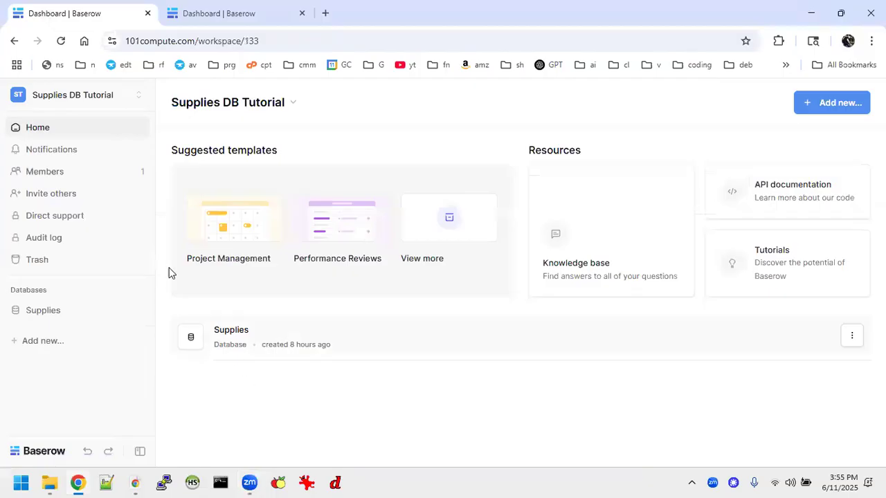
Browse the Supplies tables Shopping list, Departments and Stores, then return to the Application Templates dashboard.
click(35, 311)
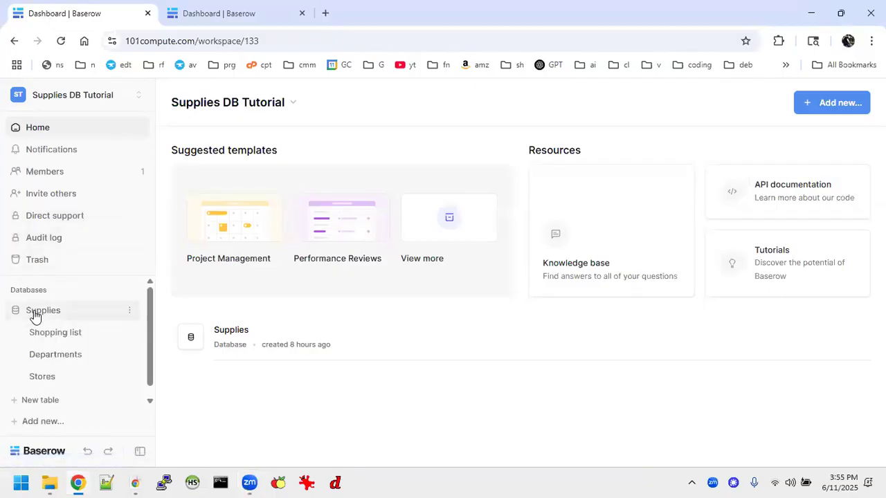
click(63, 335)
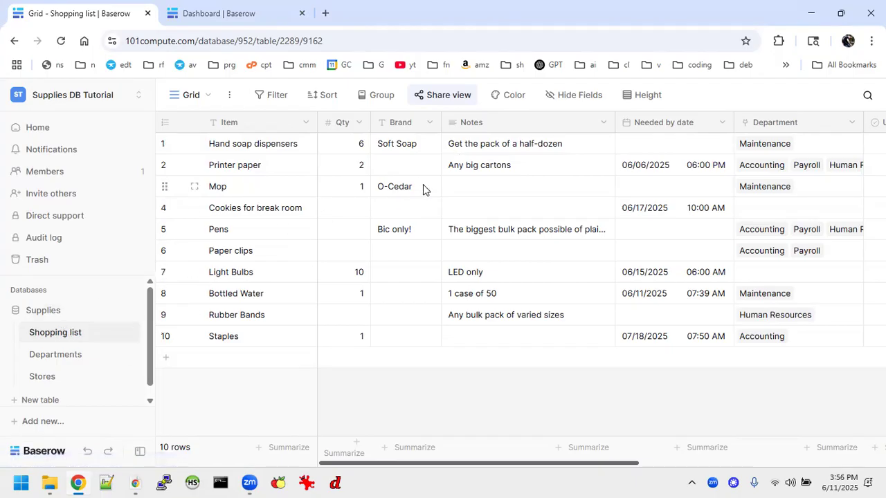
click(71, 364)
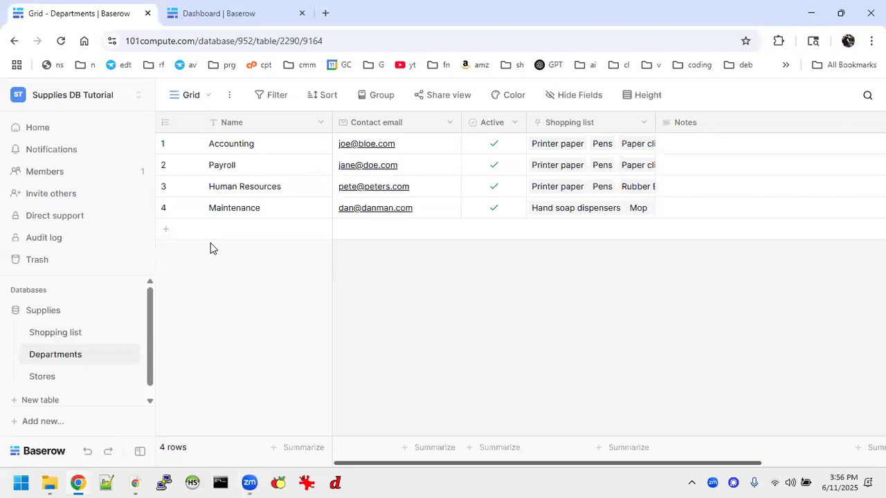
click(46, 376)
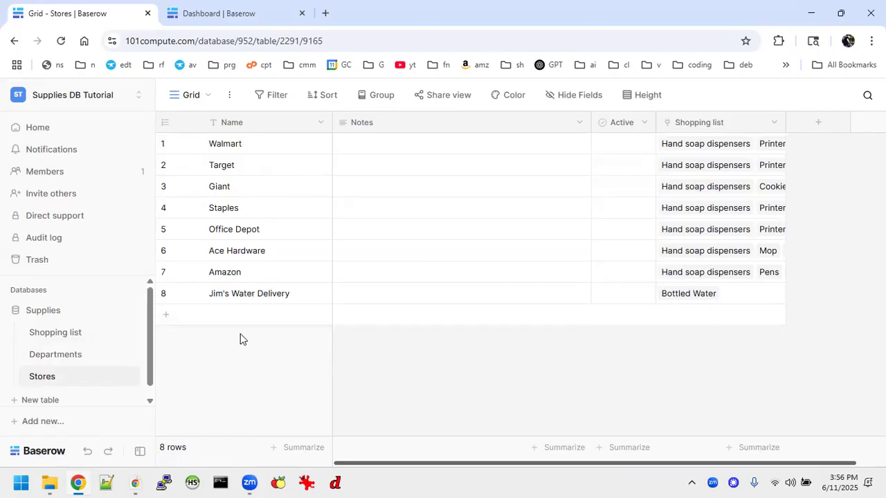
click(221, 23)
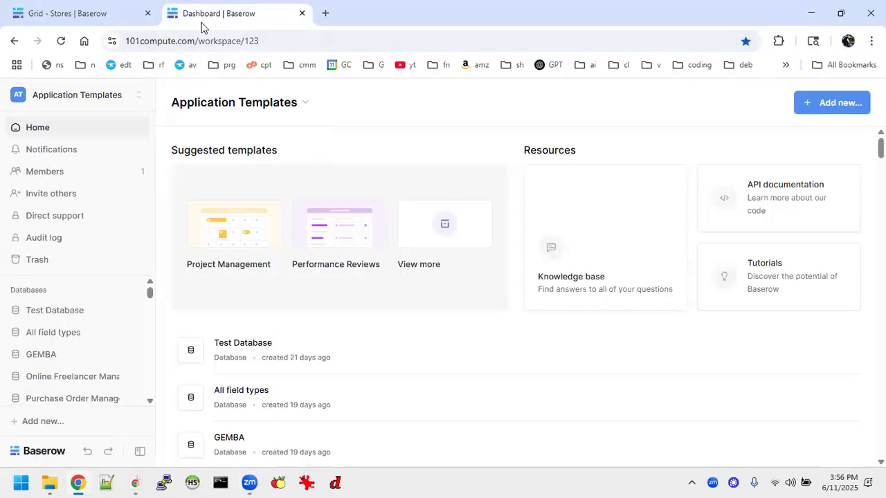
click(239, 42)
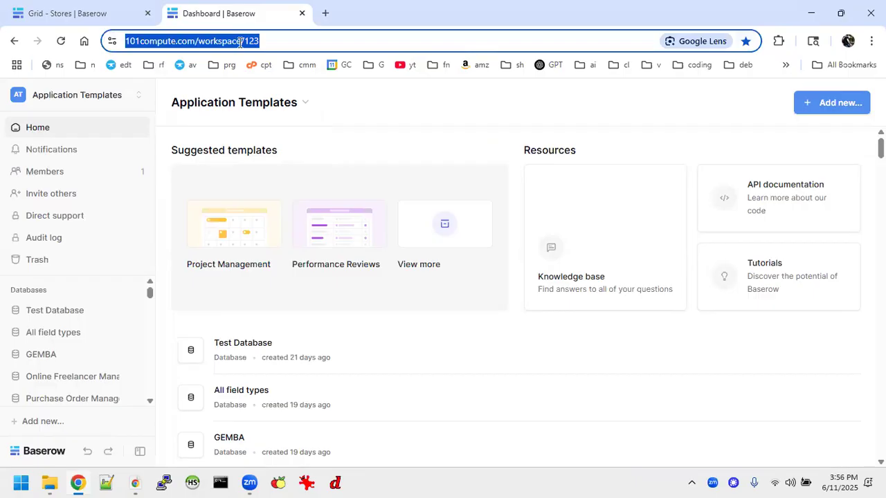
click(194, 42)
drag(224, 40, 97, 28)
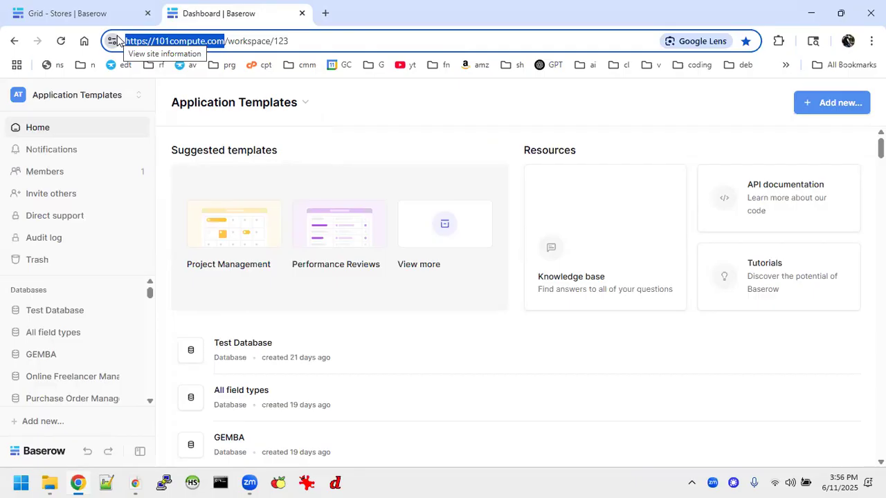
click(389, 327)
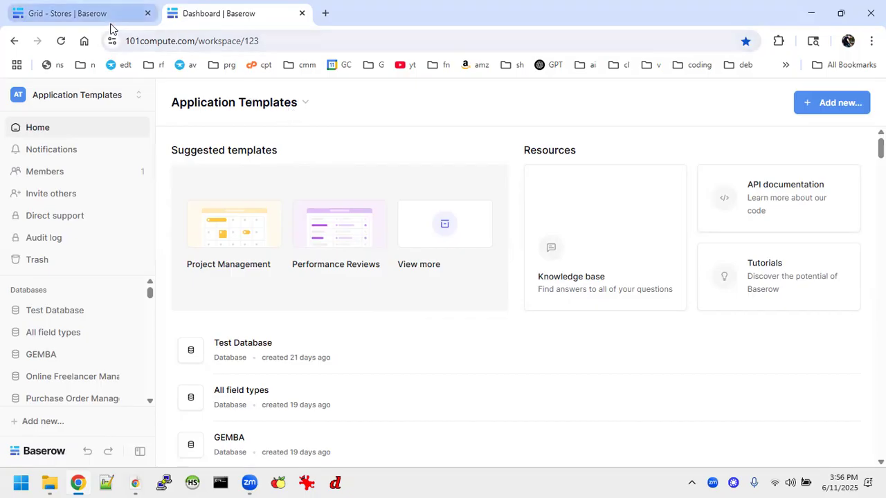
click(80, 14)
click(220, 15)
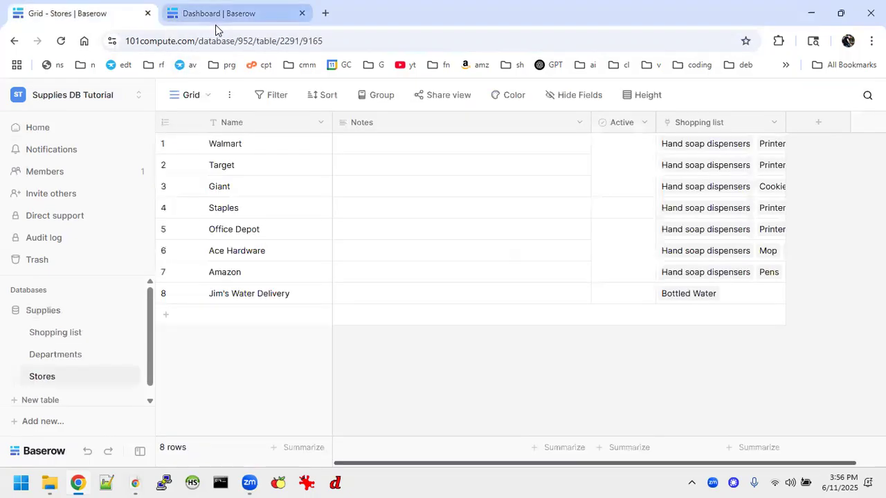
click(105, 13)
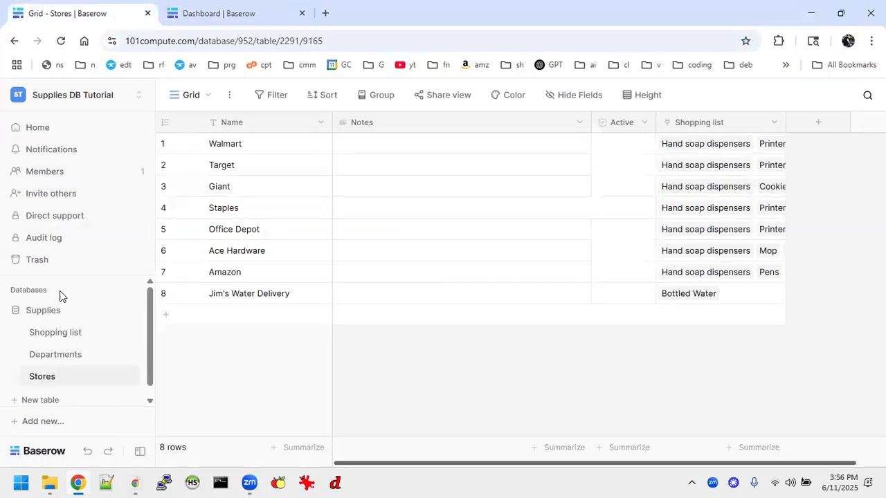
click(55, 333)
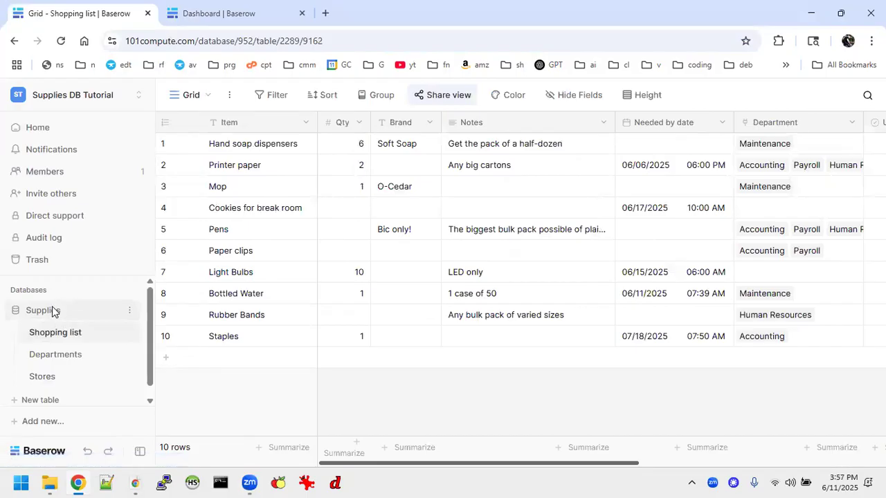
click(211, 14)
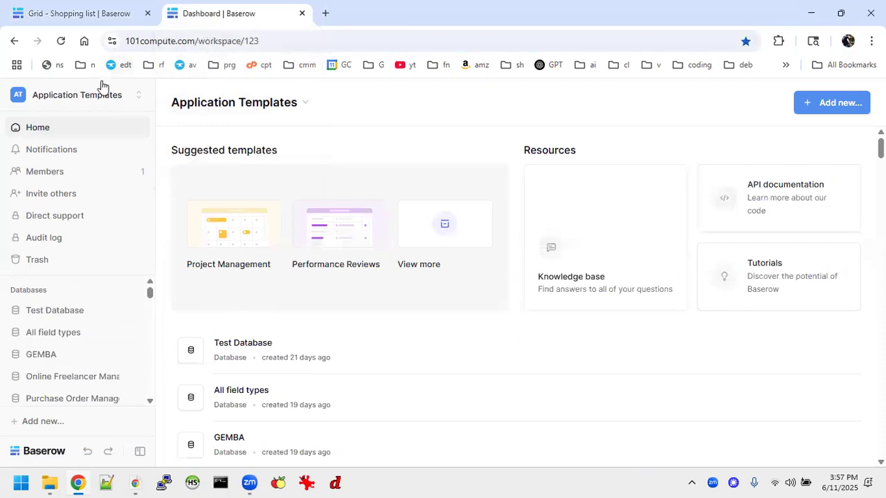
Create a new workspace named 'Tutorial 1'.
click(127, 106)
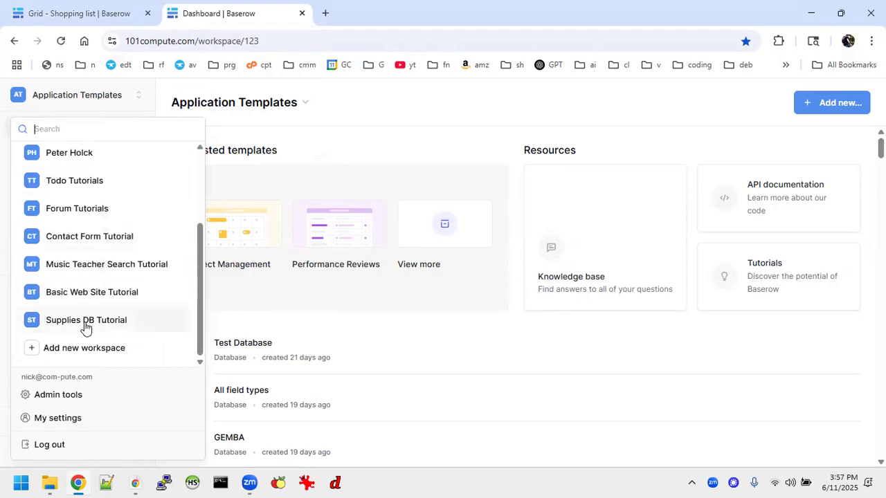
click(79, 90)
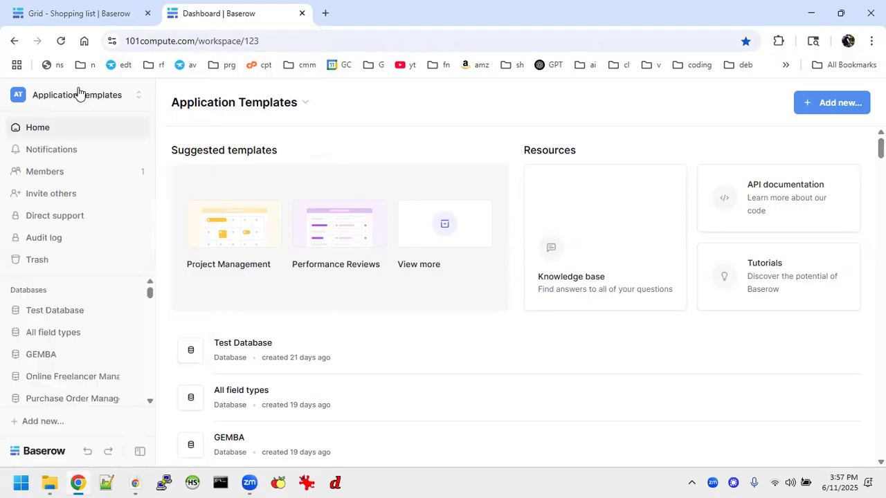
click(102, 94)
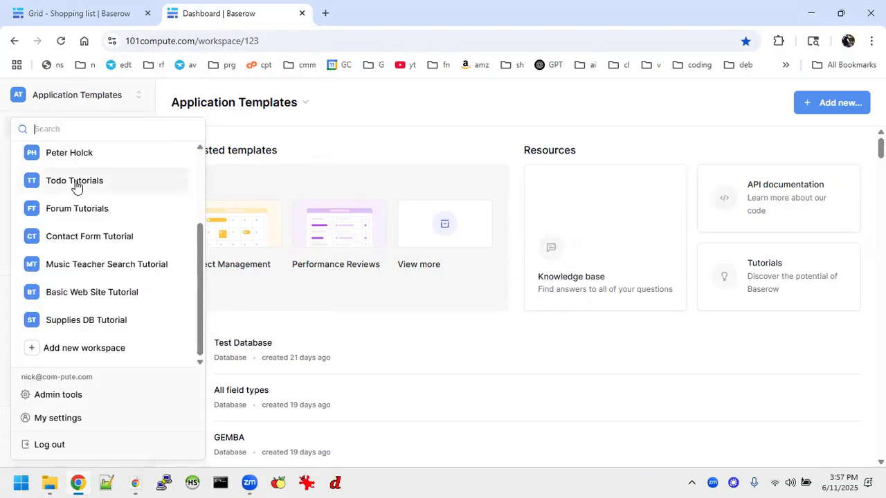
click(82, 348)
text(Tut)
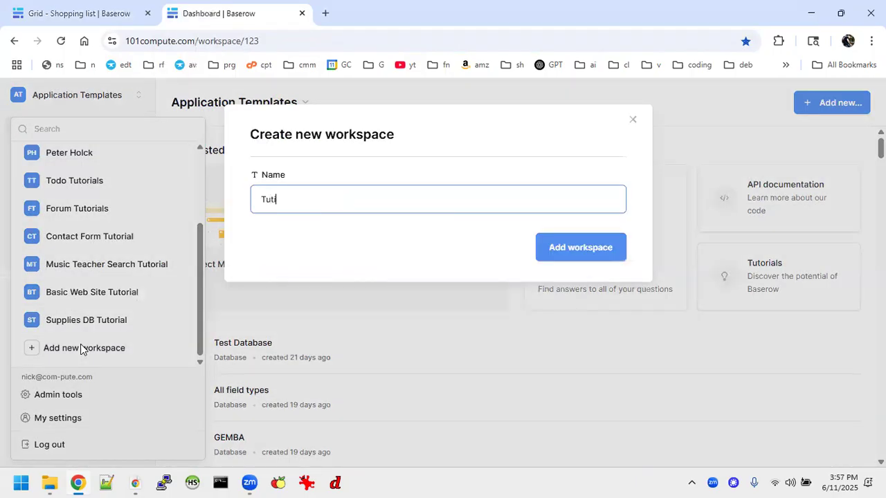
text(orial 1)
key(Return)
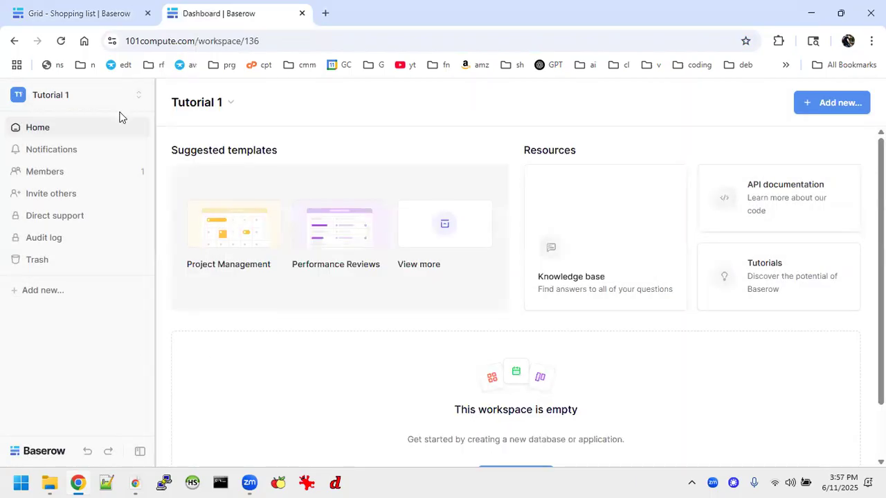
Make Tutorial 1 the current workspace and bring up its options.
click(81, 105)
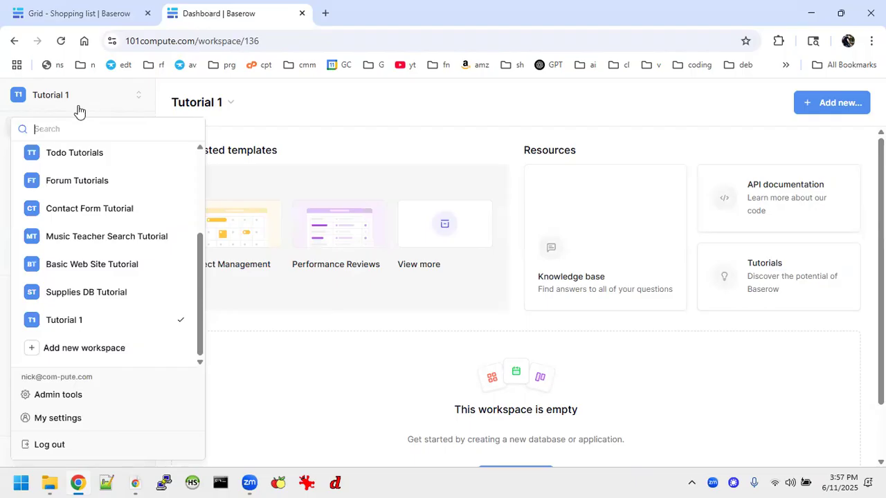
click(86, 292)
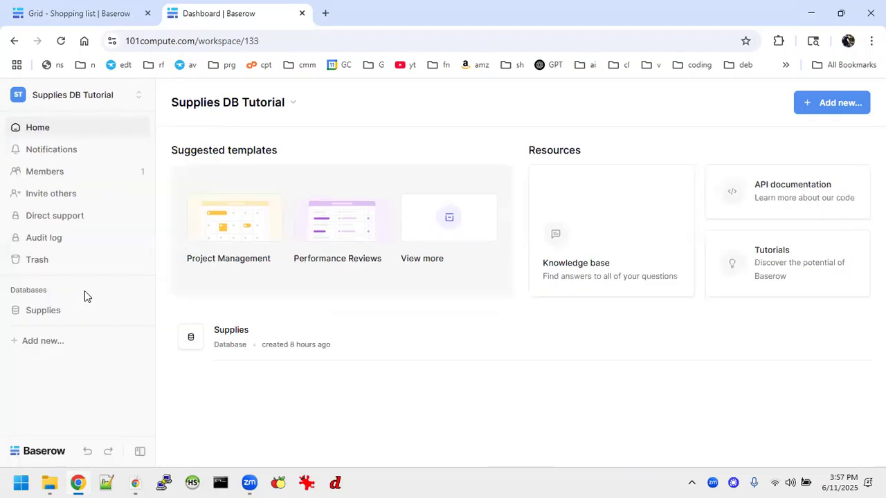
click(97, 97)
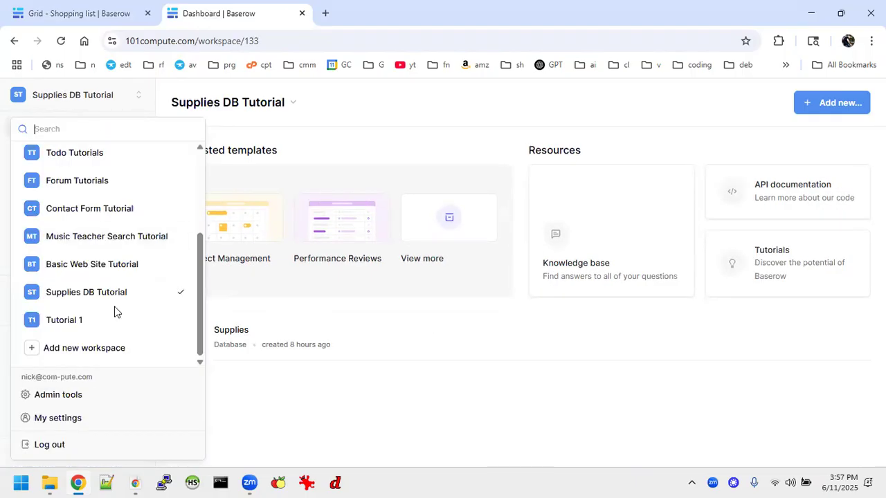
click(72, 323)
click(231, 104)
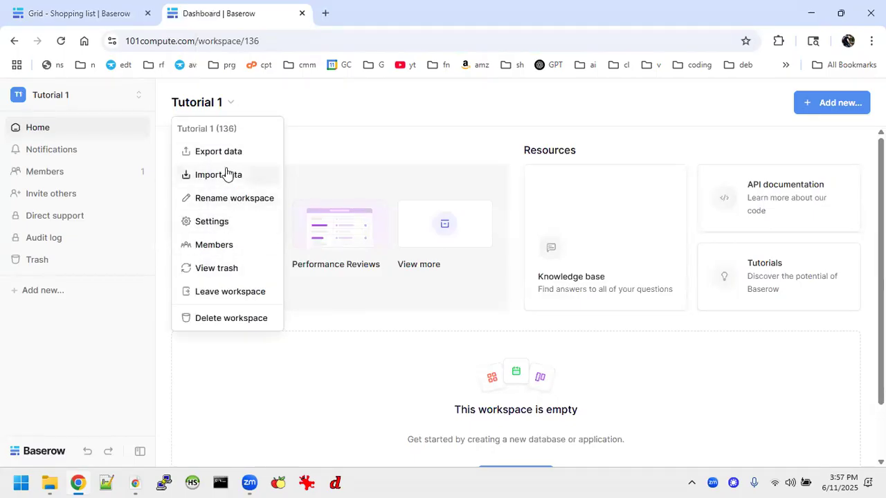
Rename the workspace to 'Tutorial 1 Supplies'.
click(239, 200)
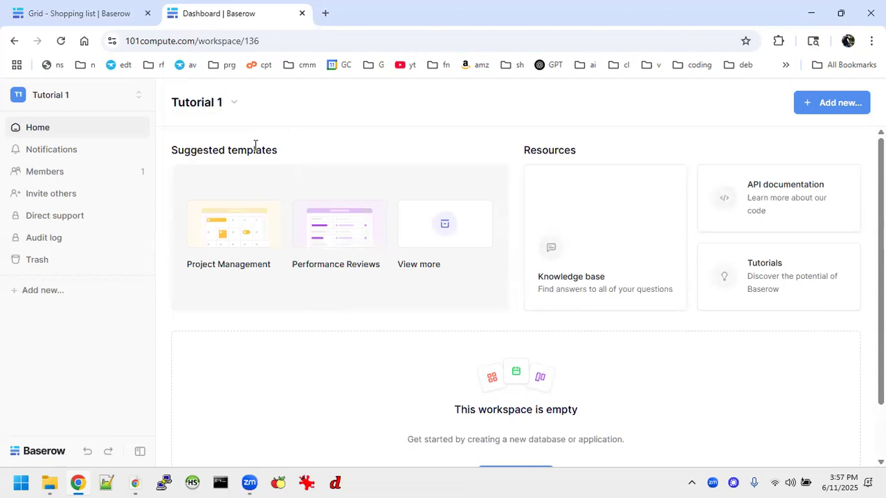
text(Supplies)
click(242, 329)
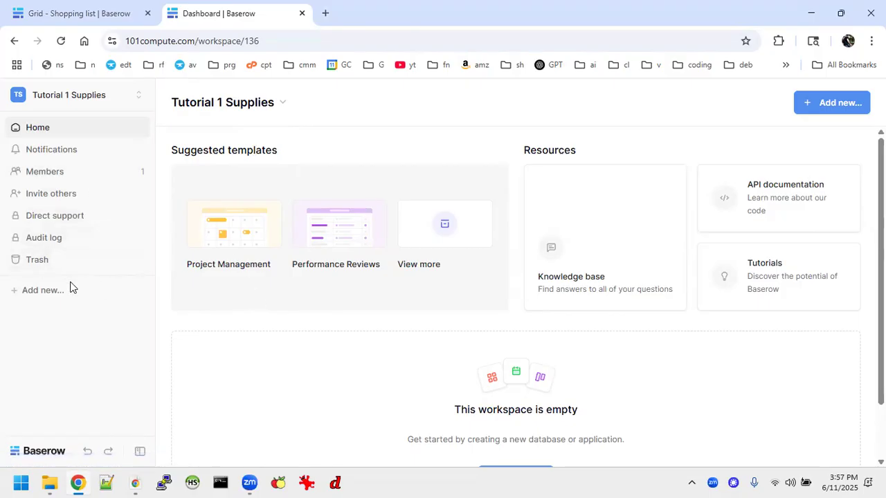
Bring up the sidebar's Add new menu and look through its choices.
click(44, 292)
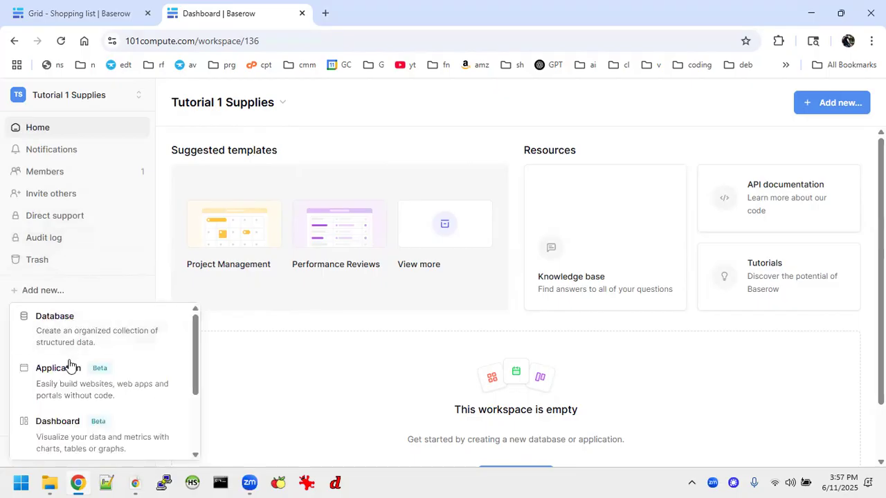
scroll(74, 434, down, 2)
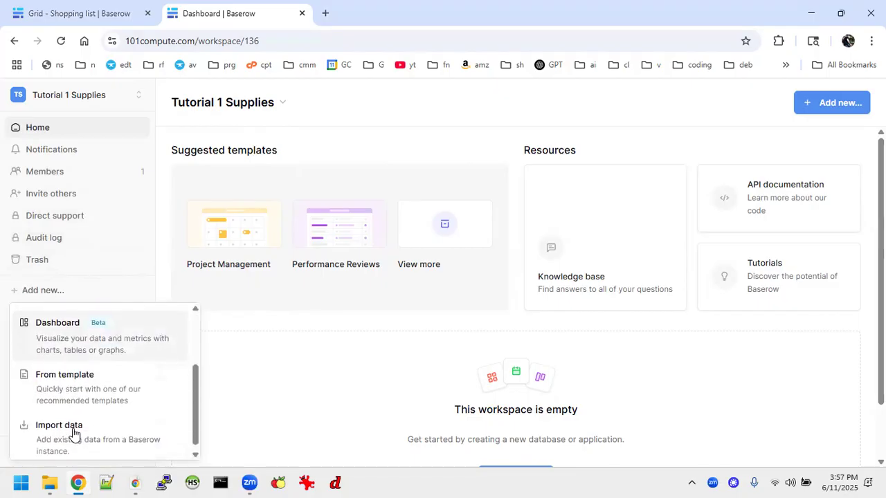
scroll(74, 436, up, 3)
Add a new database named 'Supplies' from scratch.
click(68, 326)
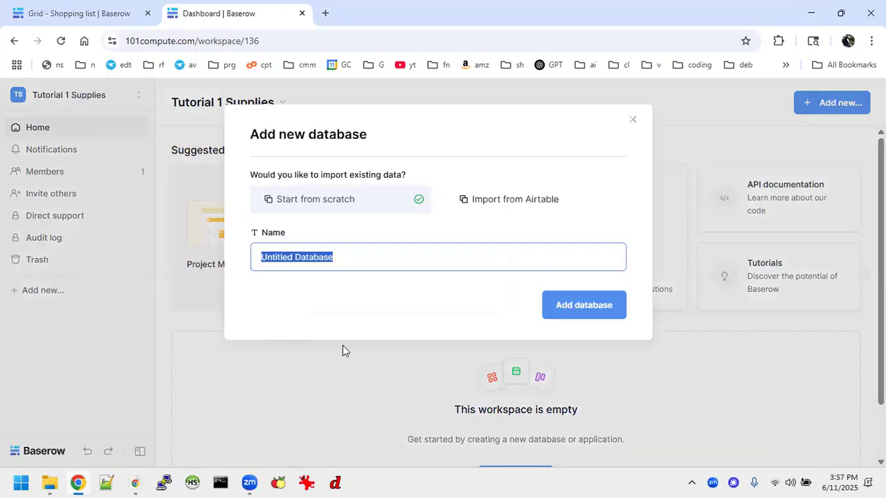
text(Supplies)
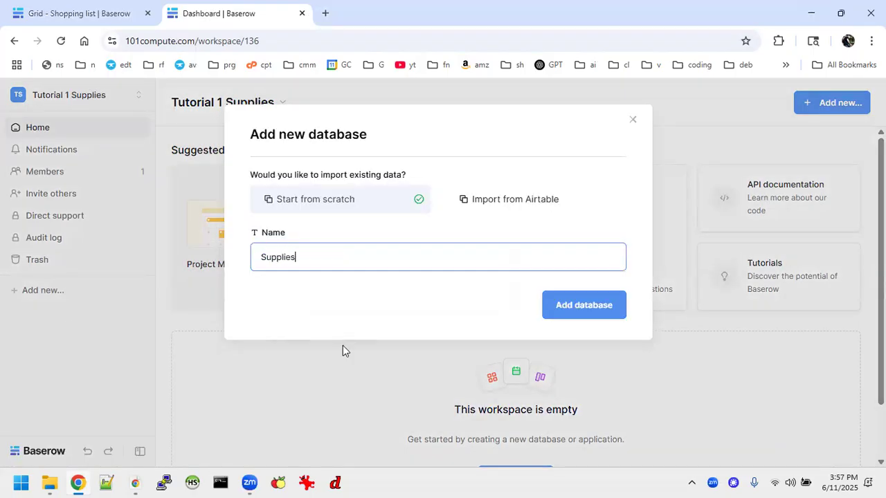
key(Return)
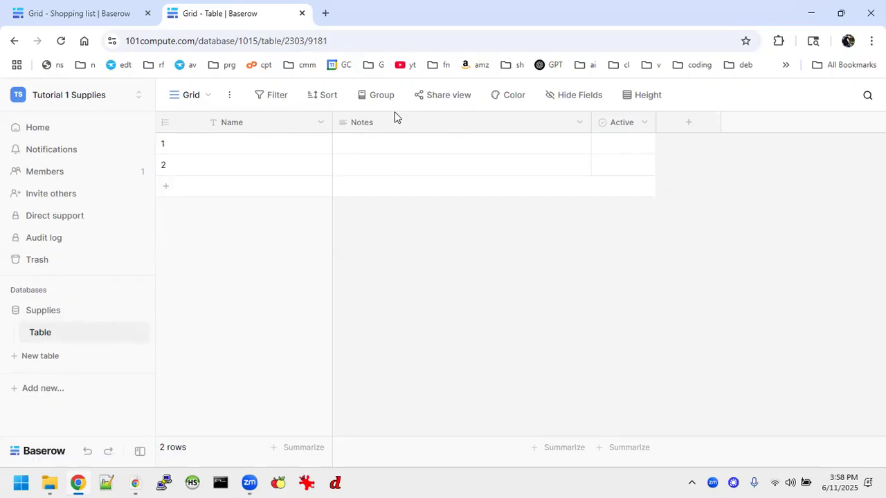
click(322, 125)
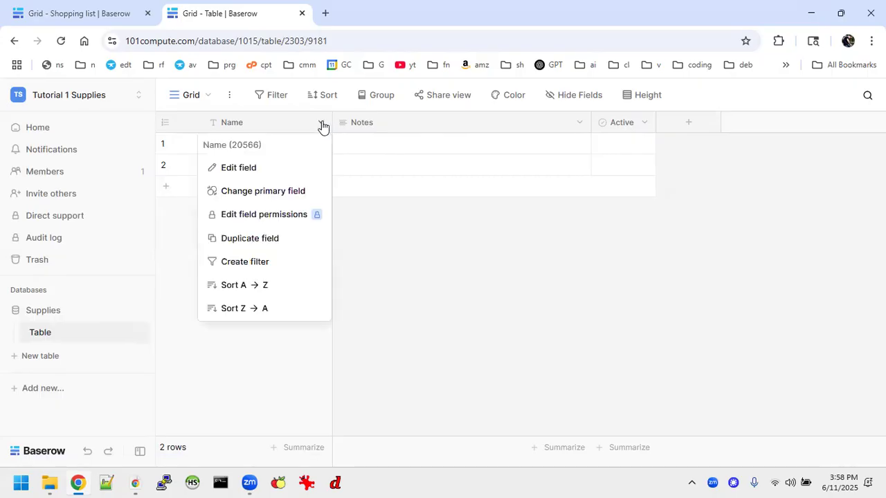
click(268, 169)
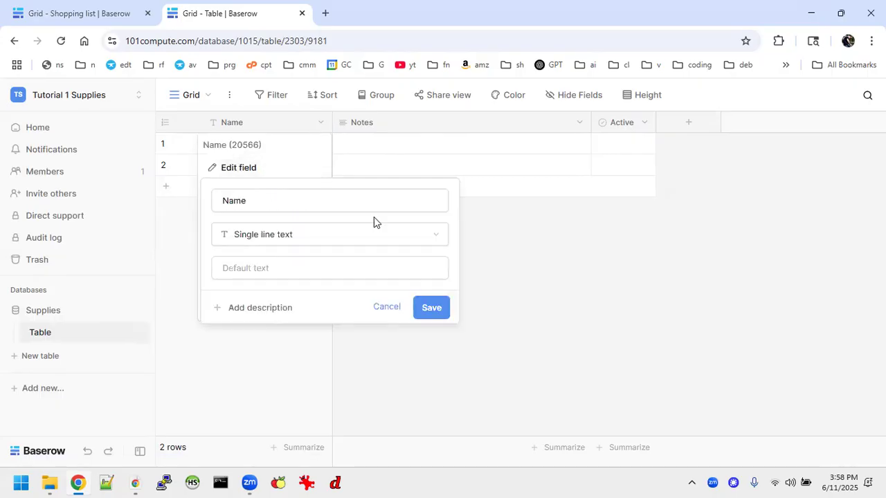
click(358, 238)
scroll(321, 288, down, 10)
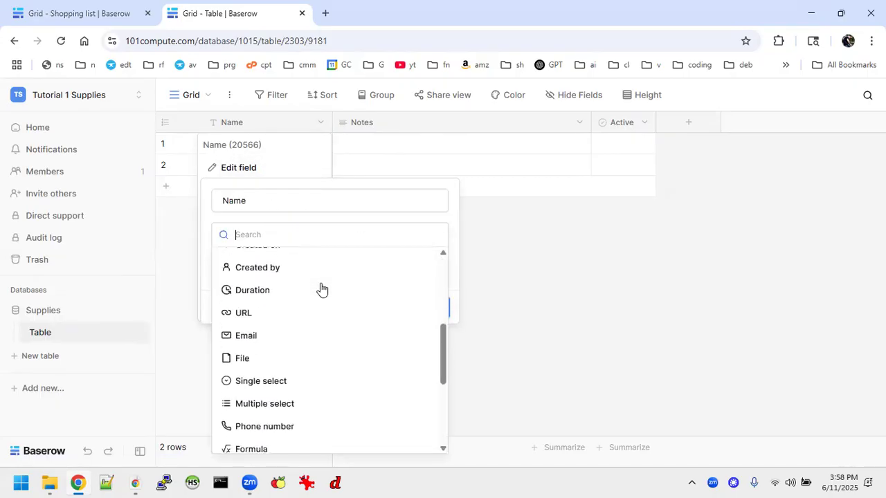
scroll(321, 289, up, 10)
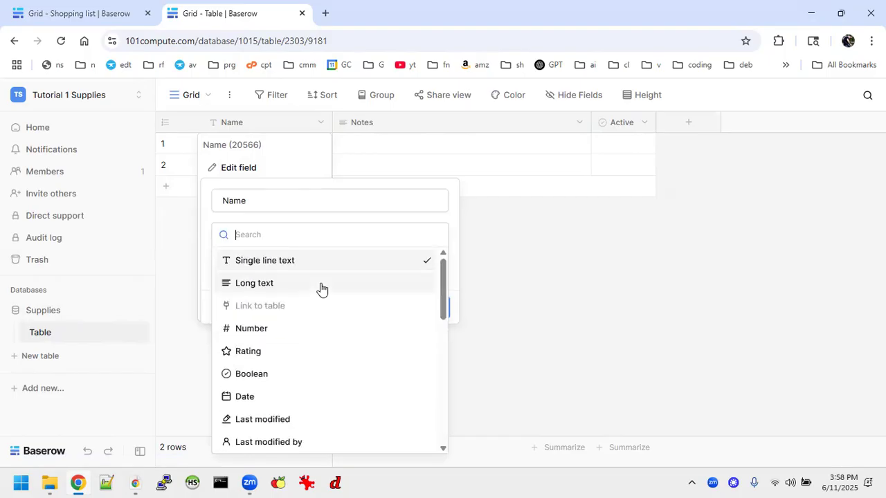
scroll(287, 328, down, 2)
scroll(286, 328, down, 1)
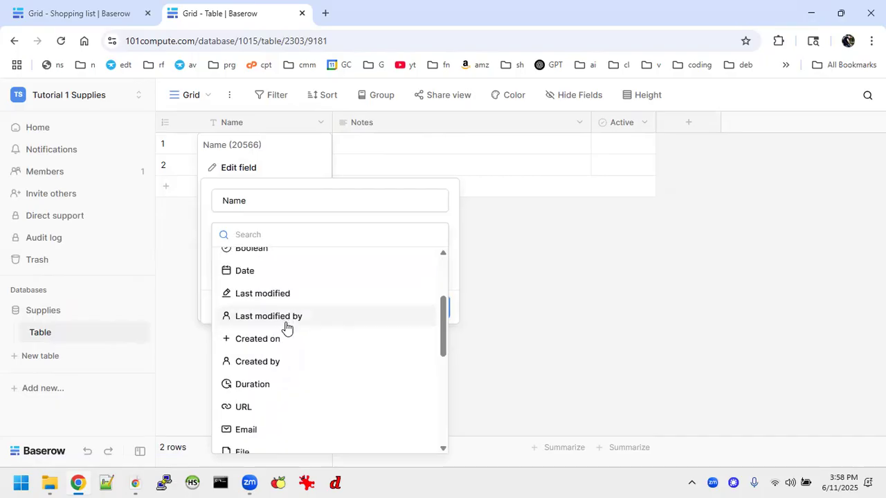
scroll(287, 328, up, 1)
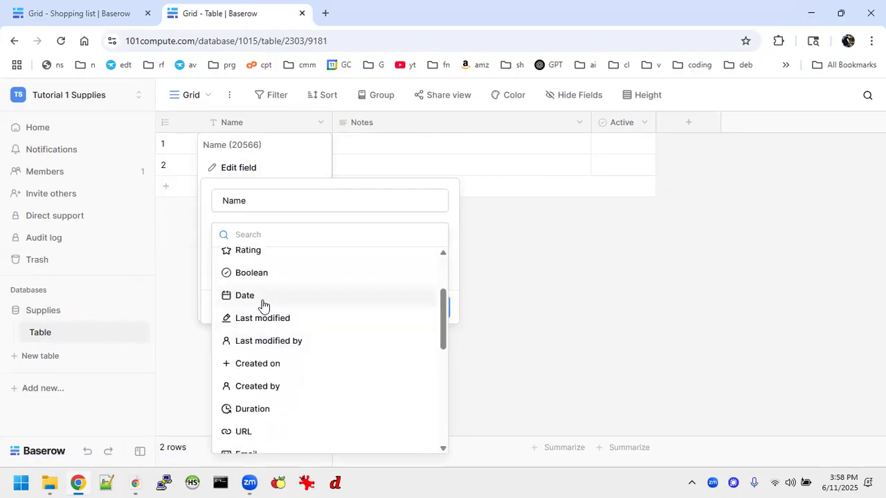
scroll(283, 308, down, 4)
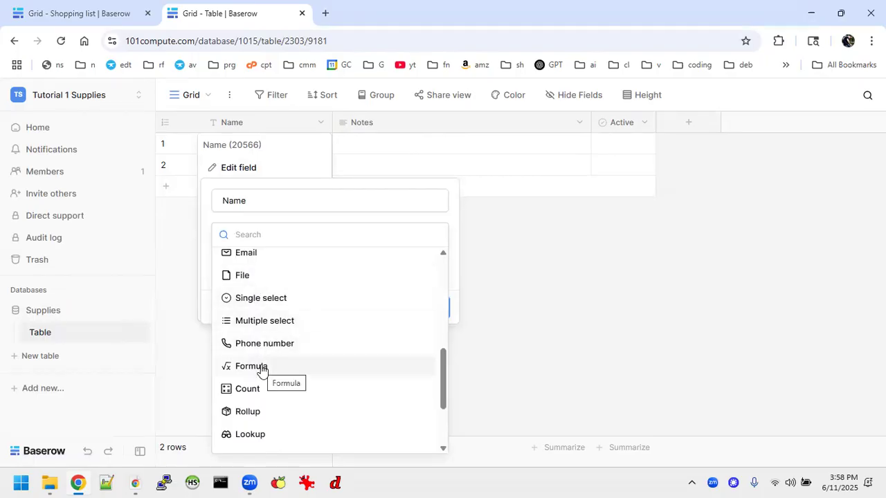
scroll(261, 370, down, 1)
scroll(262, 371, up, 5)
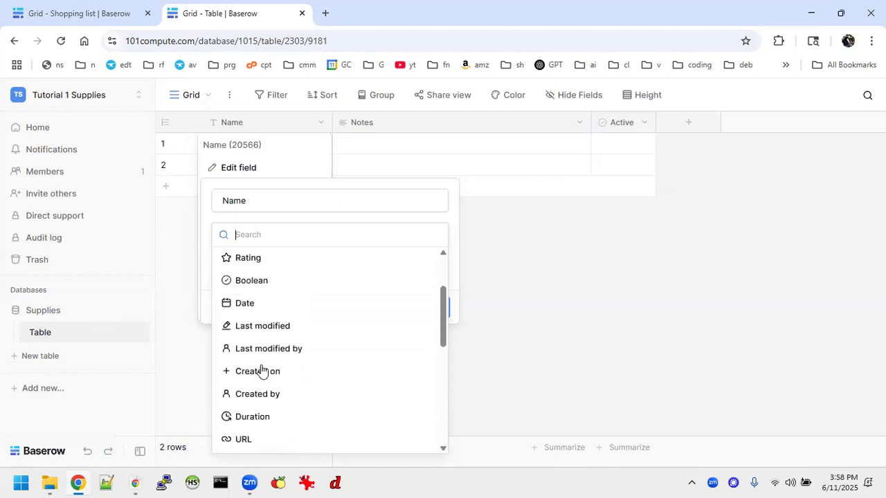
click(399, 187)
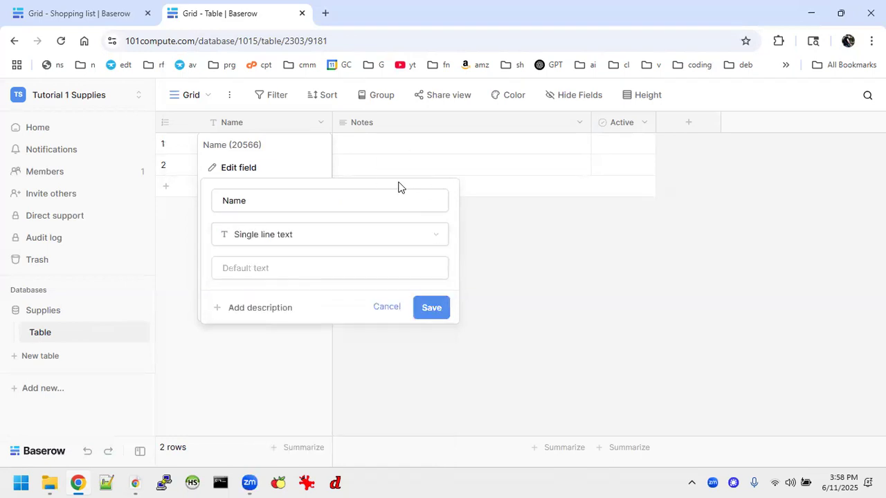
click(388, 308)
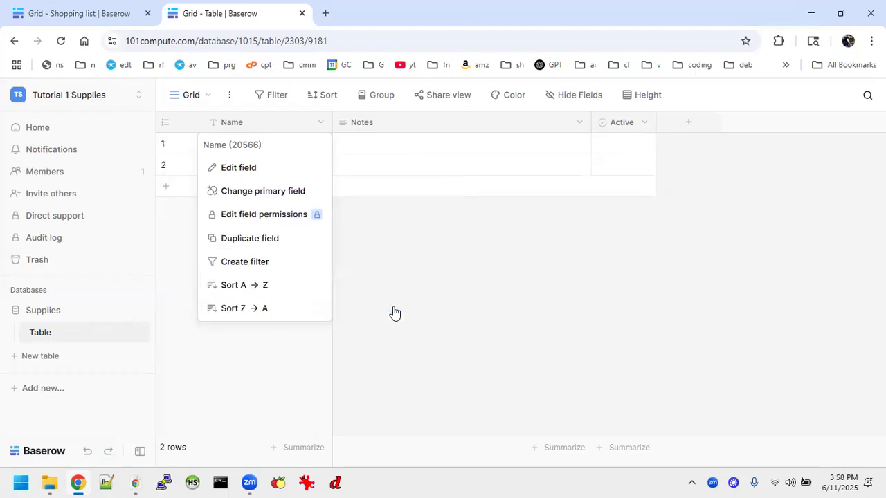
Add a Single line text field and move its column between Name and Notes.
click(704, 131)
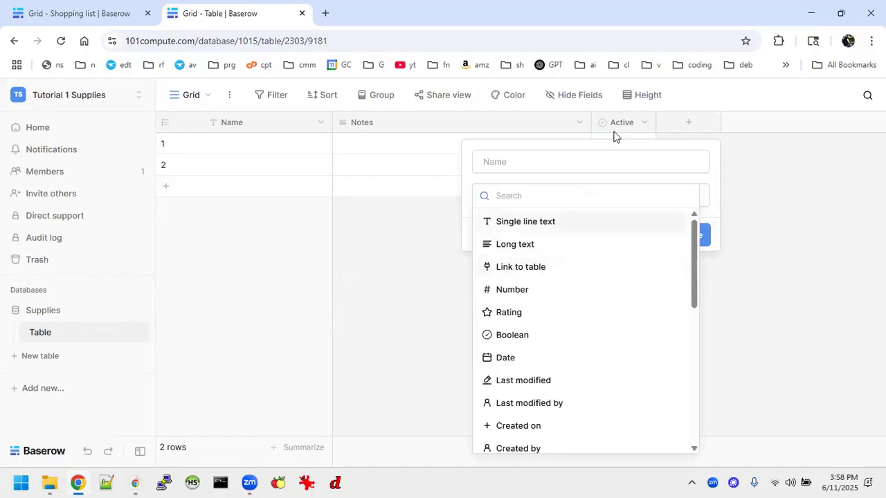
click(550, 223)
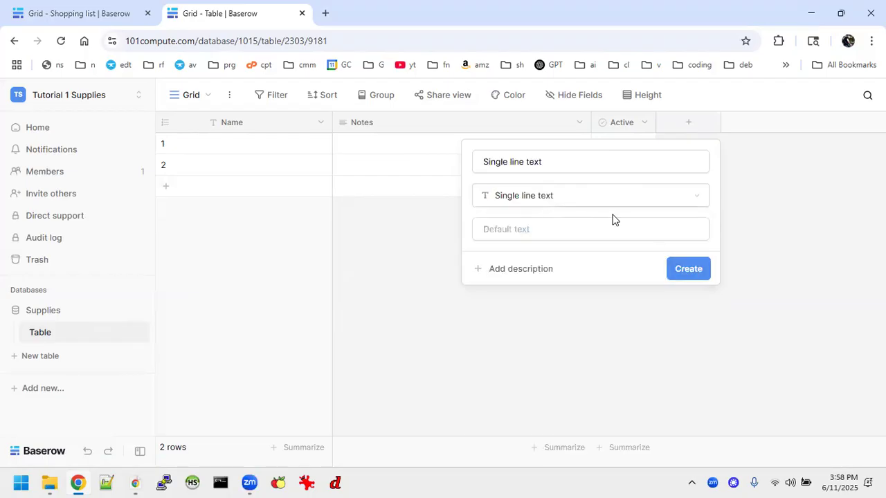
click(689, 270)
drag(694, 126, 431, 138)
mouse_move(589, 128)
mouse_down()
mouse_move(706, 124)
mouse_move(615, 122)
mouse_move(635, 125)
mouse_up()
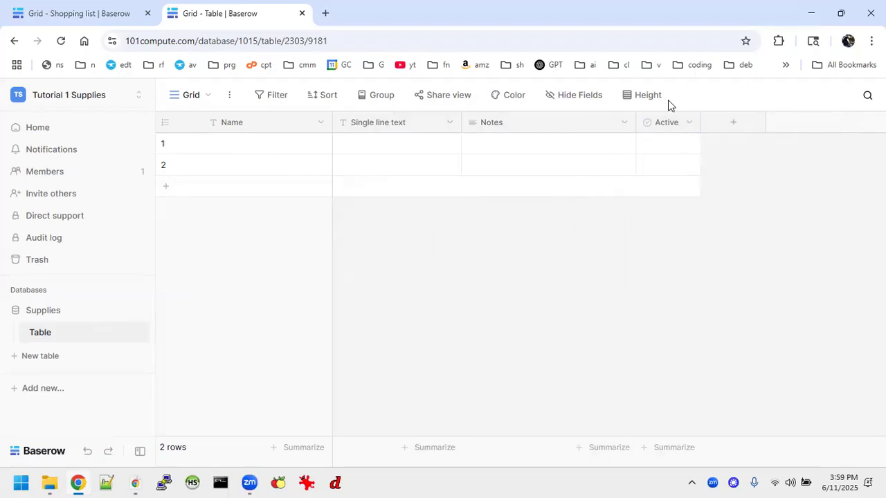
Try medium and large row heights, then set rows back to small height.
click(642, 98)
click(641, 140)
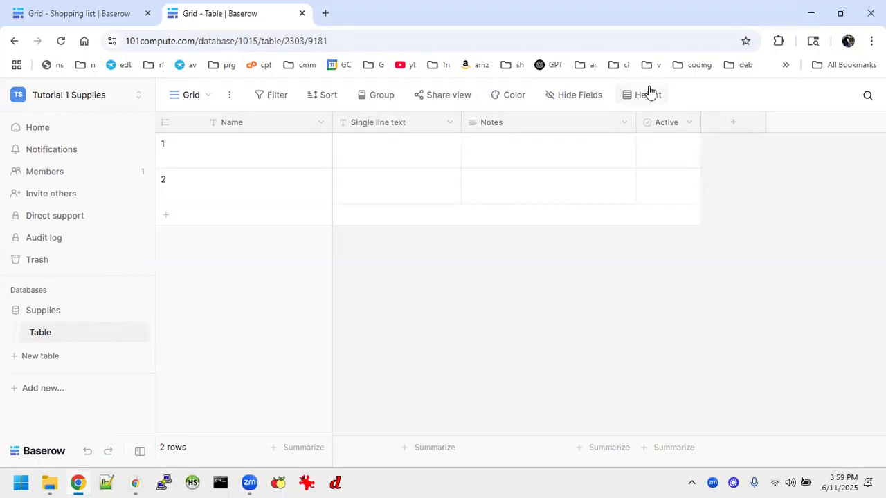
click(651, 95)
click(649, 163)
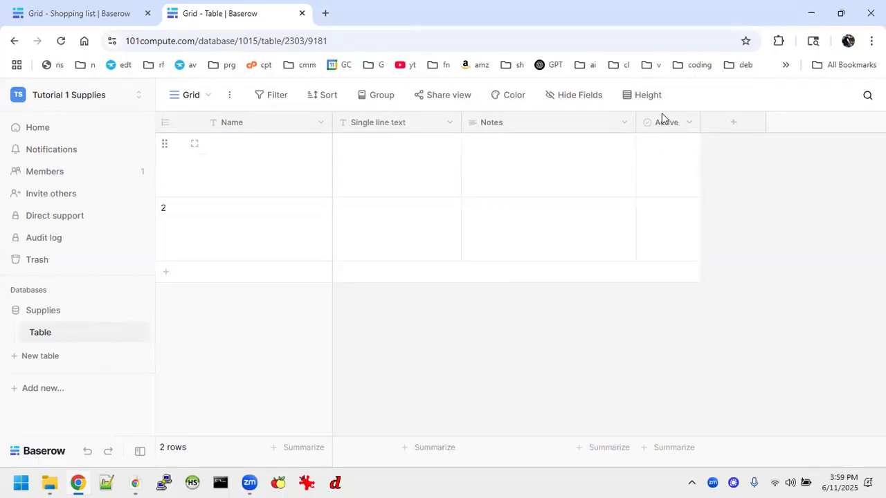
click(651, 95)
click(639, 116)
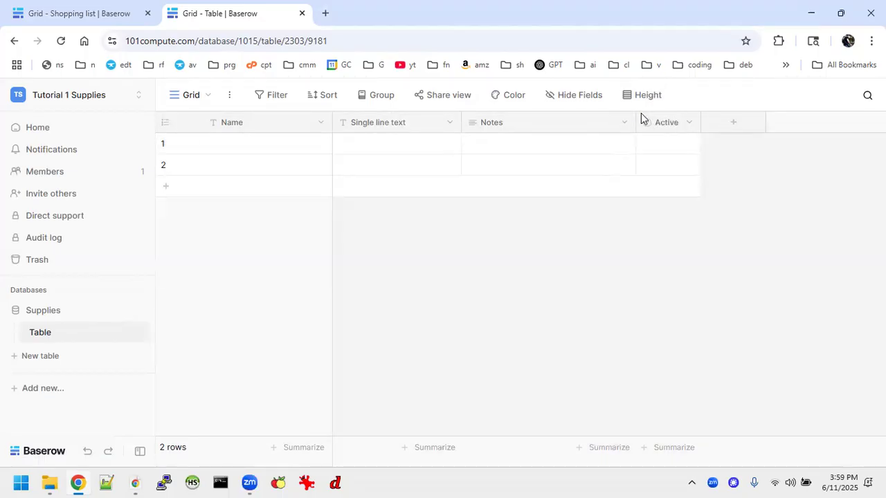
click(576, 97)
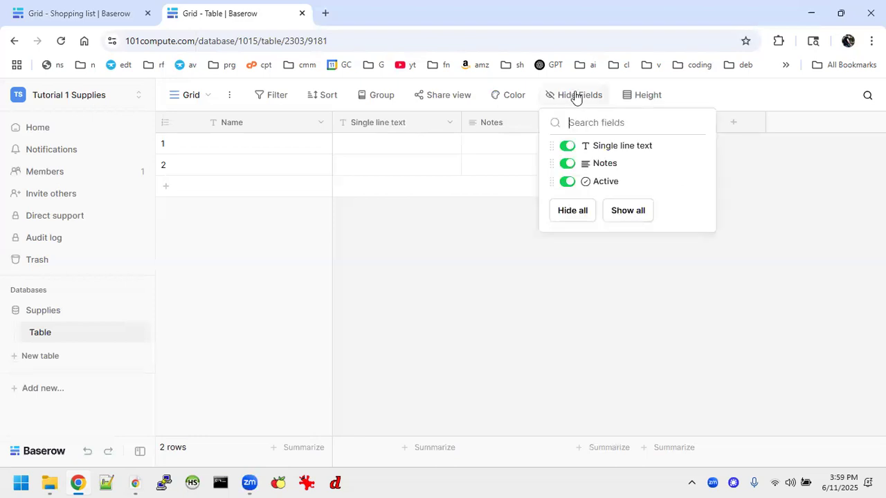
click(568, 163)
click(568, 163)
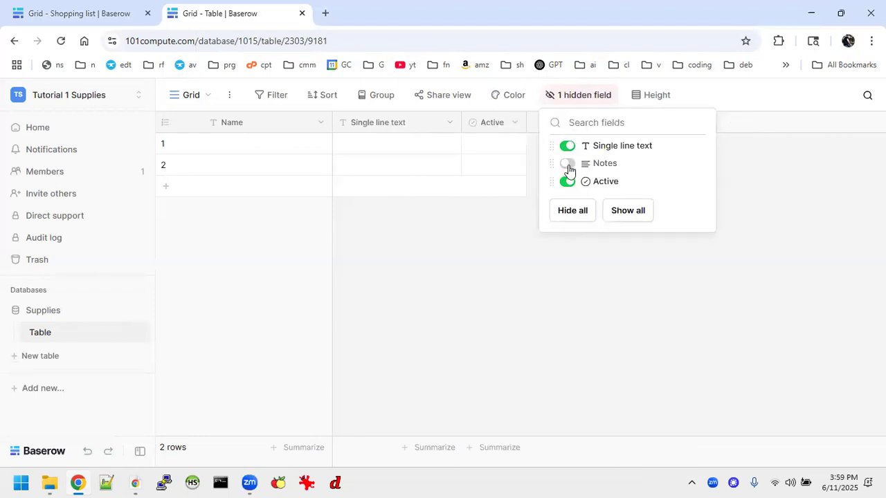
click(576, 313)
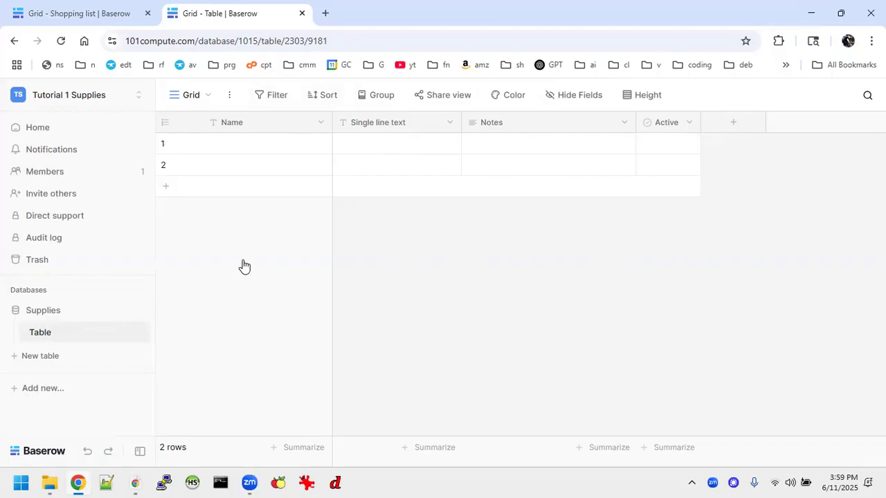
Rename the first table to 'Shopping list' and add a new table named 'Departments'.
click(137, 334)
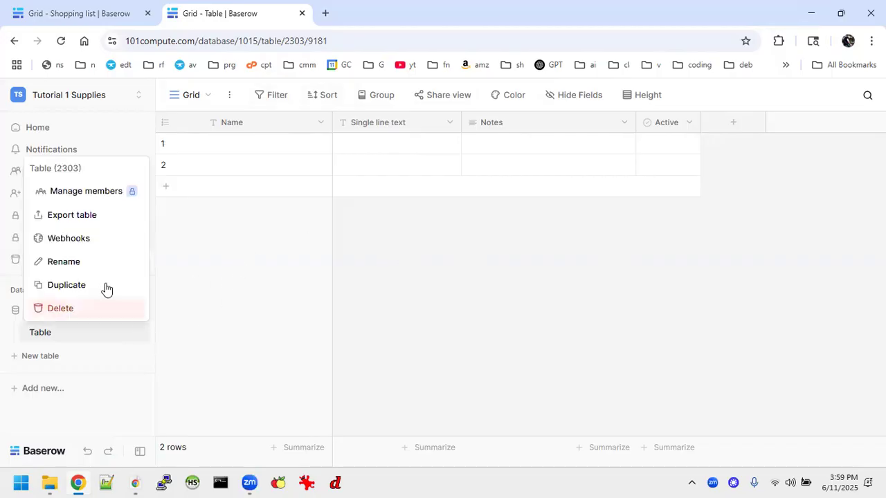
click(73, 259)
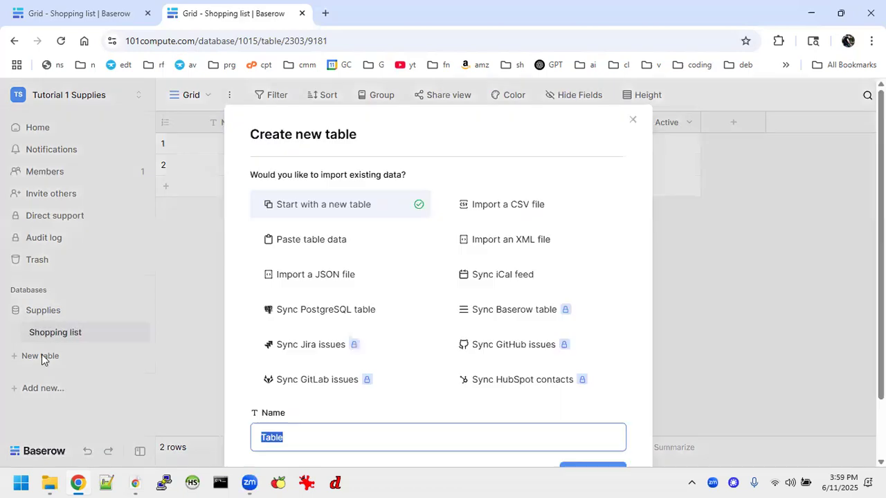
click(41, 356)
text(Departments)
key(Return)
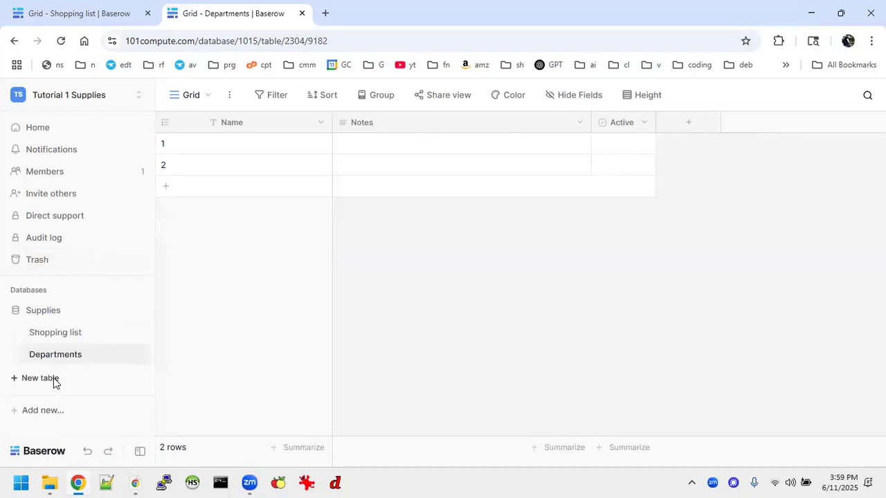
Create a 'Stores' table, then cancel a second new-table form without creating anything.
click(55, 379)
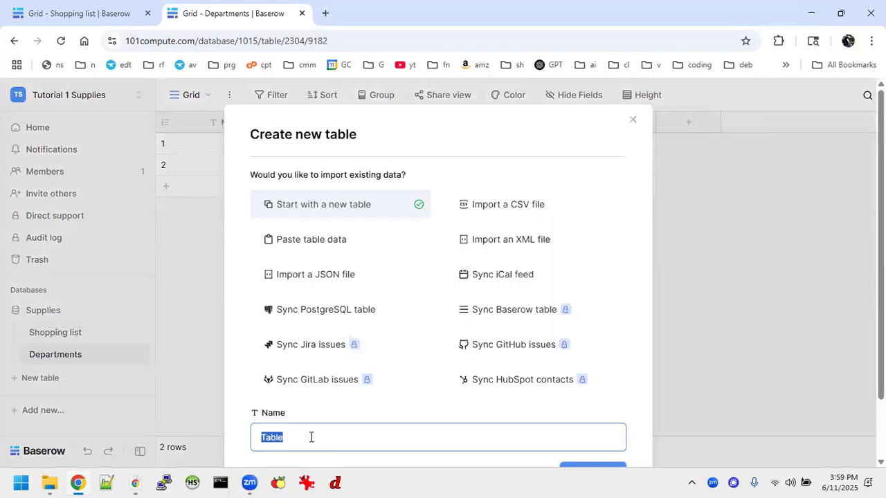
text(Stores)
key(Return)
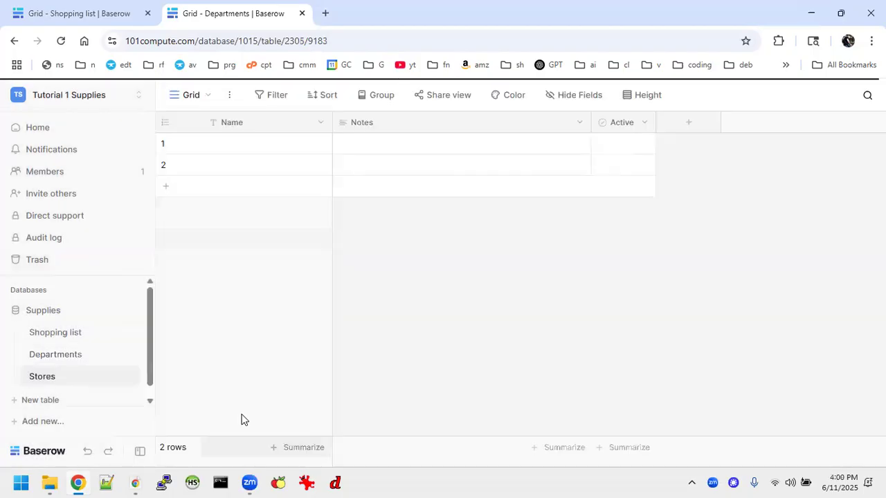
click(54, 400)
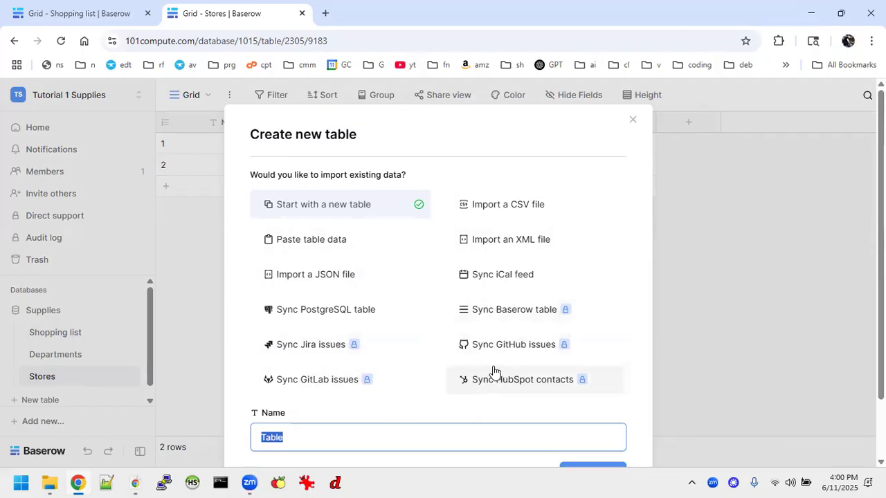
click(678, 291)
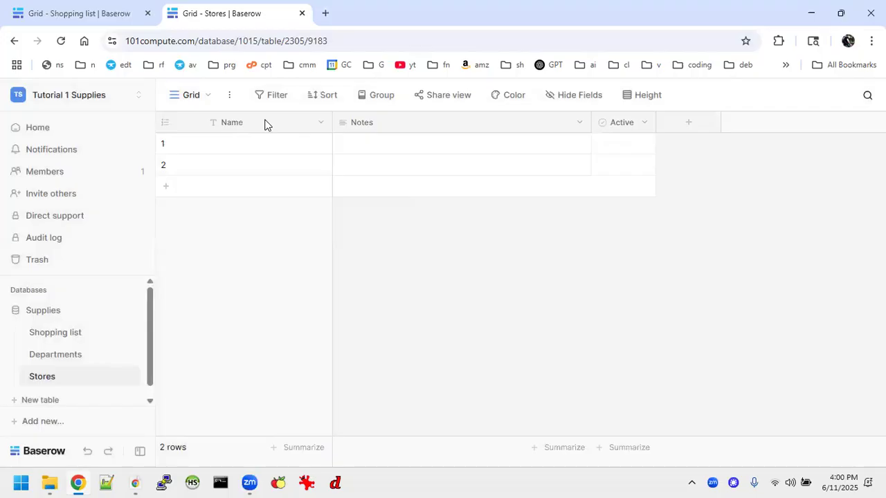
Delete the Single line text field from the Shopping list table.
click(95, 357)
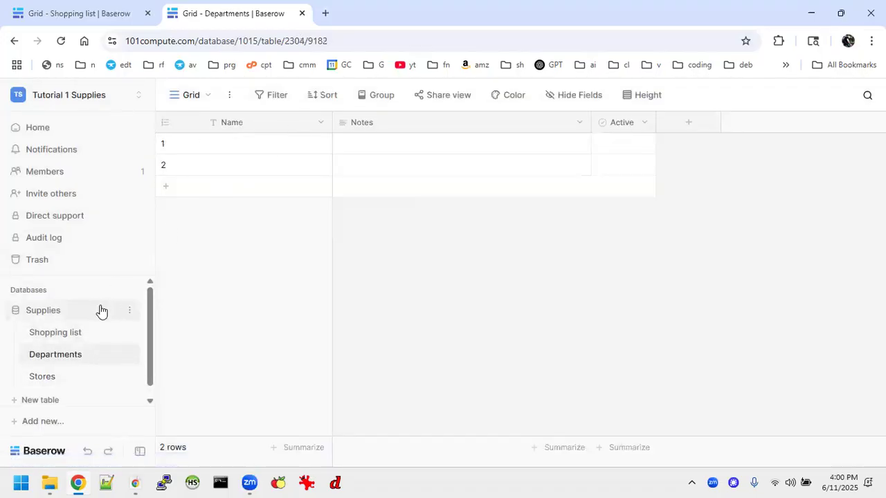
click(79, 332)
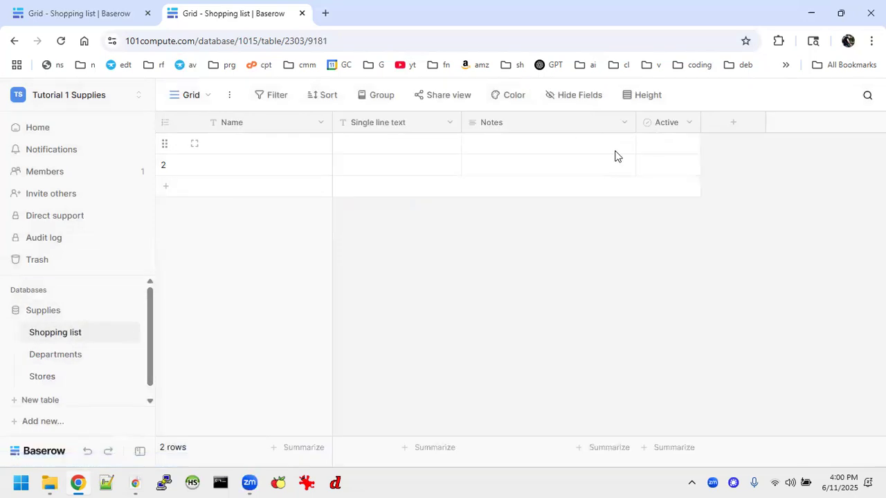
click(449, 123)
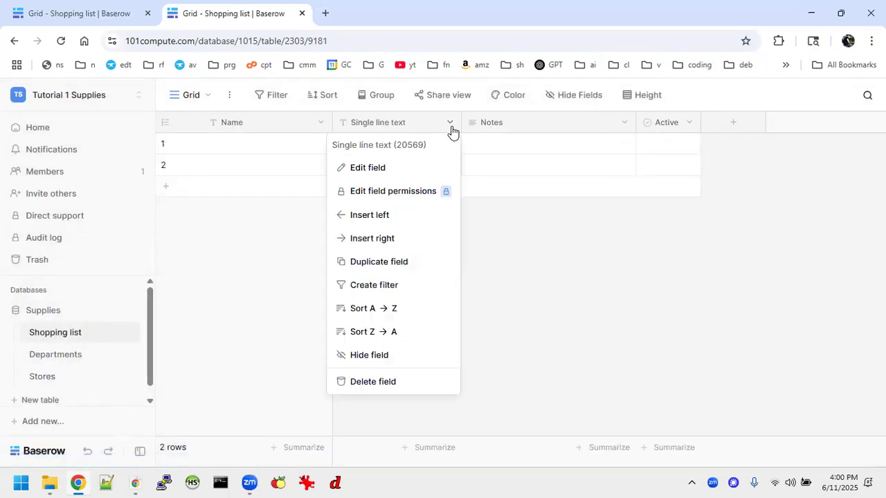
click(378, 385)
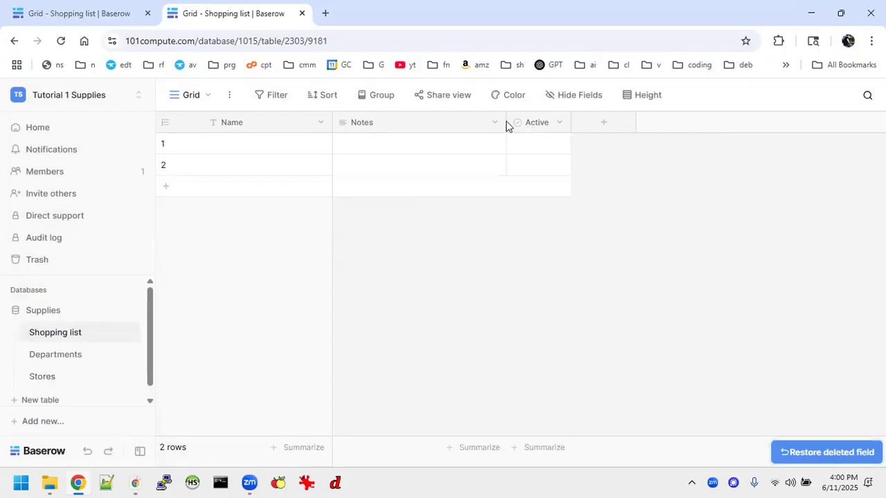
click(100, 15)
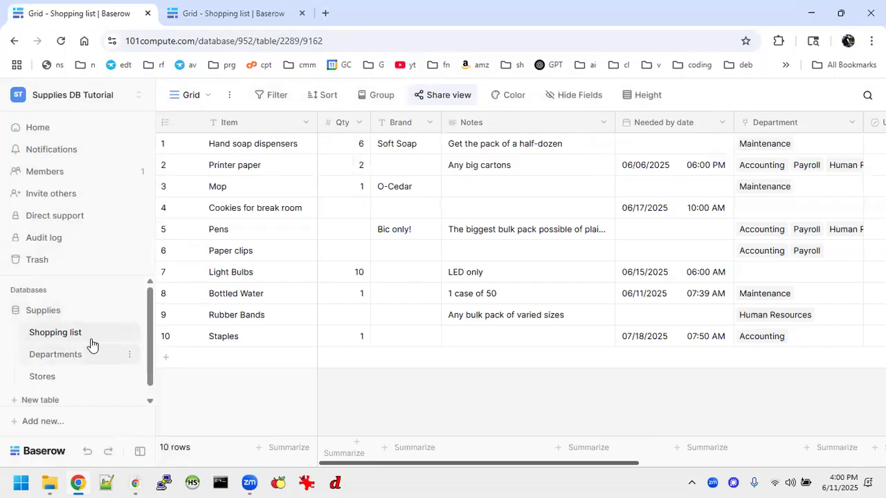
Copy the eight store names, Walmart through Jim's Water Delivery, from the original Stores table.
click(60, 379)
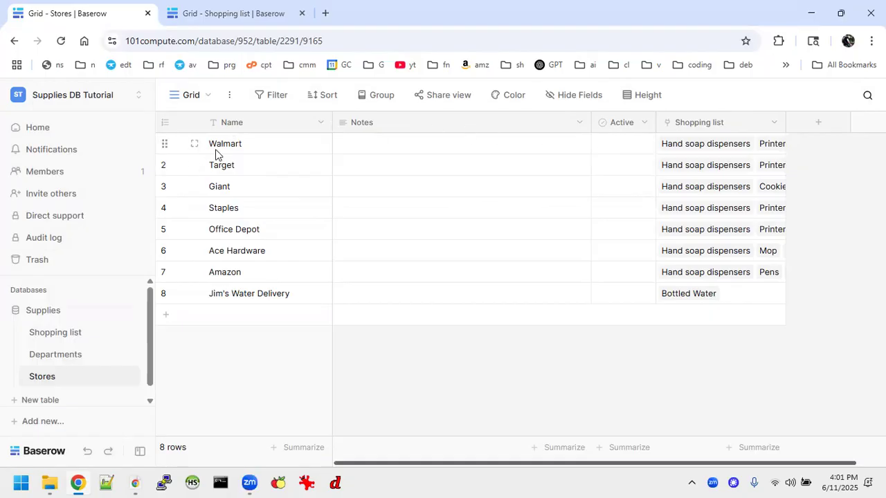
drag(253, 152, 301, 298)
key(ctrl+c)
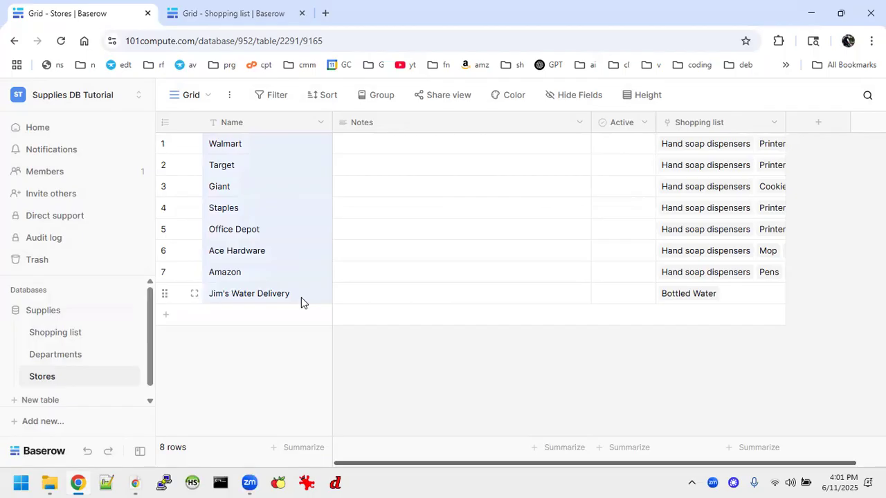
click(219, 15)
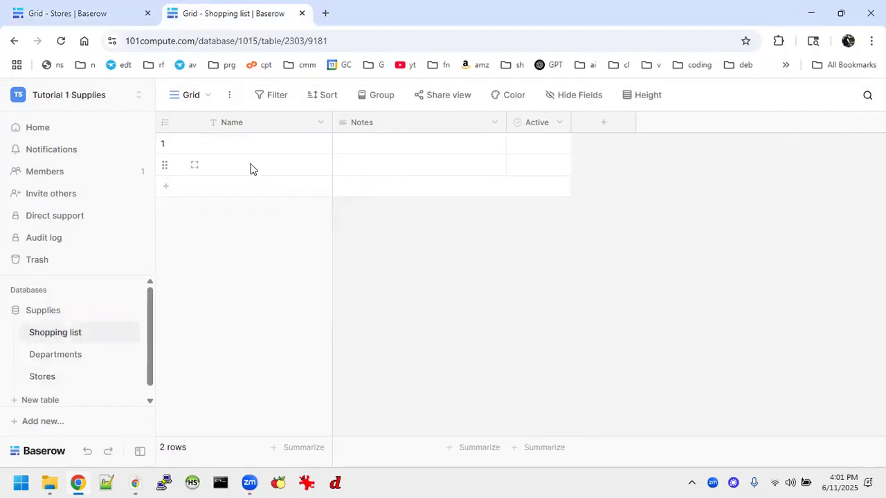
Paste the eight copied store names into the Name column of the new Stores table.
click(122, 15)
click(224, 13)
click(43, 378)
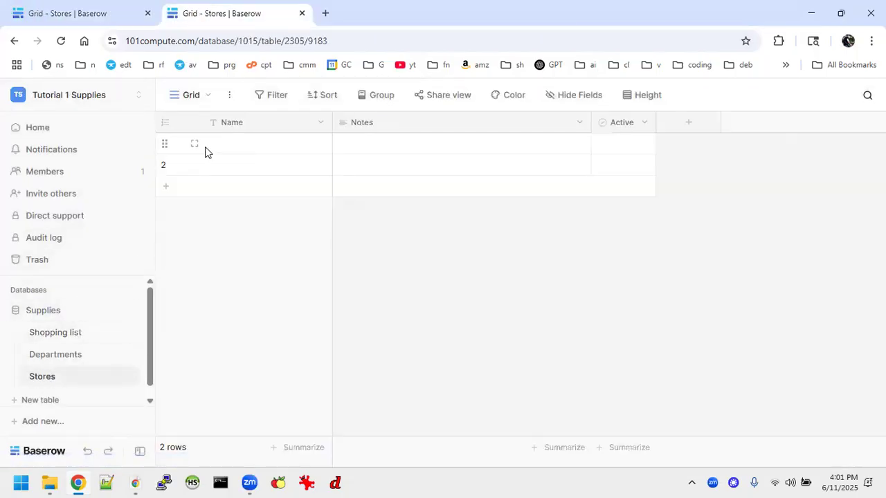
click(215, 144)
key(ctrl+v)
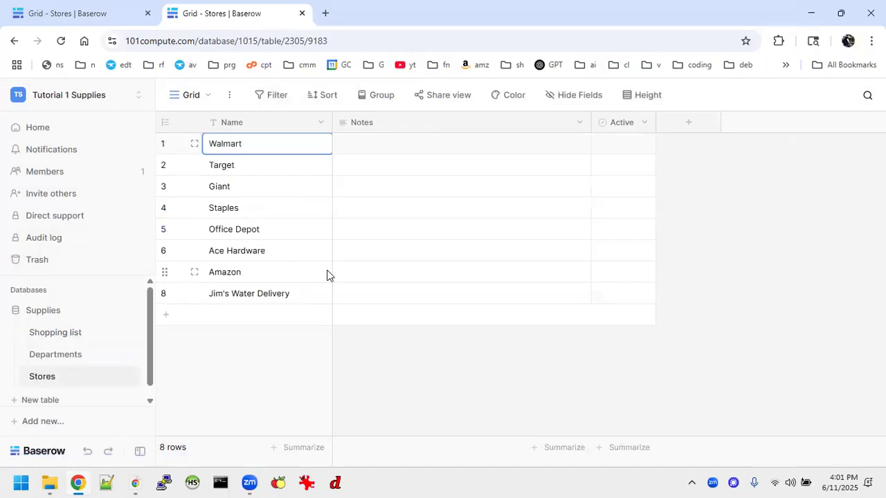
click(387, 372)
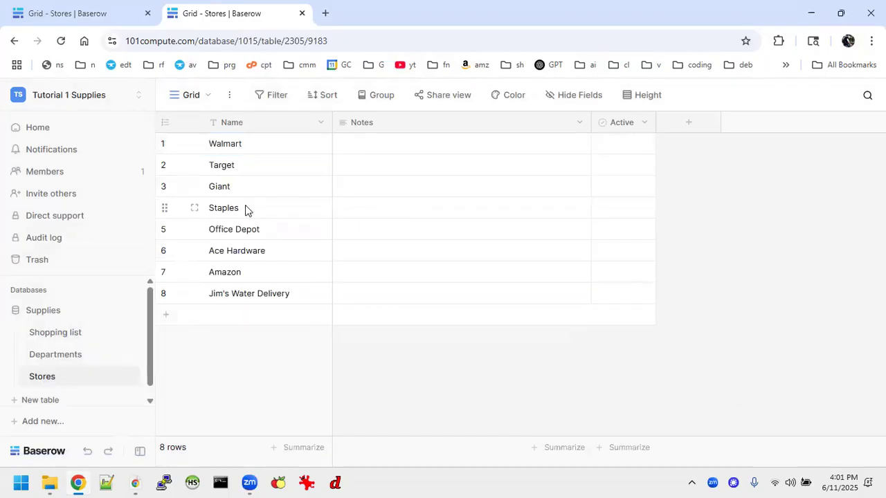
click(69, 359)
Copy the four department names from the original Departments table into the new table's Name column.
click(78, 7)
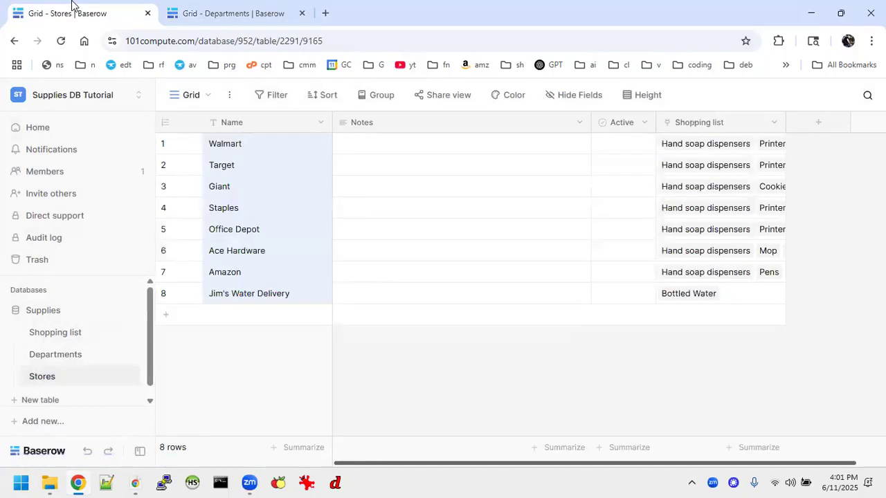
click(61, 355)
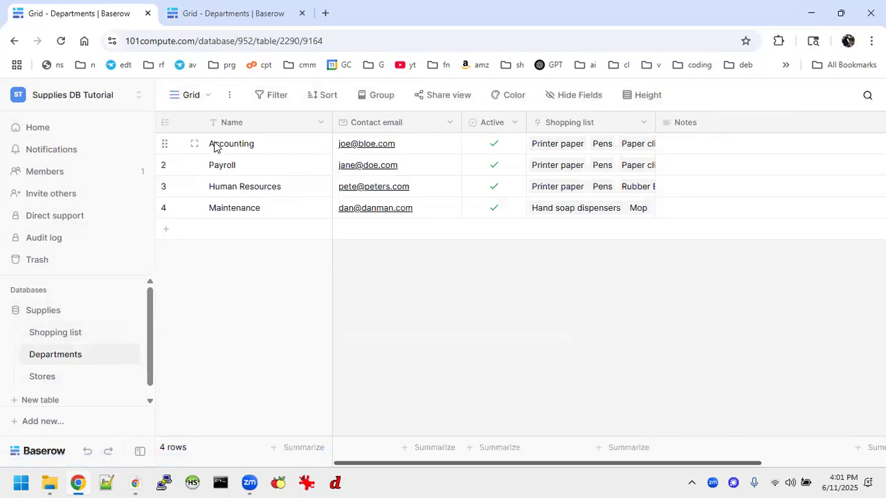
drag(227, 145, 303, 210)
key(ctrl+c)
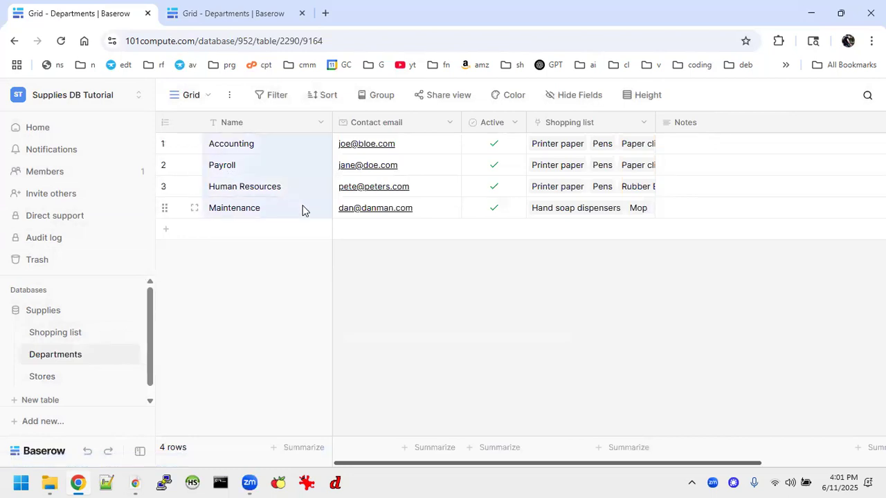
click(238, 15)
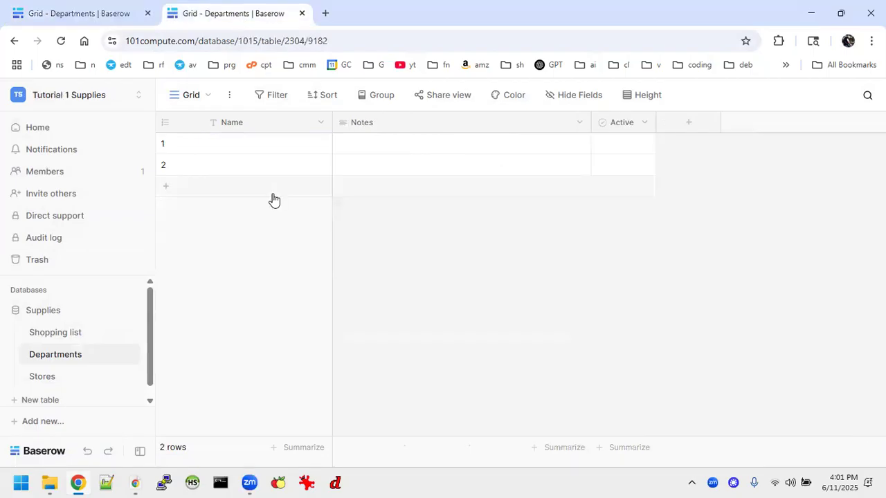
click(242, 153)
key(ctrl+v)
right_click(241, 154)
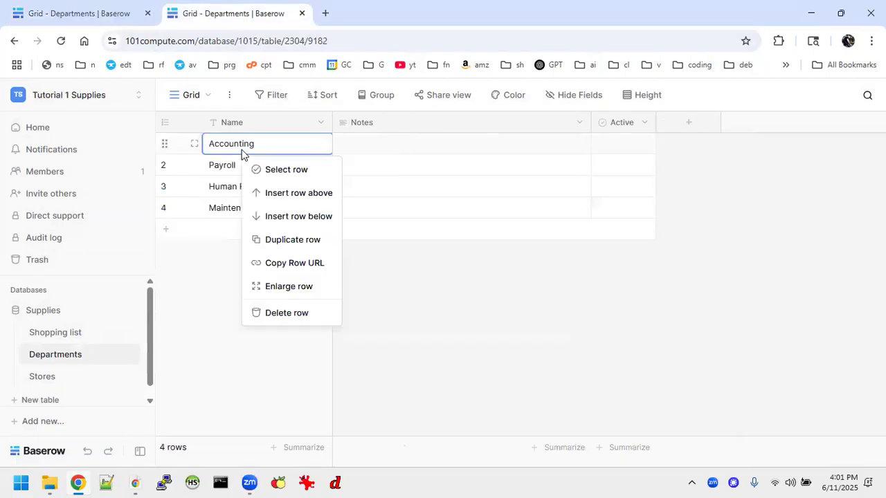
click(242, 152)
click(390, 290)
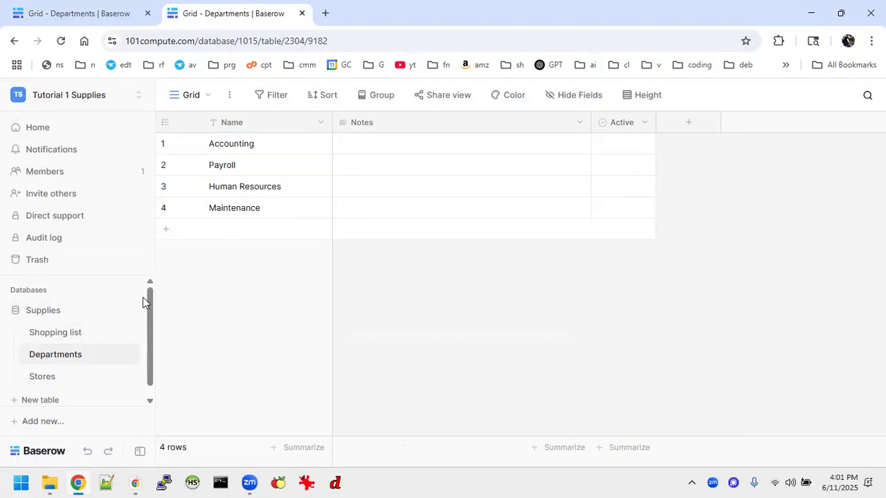
Copy the four contact emails from the original Departments table.
click(65, 12)
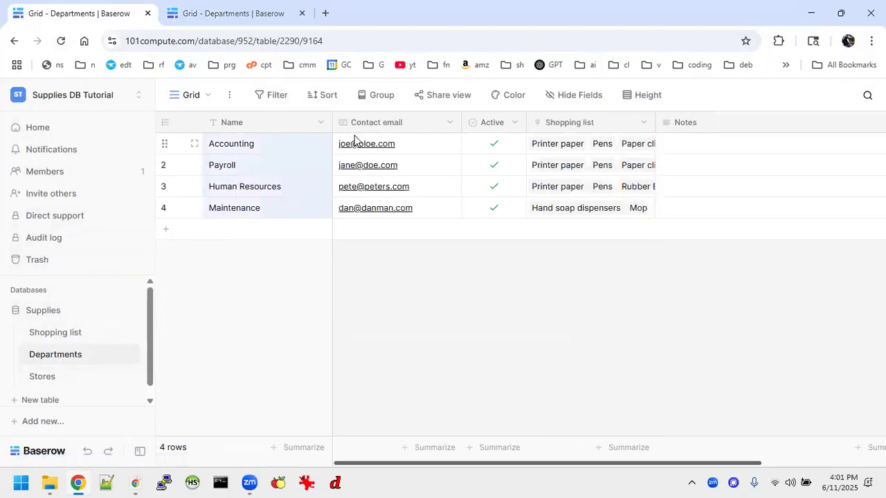
drag(343, 147, 439, 211)
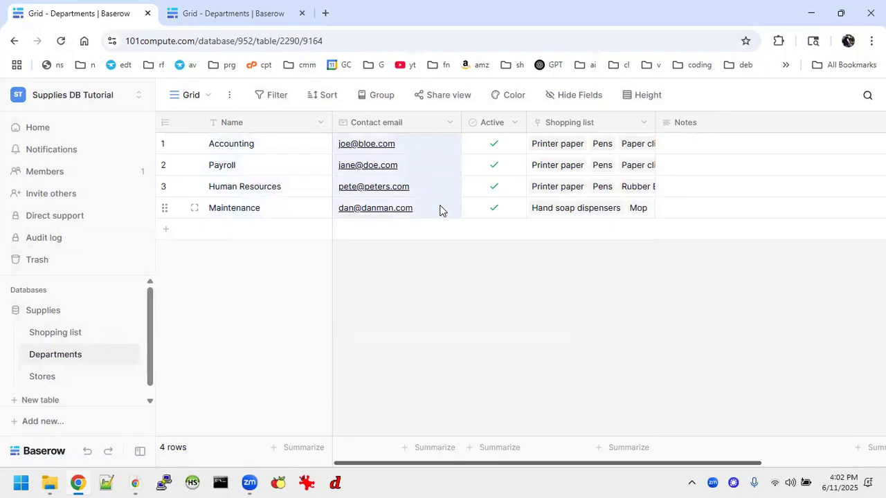
click(240, 13)
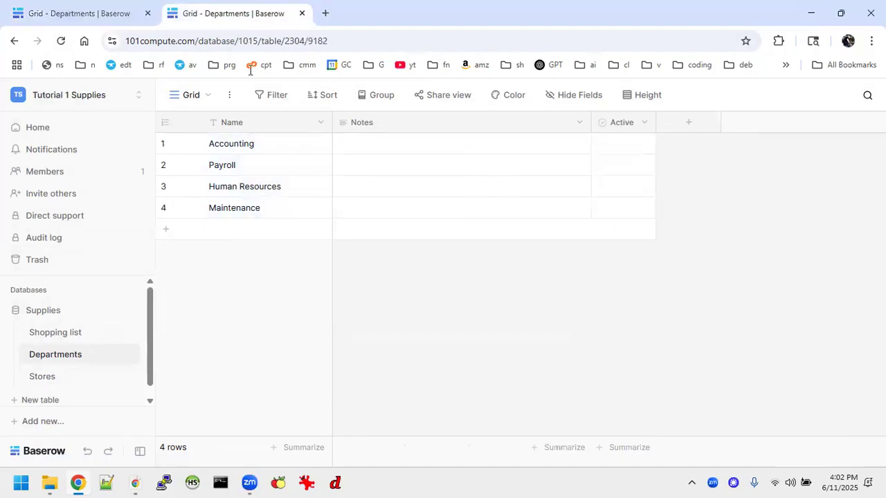
Insert an Email-type field named Contact Email to the left of Notes.
click(579, 122)
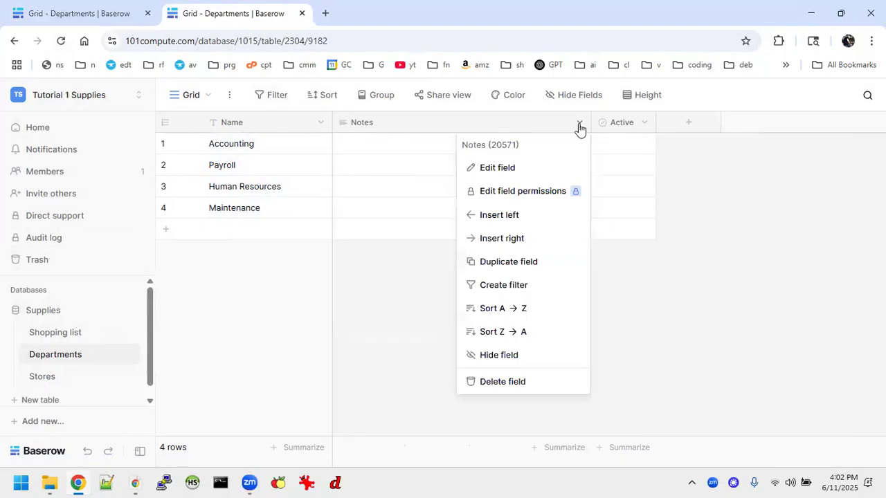
click(498, 216)
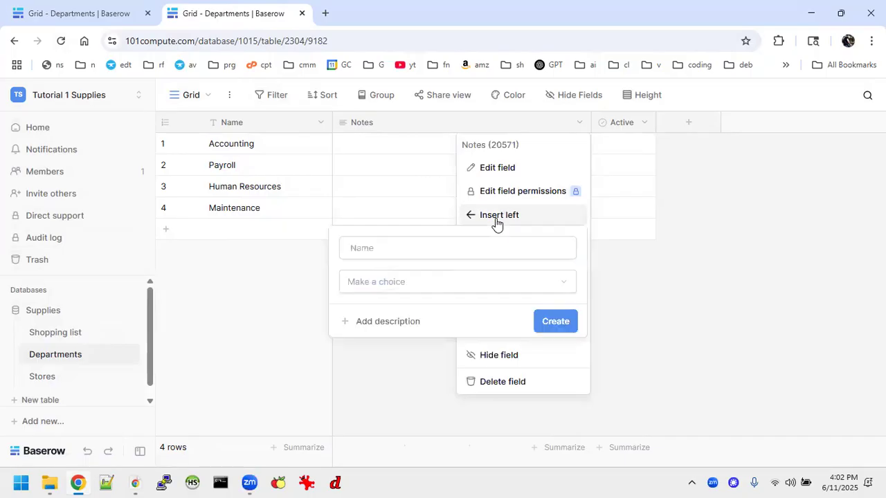
click(393, 248)
text(Contact Email)
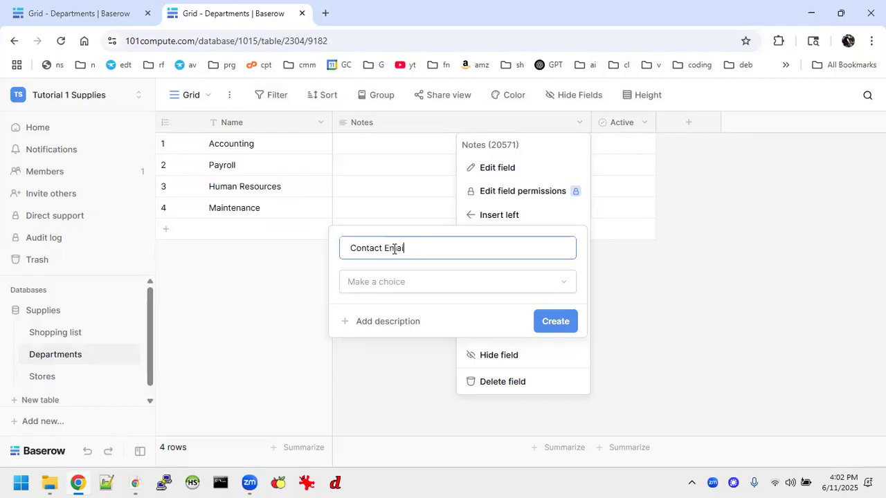
click(405, 284)
scroll(394, 400, down, 3)
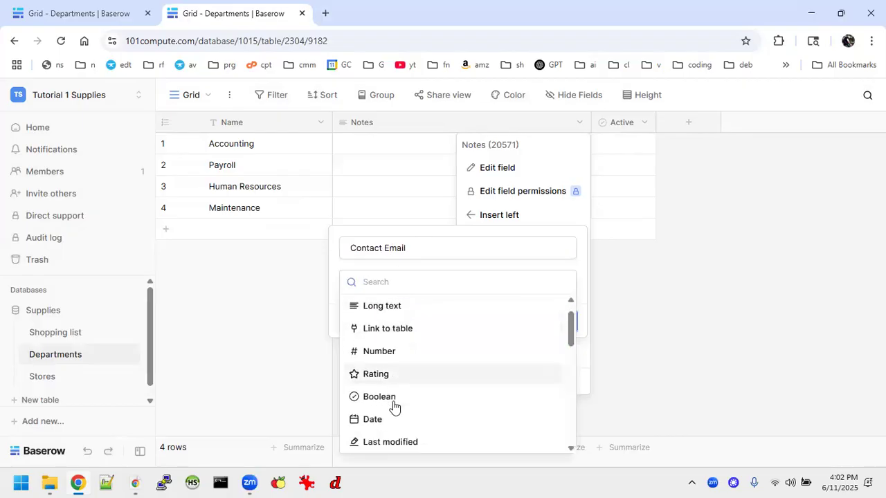
scroll(393, 407, down, 4)
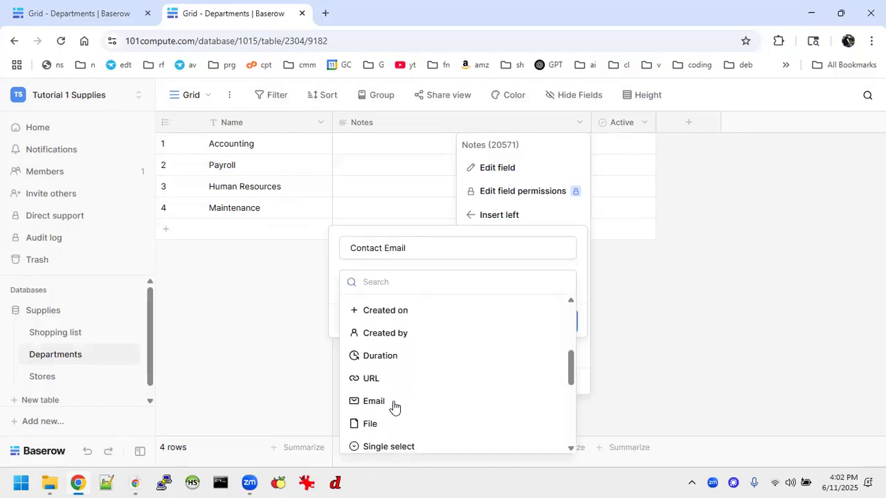
click(376, 402)
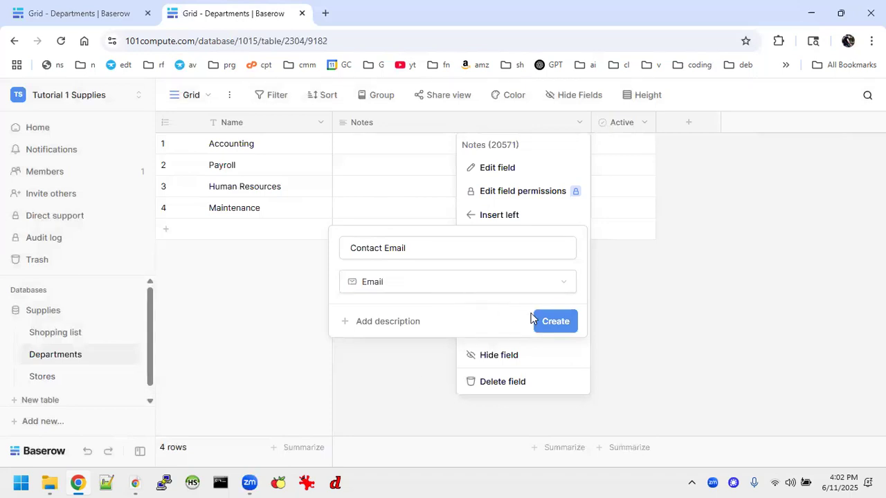
click(554, 321)
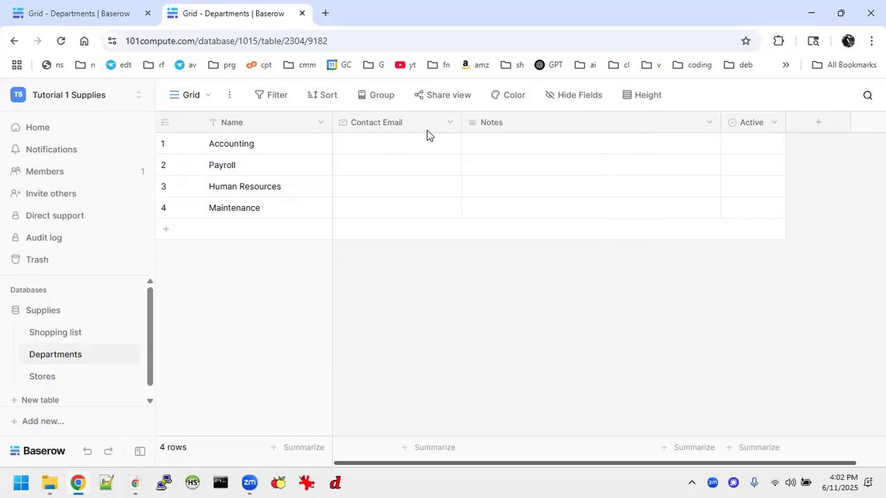
Paste the four copied emails down the Contact Email column.
click(419, 148)
text(sdf)
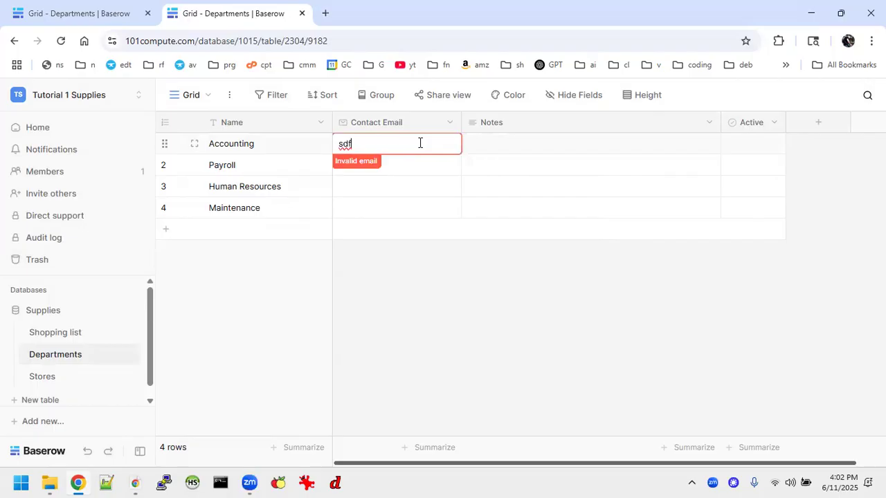
text(@sdfs.c)
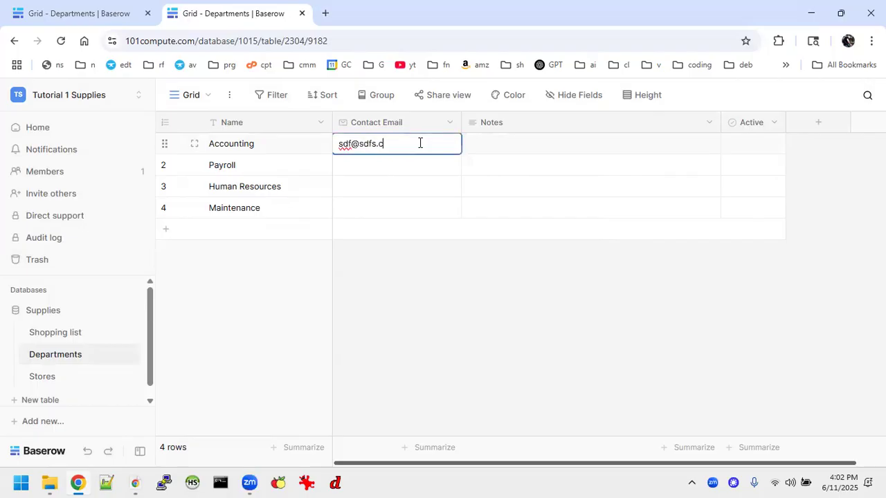
key(BackSpace)
key(BackSpace)
key(BackSpace)
key(BackSpace)
key(BackSpace)
key(BackSpace)
key(BackSpace)
key(BackSpace)
key(BackSpace)
key(BackSpace)
key(BackSpace)
key(BackSpace)
key(ctrl+v)
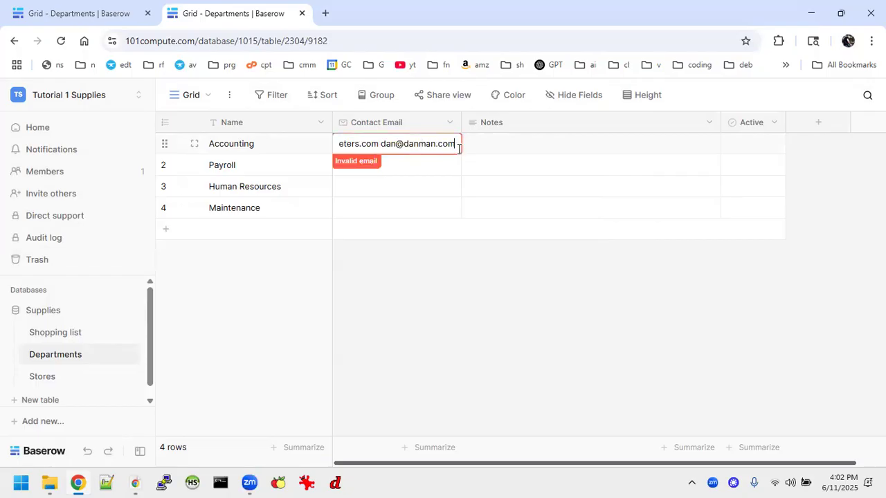
key(ctrl+z)
click(442, 303)
click(400, 140)
key(ctrl+v)
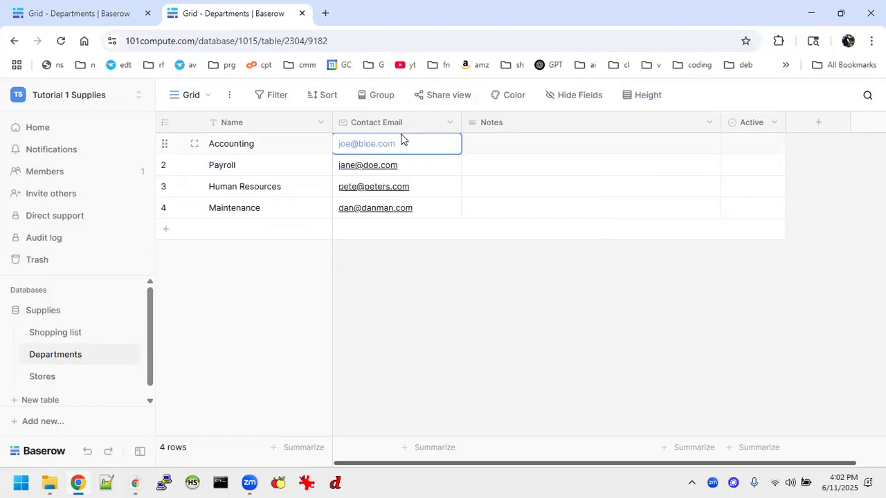
click(368, 291)
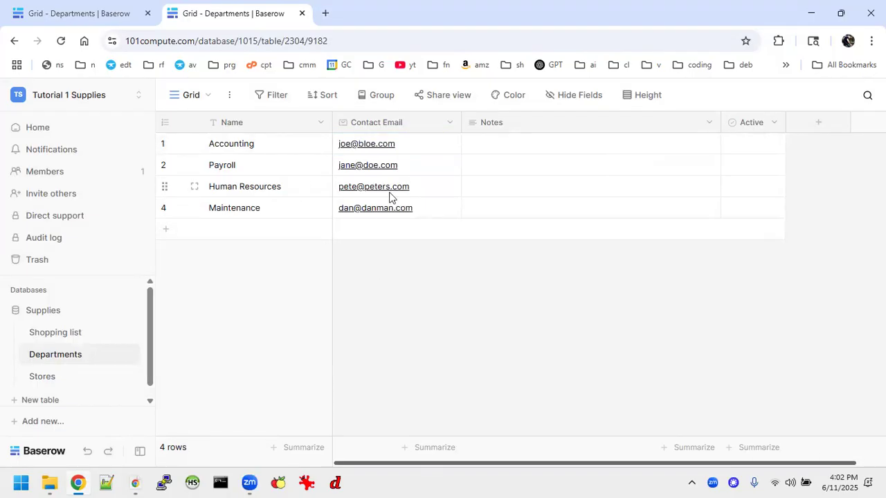
click(44, 382)
View the new database's empty Shopping list table, then return to the original database.
click(55, 353)
click(69, 332)
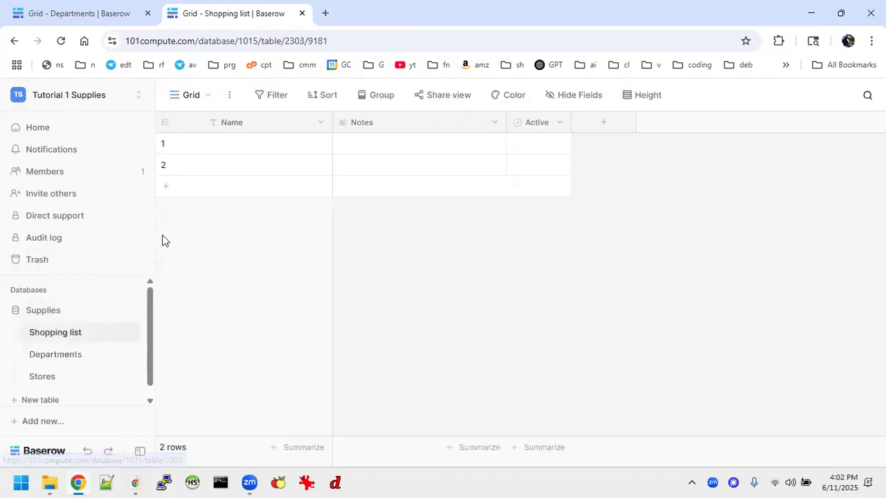
click(95, 10)
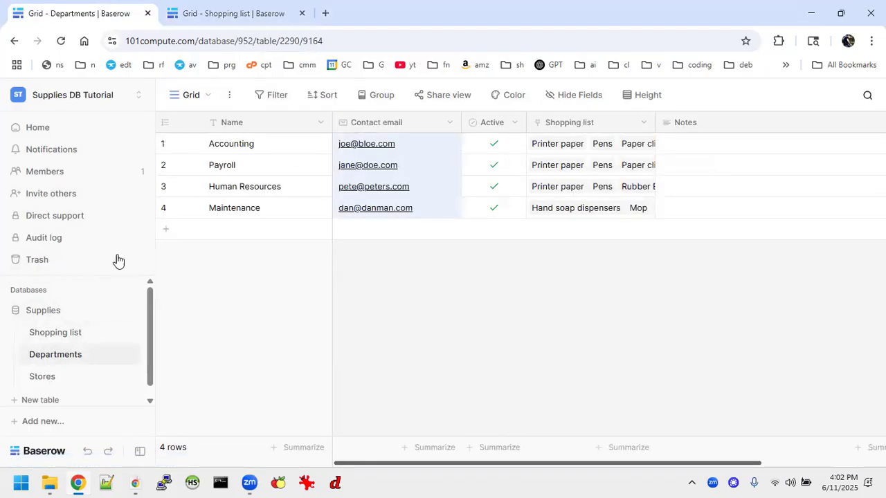
Check the Item field's type in the original Shopping list and copy its ten item names.
click(75, 333)
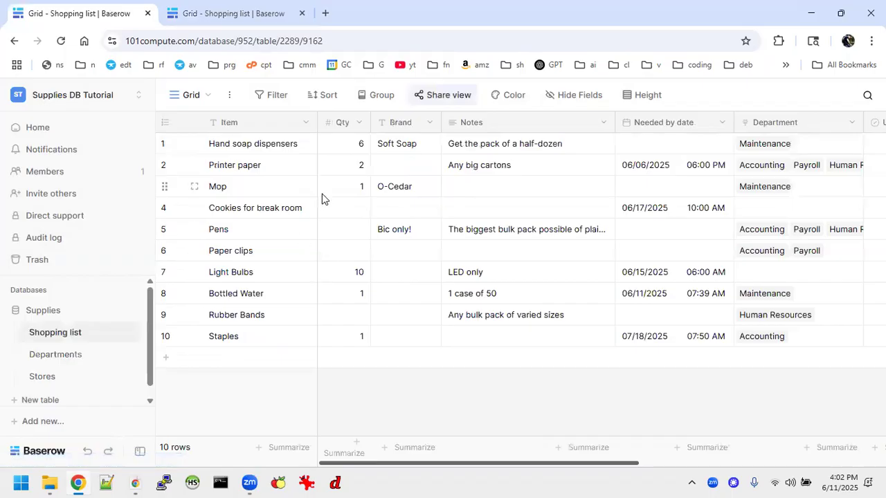
click(305, 123)
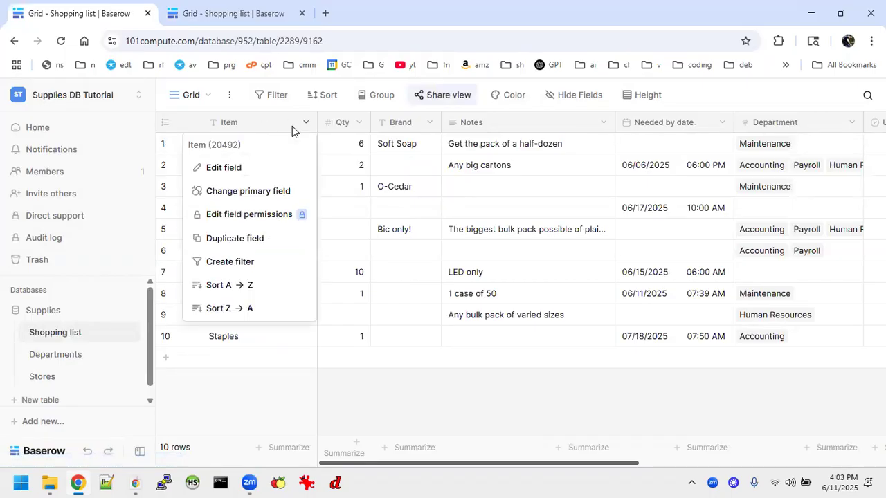
click(238, 173)
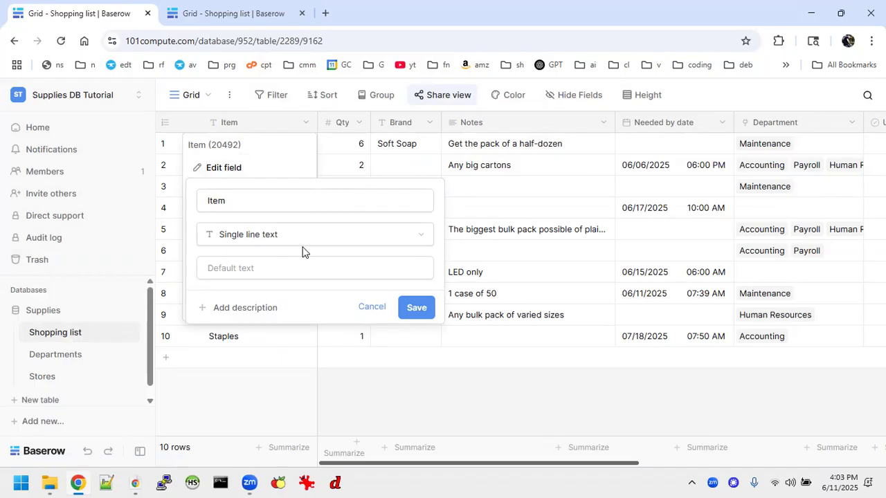
click(372, 308)
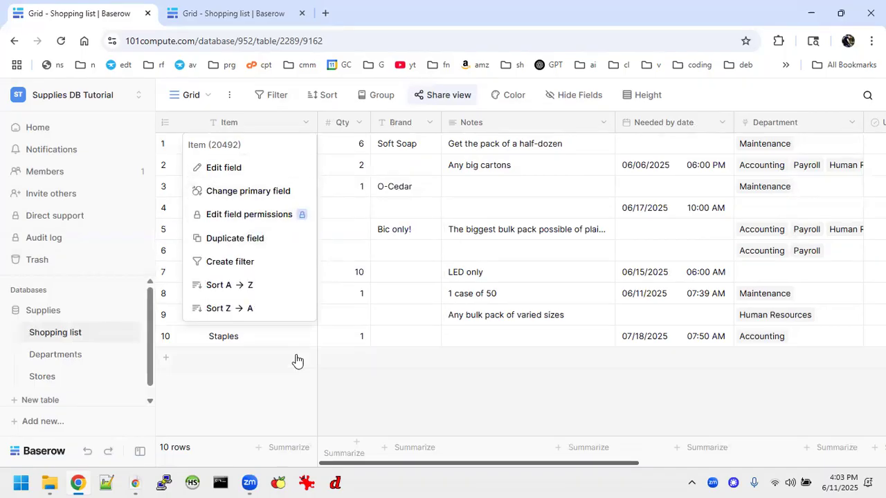
click(378, 421)
drag(213, 142, 290, 337)
key(ctrl+c)
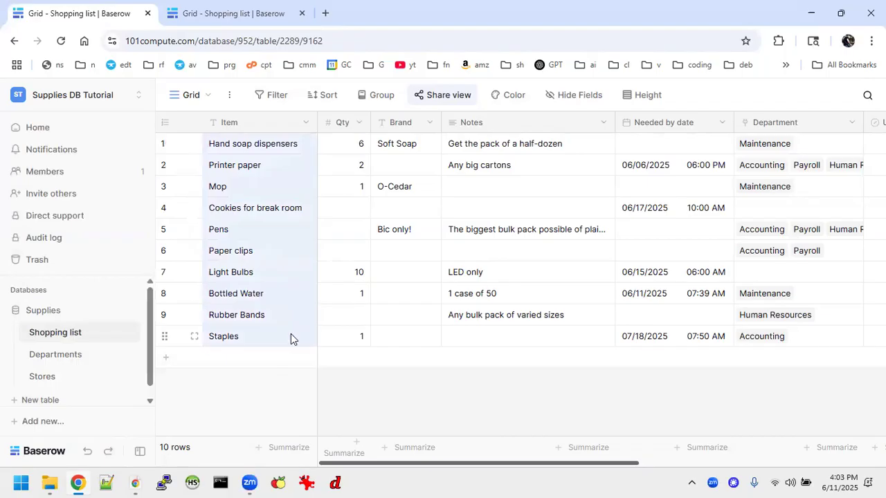
click(215, 12)
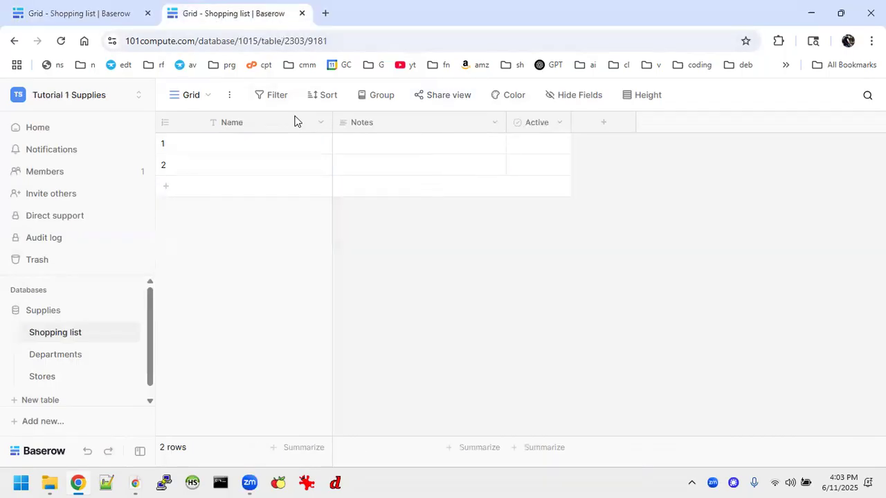
Rename the Name field to Items and paste in the ten item names, Hand soap dispensers to Staples.
click(318, 128)
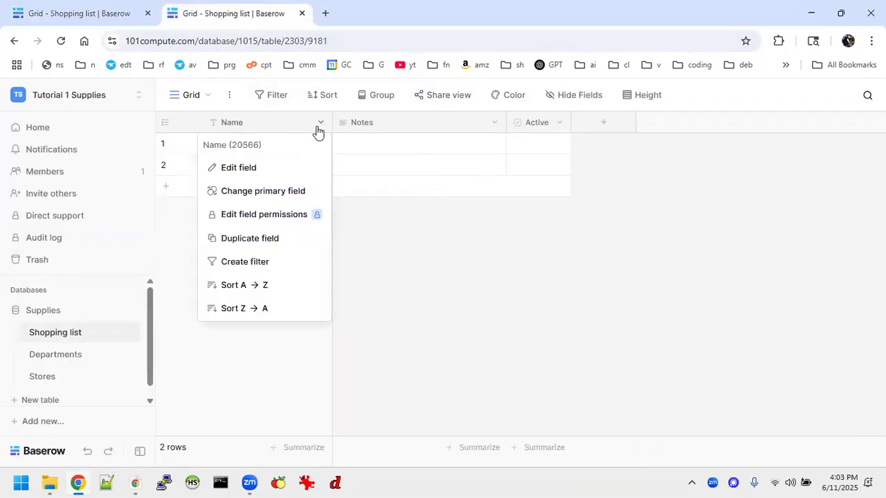
click(260, 168)
double_click(242, 201)
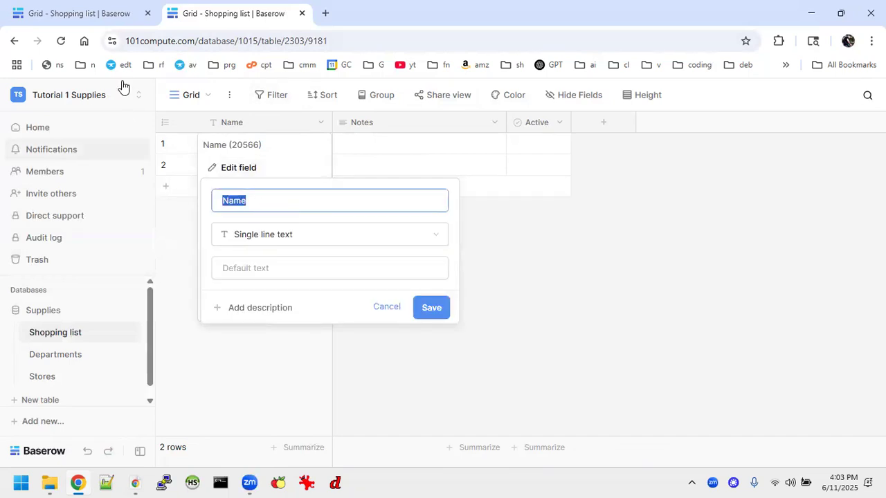
text(Items)
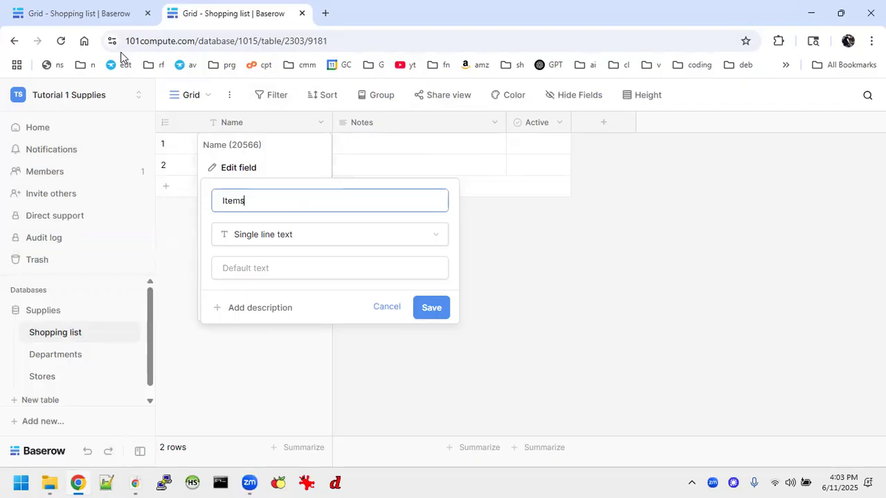
key(Return)
click(223, 143)
key(ctrl+v)
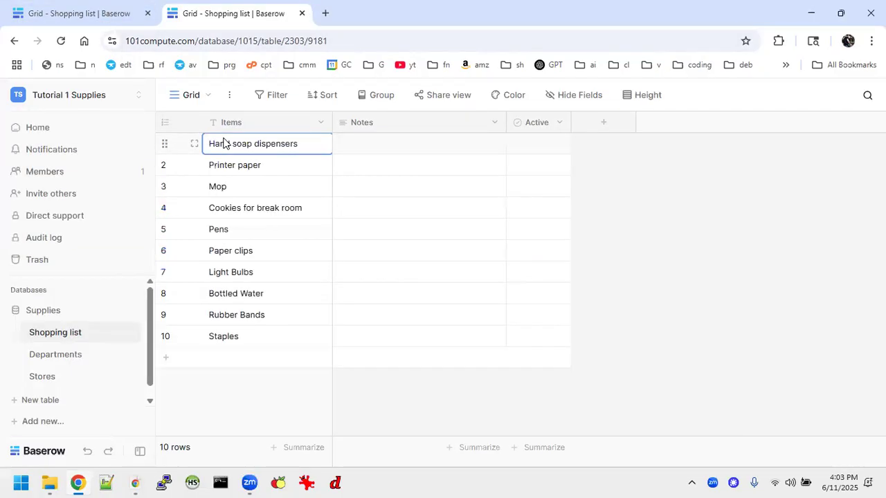
click(59, 353)
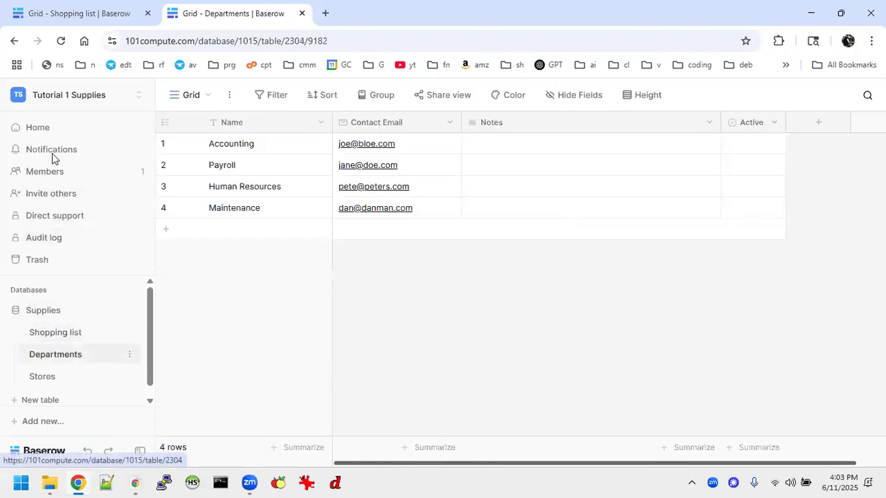
click(62, 332)
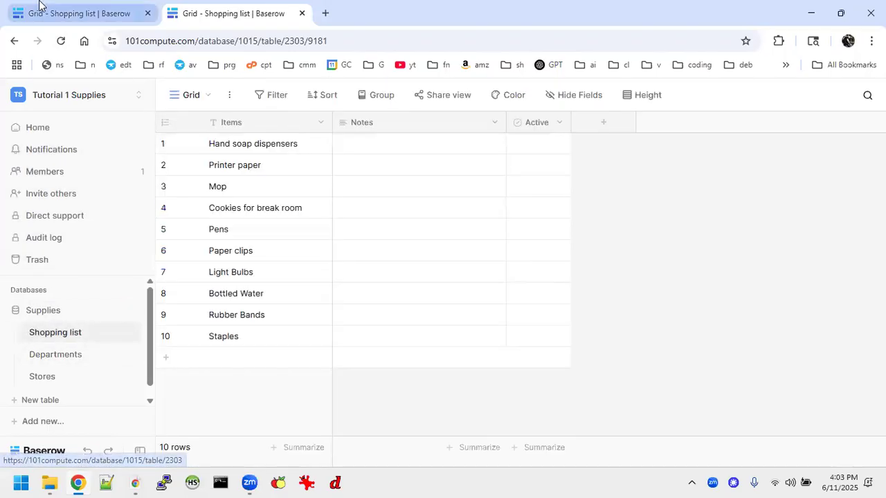
click(39, 5)
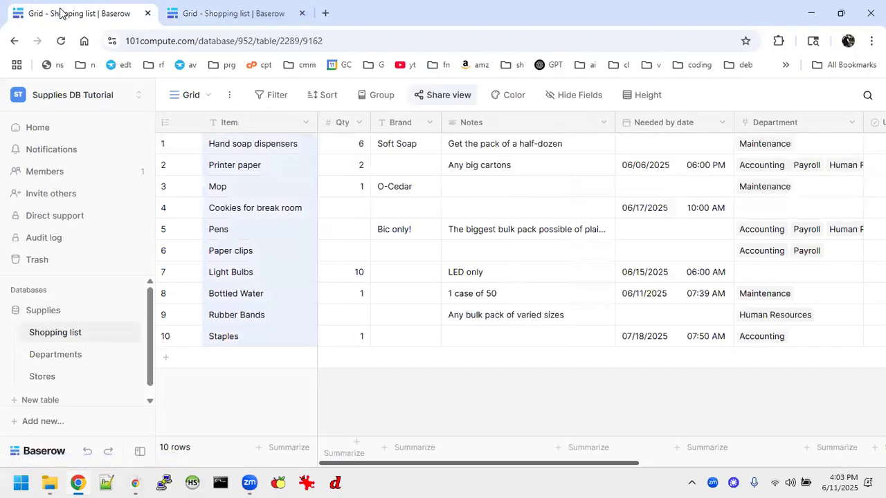
Confirm Qty is a Number field with 0 decimal places and copy its ten quantities.
click(355, 126)
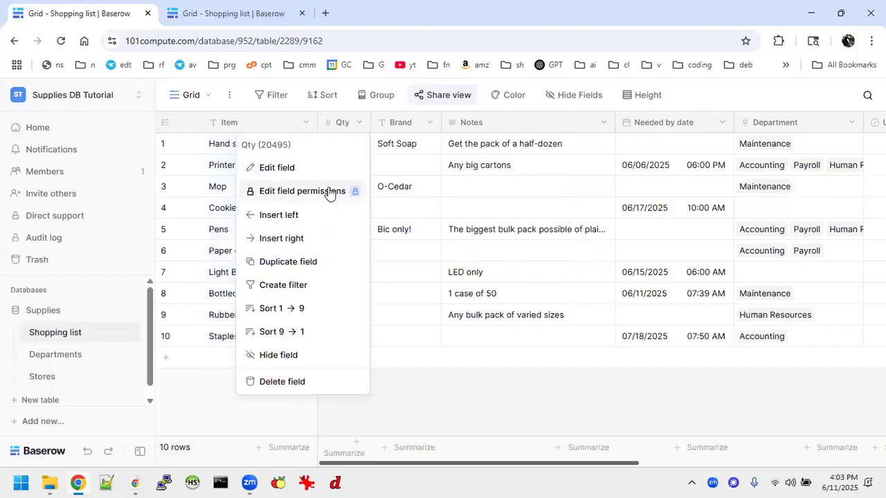
click(300, 167)
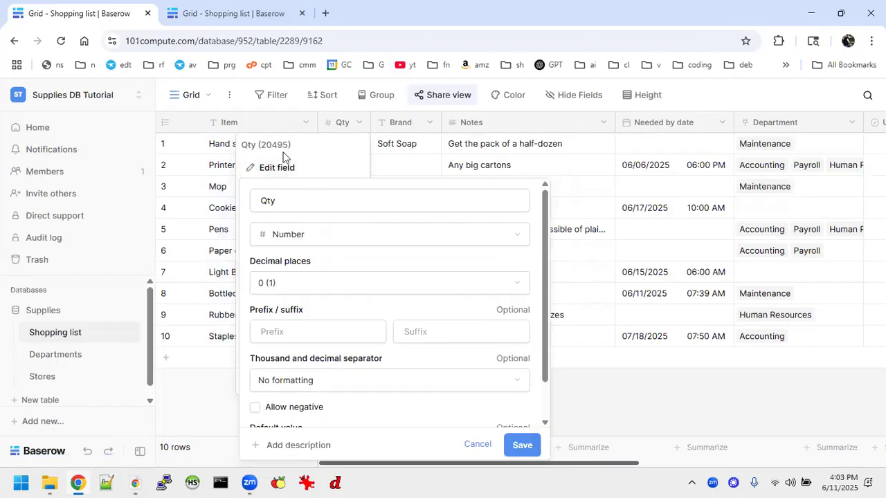
click(197, 393)
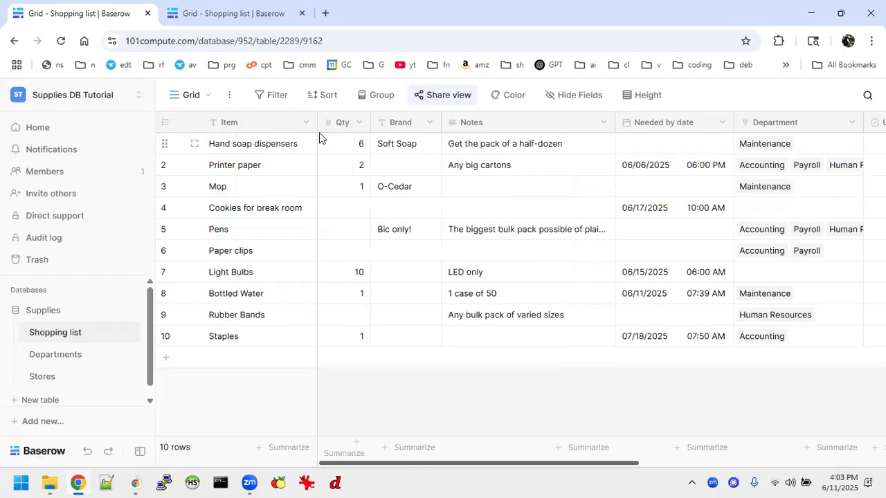
drag(367, 149, 359, 339)
key(ctrl+c)
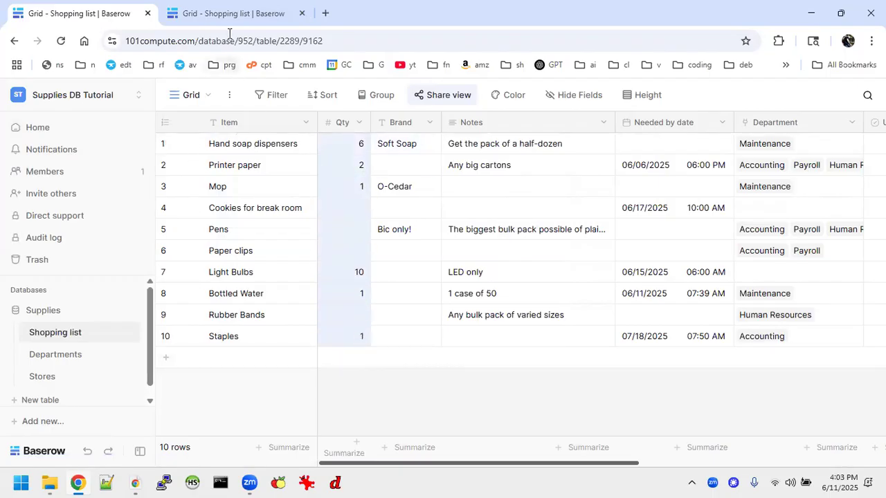
click(229, 10)
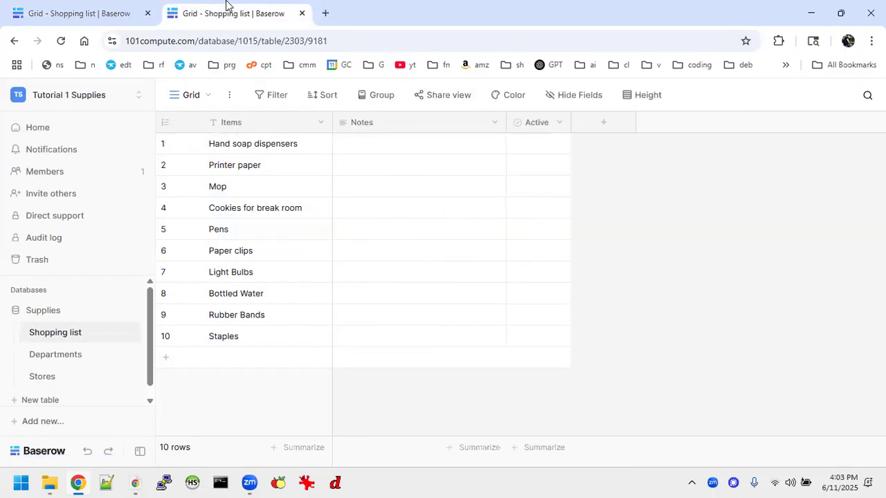
Insert a Number field named Qty to the left of Notes.
click(494, 122)
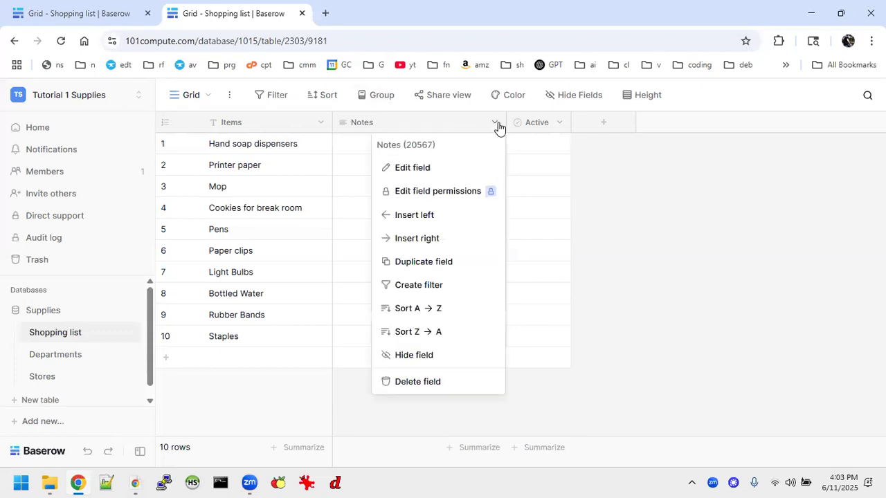
click(418, 216)
click(355, 250)
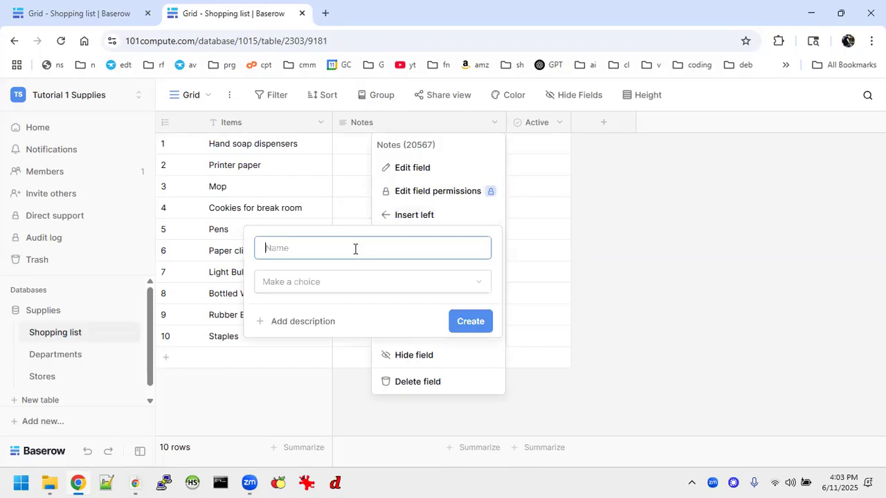
text(Qtyt)
key(BackSpace)
click(342, 280)
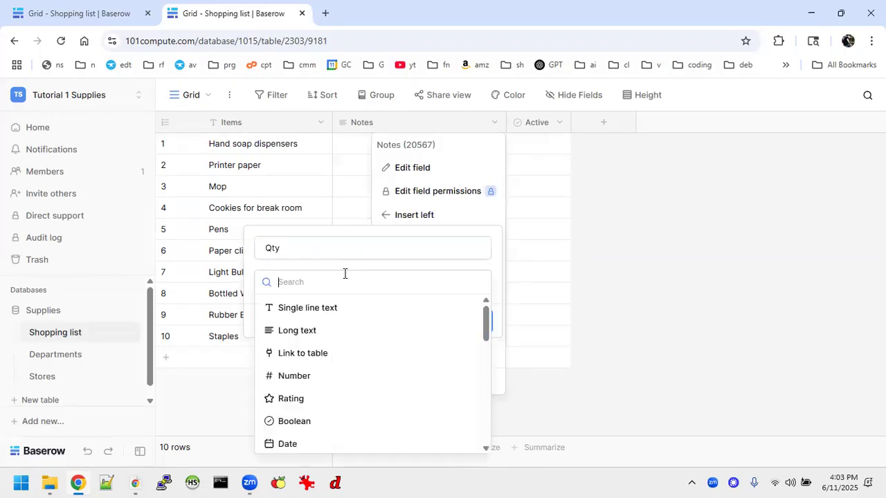
click(306, 376)
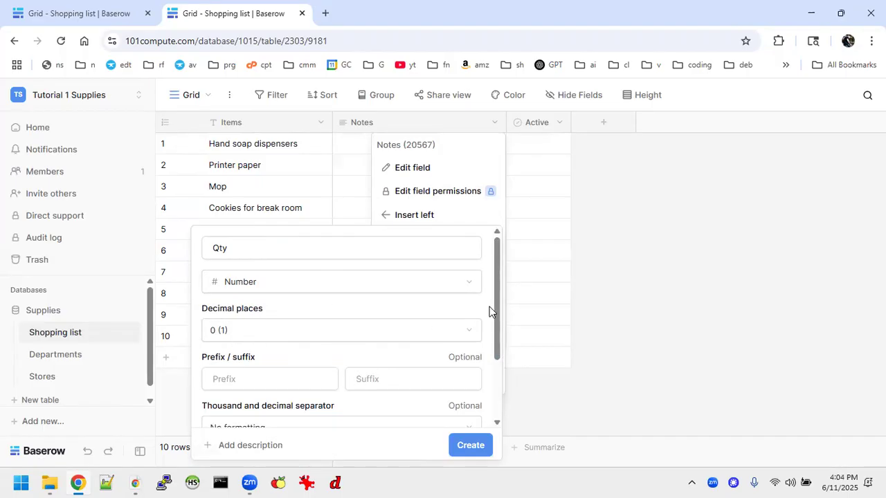
drag(498, 315, 493, 341)
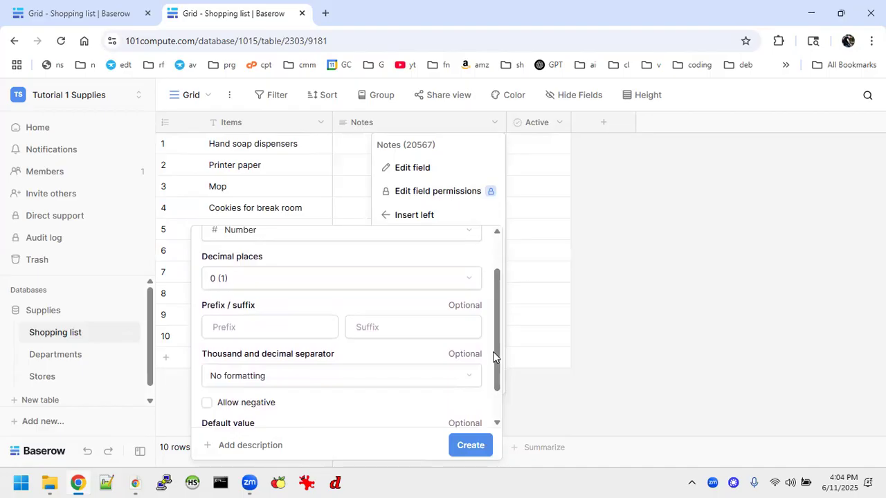
key(Return)
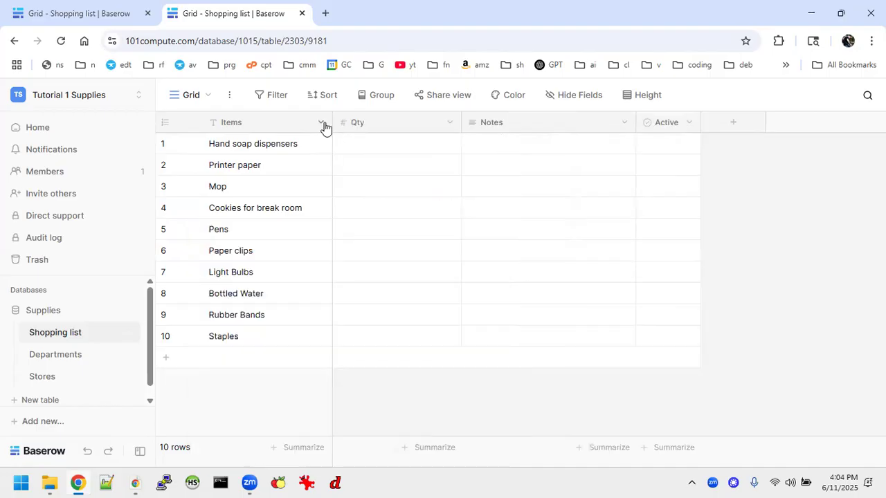
Paste the copied quantities (6, 2, 1, 10…) into the Qty column.
click(365, 148)
right_click(365, 148)
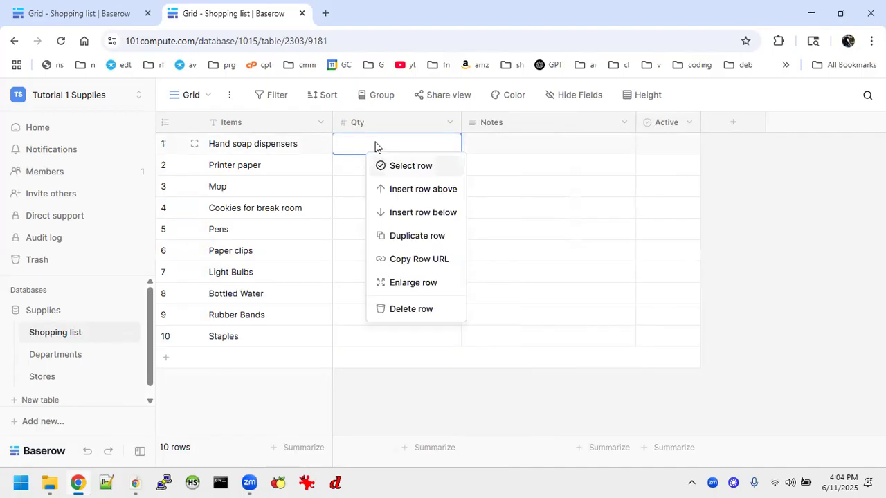
click(358, 145)
key(ctrl+v)
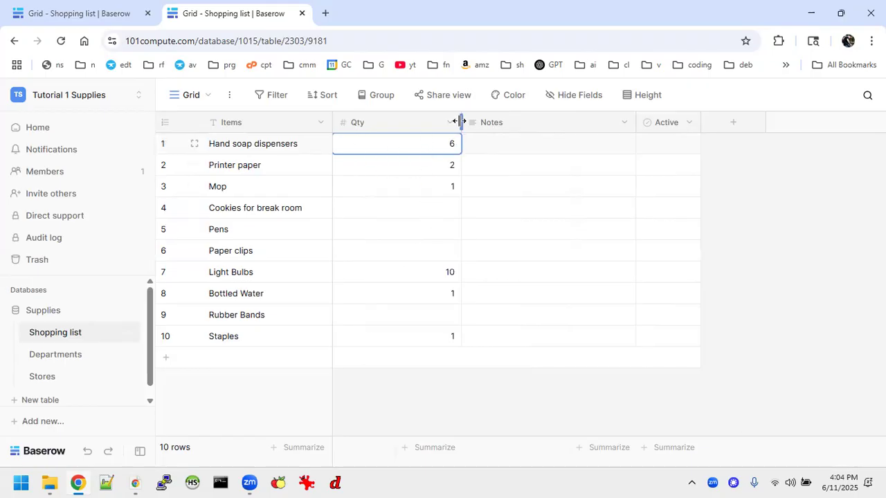
Narrow the Qty, Items and Notes columns.
drag(460, 122, 395, 124)
drag(325, 122, 318, 122)
drag(555, 123, 485, 123)
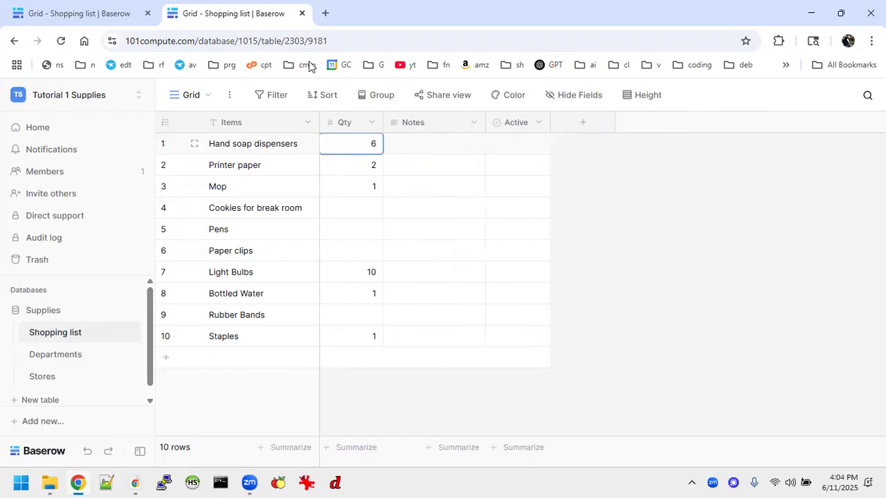
click(82, 8)
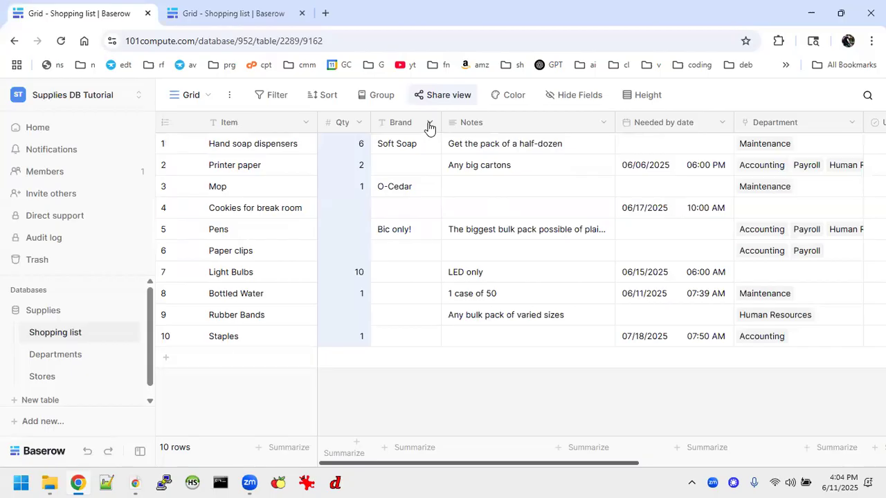
Copy the original Brand values and insert a single line text Brand field left of Notes.
drag(381, 146, 424, 339)
key(ctrl+c)
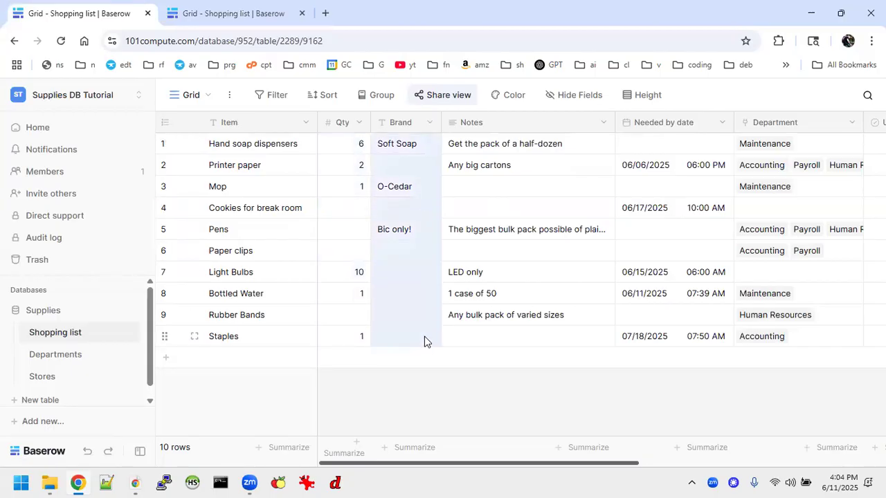
click(227, 14)
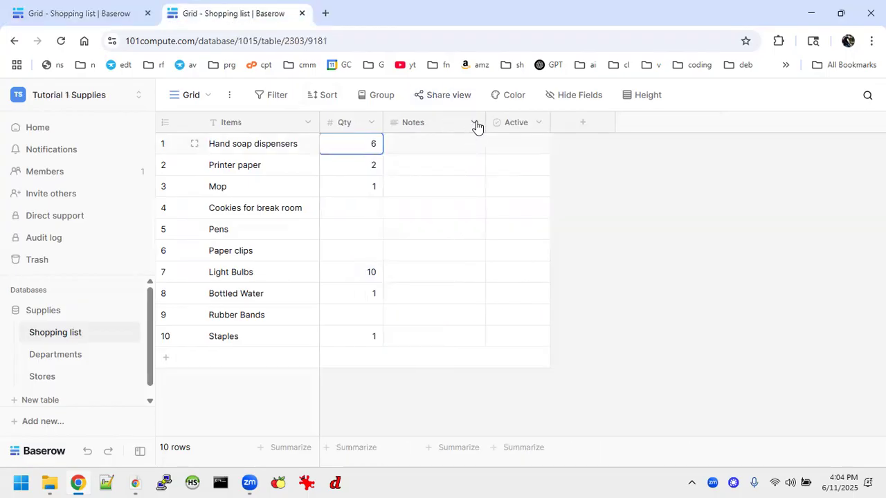
click(475, 123)
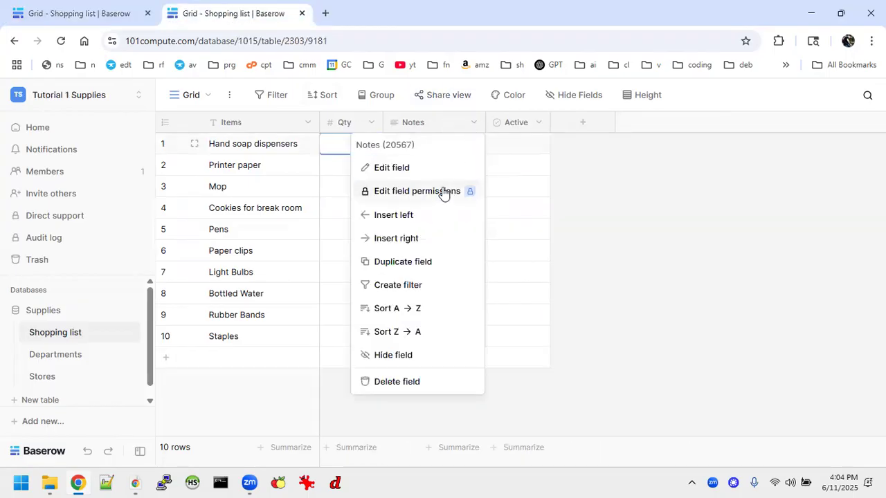
click(413, 215)
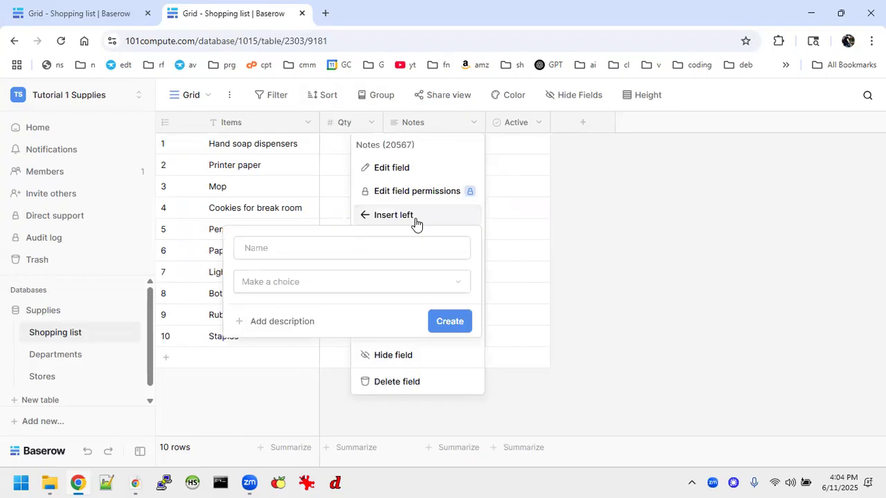
click(331, 251)
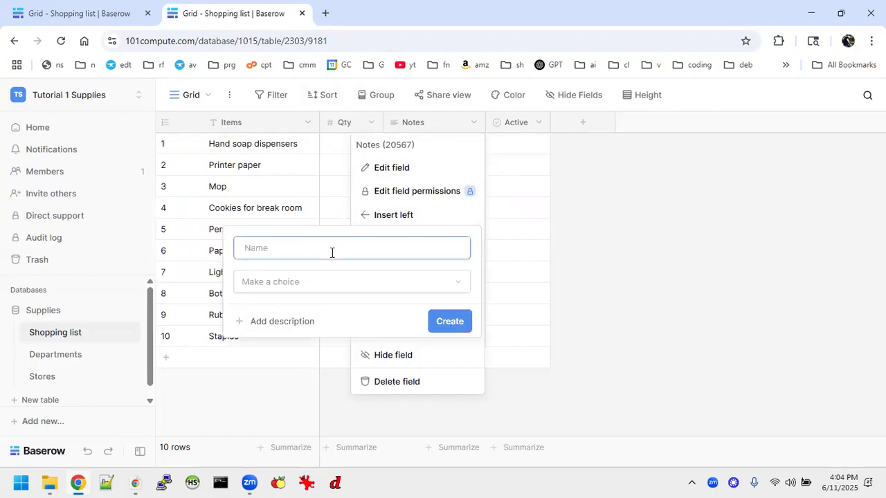
text(Brand)
click(330, 289)
click(292, 309)
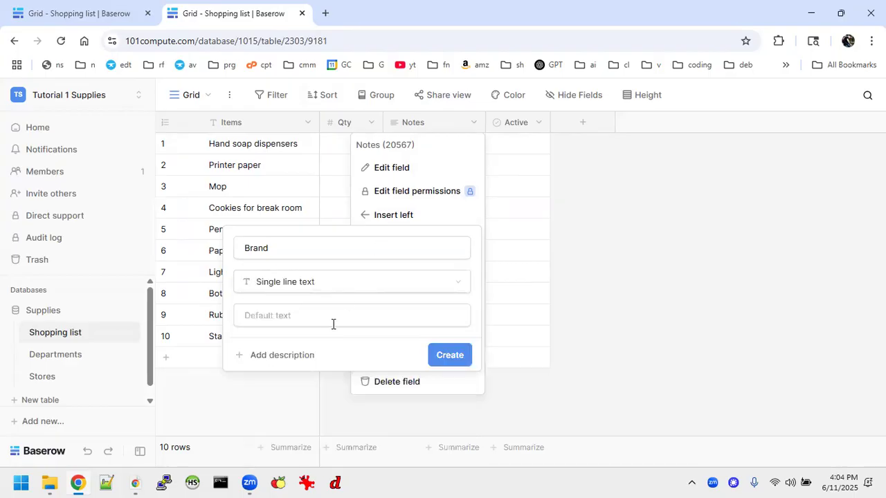
click(451, 359)
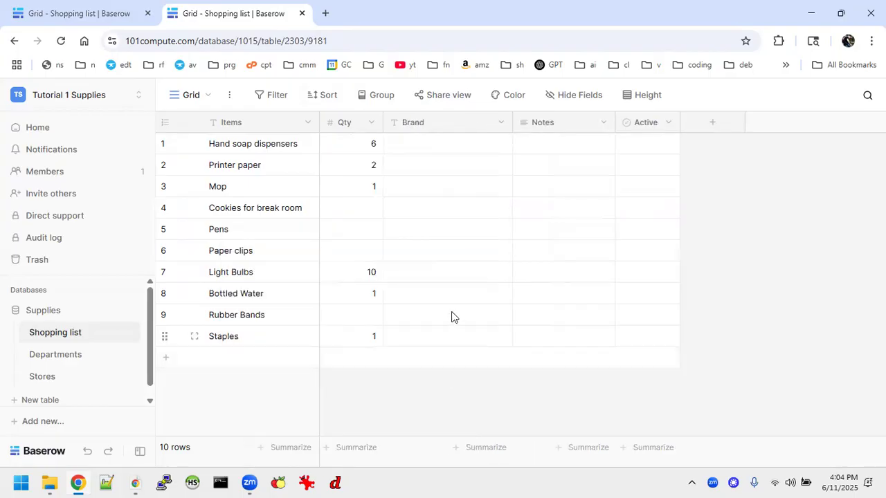
Paste Soft Soap, O-Cedar and Bic only! into Brand and narrow the column.
click(447, 146)
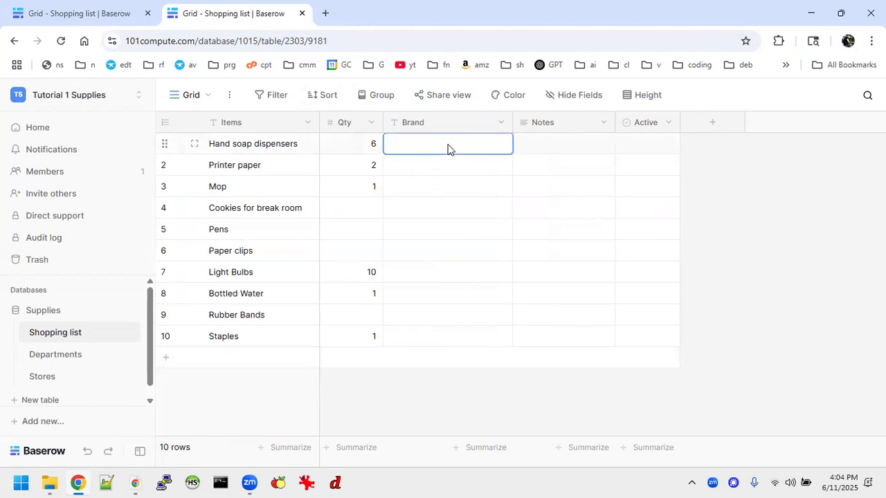
key(ctrl+v)
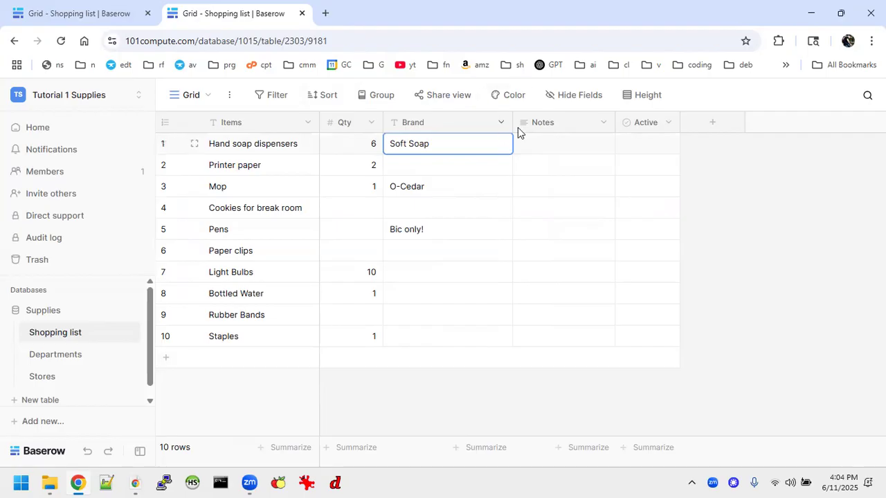
drag(514, 125, 449, 137)
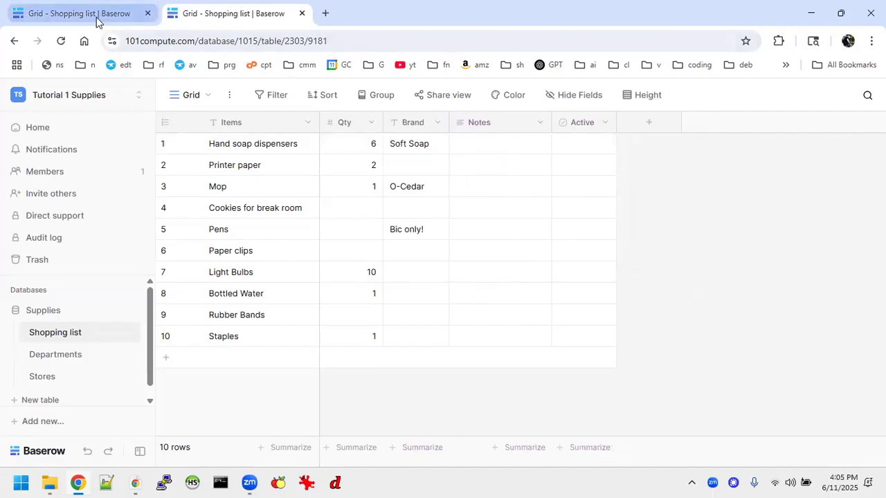
click(97, 18)
Copy the ten Notes entries into the new list's Notes column and widen it to show full text.
click(456, 146)
drag(451, 146, 554, 339)
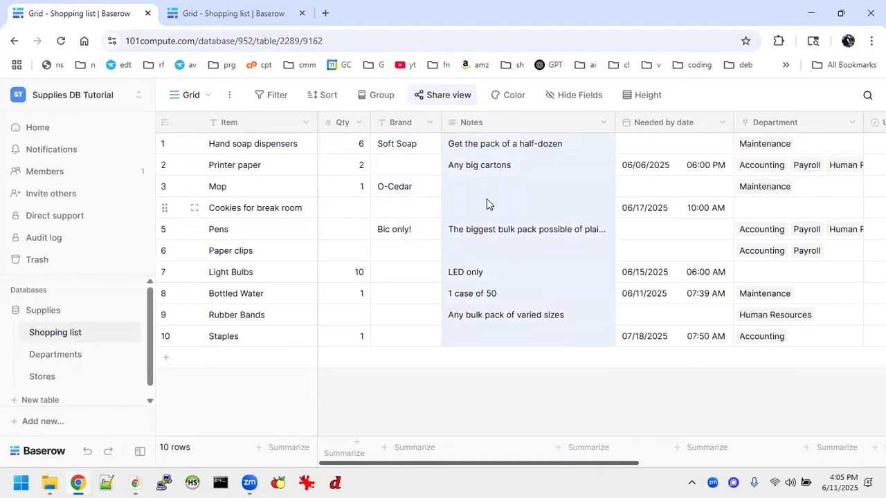
click(250, 19)
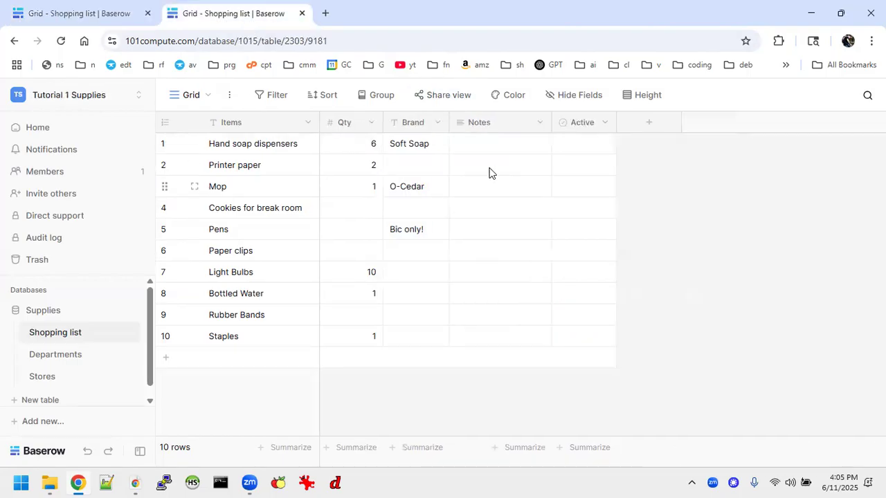
click(483, 146)
key(ctrl+v)
drag(566, 124, 673, 146)
Copy the Needed by date values from the original Shopping list.
click(76, 13)
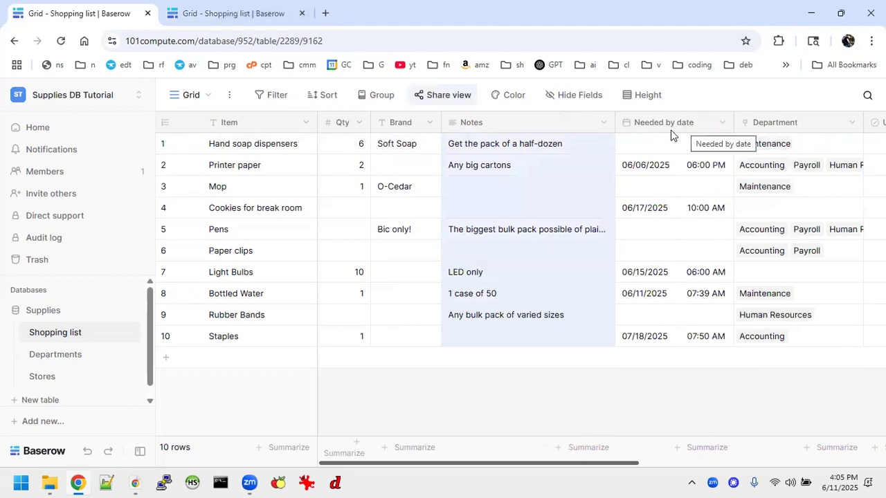
drag(664, 164, 701, 342)
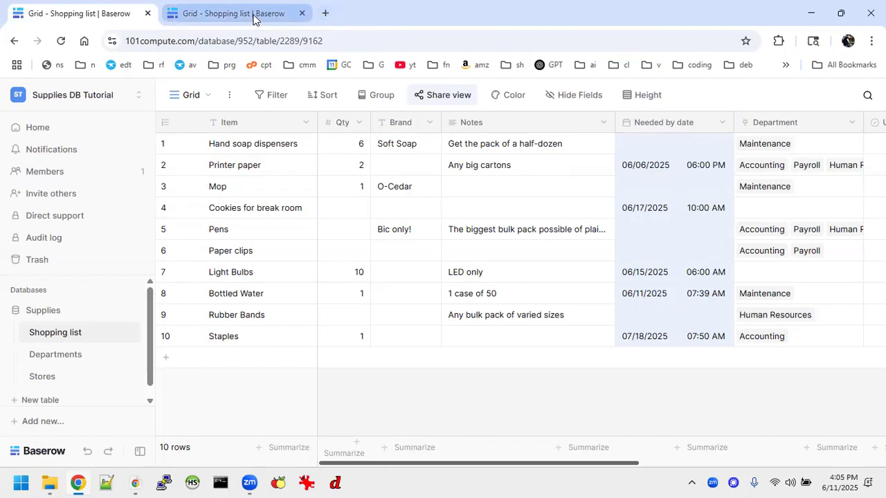
click(235, 13)
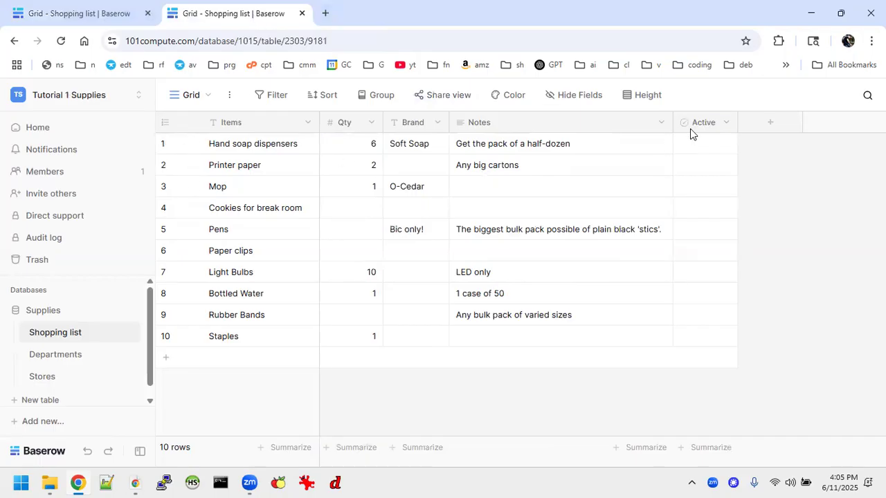
Add a Date field after Active with time included, US date format and 12-hour time.
click(757, 129)
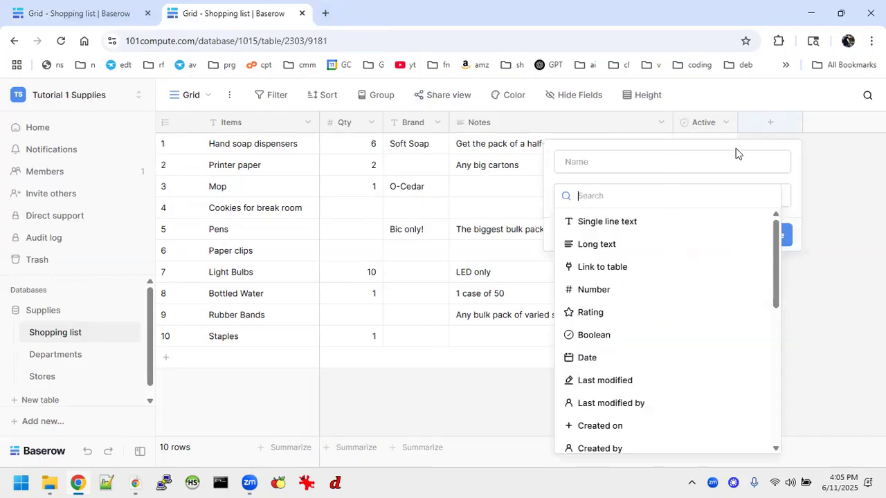
click(587, 380)
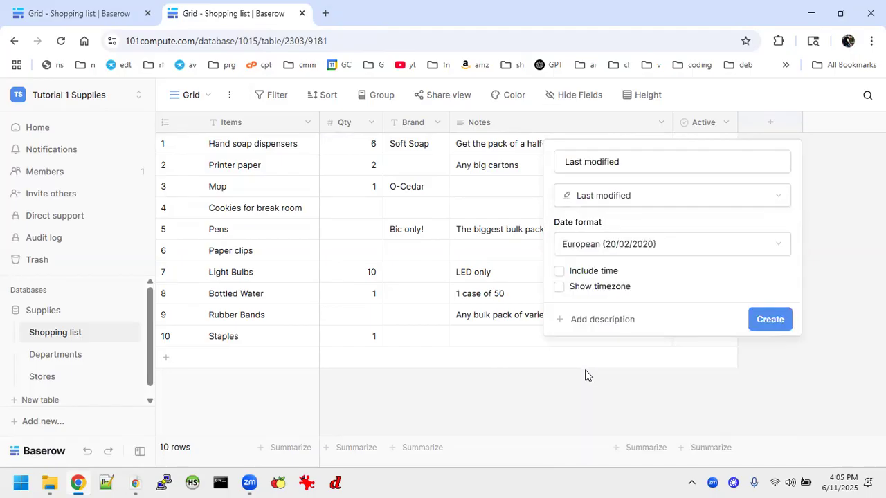
click(650, 197)
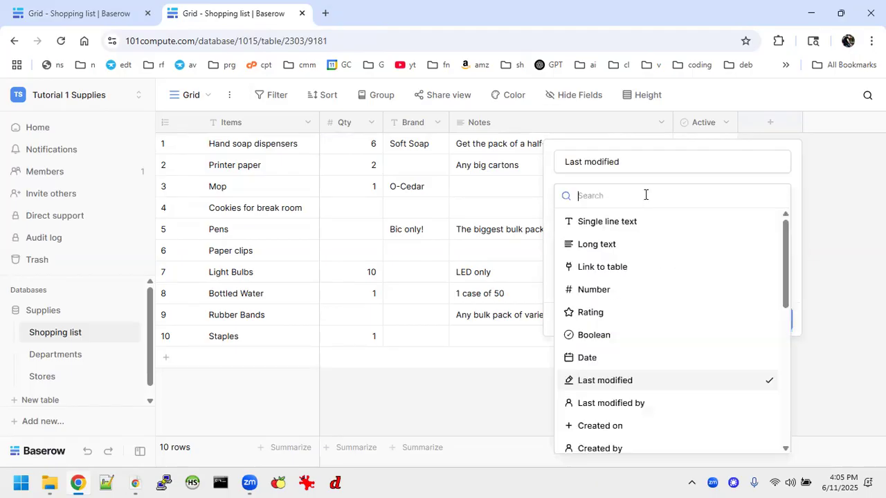
click(608, 358)
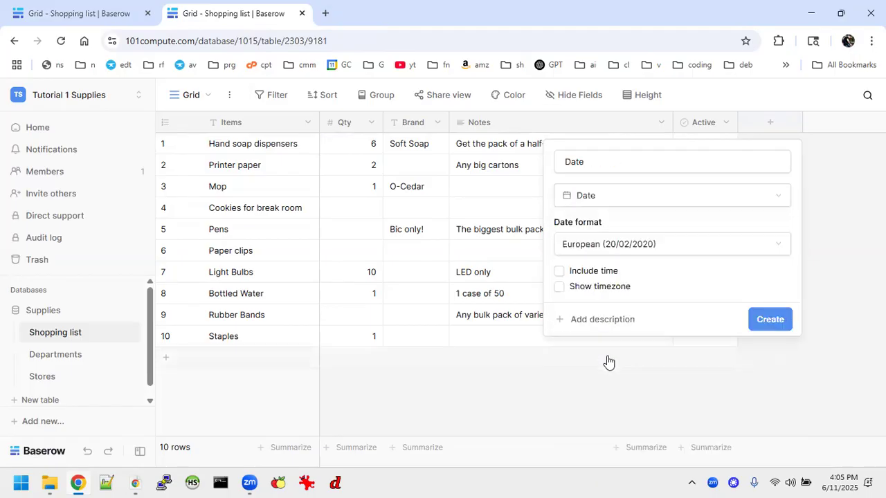
click(559, 272)
click(610, 246)
click(589, 291)
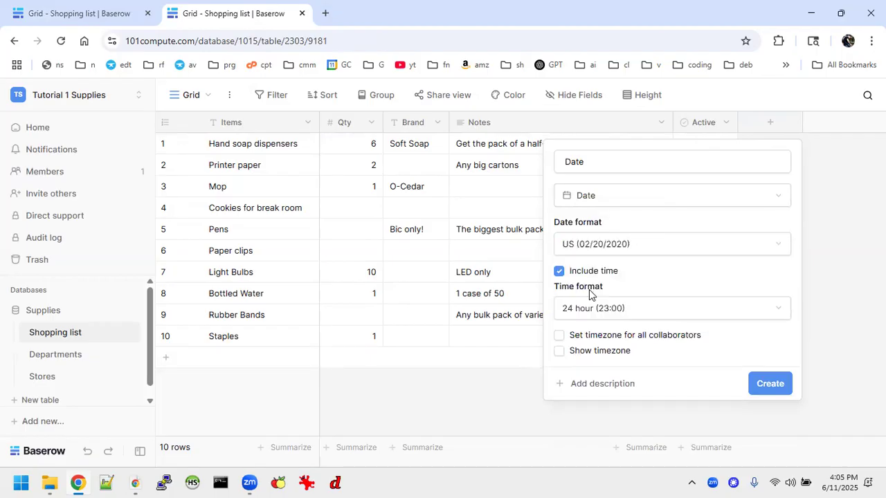
click(643, 304)
click(593, 355)
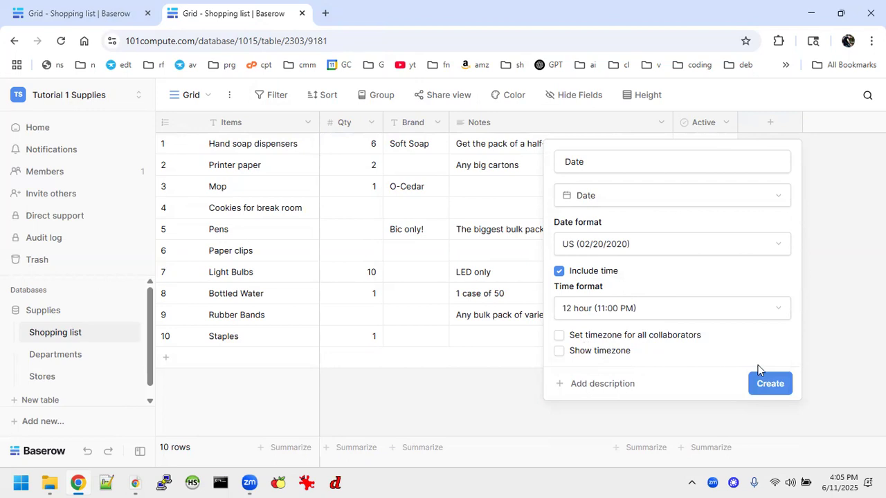
click(775, 393)
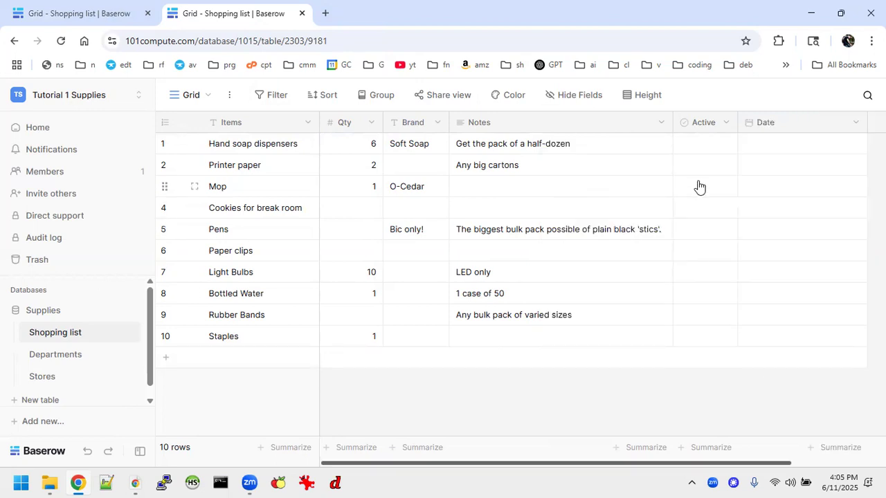
Move the Date column ahead of Active and paste the needed-by dates into it.
drag(774, 120, 696, 124)
drag(764, 123, 694, 129)
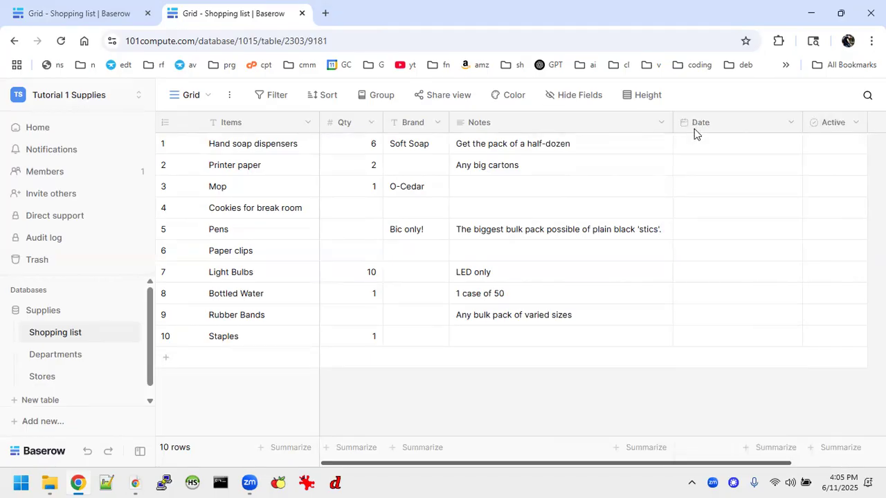
click(708, 150)
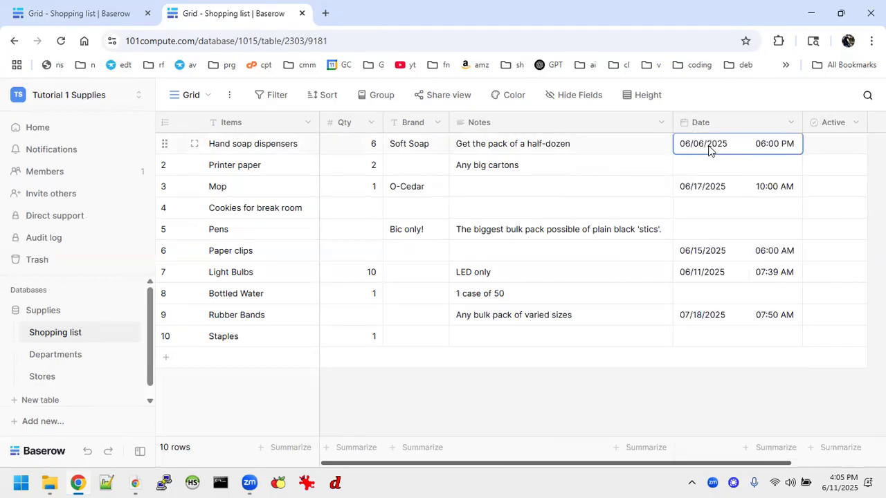
click(69, 12)
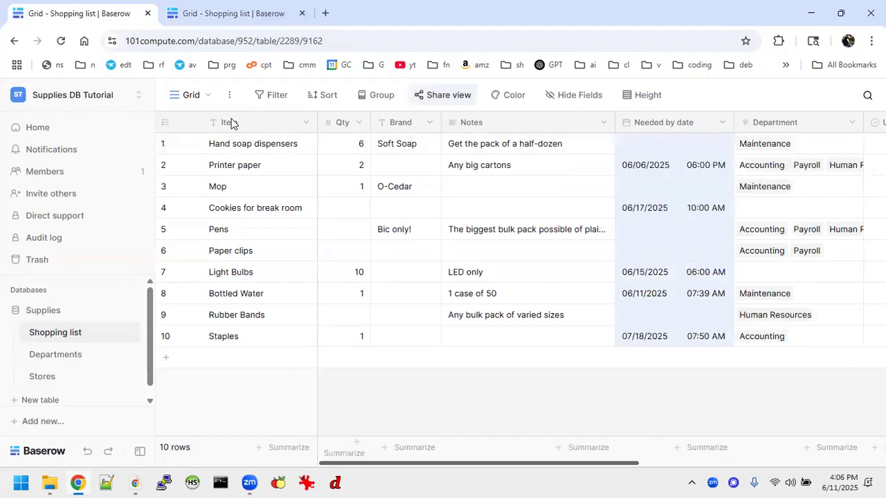
Tick the Urgent box for Light Bulbs in the Supplies DB Tutorial list.
scroll(696, 270, right, 5)
scroll(696, 270, left, 3)
click(698, 271)
Select the Urgent values for all ten rows and return to the Tutorial 1 Supplies list.
scroll(756, 170, right, 3)
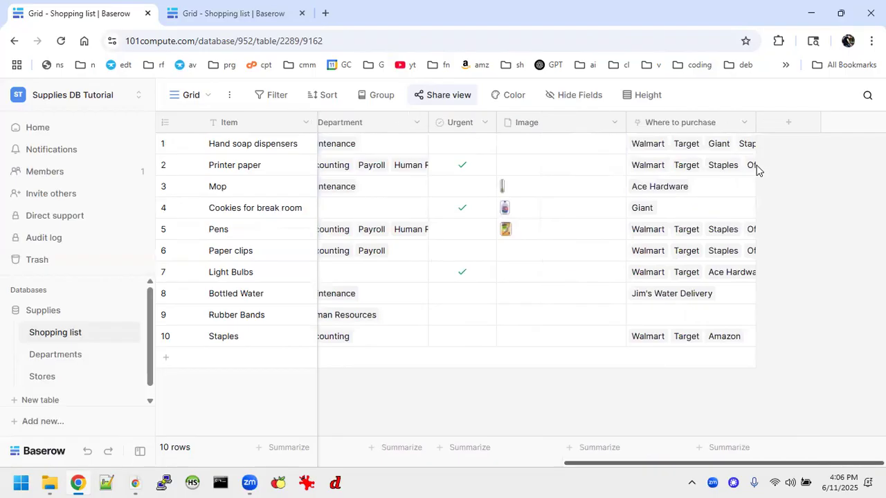
scroll(756, 170, left, 5)
scroll(757, 170, right, 3)
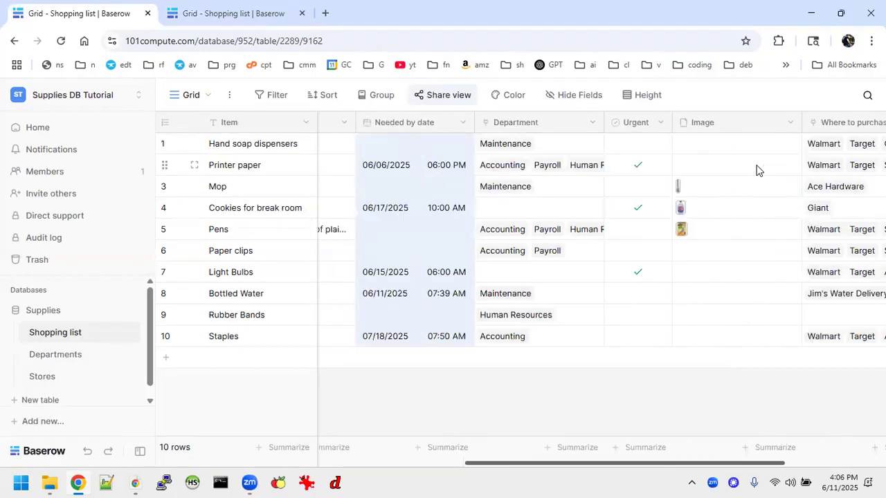
drag(622, 145, 653, 342)
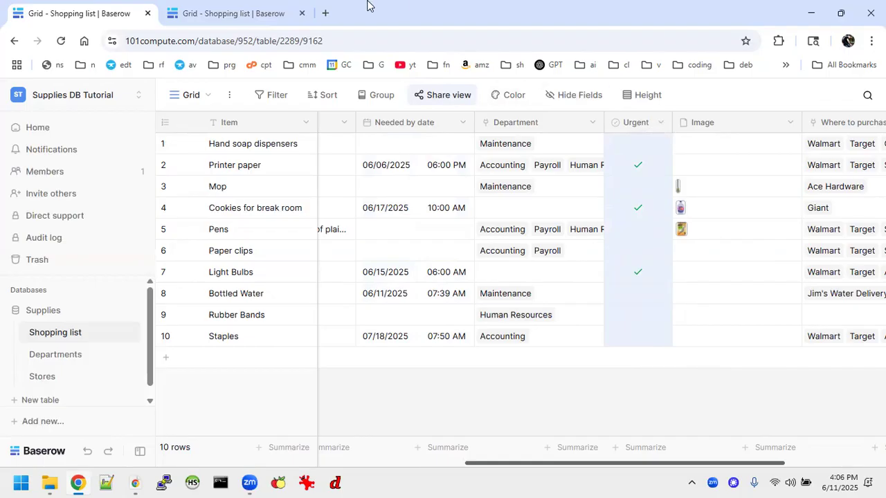
click(232, 19)
click(835, 128)
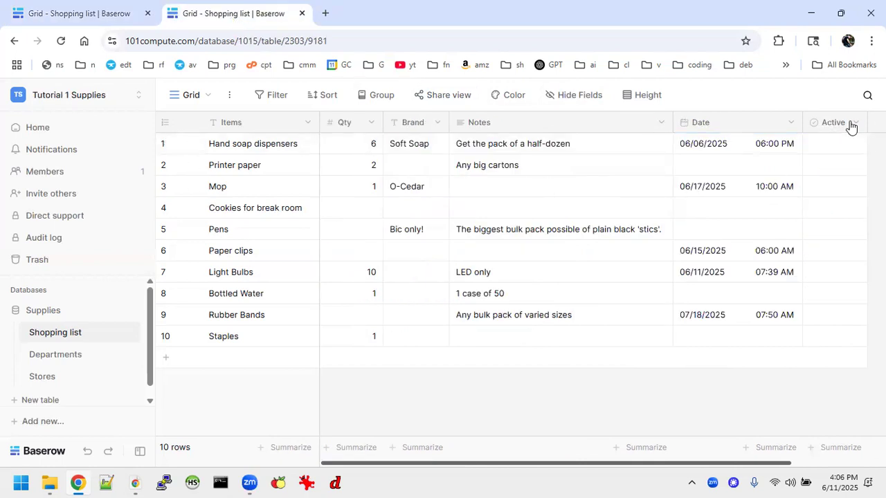
Rename the Active checkbox field to Urgent, keeping its Boolean type.
click(853, 126)
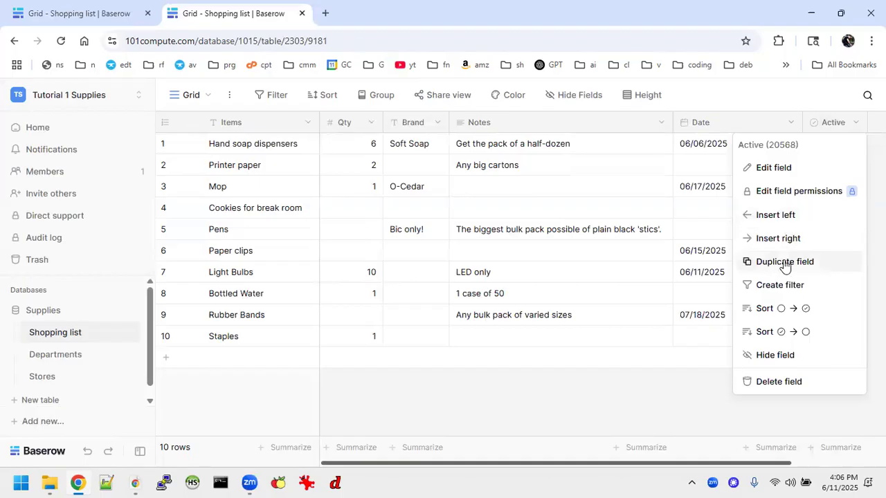
click(776, 168)
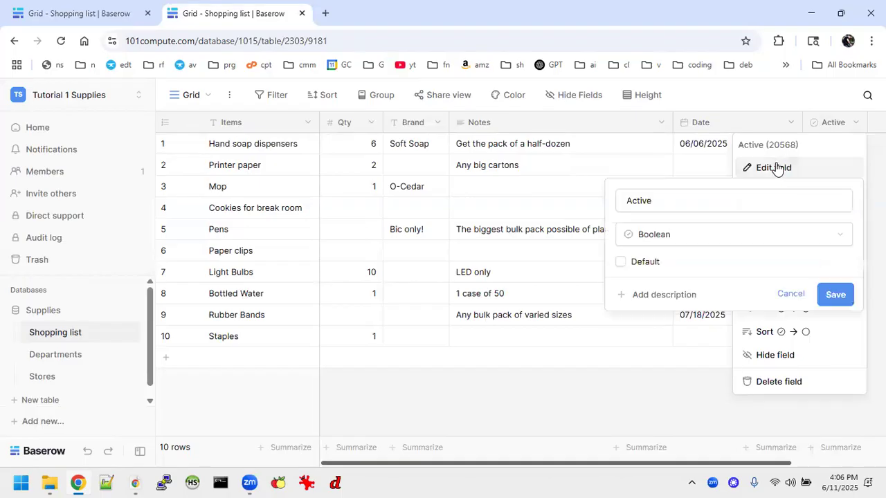
click(583, 198)
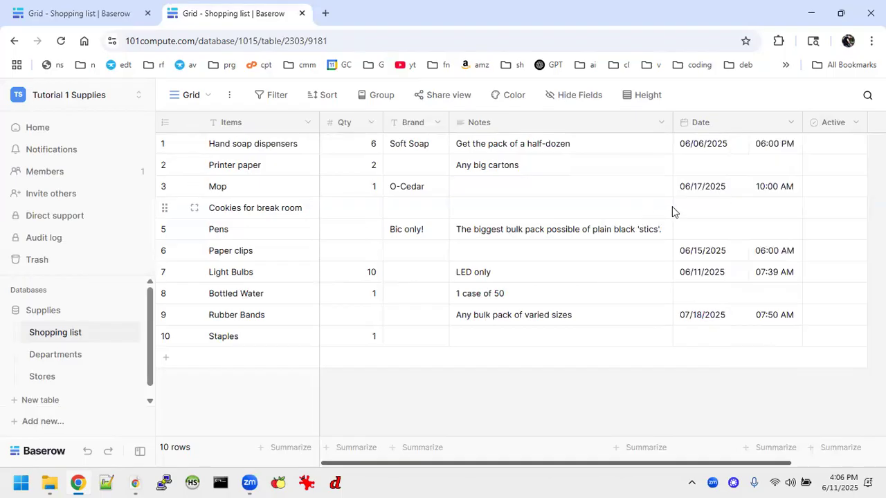
click(854, 126)
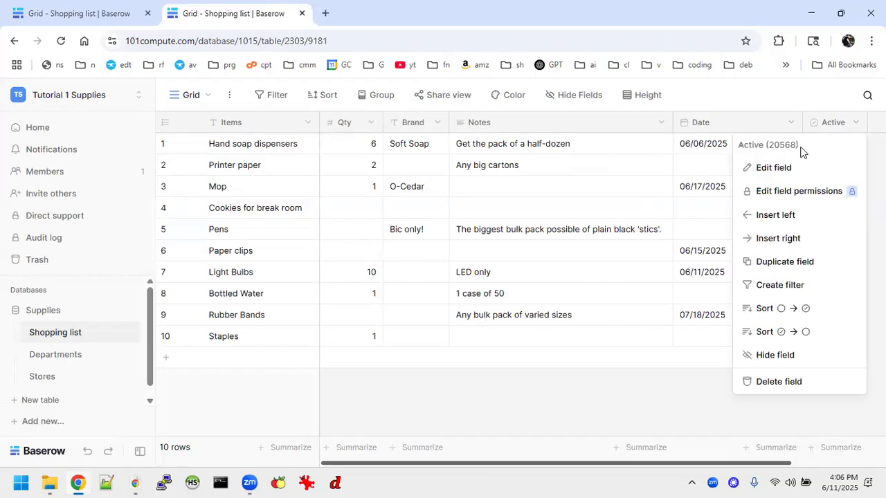
click(780, 169)
double_click(722, 200)
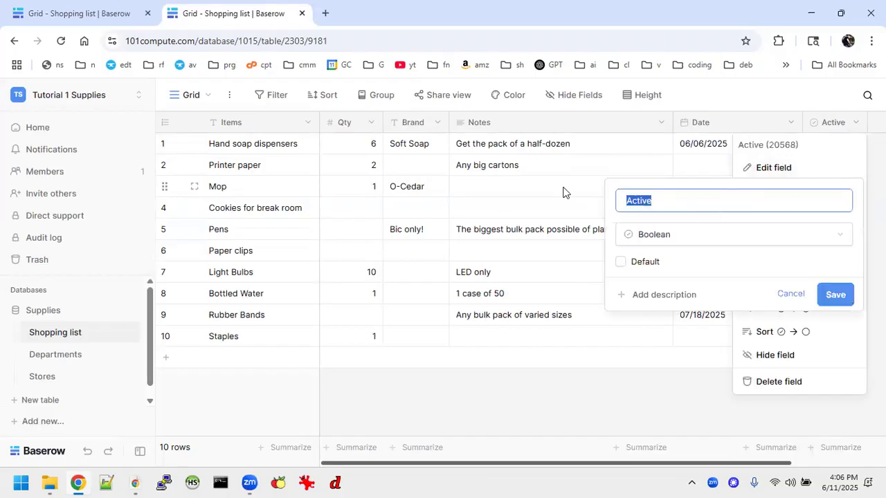
text(Pu)
key(BackSpace)
key(BackSpace)
text(U)
click(782, 240)
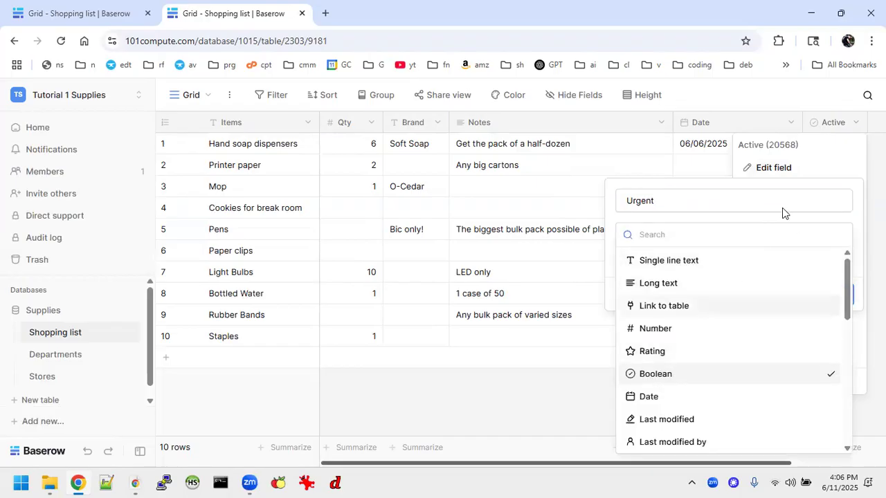
click(762, 194)
click(834, 295)
click(834, 150)
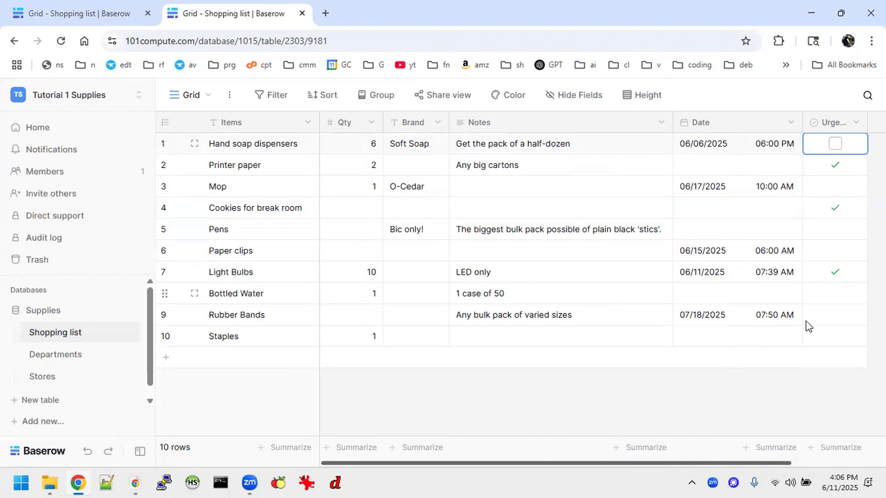
Select the Image cells in the reference shopping list and return to Tutorial 1 Supplies.
scroll(804, 331, right, 2)
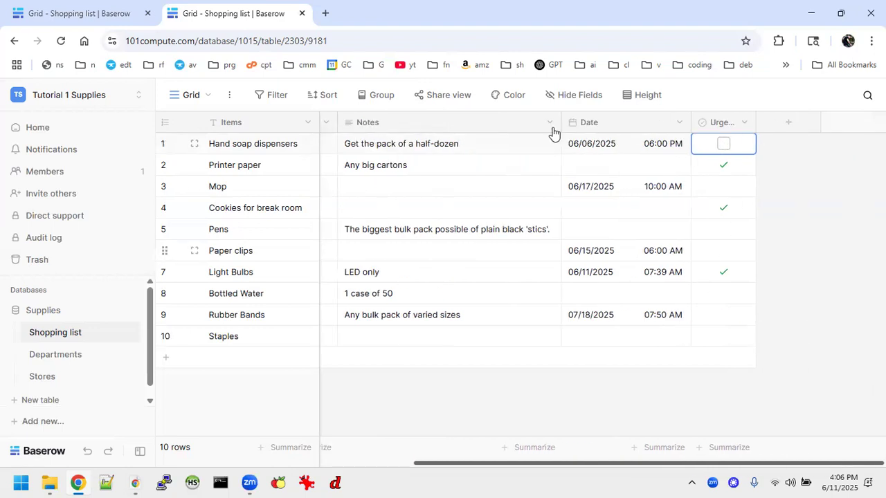
click(32, 16)
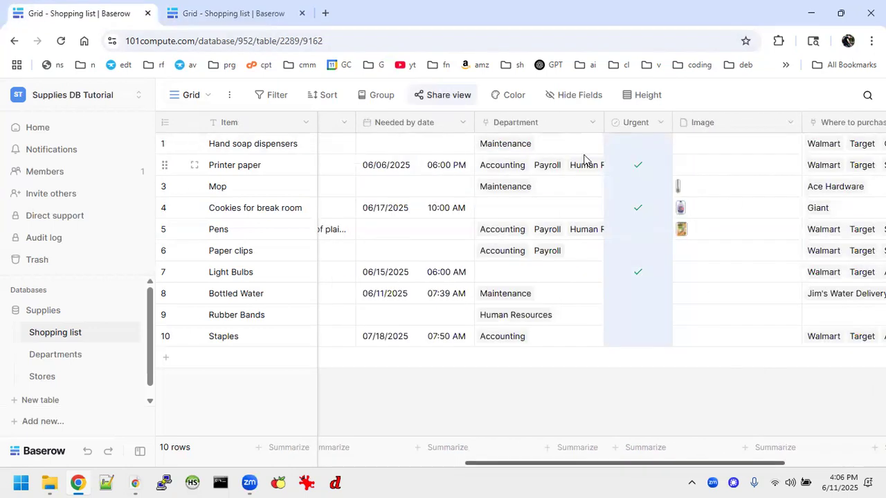
drag(679, 146, 744, 338)
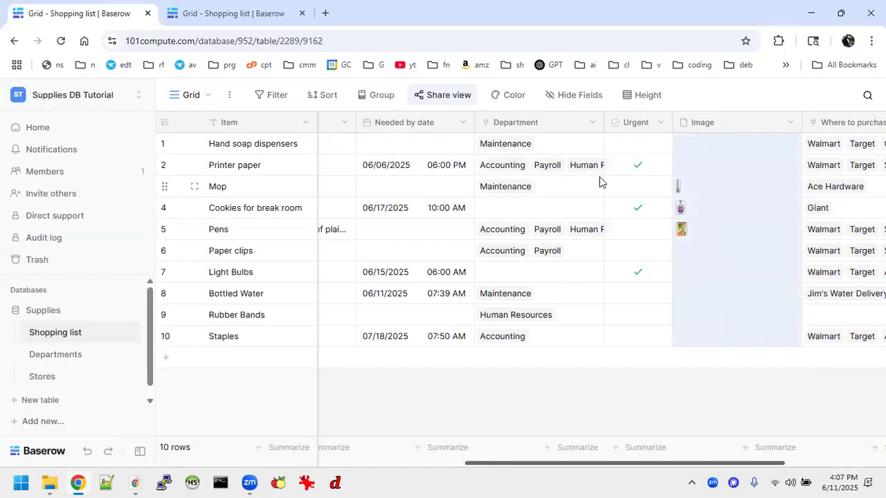
click(270, 13)
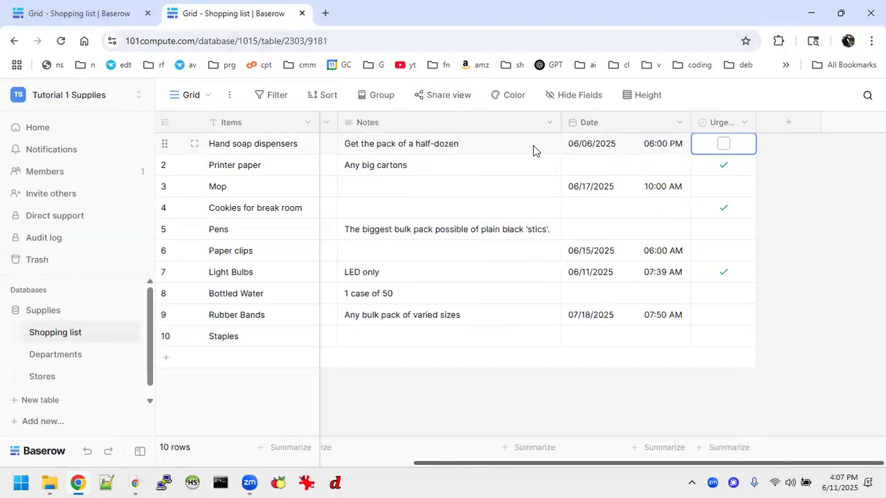
Add a File field named Image to the shopping list.
click(787, 132)
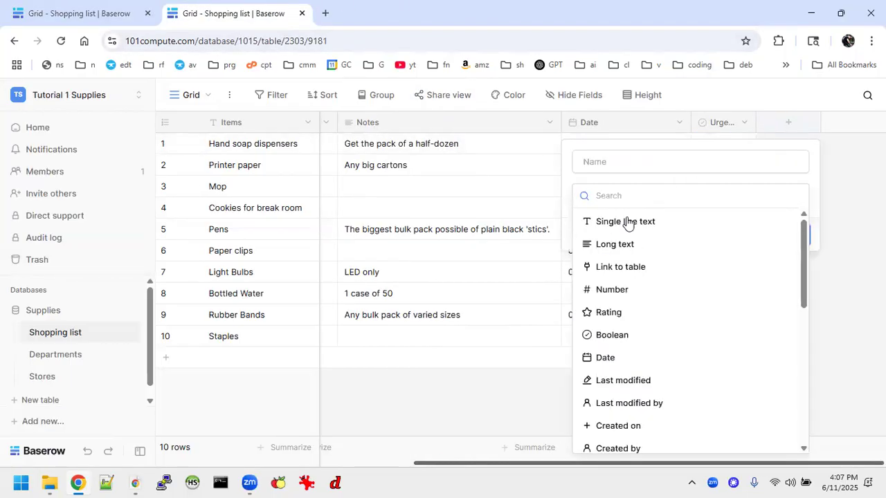
scroll(624, 293, down, 1)
scroll(625, 294, down, 3)
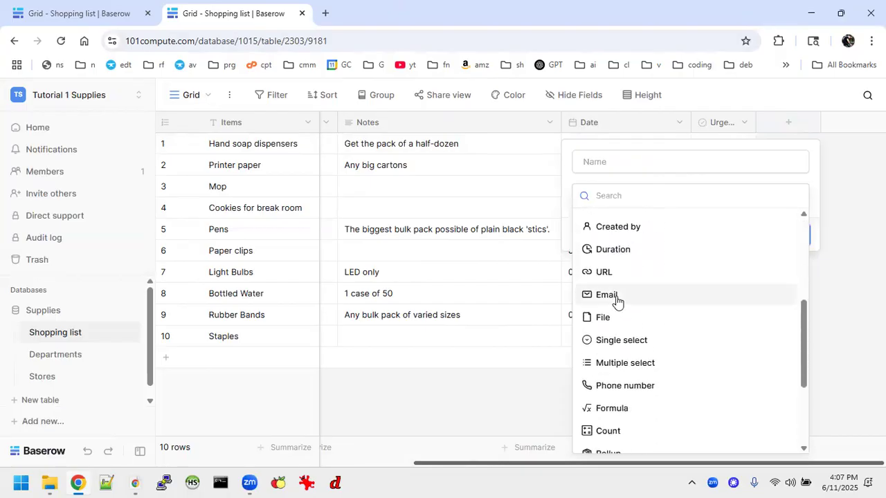
click(603, 315)
drag(629, 156, 514, 159)
text(Image)
key(Return)
Paste the copied images into the Image column, then undo the misaligned paste.
click(811, 146)
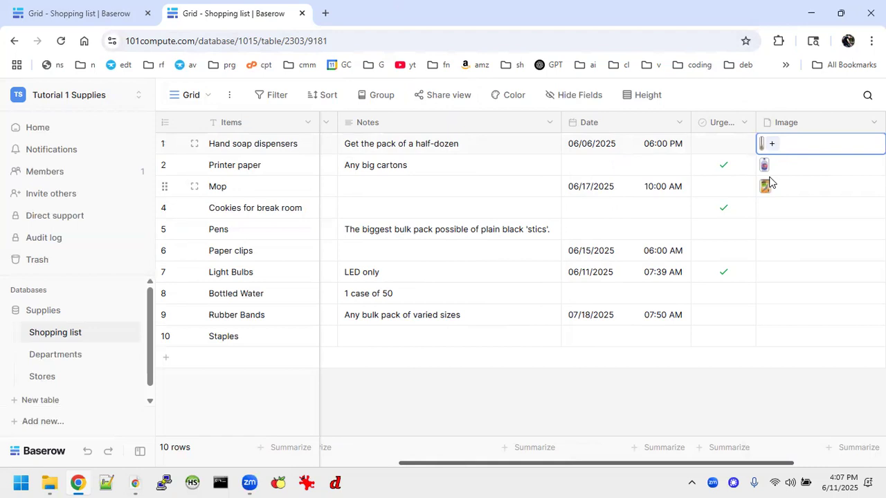
key(ctrl+z)
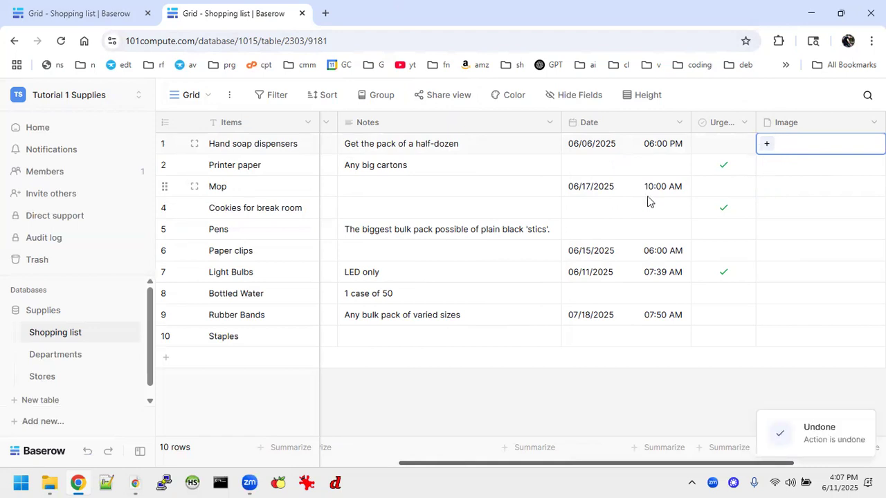
click(647, 387)
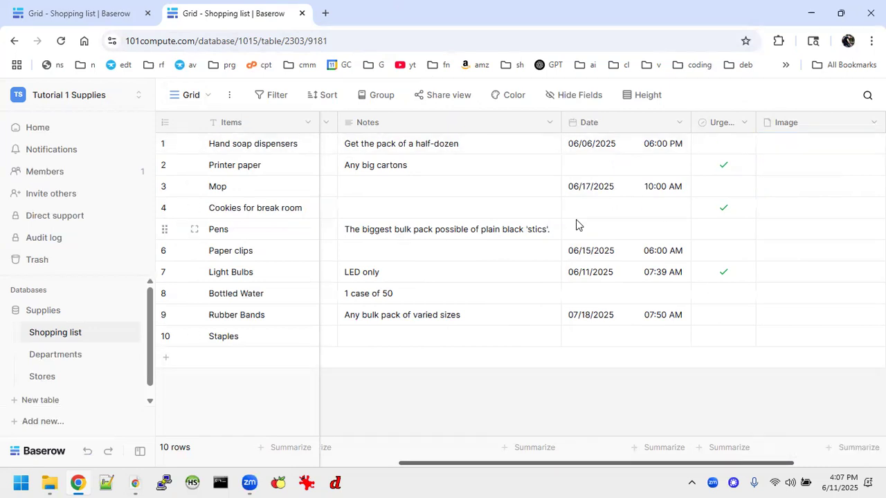
click(116, 15)
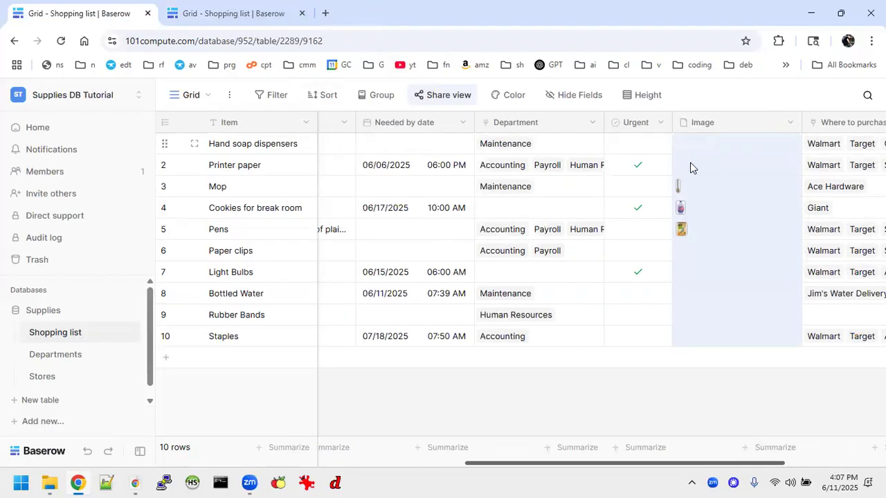
scroll(633, 171, left, 3)
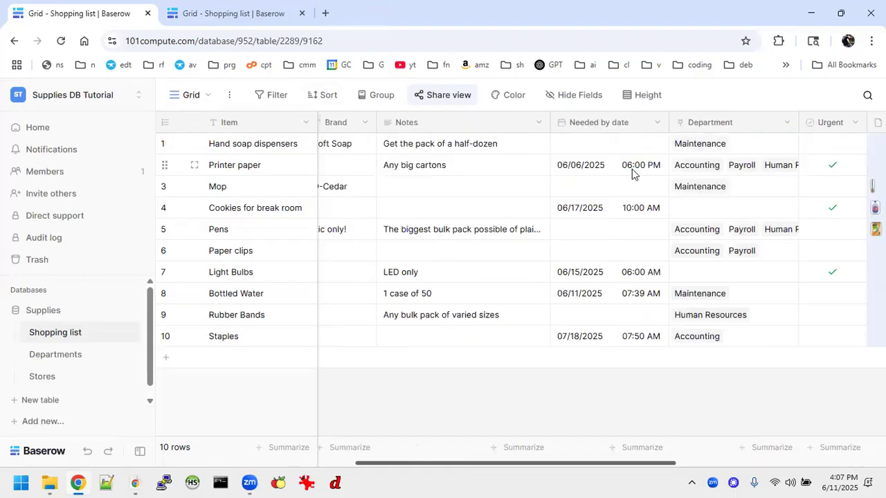
scroll(632, 169, right, 6)
scroll(607, 168, left, 6)
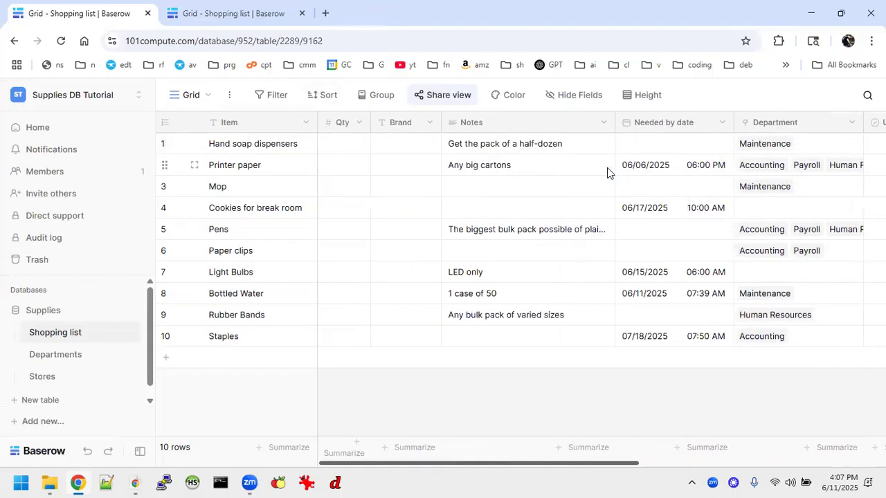
click(851, 122)
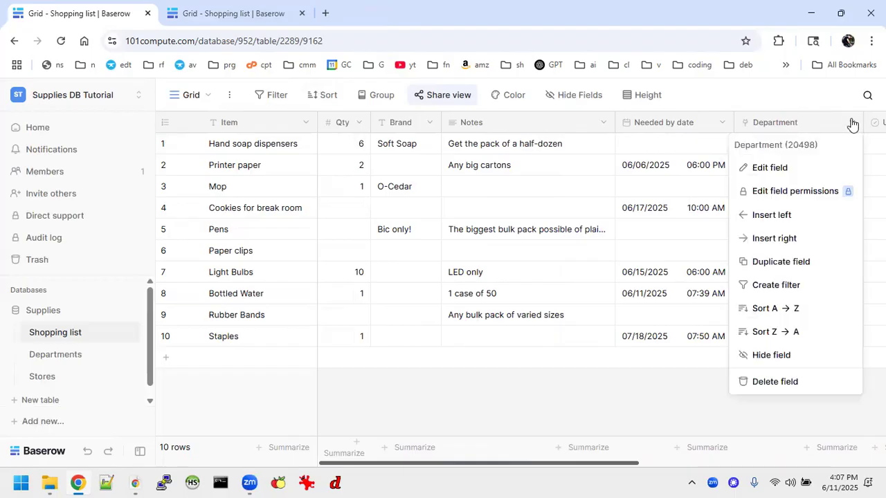
click(767, 168)
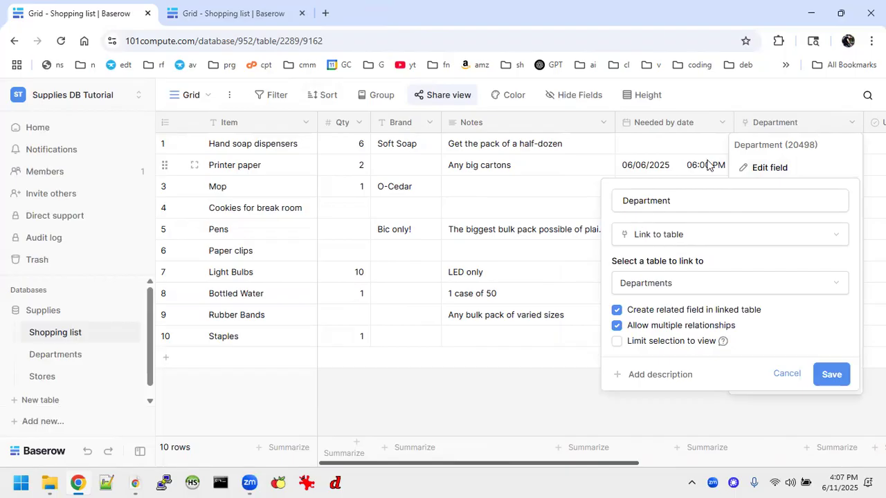
click(547, 402)
scroll(664, 297, right, 5)
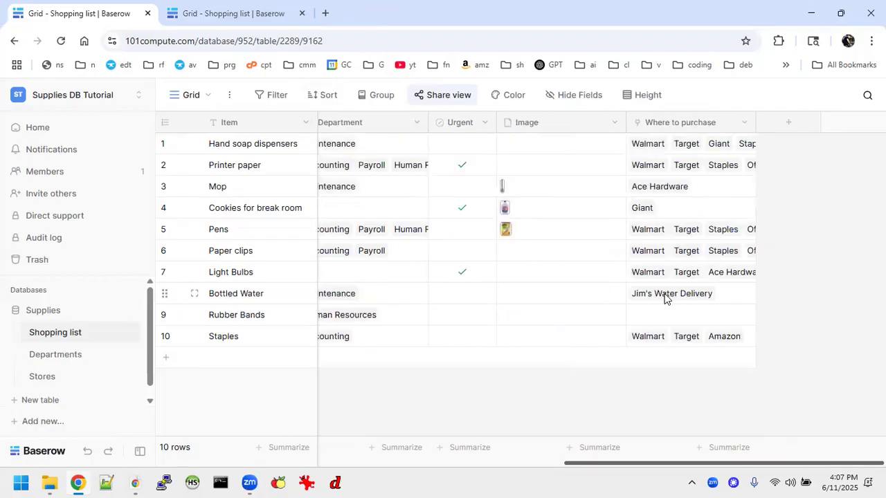
scroll(609, 218, left, 2)
scroll(609, 218, left, 1)
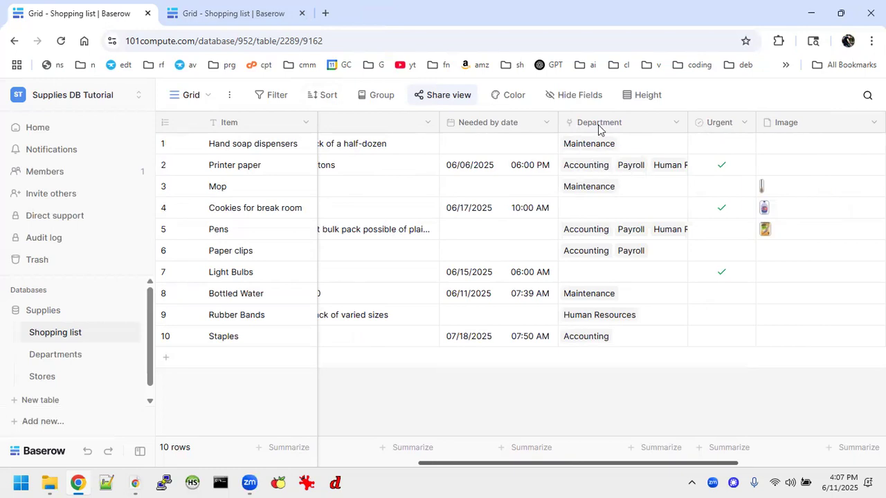
scroll(544, 169, left, 3)
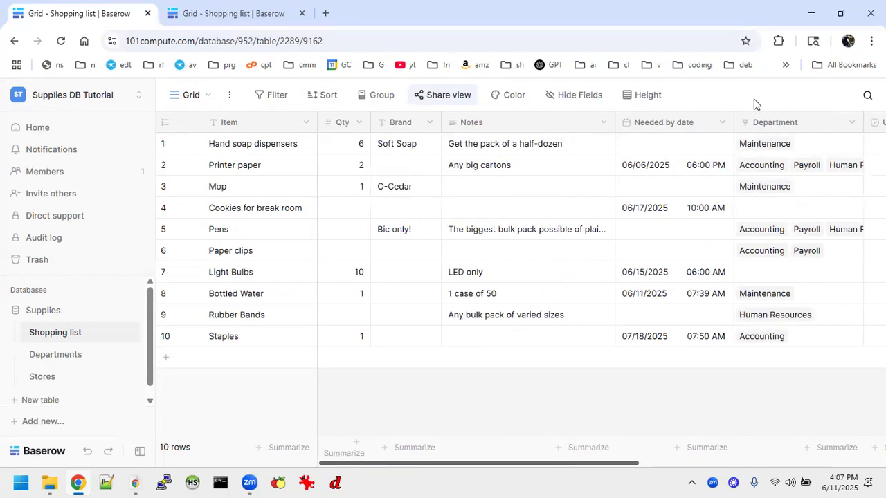
scroll(652, 168, right, 5)
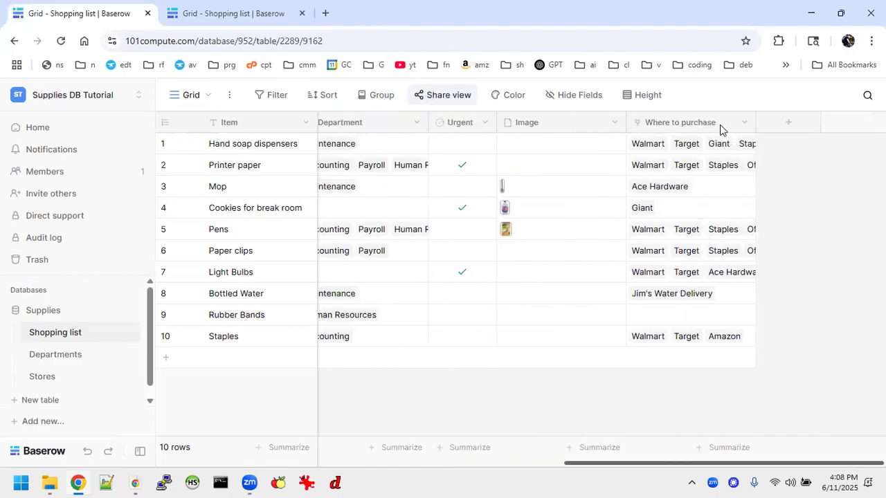
Inspect the Where to purchase field's link-to-Stores settings without changing them.
click(744, 123)
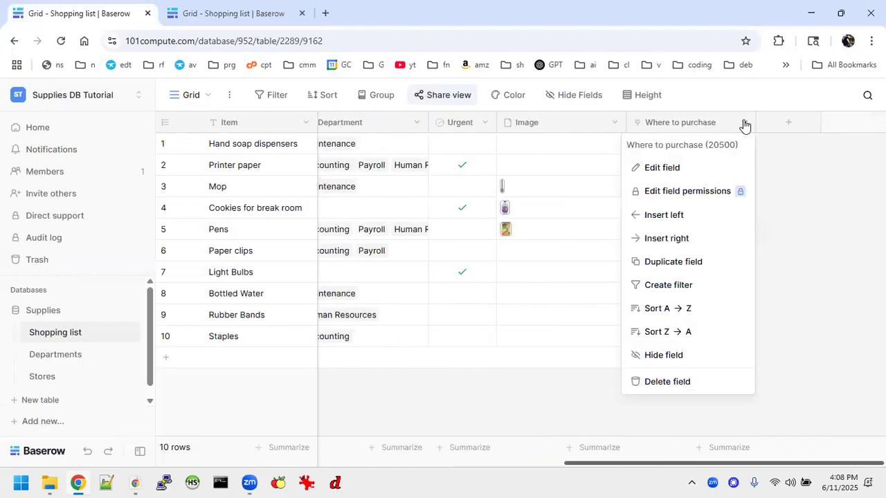
click(663, 168)
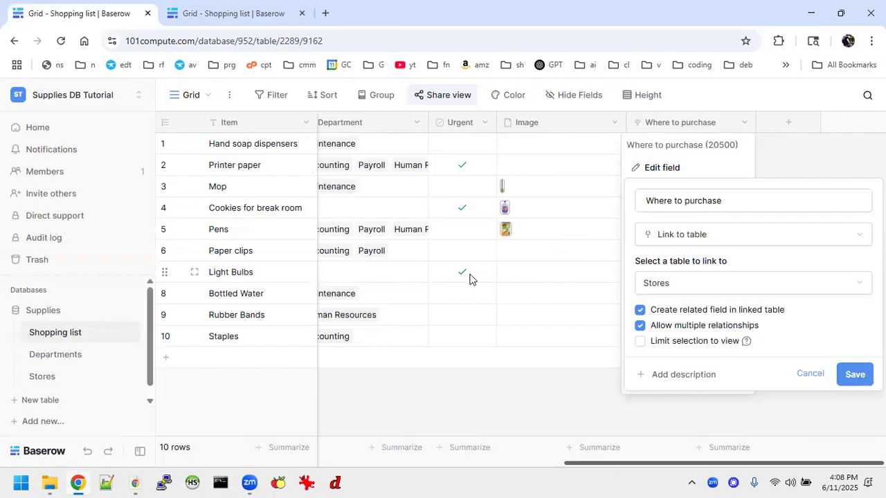
click(71, 335)
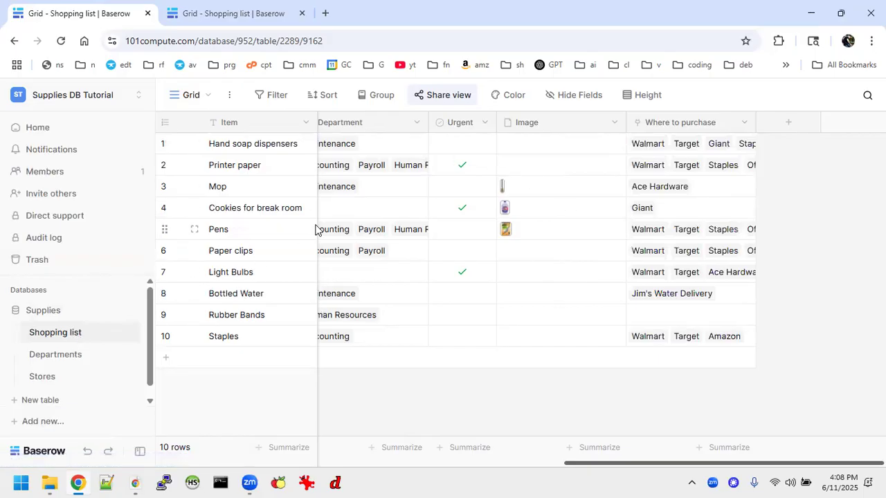
Open the Departments table from the sidebar.
scroll(385, 169, left, 5)
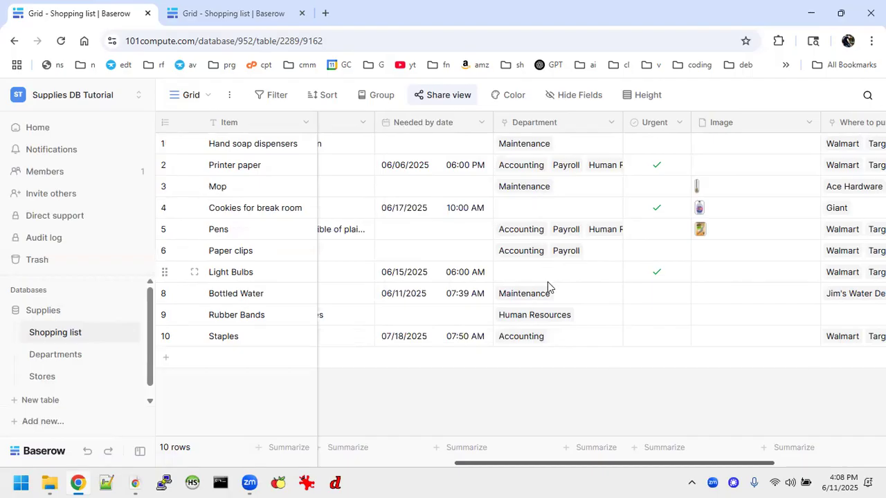
scroll(547, 281, right, 5)
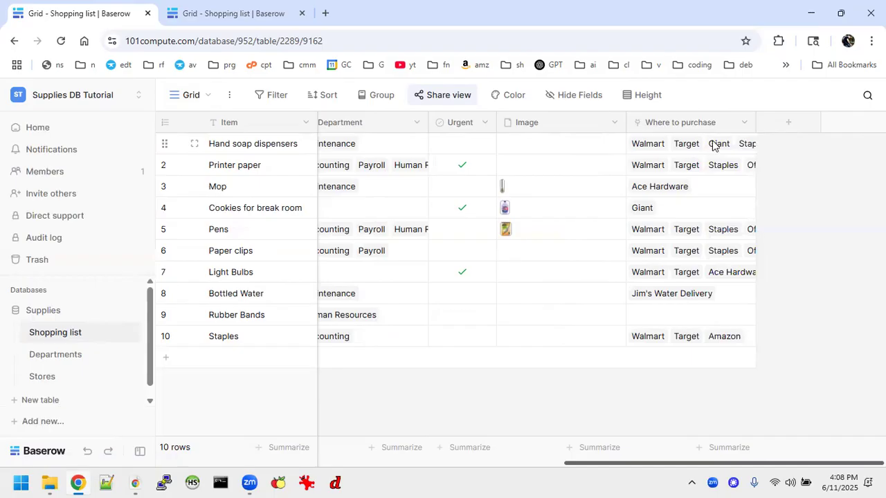
click(63, 356)
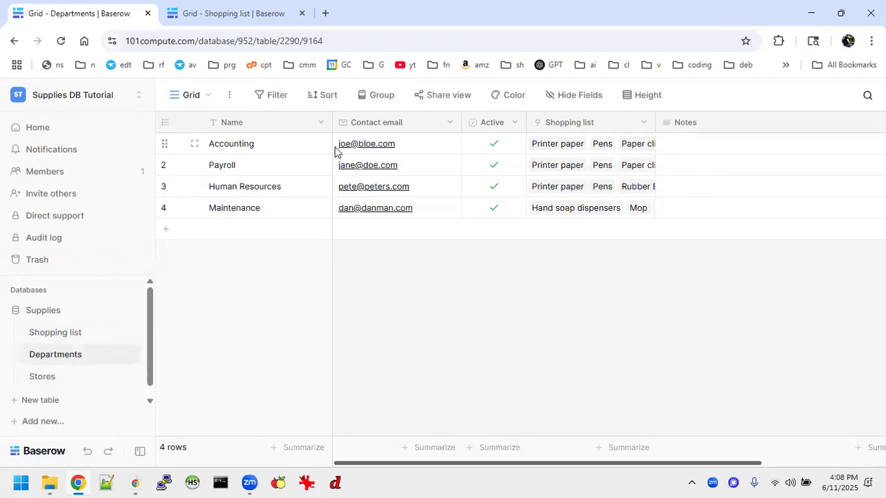
View the Stores table, then switch back to the Shopping list table.
click(39, 376)
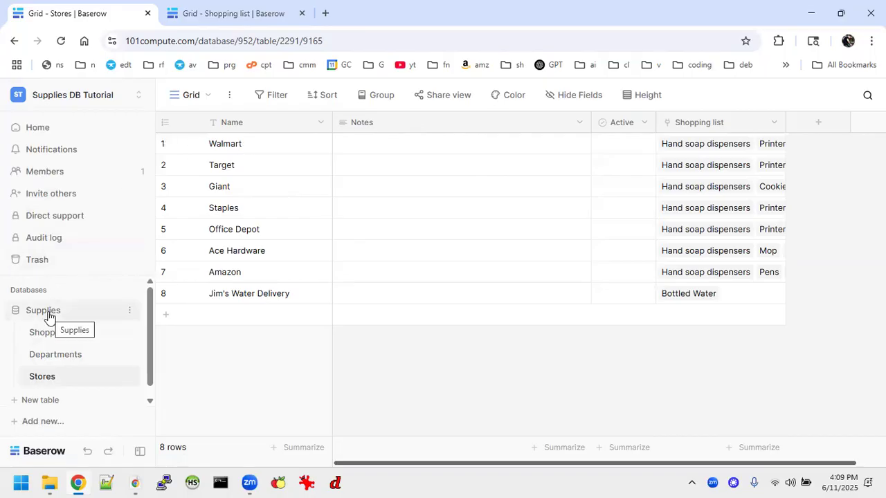
click(69, 332)
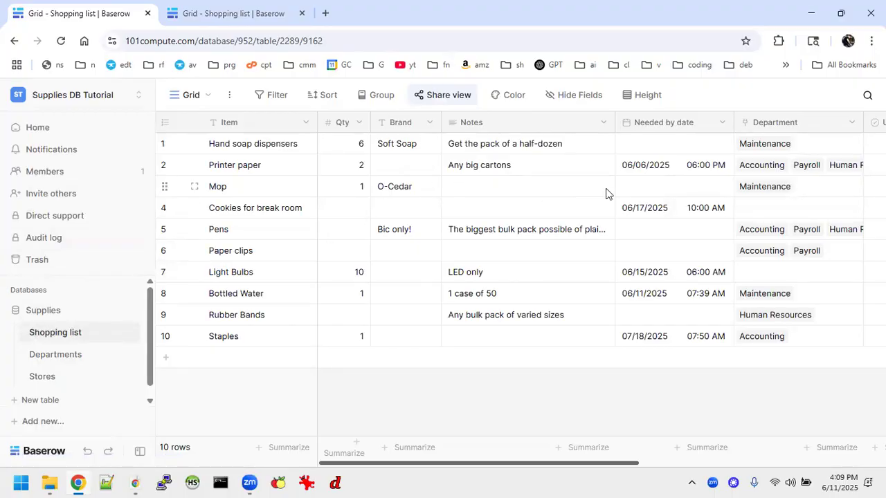
Select the Department values for all ten items in the Supplies DB Tutorial list.
scroll(742, 196, right, 6)
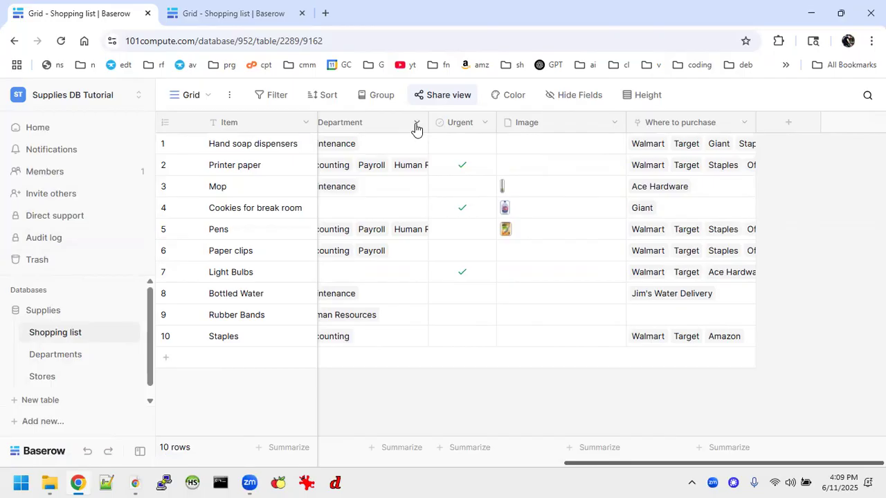
scroll(457, 189, left, 6)
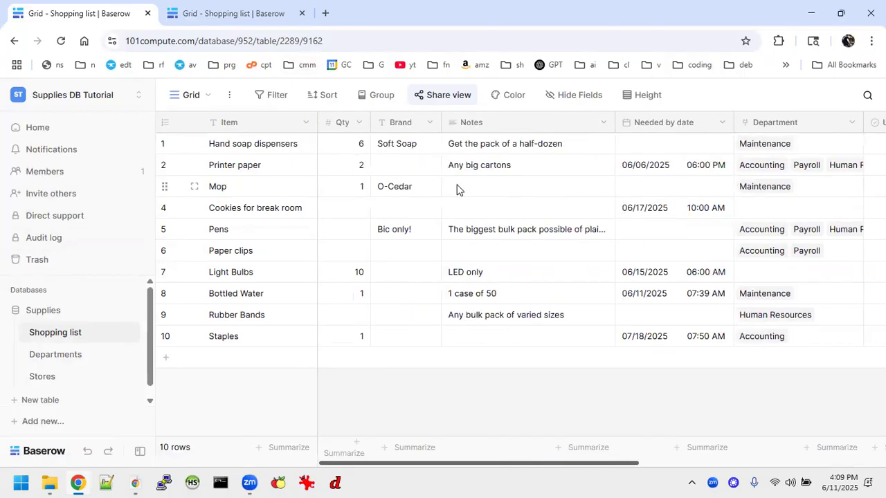
drag(738, 137, 823, 349)
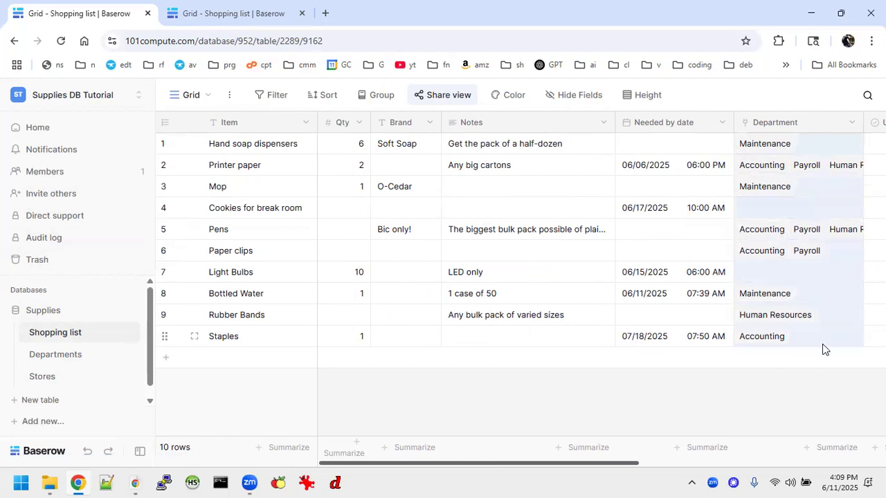
Return to the Tutorial 1 Supplies shopping list and open the new-field form.
click(294, 8)
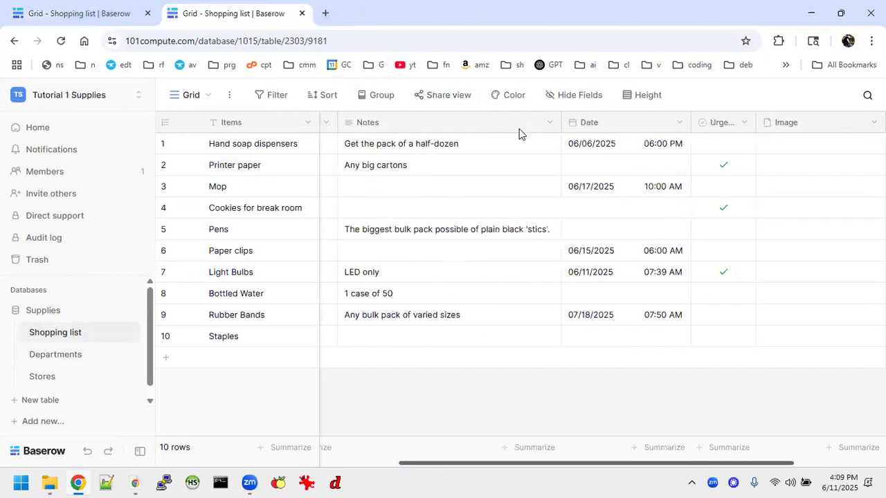
scroll(706, 150, right, 3)
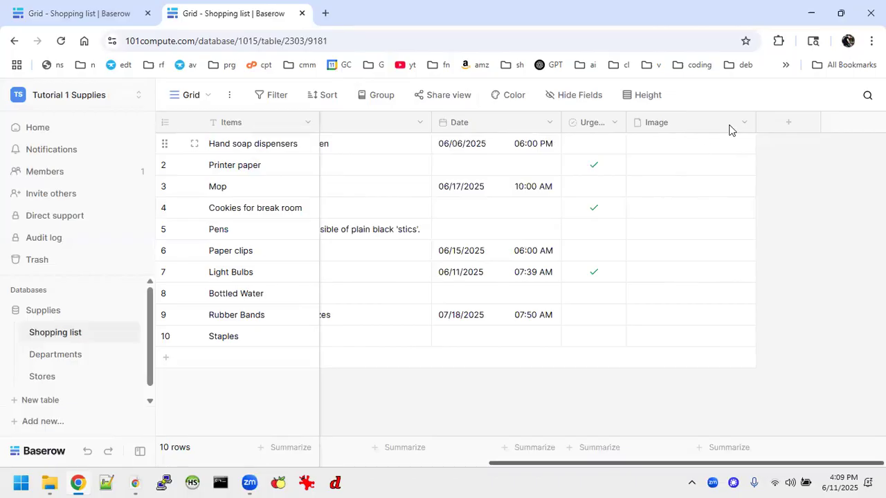
click(37, 12)
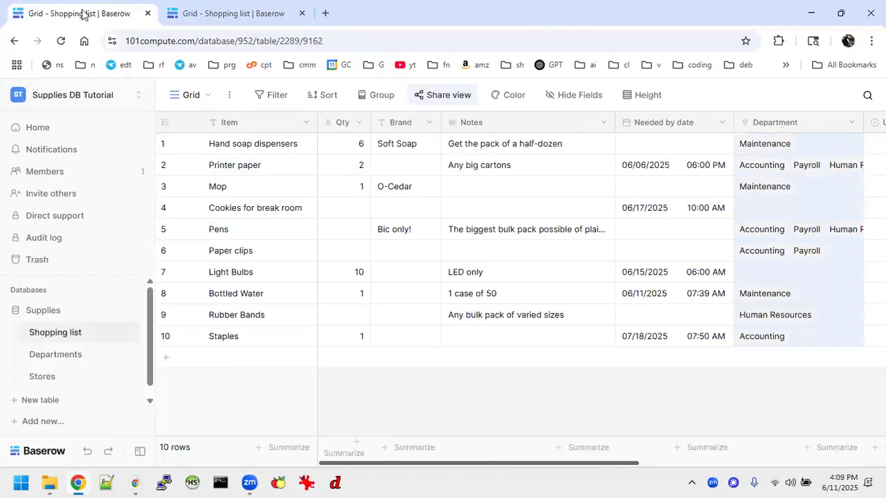
click(214, 12)
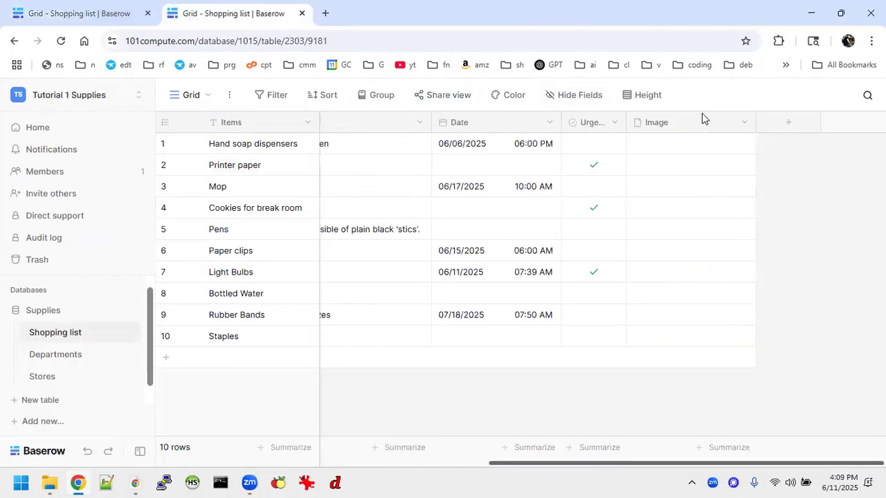
click(787, 123)
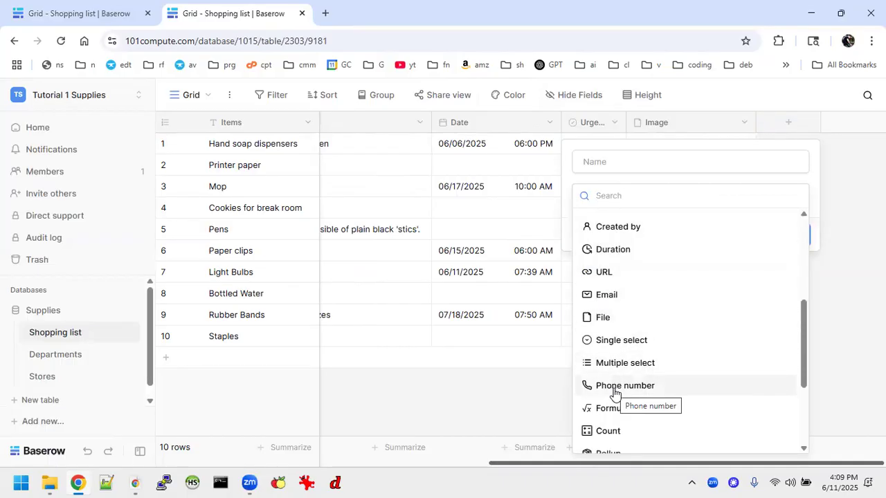
Create a Department link-to-table field pointing at the Departments table.
scroll(615, 392, down, 1)
scroll(615, 391, up, 3)
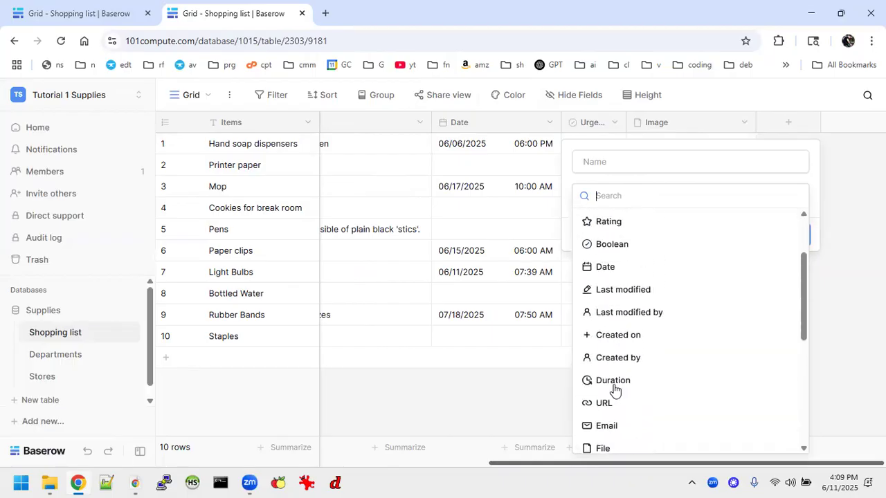
scroll(619, 305, up, 2)
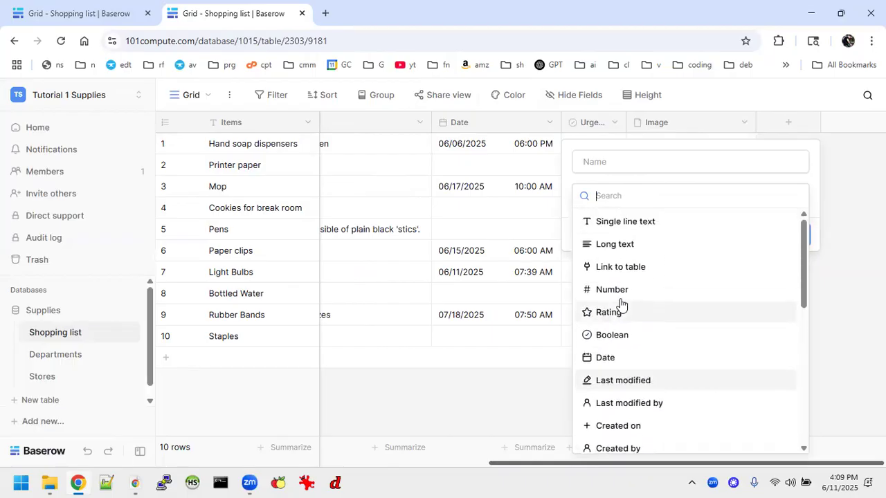
click(619, 268)
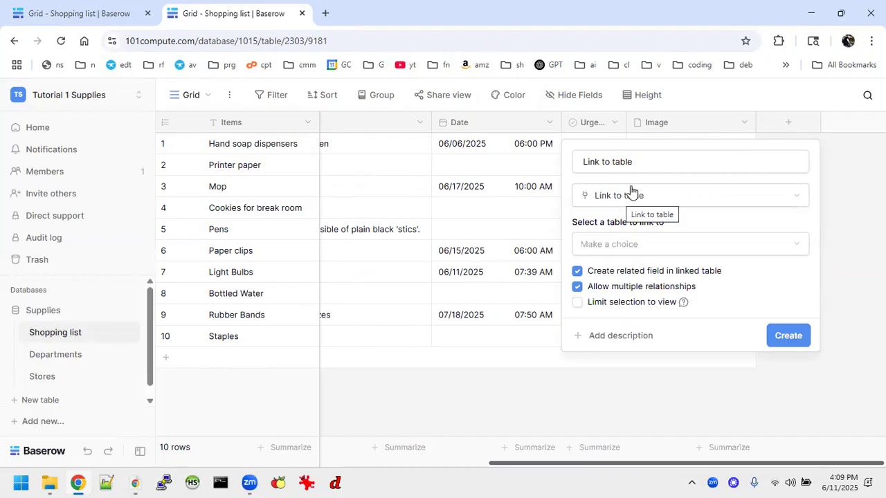
key(BackSpace)
text(Department)
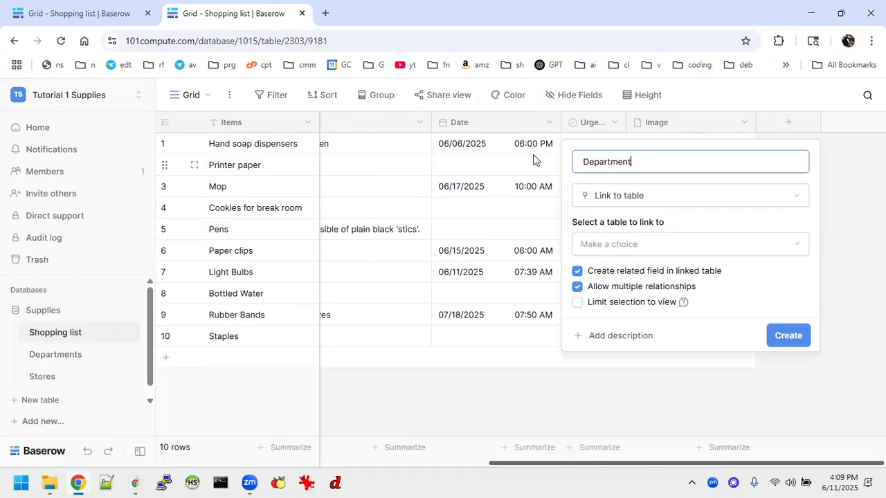
click(640, 251)
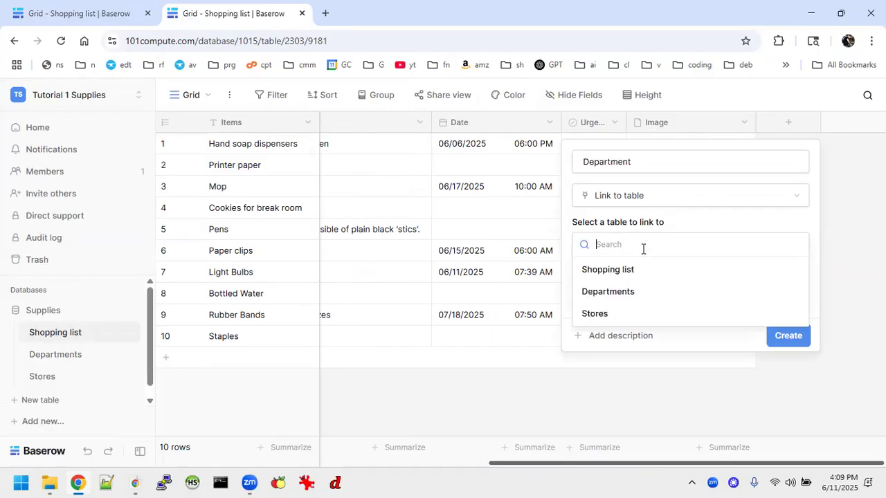
click(613, 298)
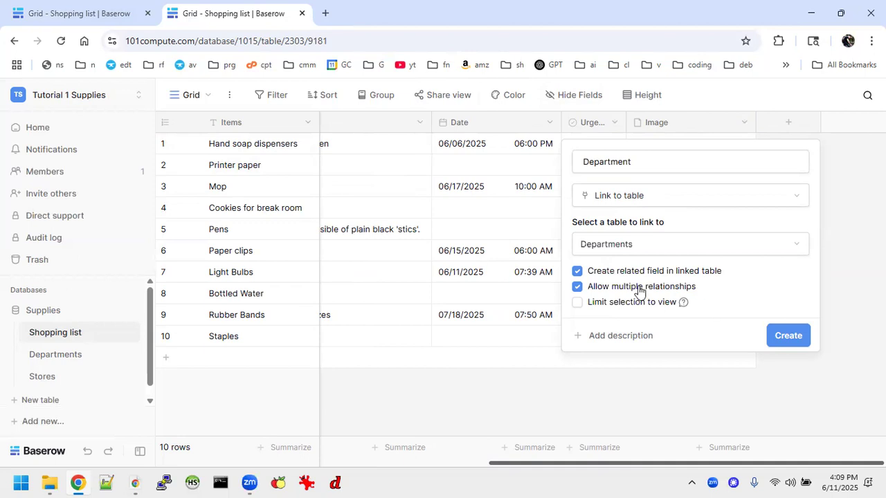
click(782, 335)
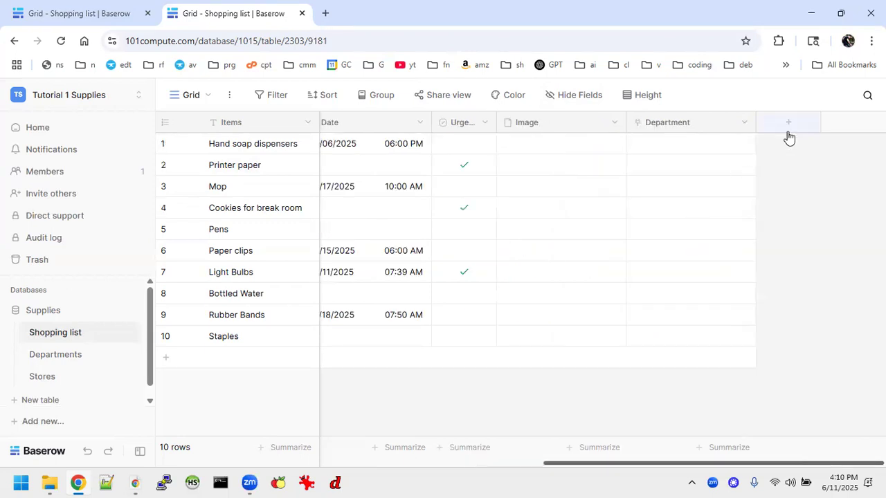
click(685, 147)
Paste the department links into the Department column, then copy the original list's Where to purchase links.
key(ctrl+v)
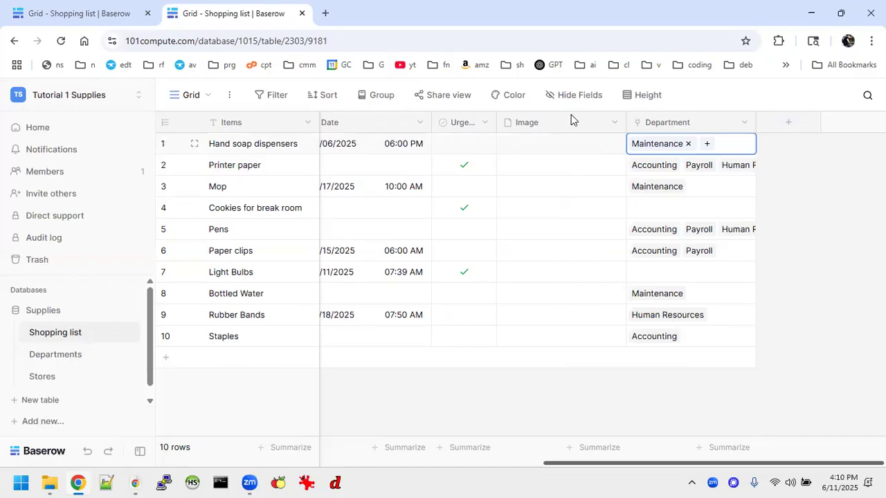
click(103, 15)
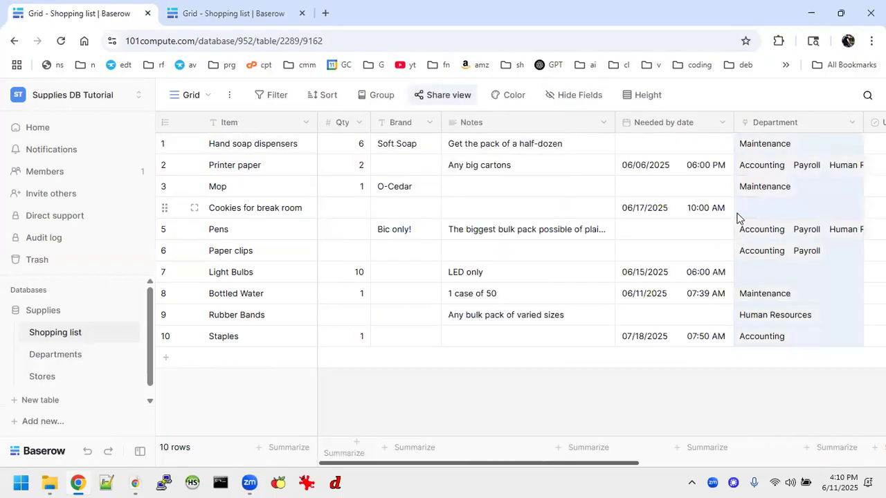
scroll(736, 219, right, 5)
scroll(737, 219, right, 1)
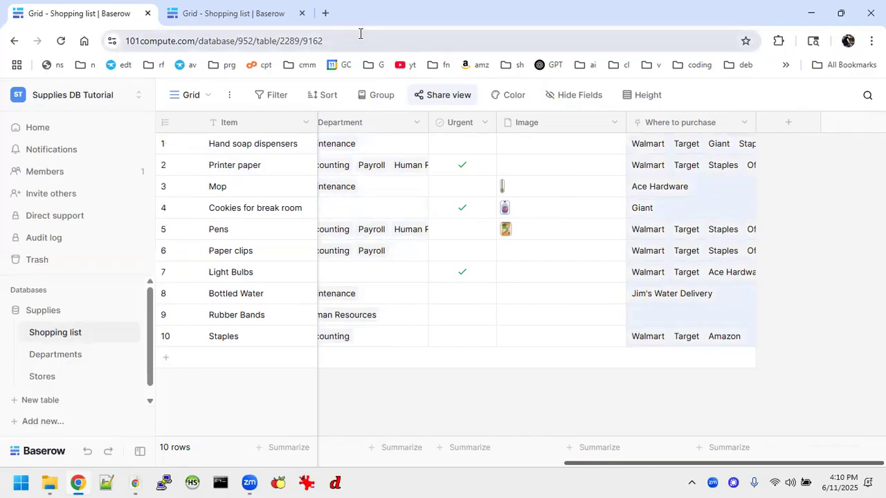
click(270, 11)
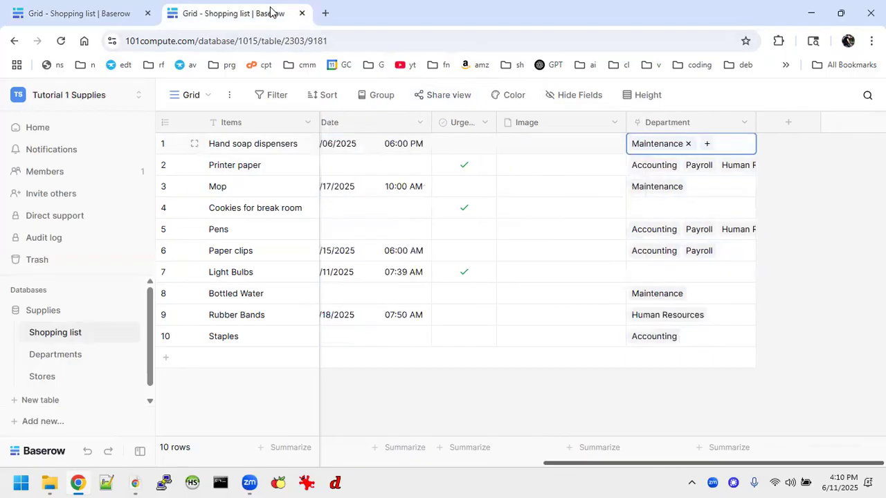
Create a Where to purchase field linking to the Stores table.
click(801, 121)
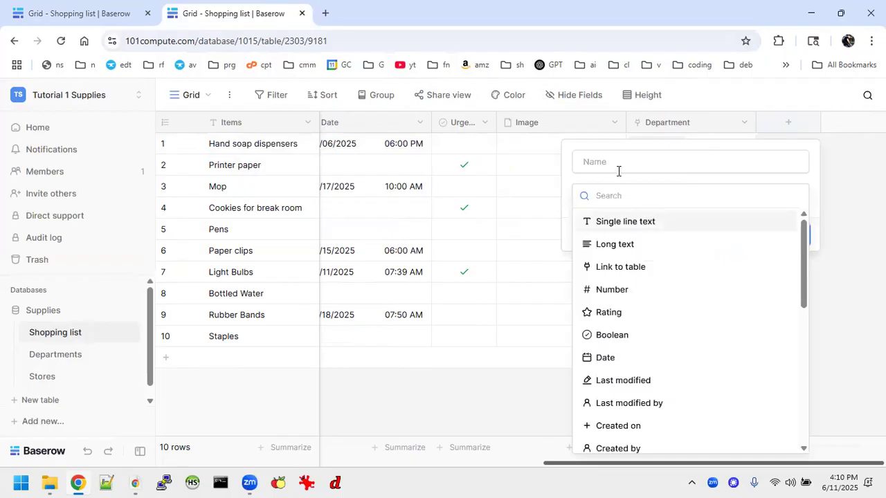
click(618, 268)
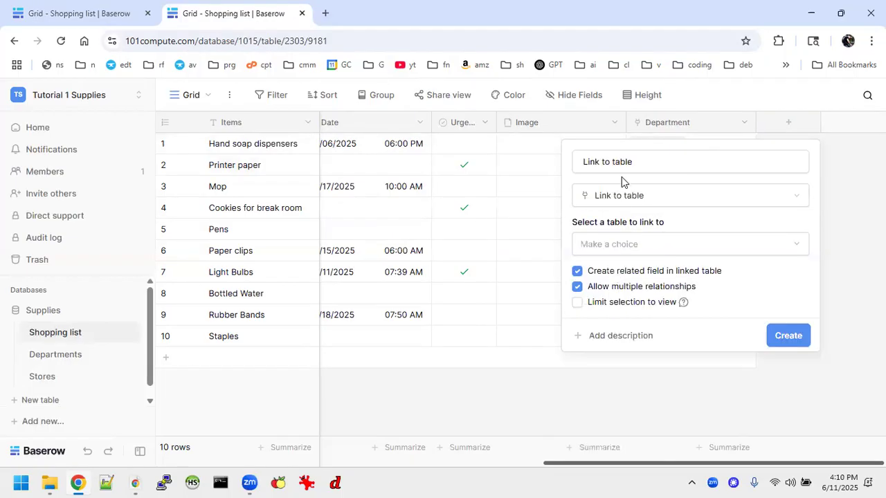
click(638, 162)
key(ctrl+a)
text(W)
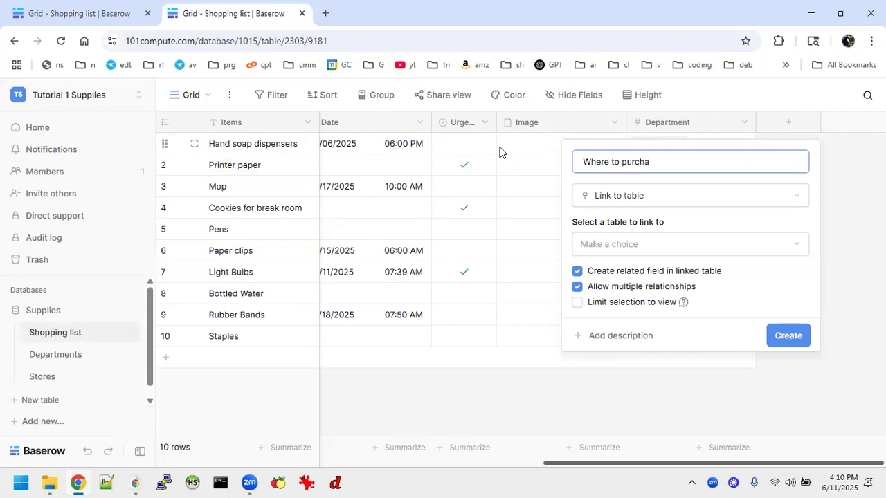
click(613, 245)
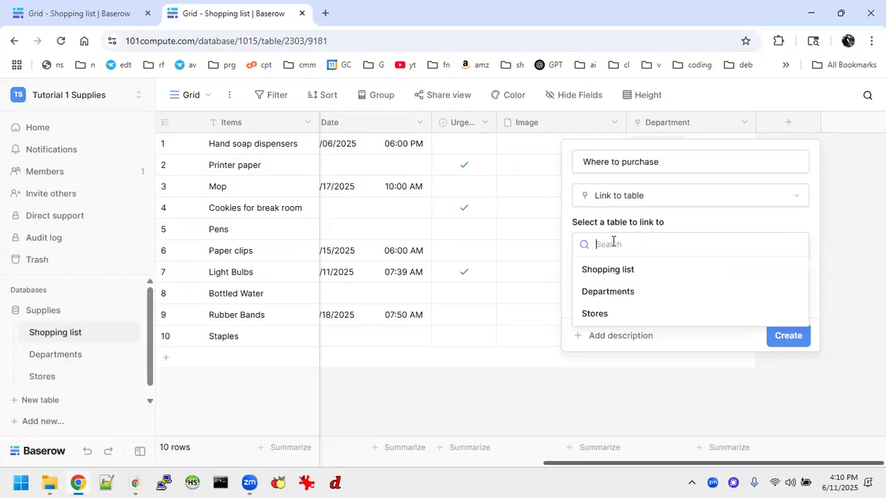
click(607, 315)
click(779, 333)
Paste the copied store links, such as Walmart, Target and Amazon, into Where to purchase.
click(787, 150)
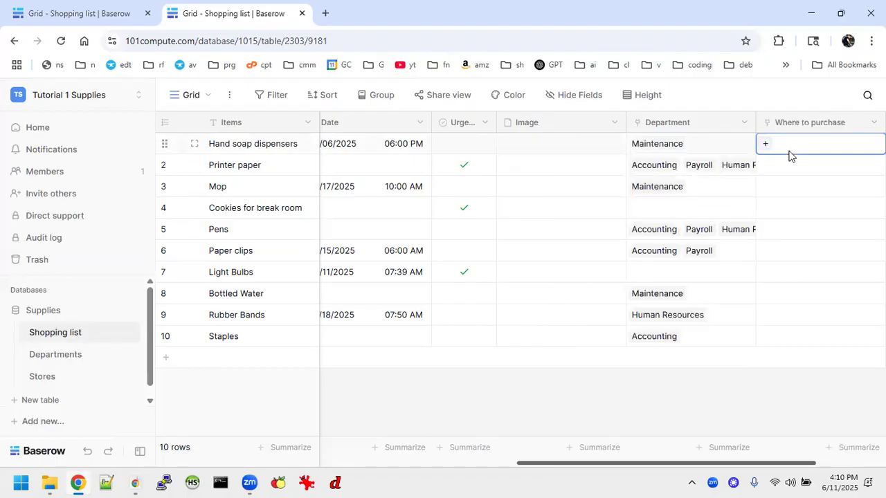
key(ctrl+v)
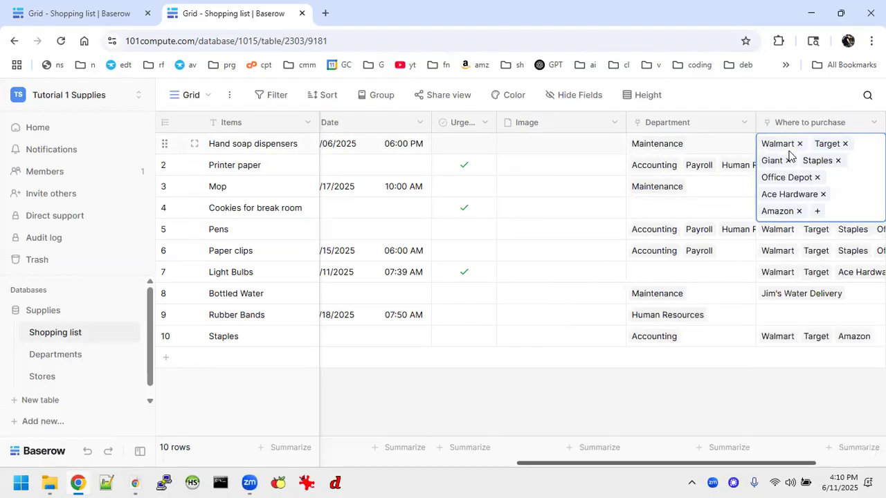
scroll(541, 223, left, 5)
scroll(541, 223, right, 5)
scroll(541, 223, left, 5)
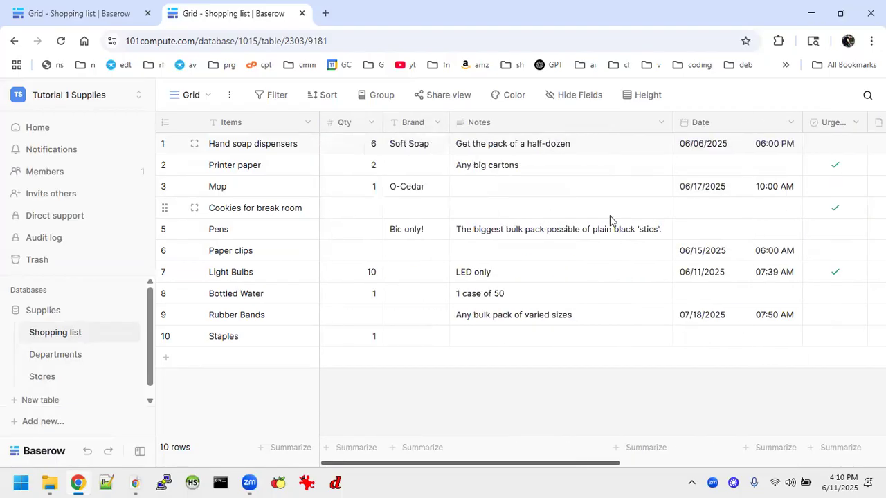
scroll(607, 406, right, 5)
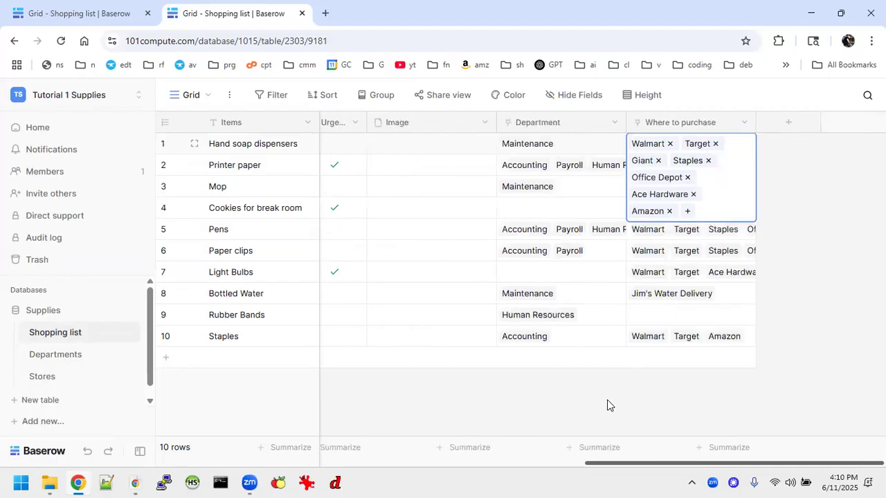
Switch repeatedly between the Departments and Stores tables to check their links, ending on Shopping list.
click(105, 354)
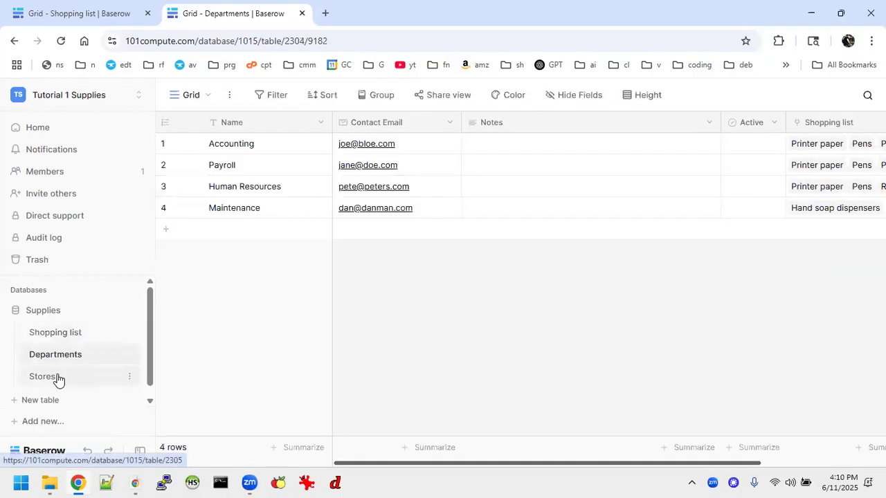
click(58, 377)
click(56, 357)
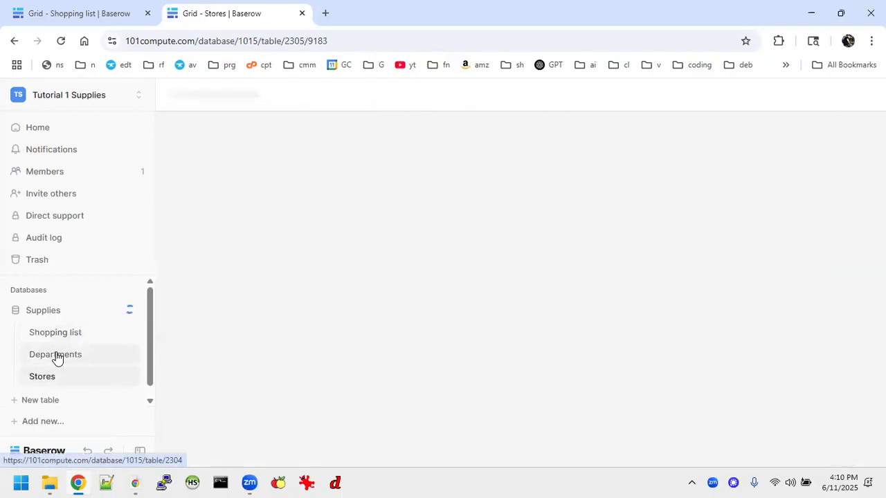
click(54, 378)
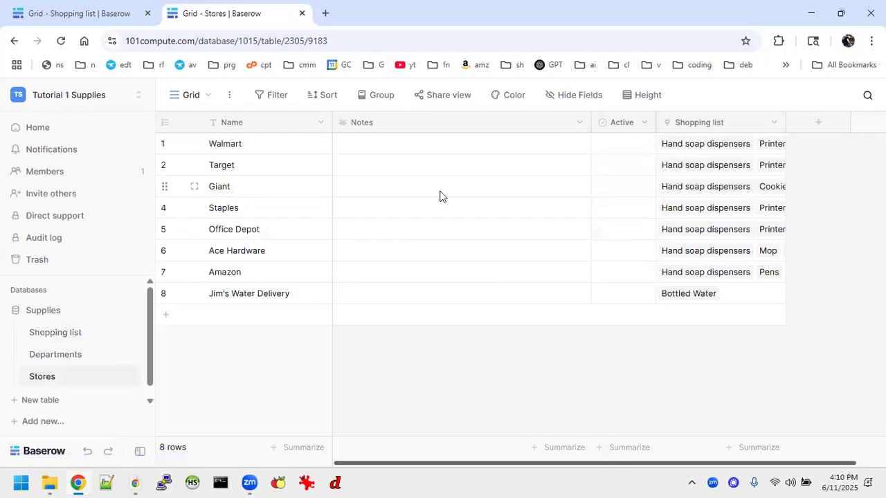
click(58, 333)
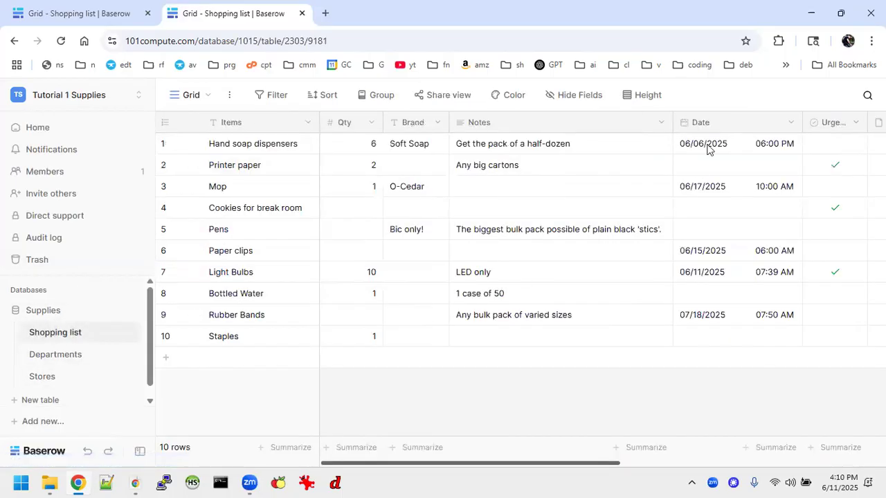
scroll(781, 177, right, 5)
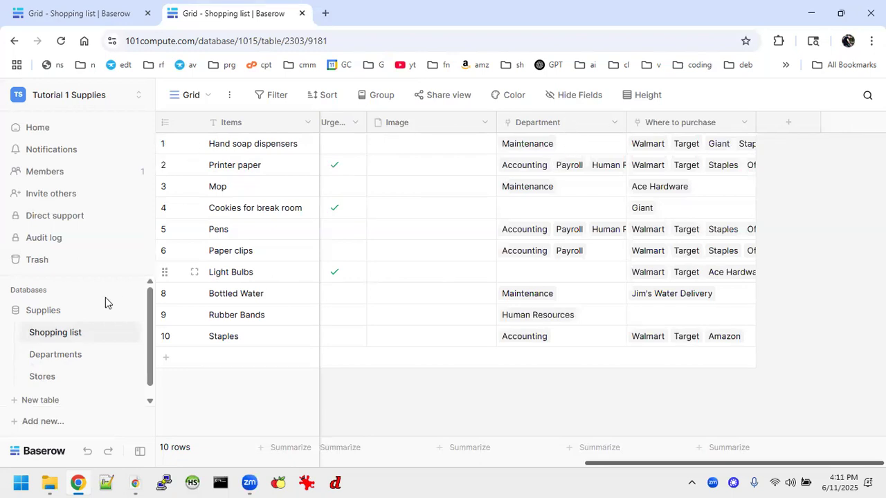
click(65, 356)
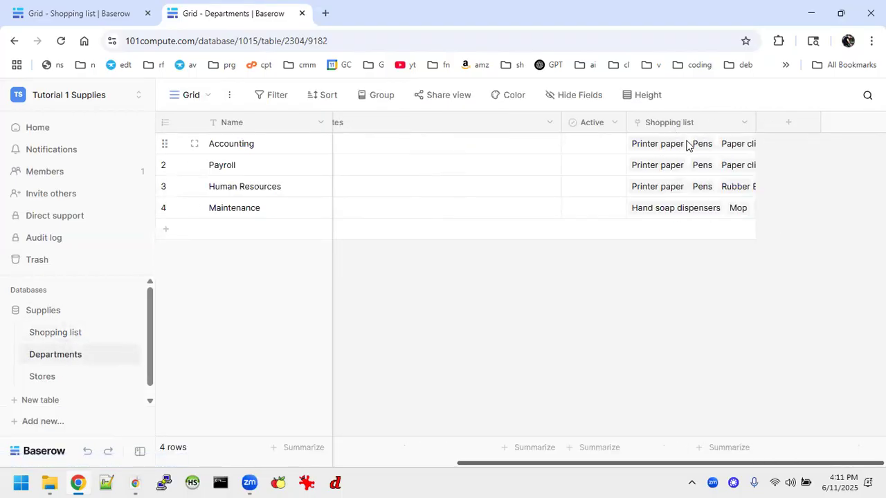
click(79, 379)
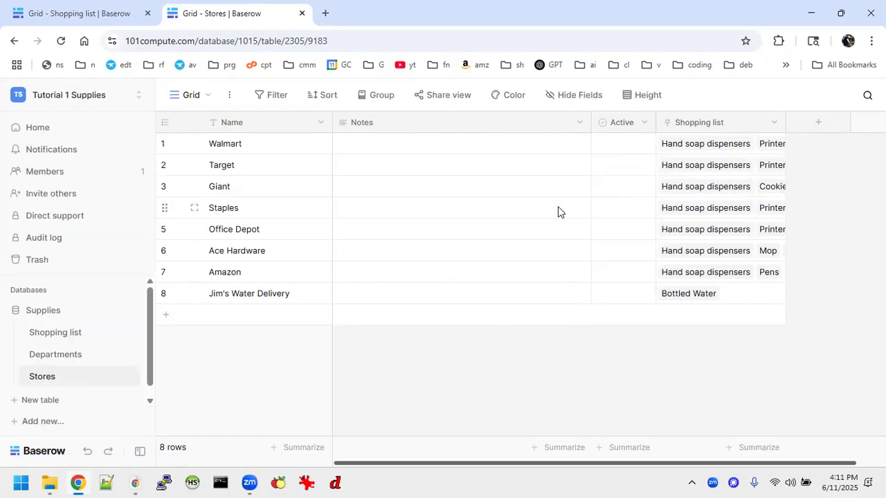
click(56, 332)
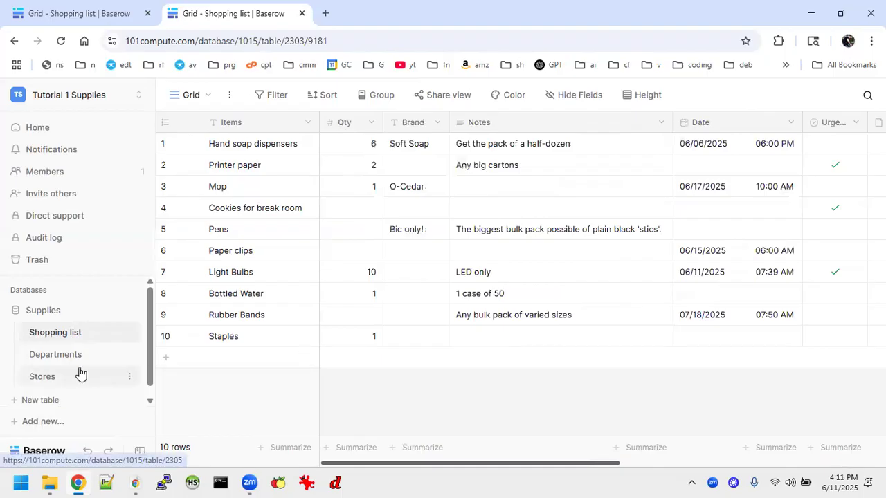
click(76, 357)
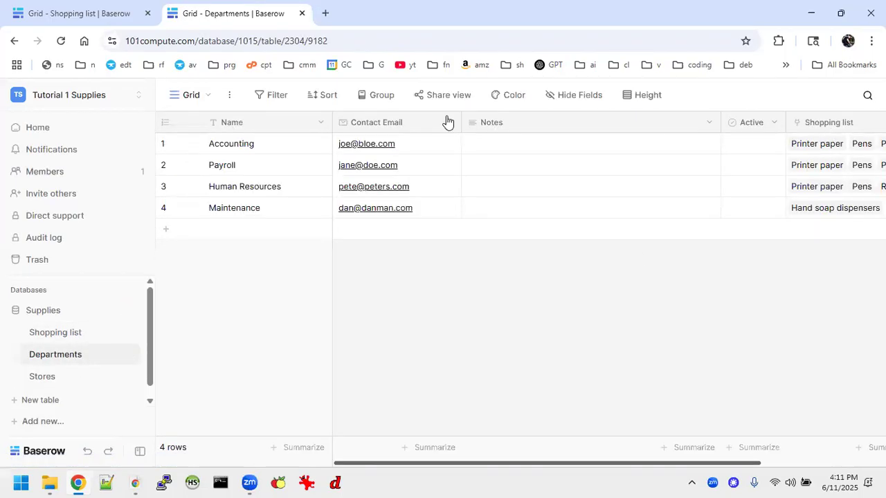
click(65, 333)
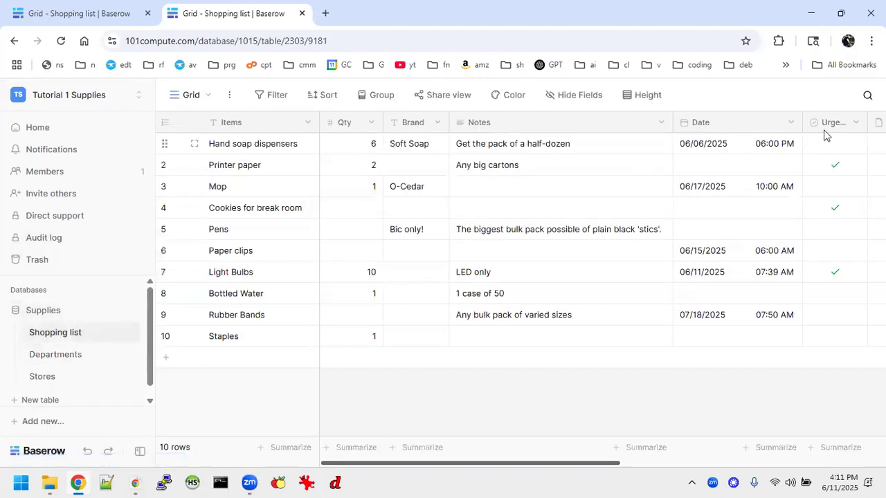
scroll(810, 163, right, 5)
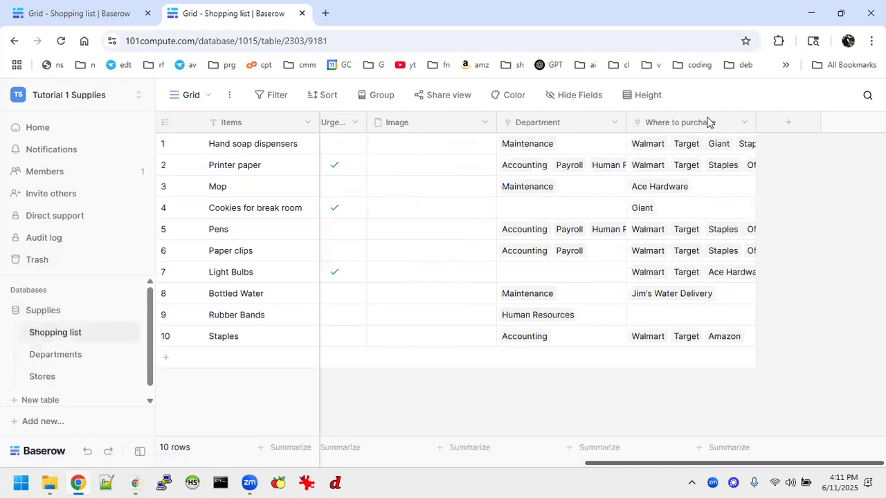
click(743, 123)
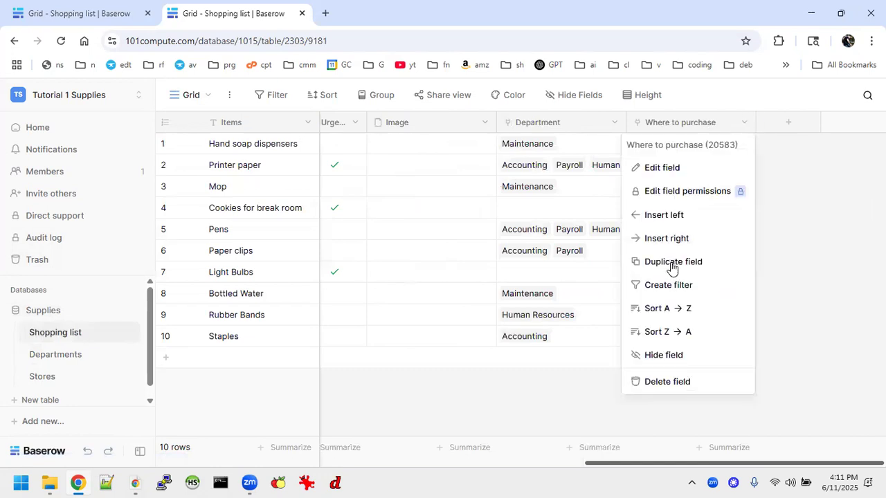
click(662, 168)
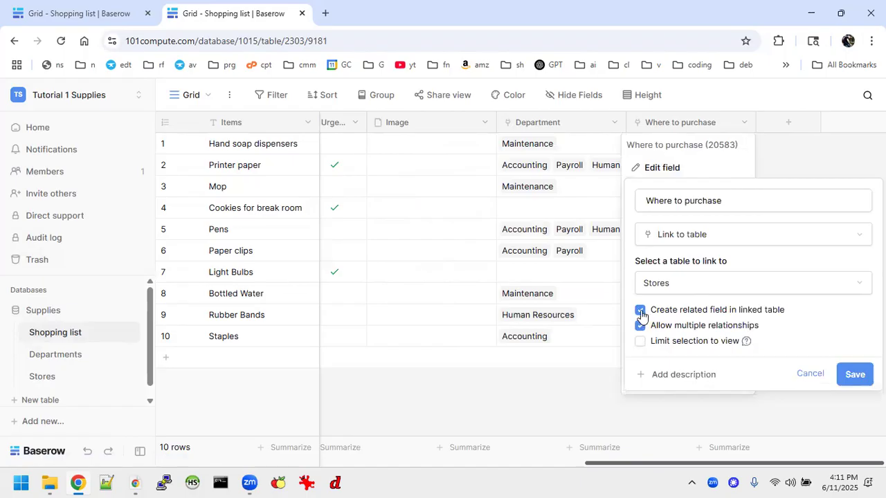
click(802, 374)
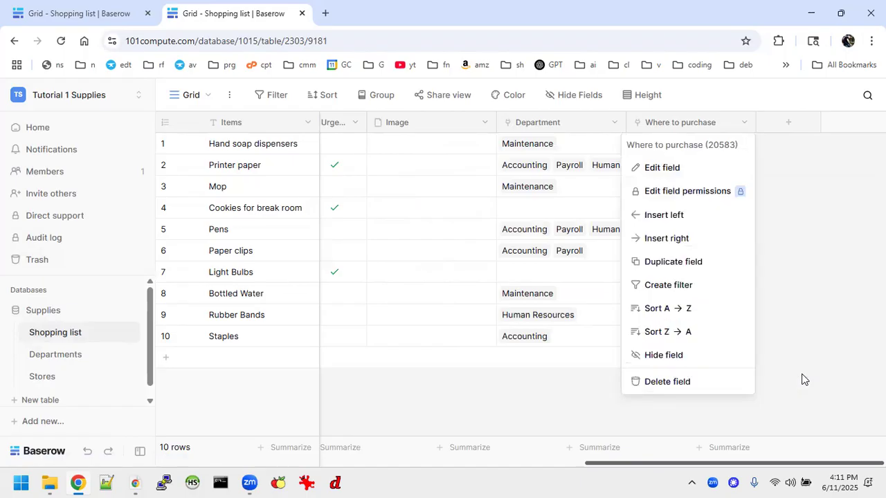
click(561, 173)
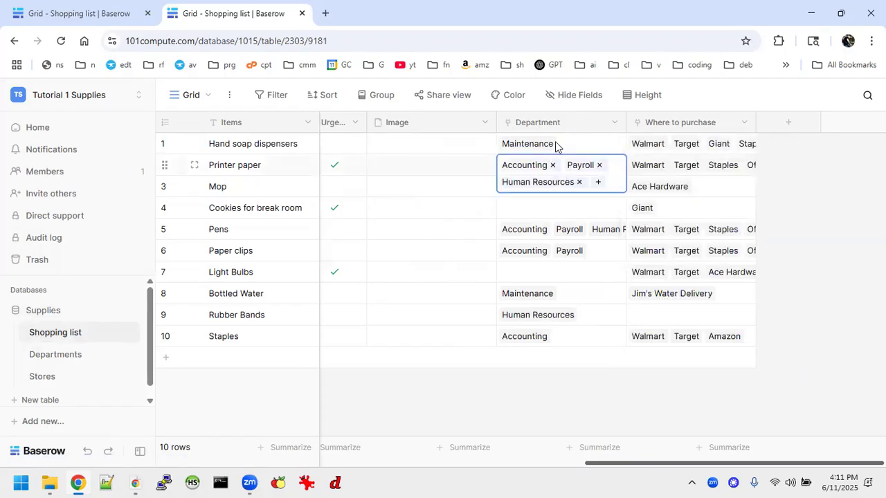
click(83, 358)
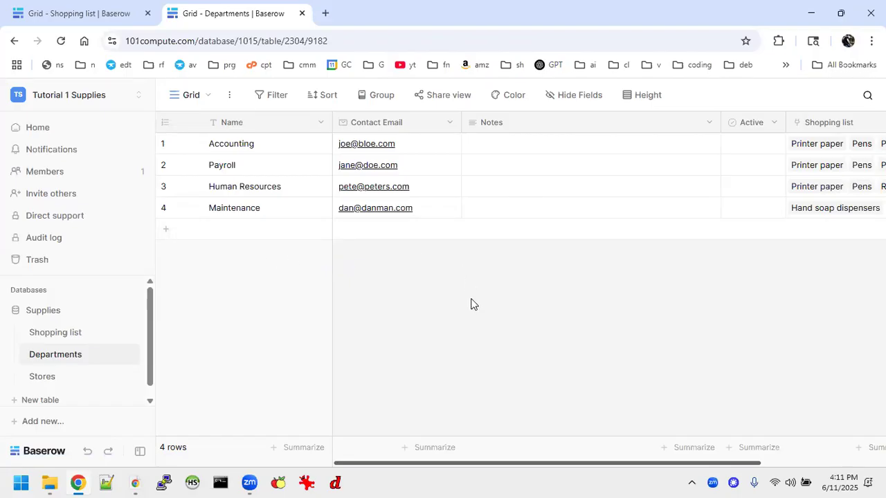
click(78, 332)
scroll(789, 165, right, 5)
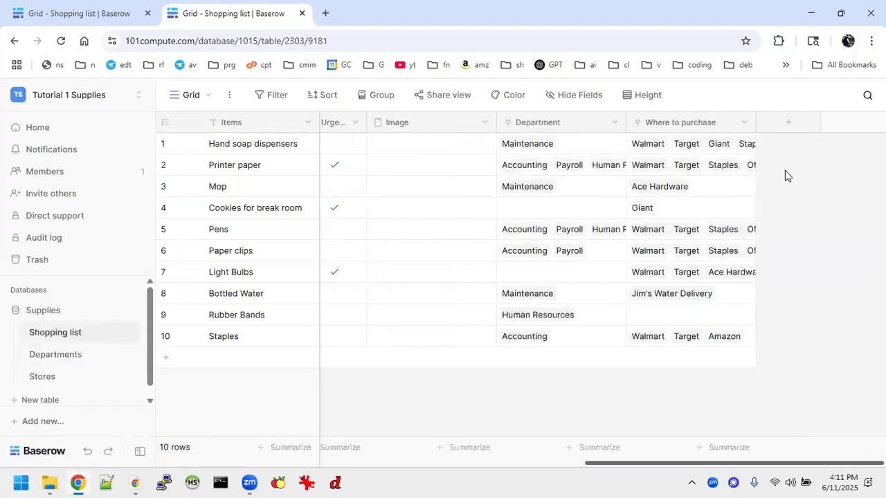
scroll(567, 166, left, 5)
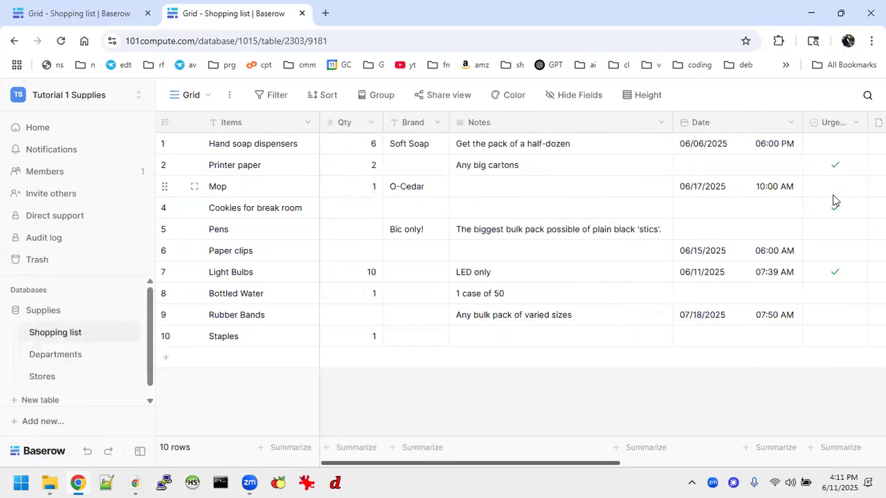
Start adding a file from the computer to the Mop row's Image cell.
scroll(832, 200, right, 5)
click(407, 190)
click(378, 187)
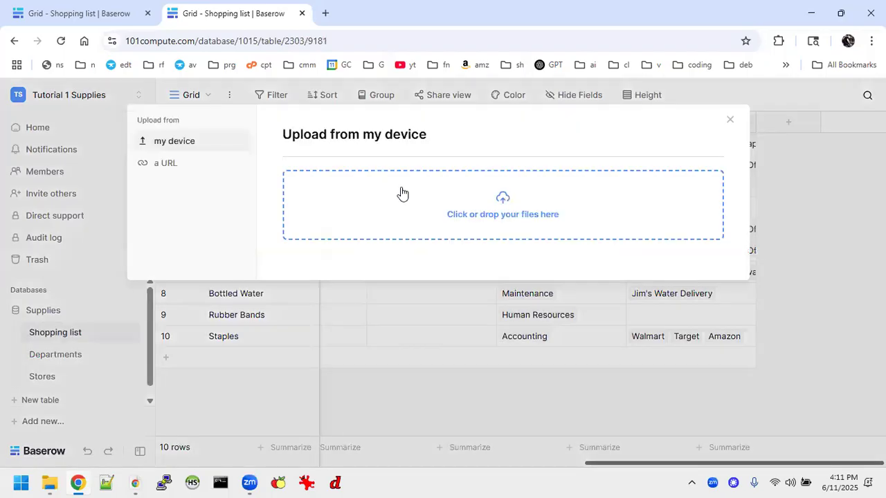
click(463, 189)
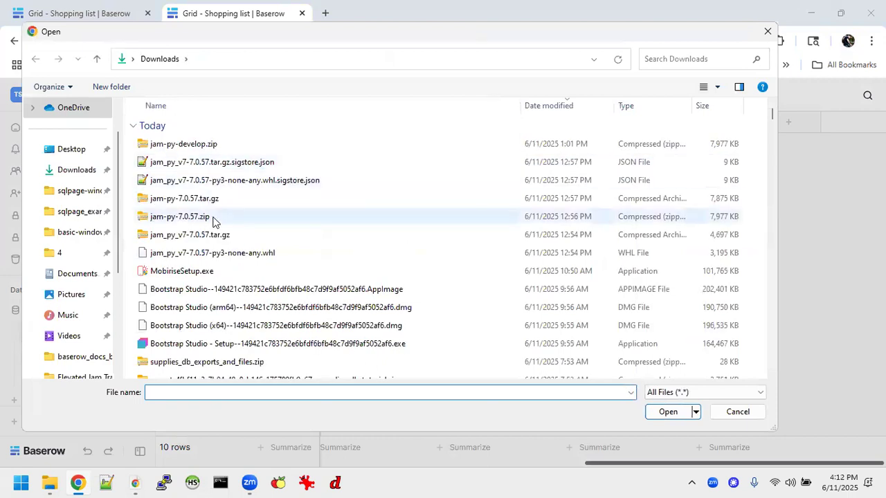
Find mop.webp in Downloads by sorting newest first and searching 'mop', upload it, and preview it.
click(535, 103)
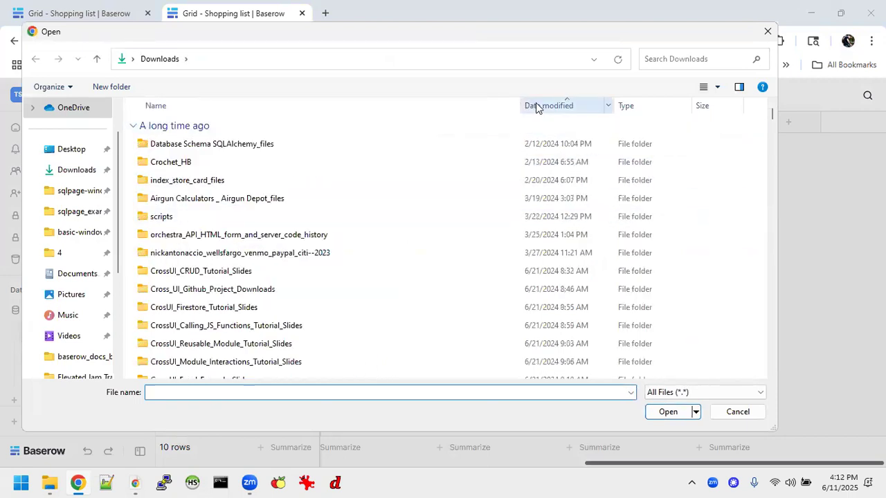
click(556, 106)
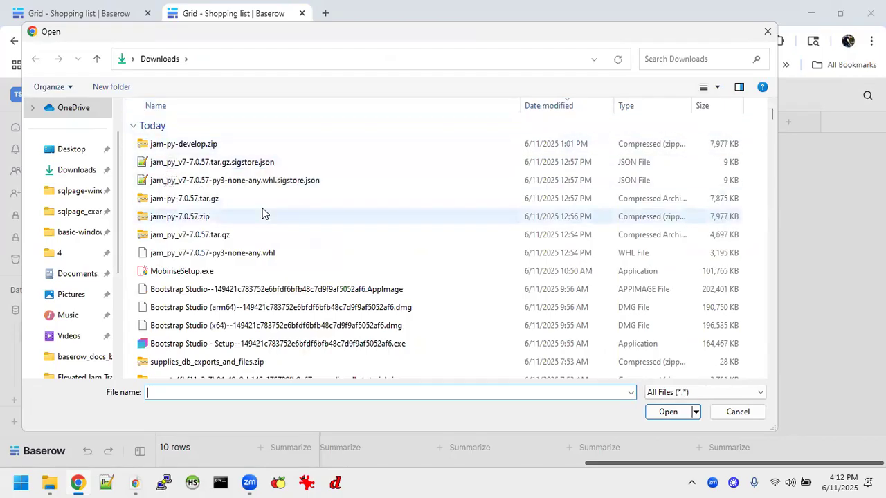
scroll(262, 213, down, 5)
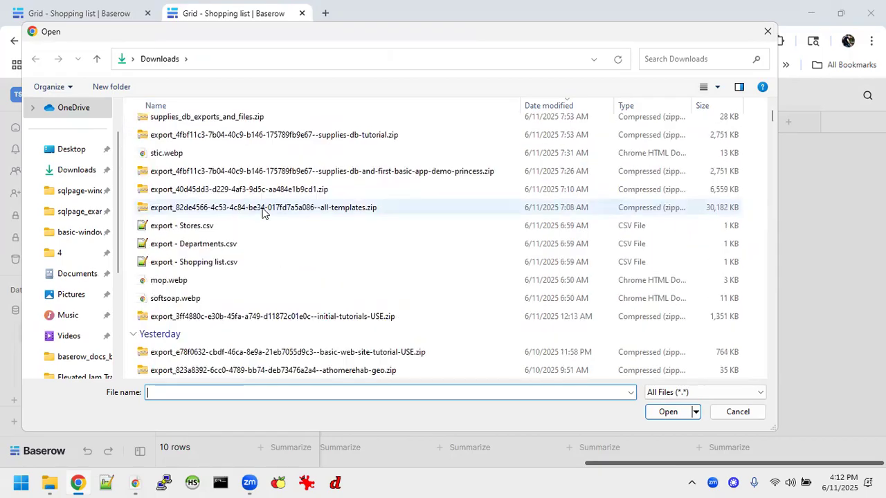
scroll(262, 213, down, 2)
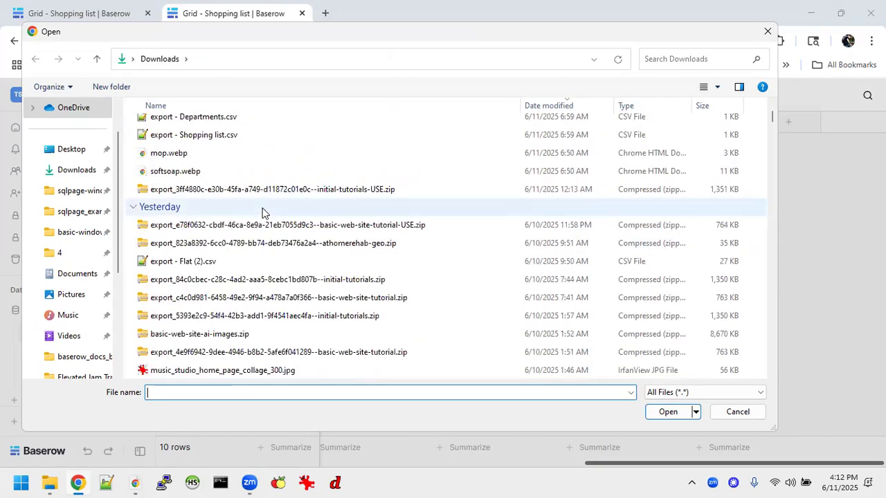
scroll(263, 213, down, 2)
scroll(262, 213, up, 4)
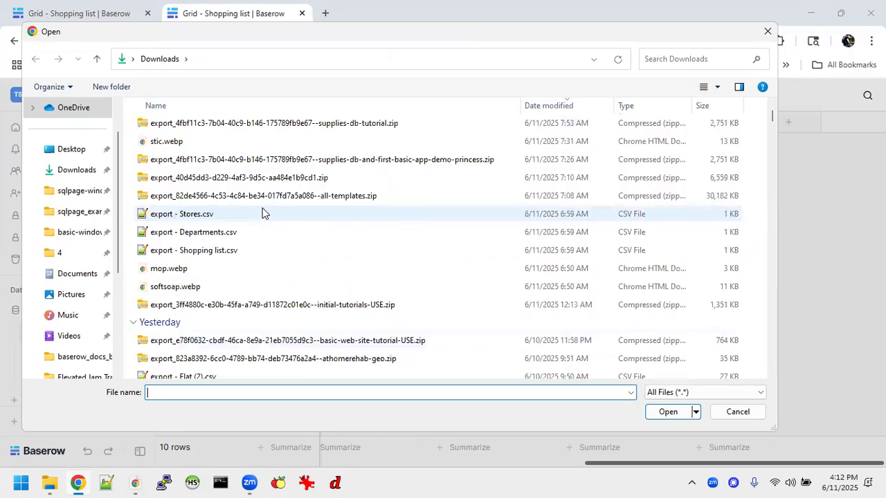
scroll(262, 213, up, 2)
click(662, 55)
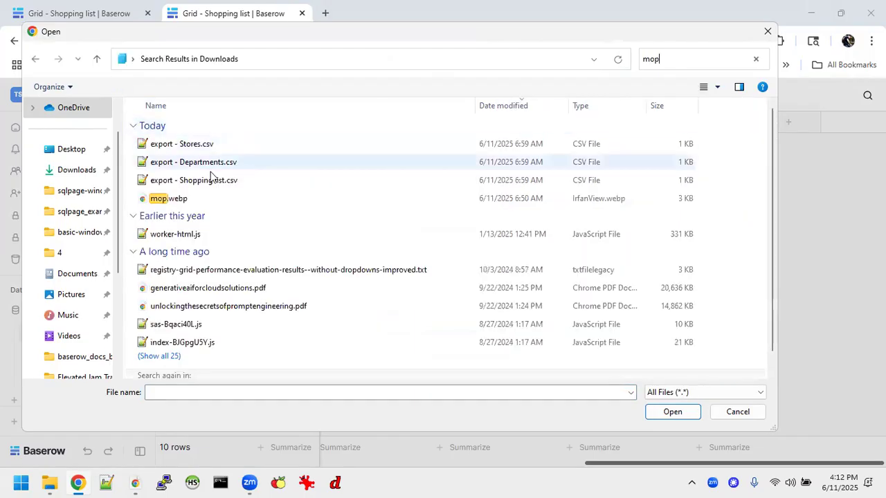
double_click(174, 198)
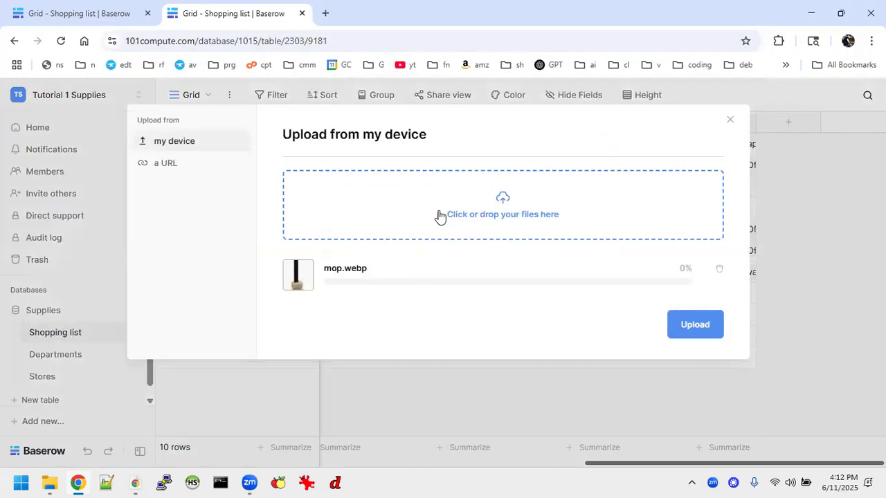
click(695, 322)
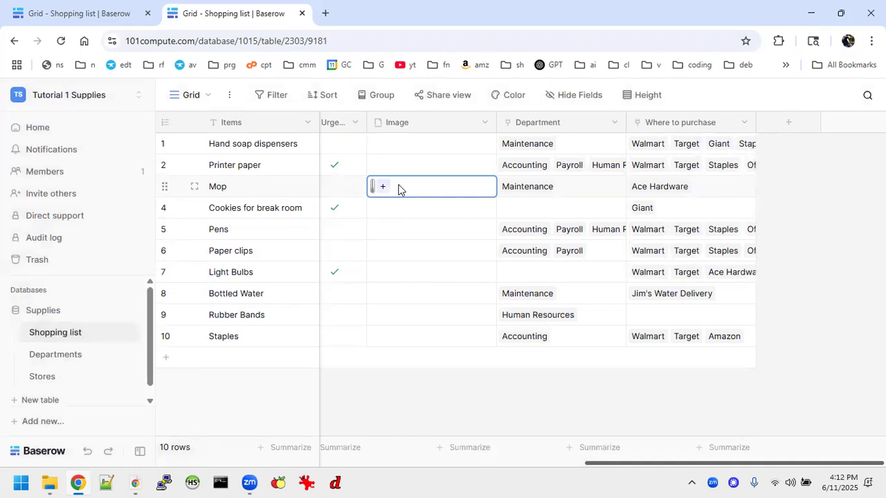
click(372, 187)
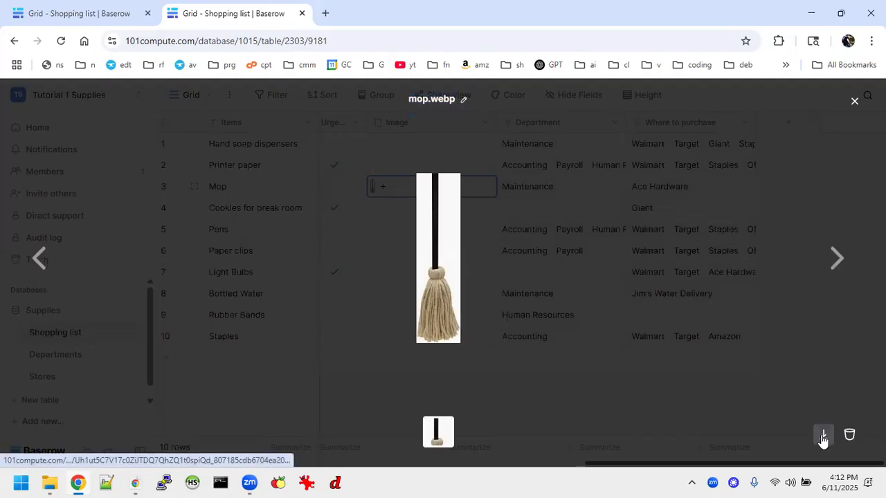
click(854, 102)
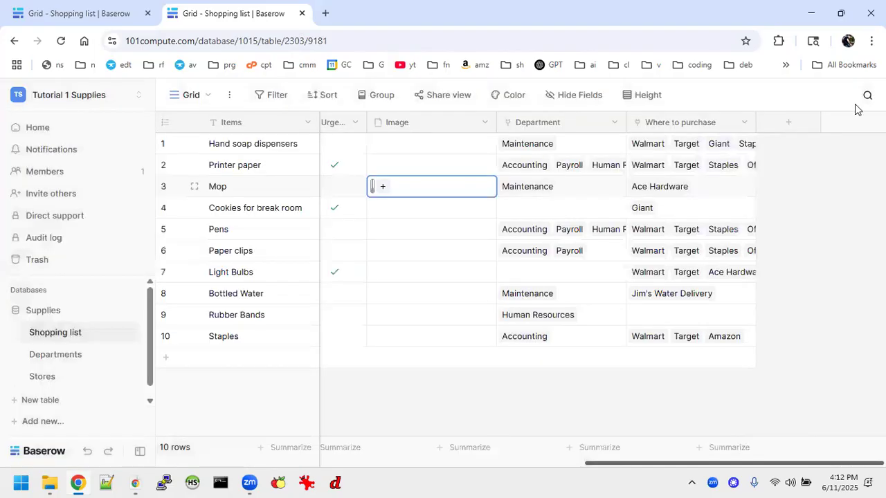
Begin adding an image to the Pens row, searching Downloads for the .webp files.
click(382, 230)
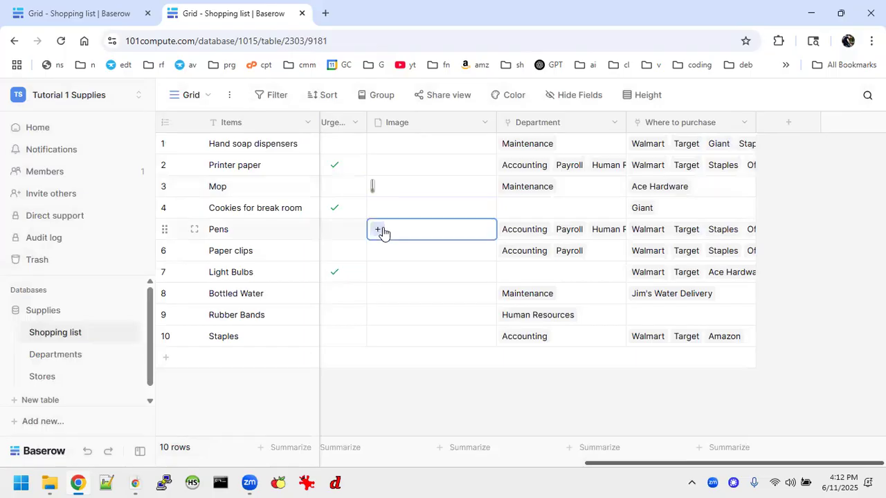
click(378, 230)
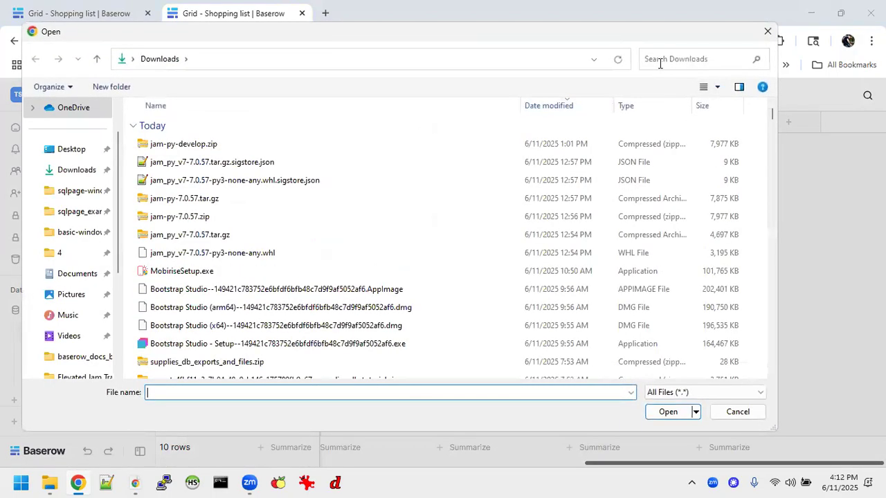
click(660, 63)
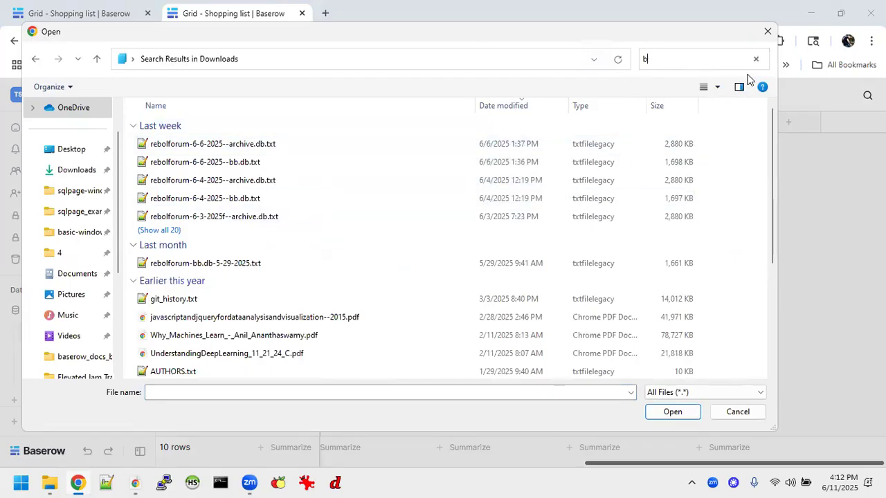
key(BackSpace)
text(pen)
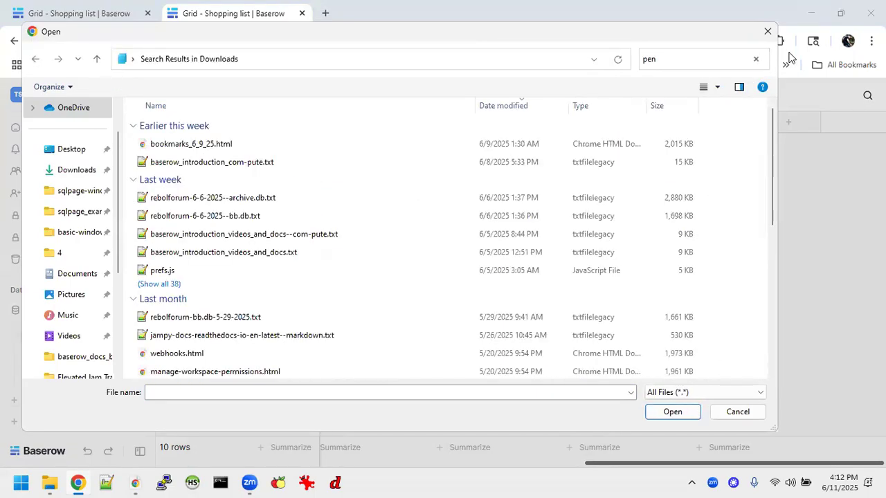
key(BackSpace)
key(BackSpace)
text(*)
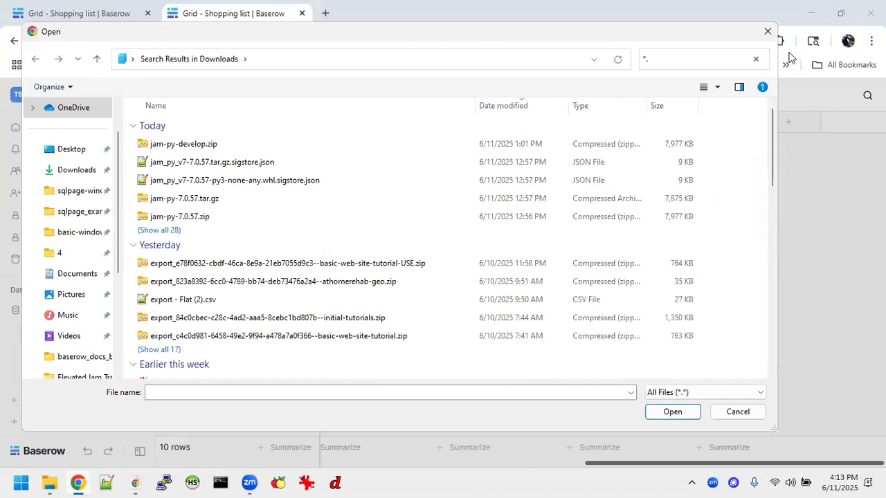
text(b)
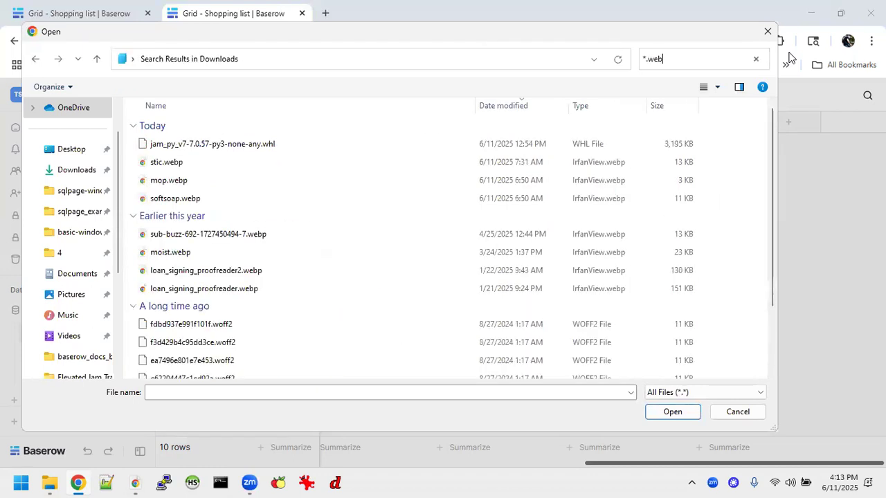
Upload stic.webp to the Pens row and check the pen-box picture full size.
double_click(173, 143)
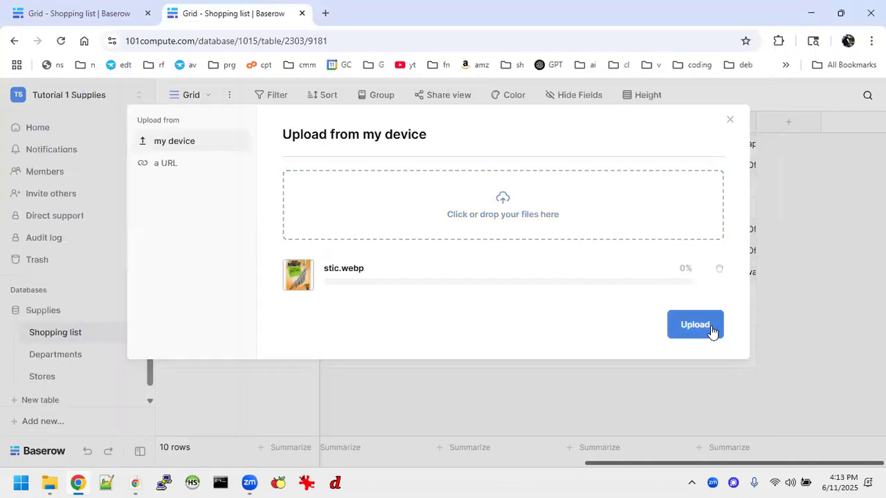
click(710, 331)
click(376, 229)
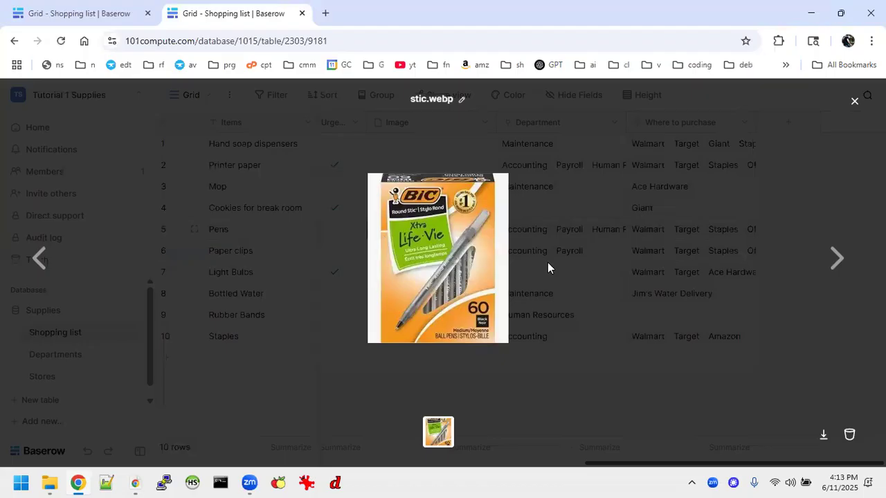
click(854, 101)
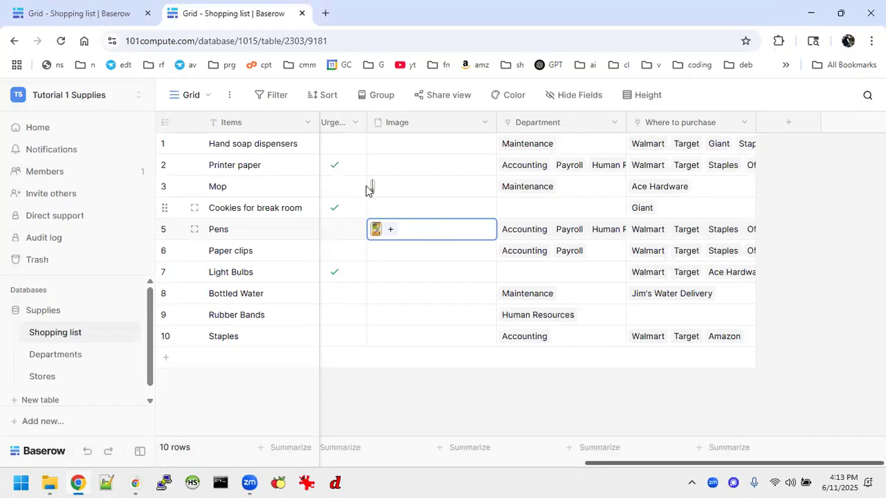
click(398, 146)
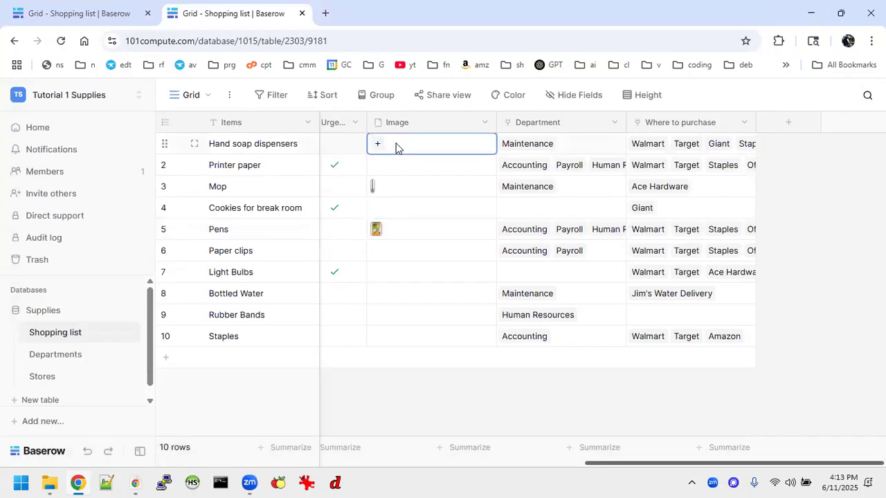
Upload softsoap.webp, found with a *.webp search, into Hand soap dispensers' Image cell.
click(377, 144)
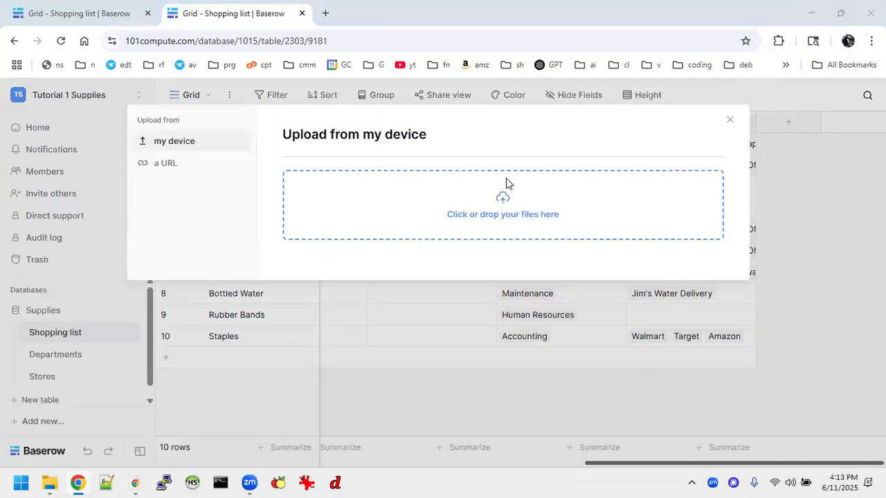
click(506, 181)
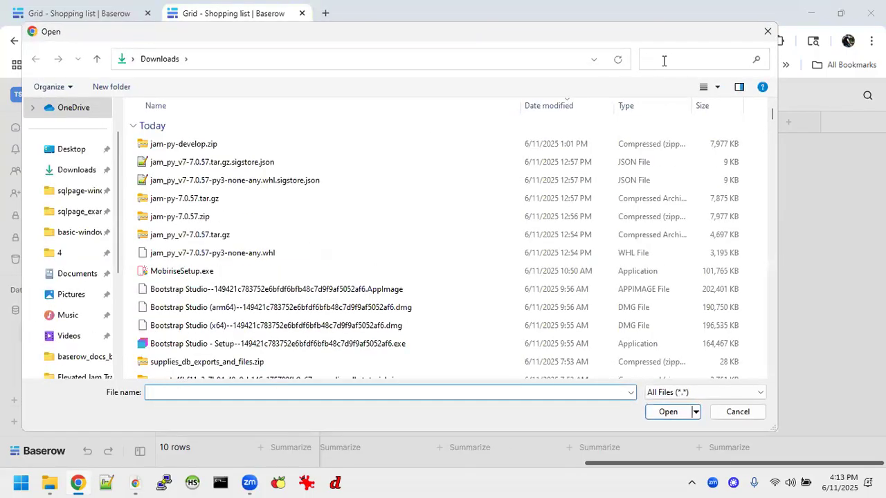
click(664, 61)
text(*.)
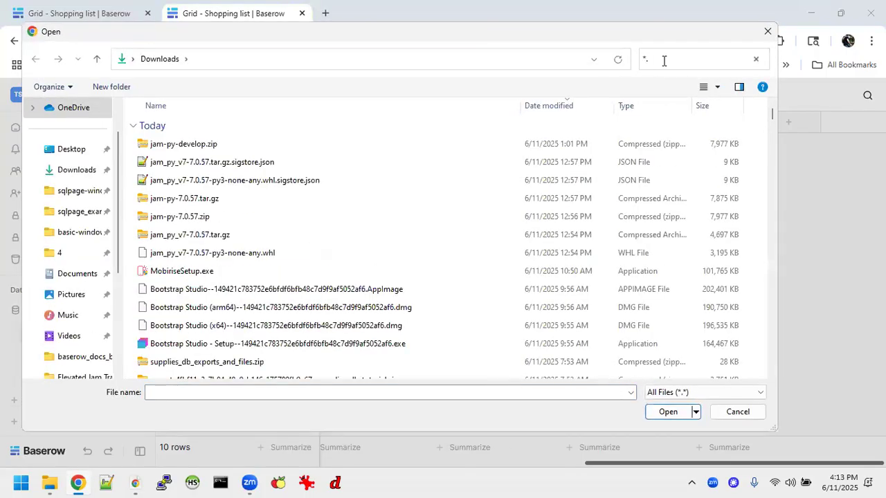
text(webp)
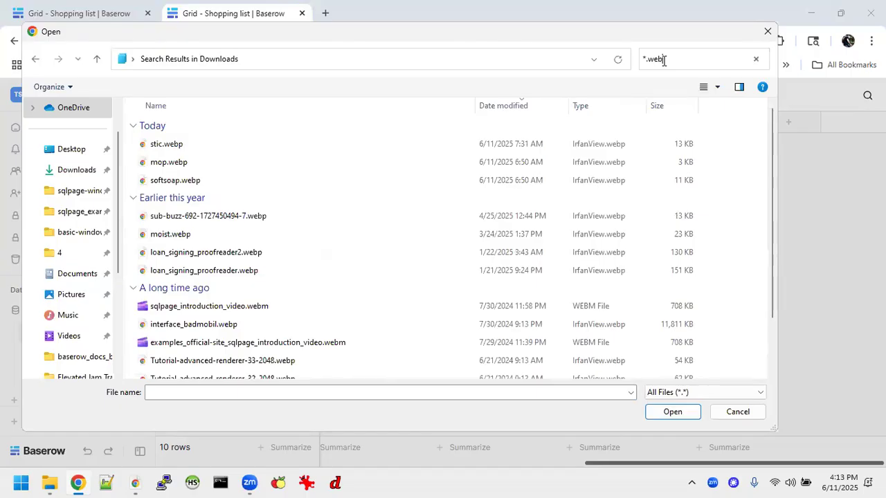
double_click(181, 180)
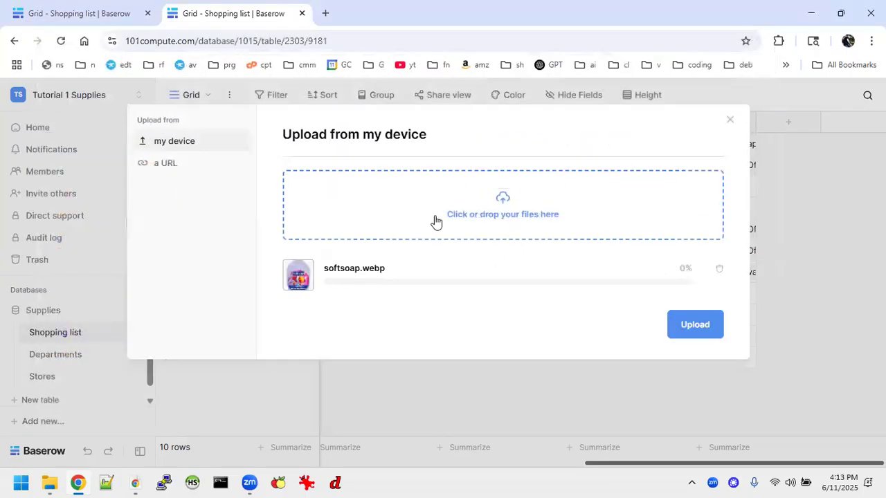
click(678, 331)
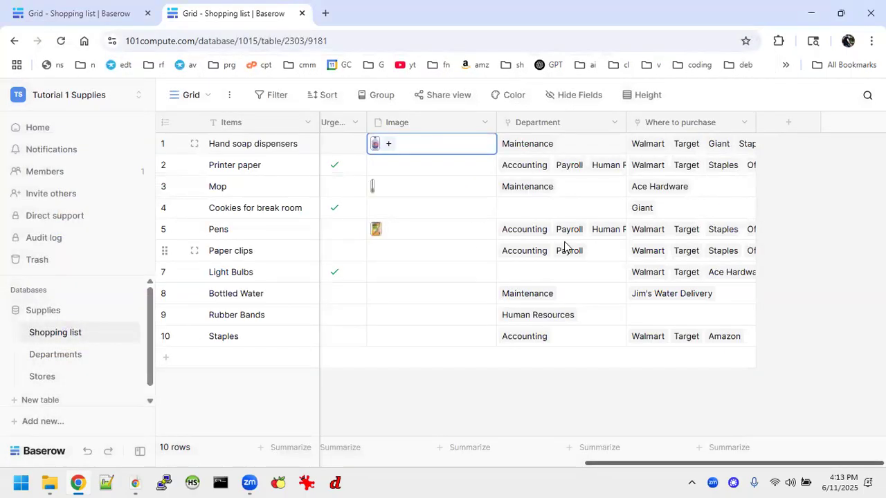
scroll(447, 275, left, 7)
scroll(447, 275, right, 7)
scroll(584, 249, left, 7)
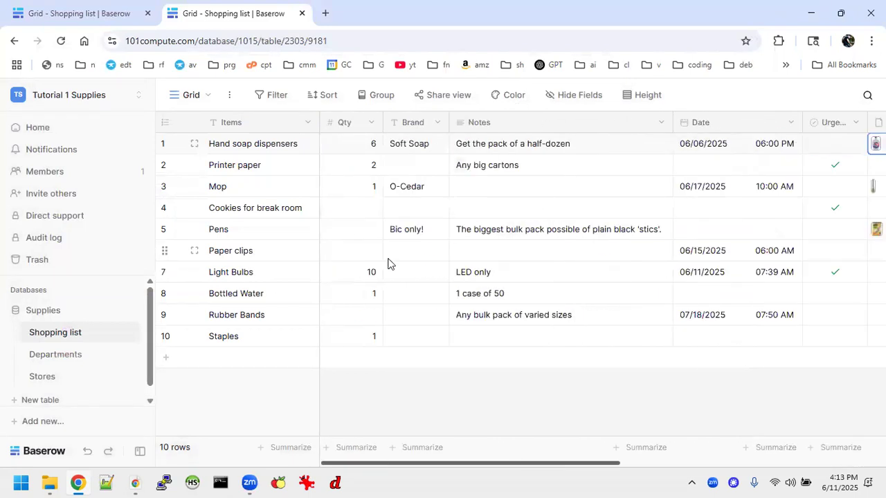
Browse the Departments and Stores tables across both browser tabs, ending on Shopping list.
click(54, 357)
click(42, 378)
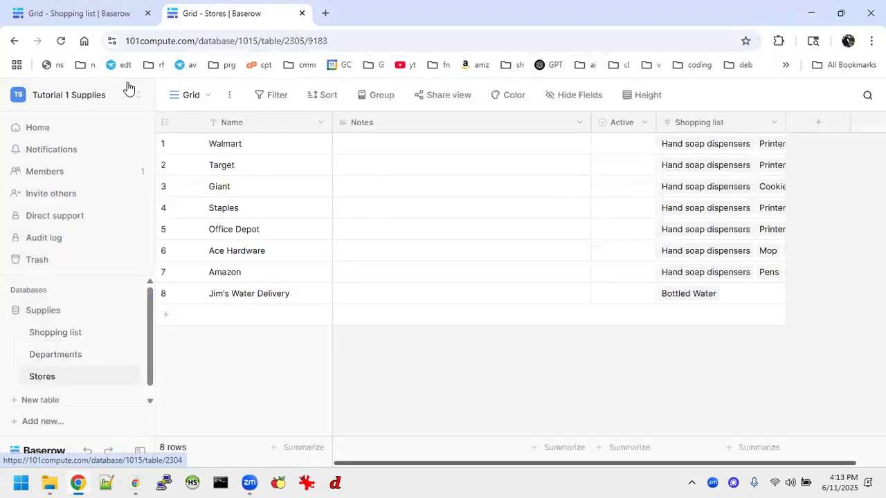
click(44, 14)
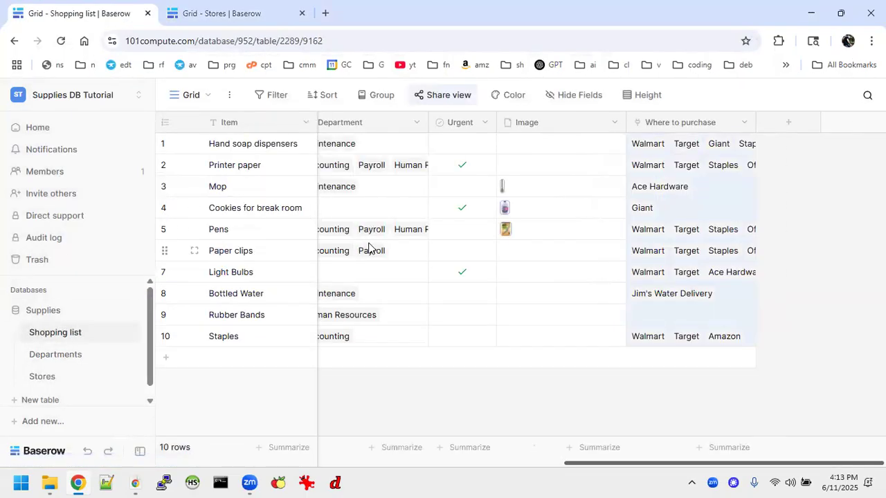
scroll(457, 235, left, 6)
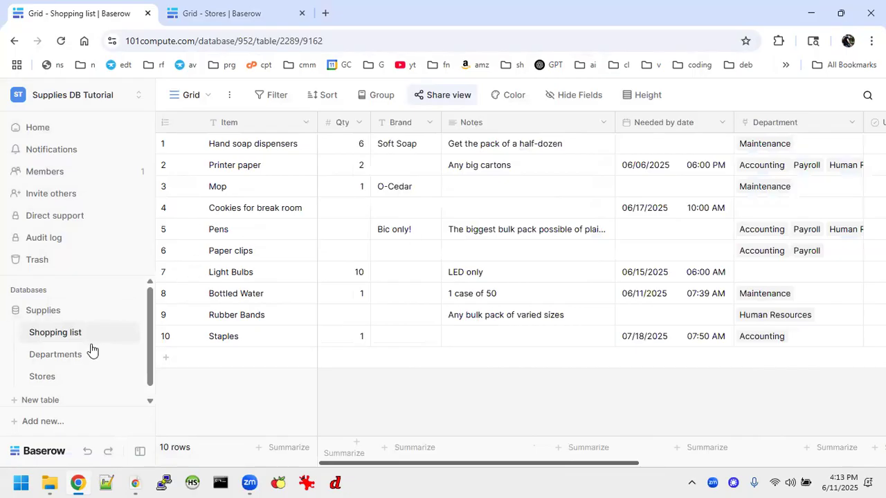
click(68, 356)
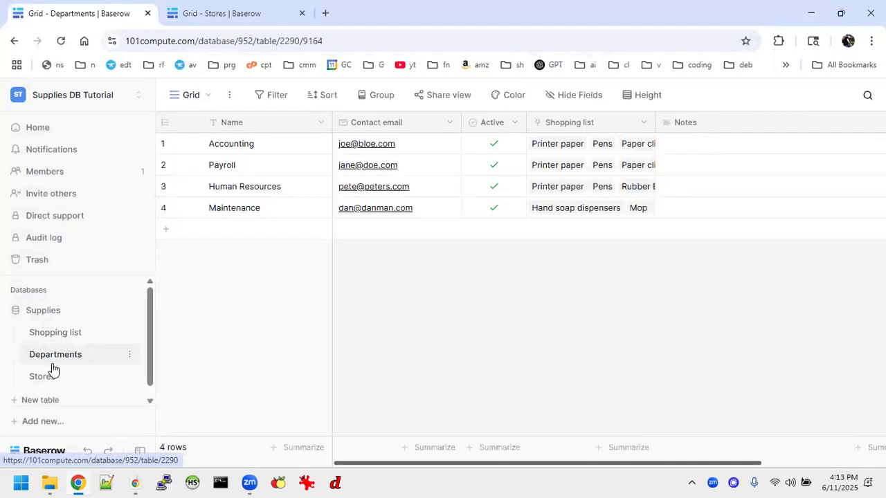
click(43, 377)
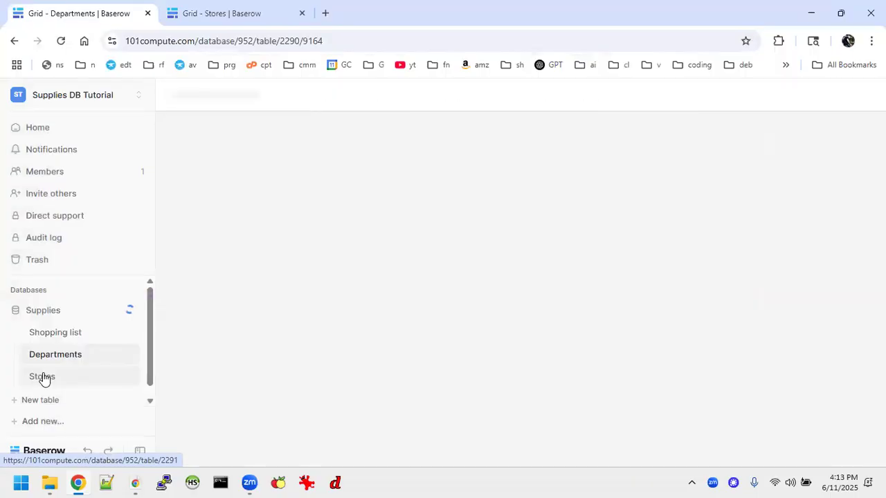
click(64, 335)
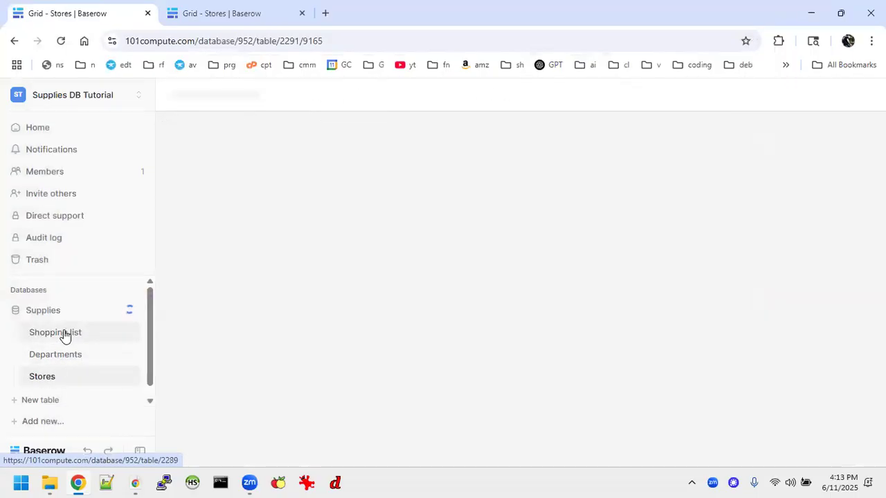
click(243, 18)
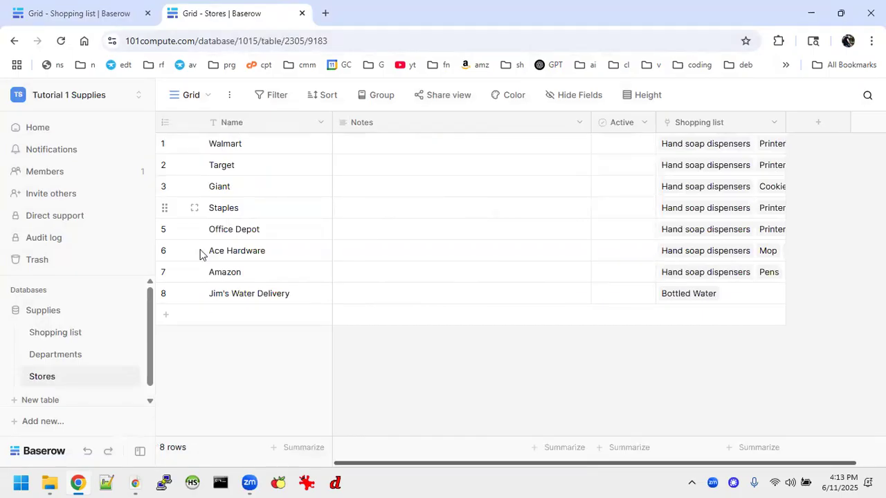
click(49, 336)
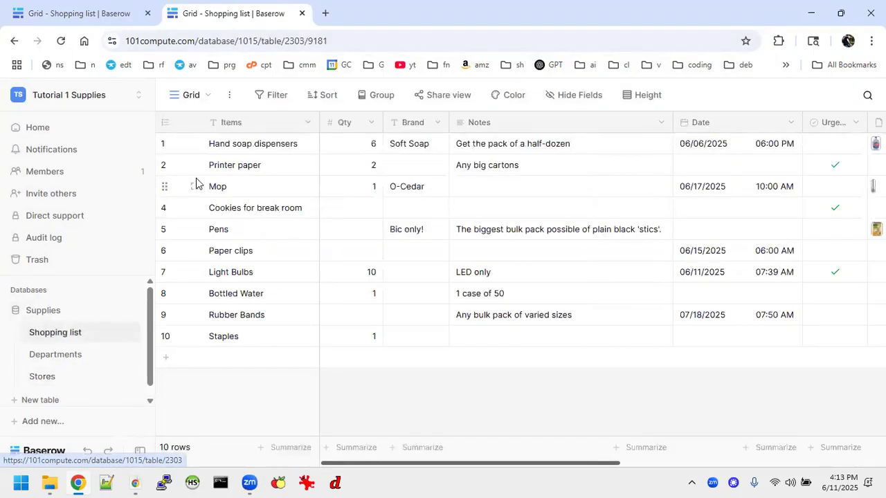
Glance at the workspace list, then open the Shopping list table's views list.
click(62, 100)
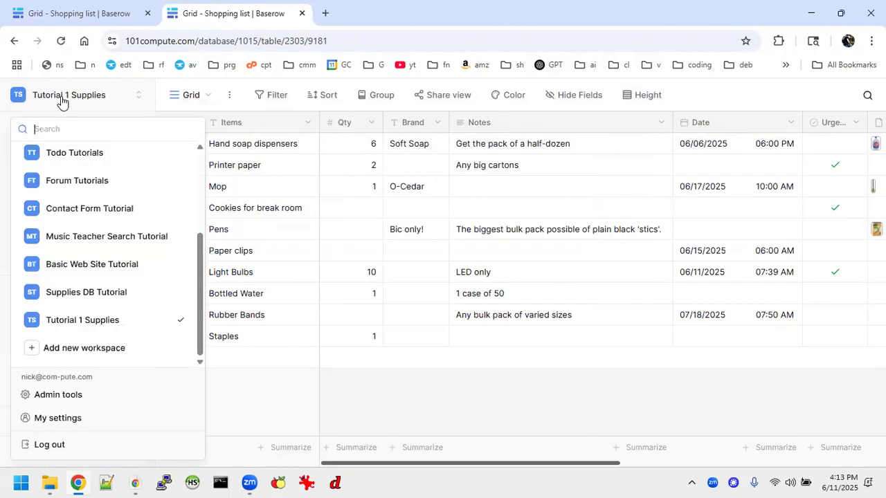
click(391, 388)
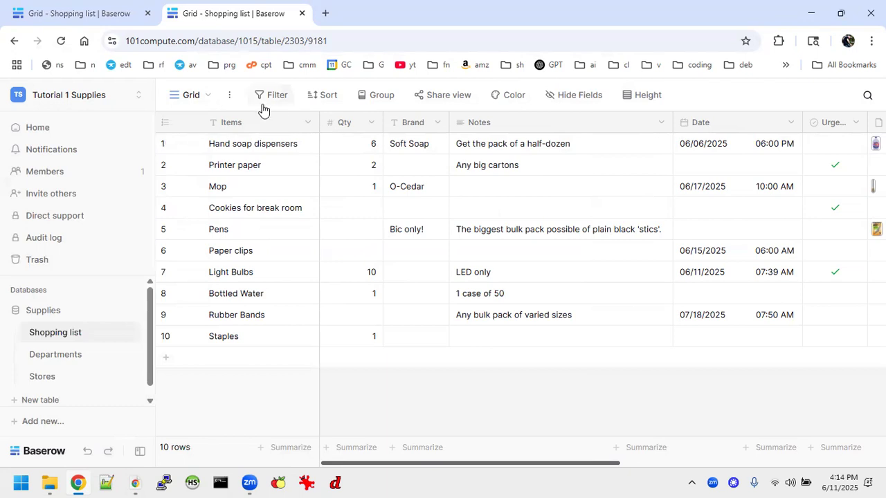
click(210, 99)
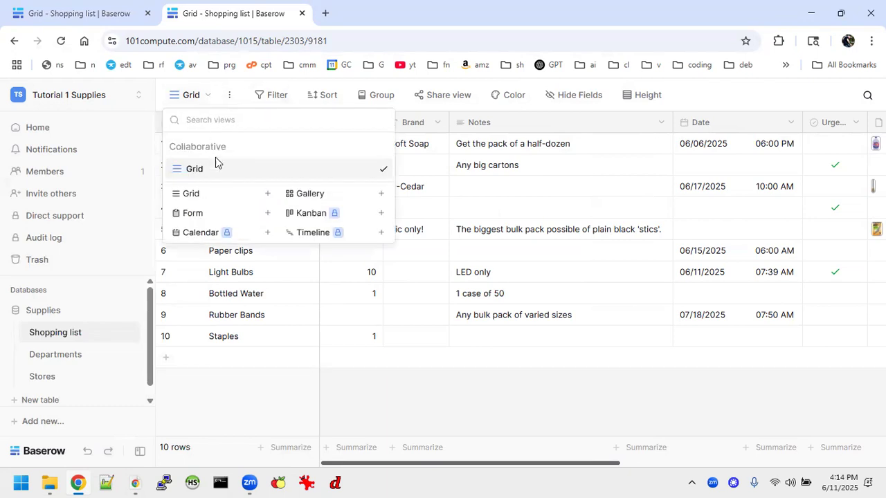
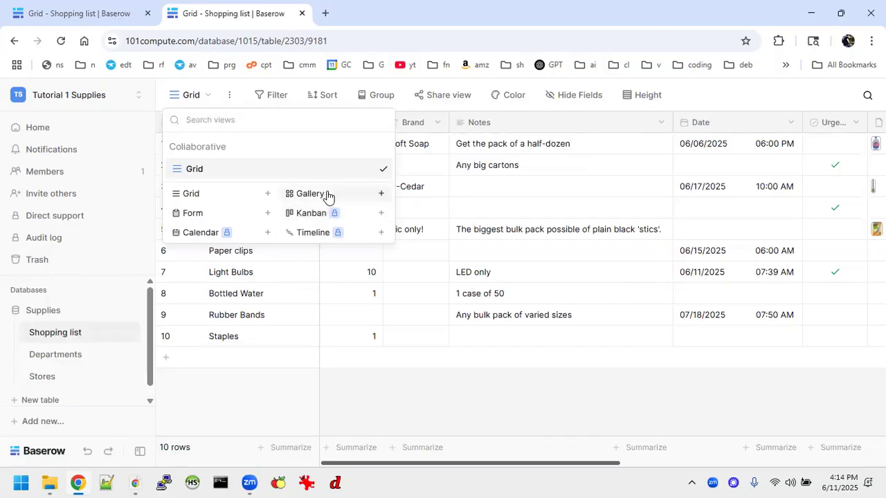
Add a collaborative view named Gallery and scroll through the item cards showing Items, Notes and Urgent.
click(328, 195)
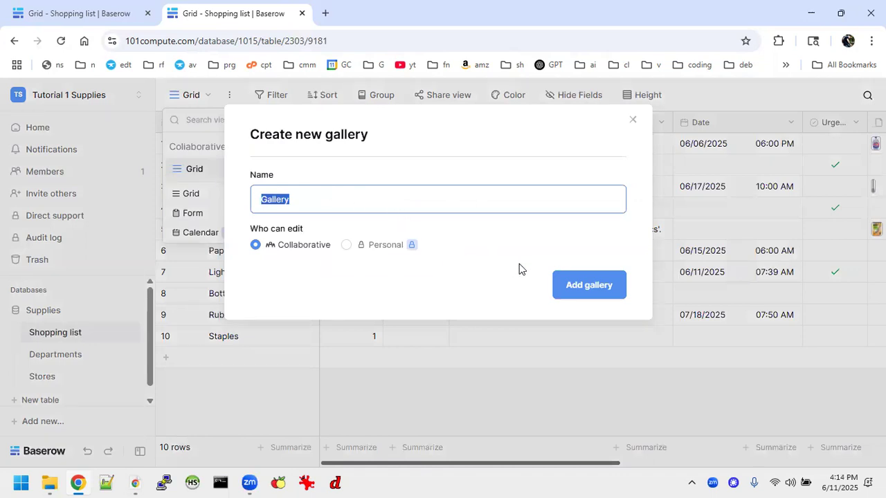
click(593, 287)
scroll(519, 187, down, 3)
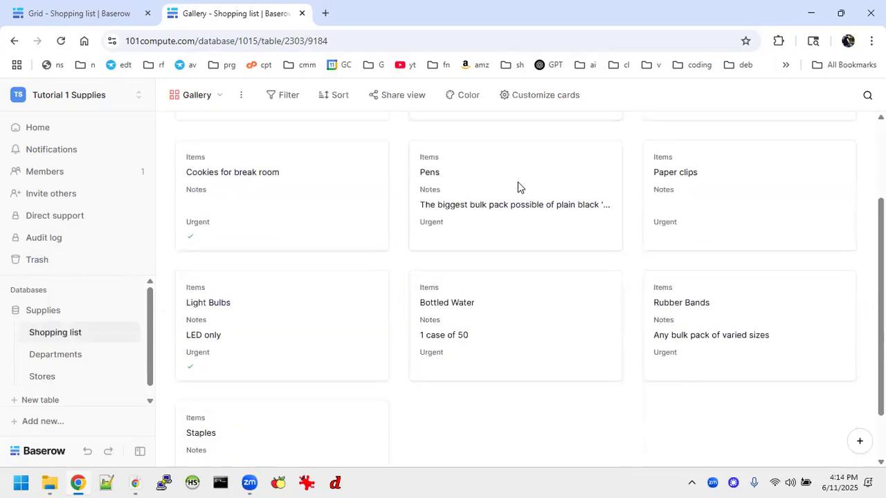
scroll(519, 186, up, 3)
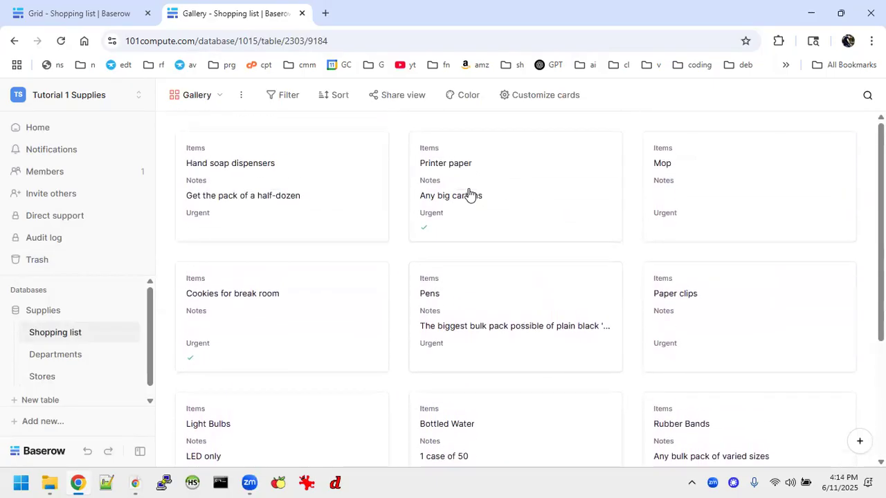
scroll(485, 201, down, 3)
scroll(487, 200, up, 3)
Show all card fields, then hide Notes, Urgent, Brand, Qty, Image and Where to purchase.
click(539, 100)
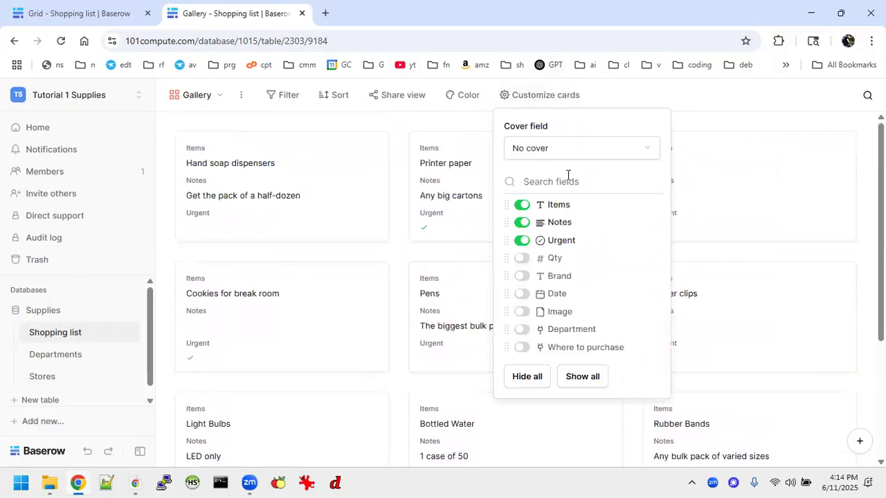
click(584, 376)
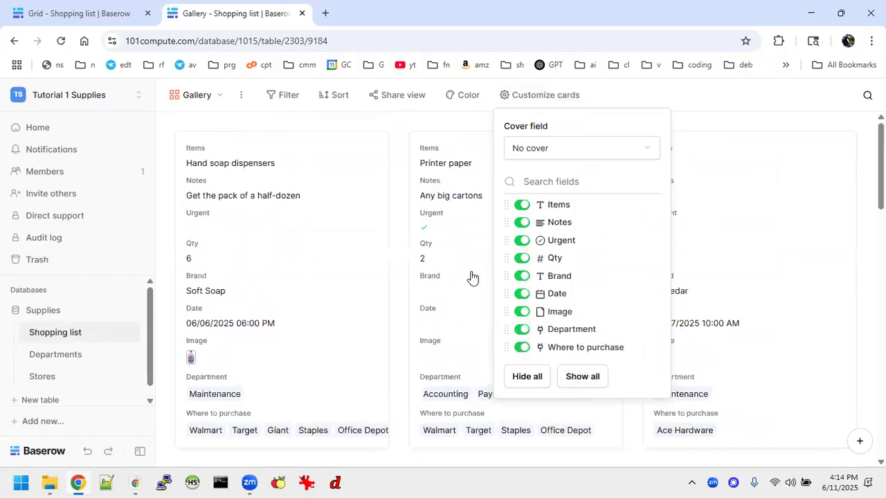
scroll(377, 282, down, 10)
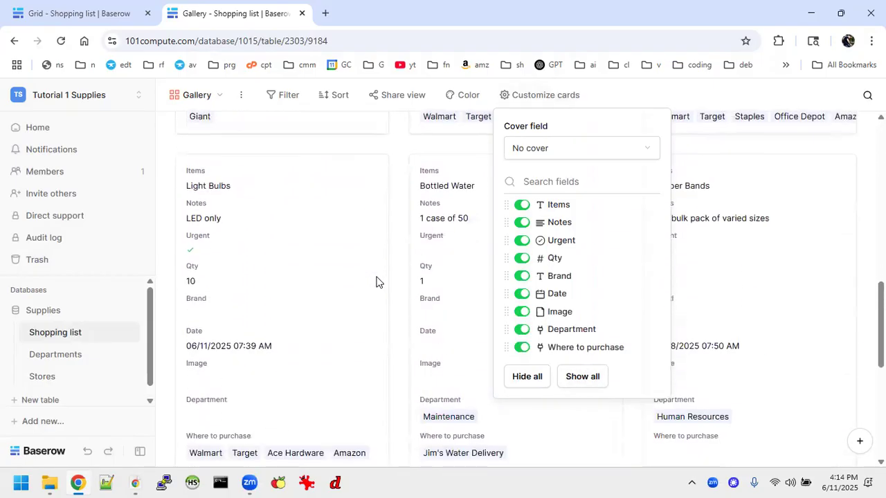
scroll(377, 283, up, 10)
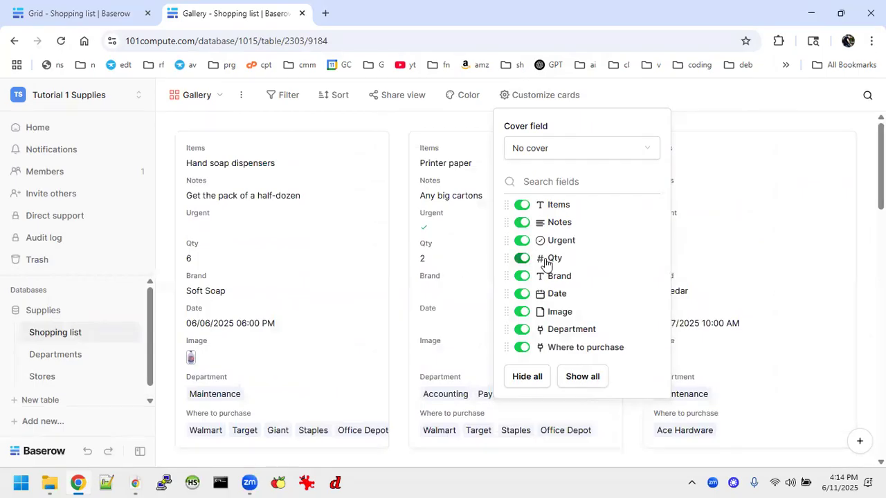
click(530, 225)
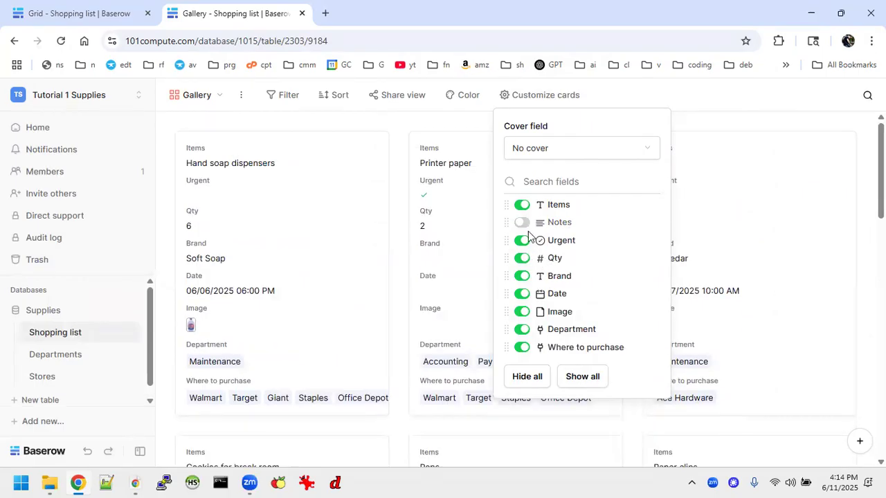
click(523, 240)
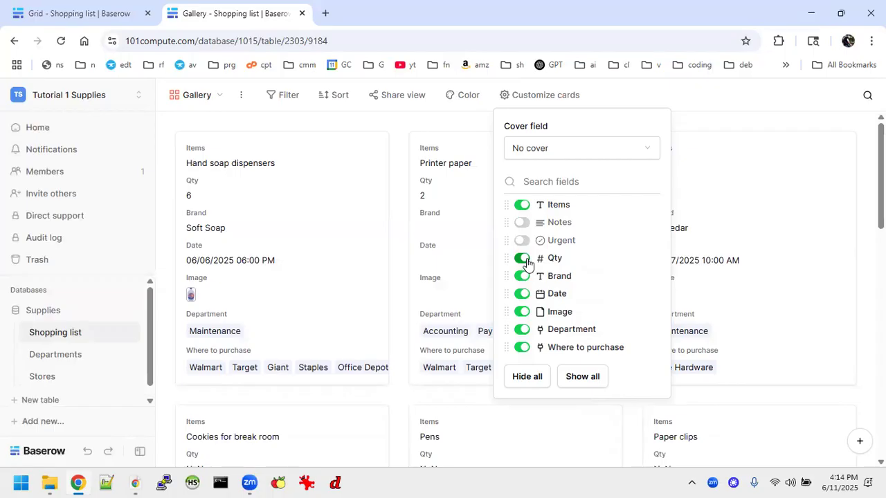
click(522, 276)
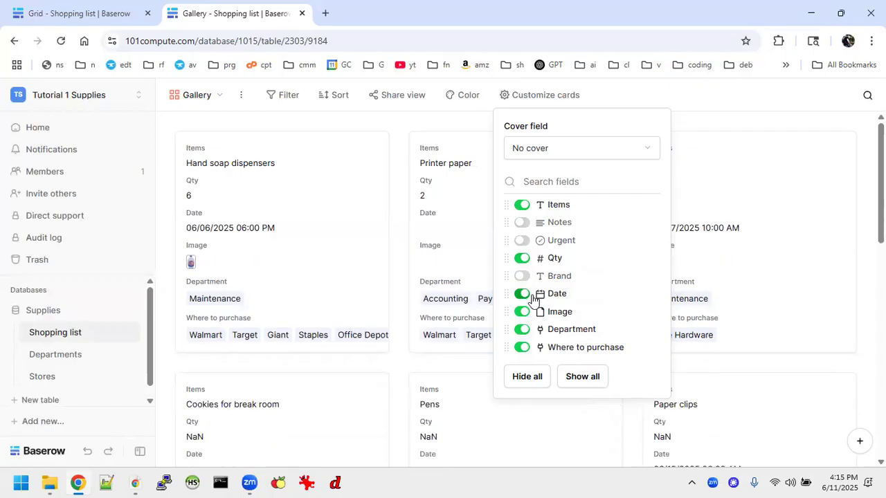
click(524, 260)
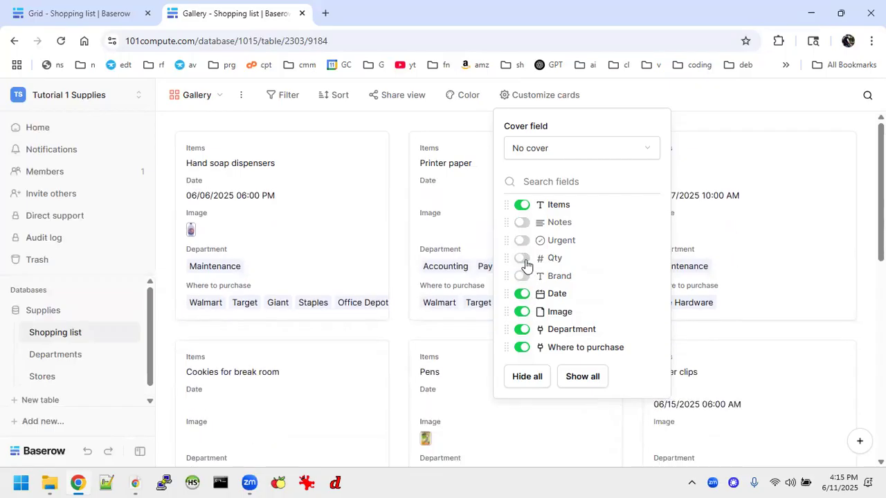
click(535, 312)
click(533, 333)
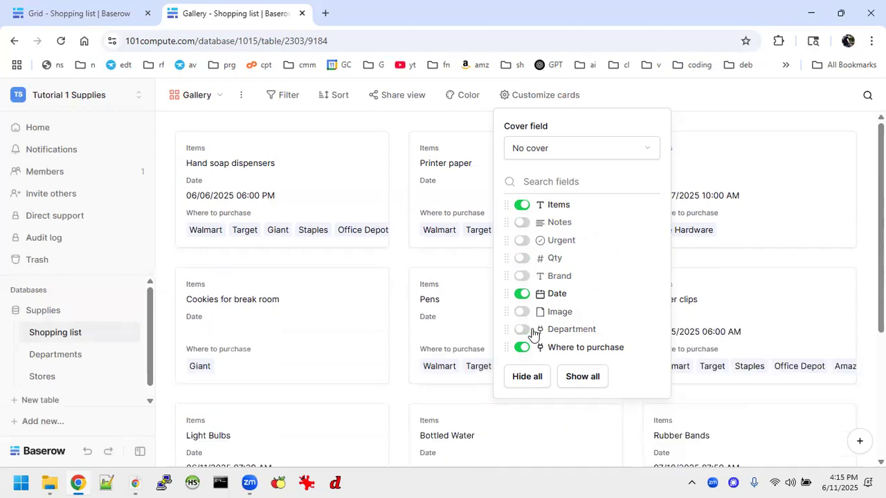
click(524, 330)
click(521, 348)
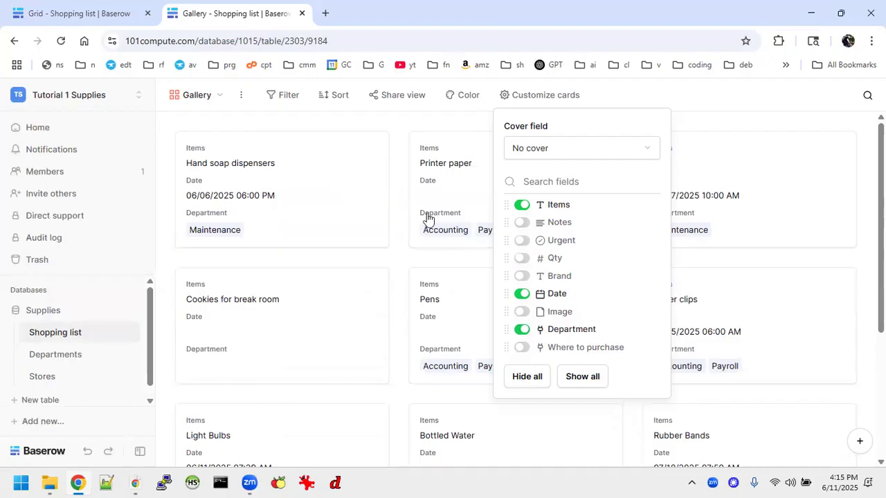
Try Image as the card cover field, then set it back to No cover.
click(642, 151)
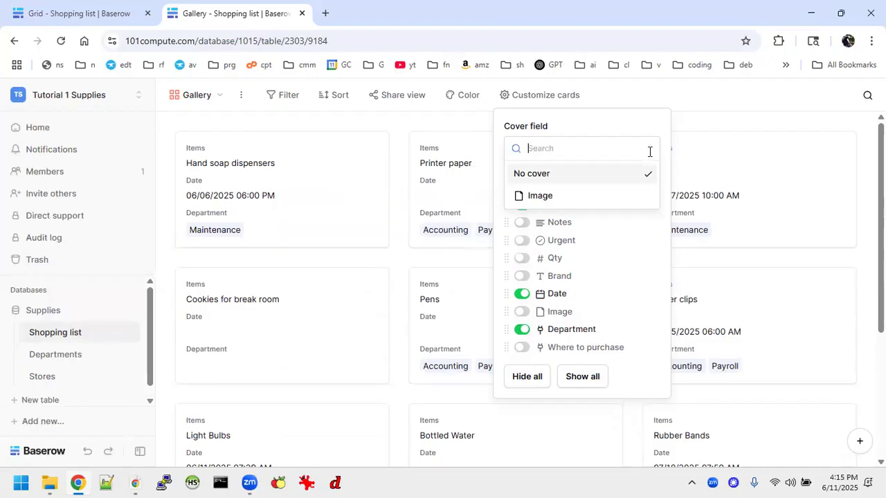
click(557, 197)
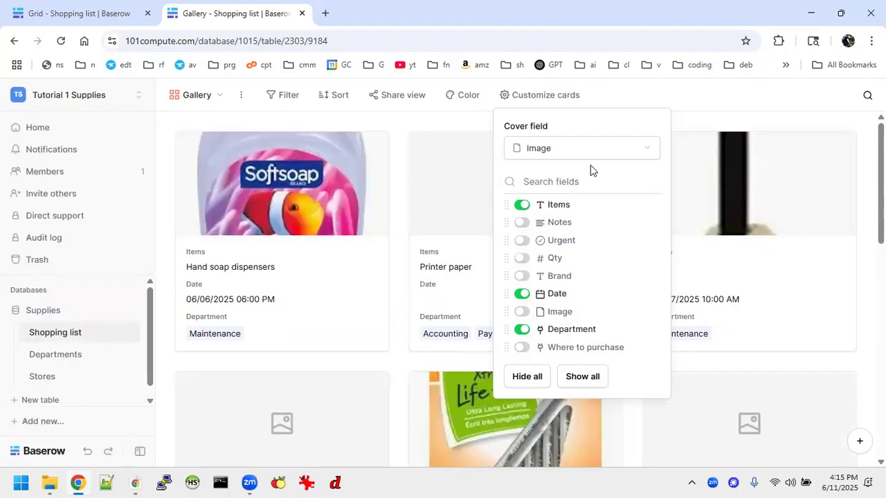
click(631, 146)
click(565, 176)
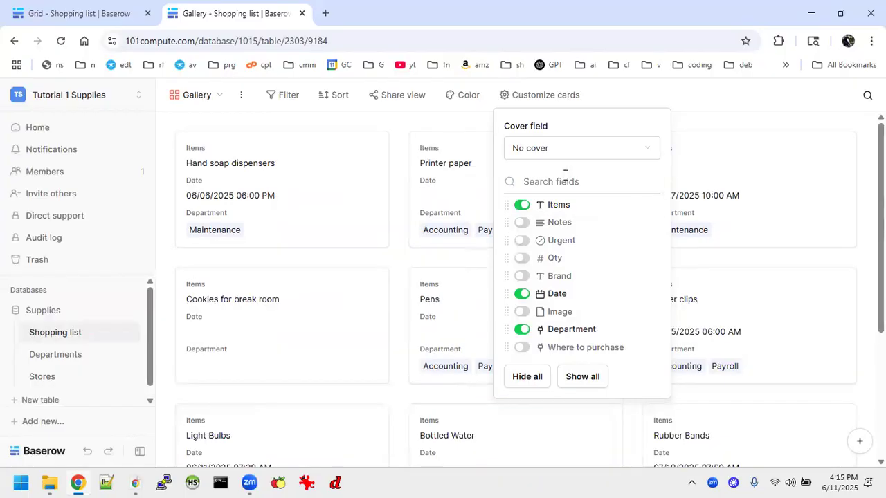
click(390, 272)
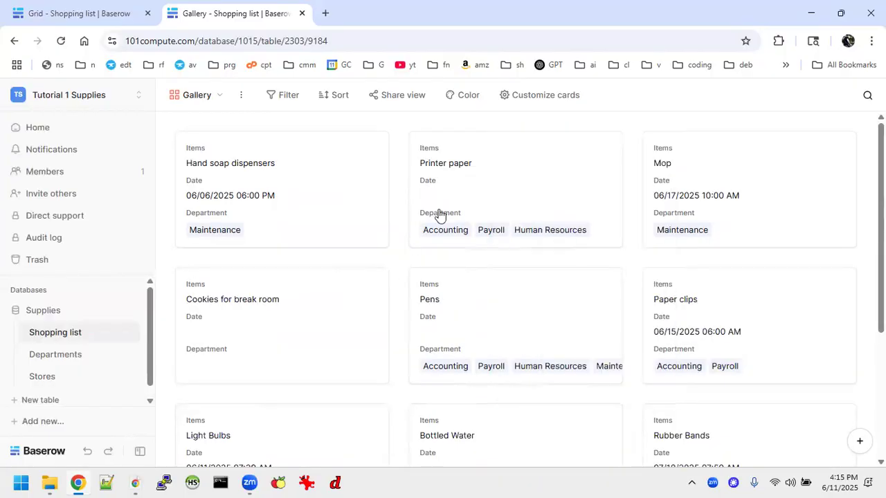
Scroll through the ten gallery cards showing Items, Date and Department.
scroll(447, 231, down, 3)
scroll(447, 231, up, 3)
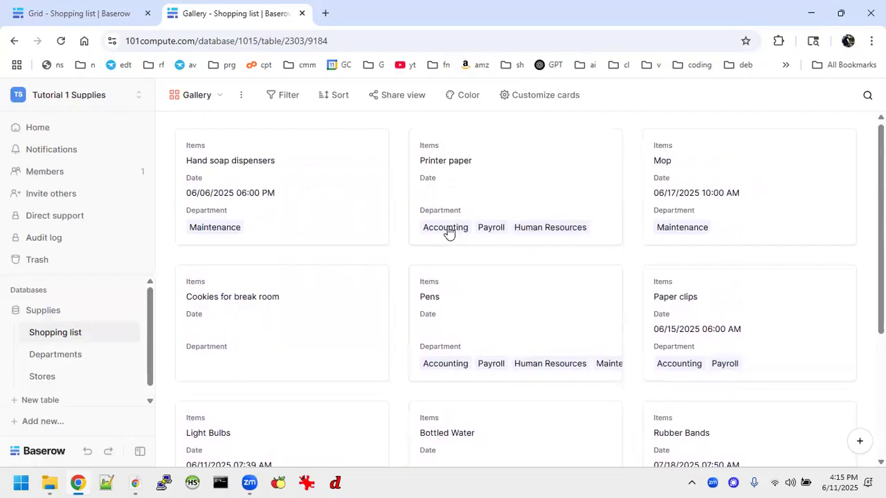
scroll(447, 231, down, 3)
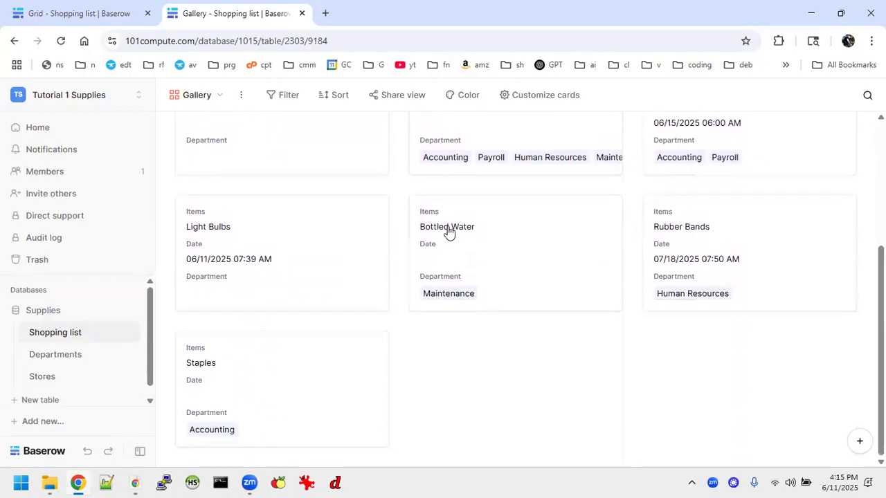
scroll(447, 231, up, 3)
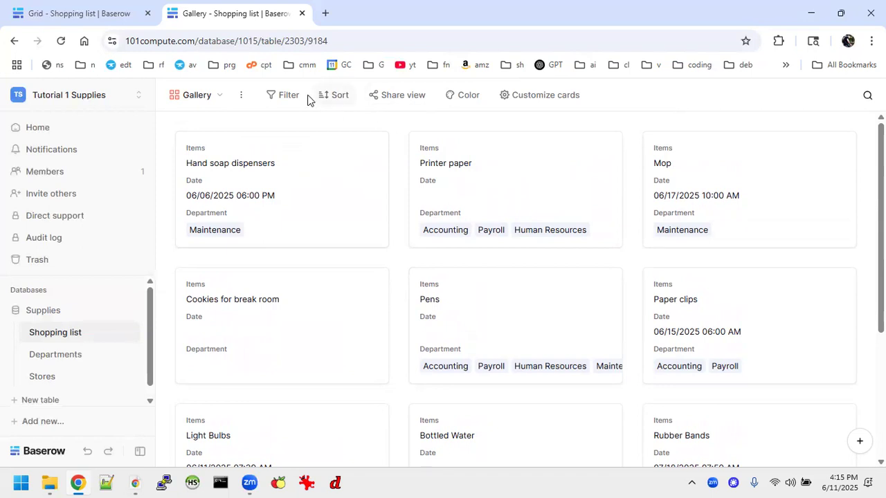
scroll(405, 192, down, 3)
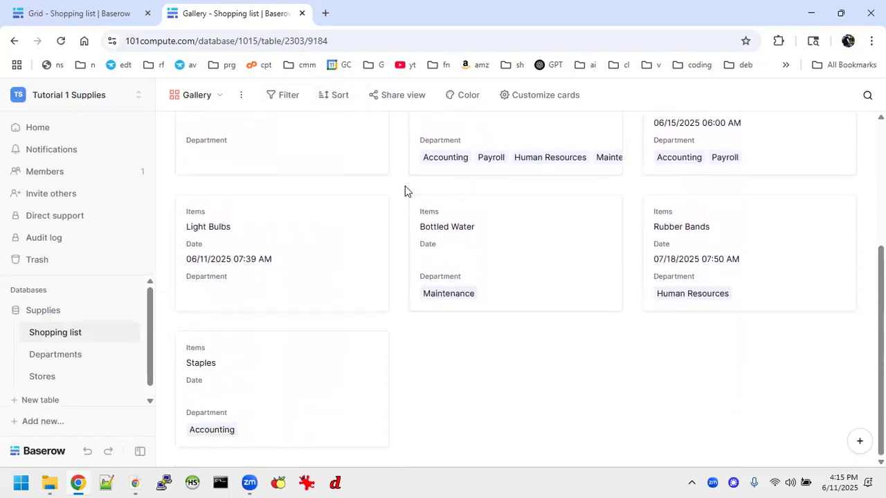
scroll(405, 185, up, 3)
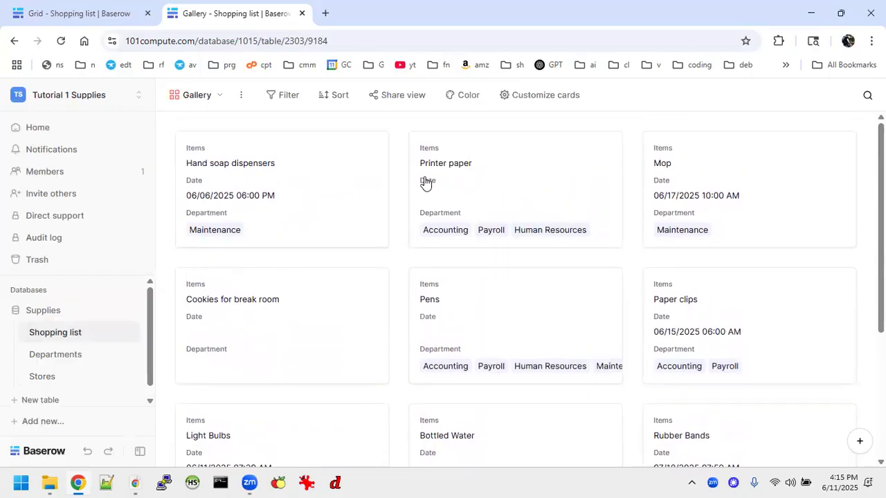
Add a 'Date is not empty' filter so the gallery shows only the five dated items.
click(287, 95)
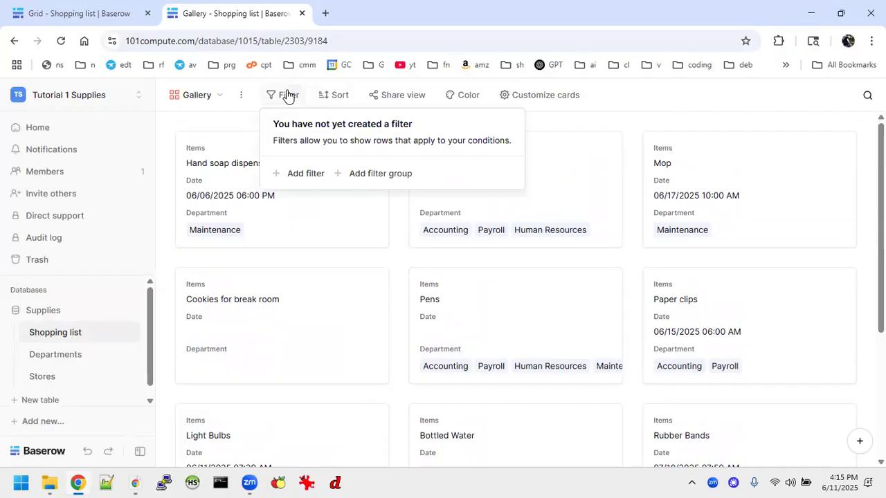
click(298, 172)
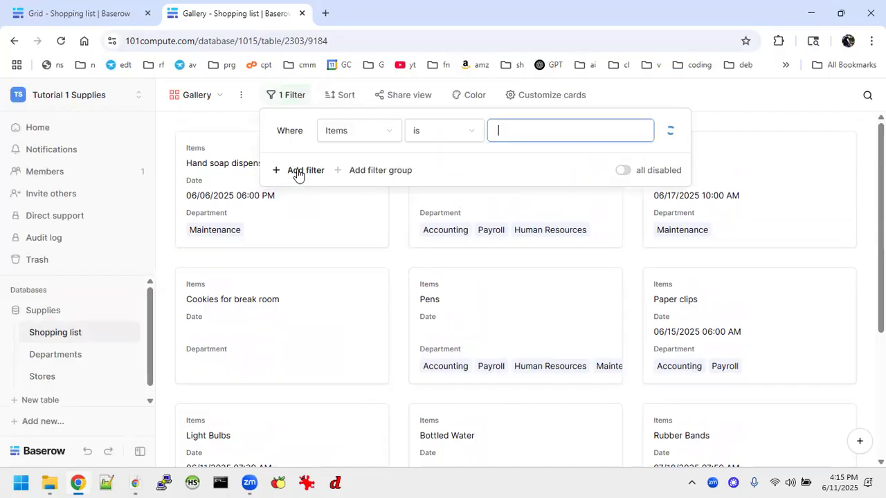
click(378, 131)
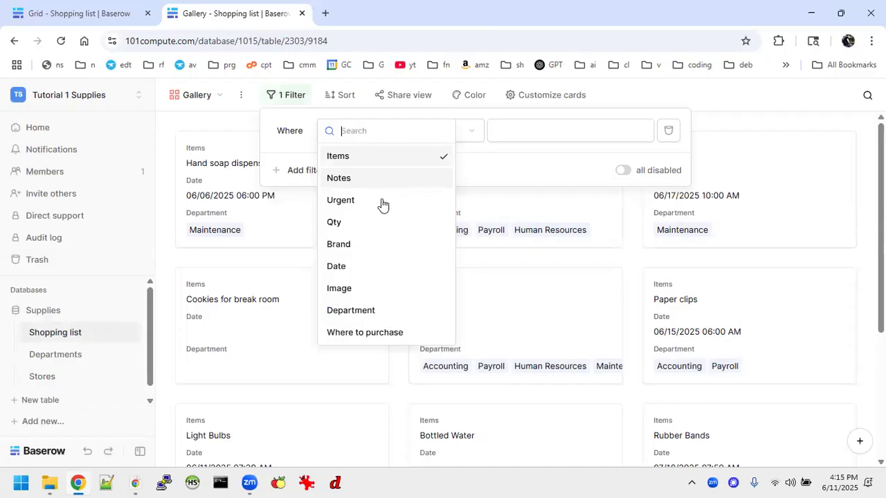
click(349, 266)
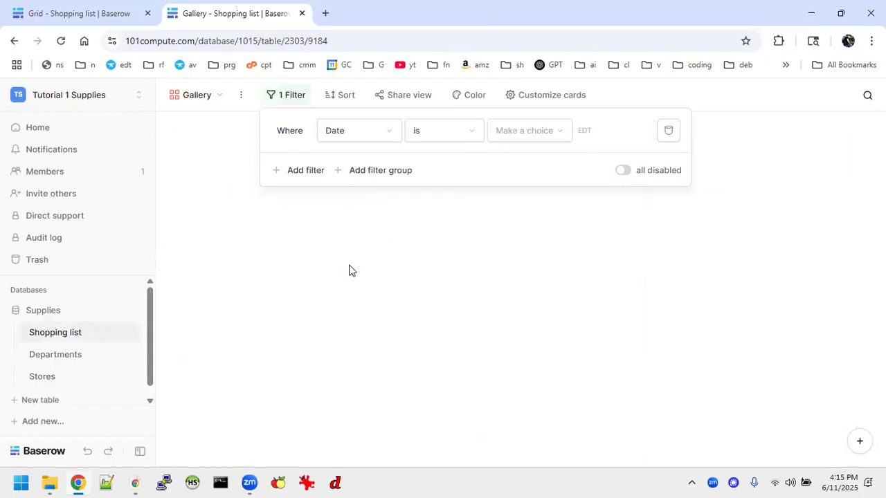
click(451, 130)
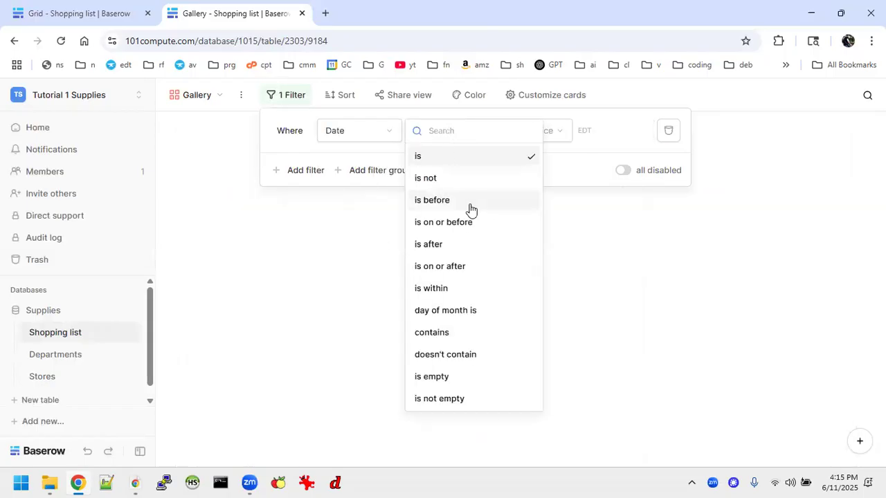
click(437, 398)
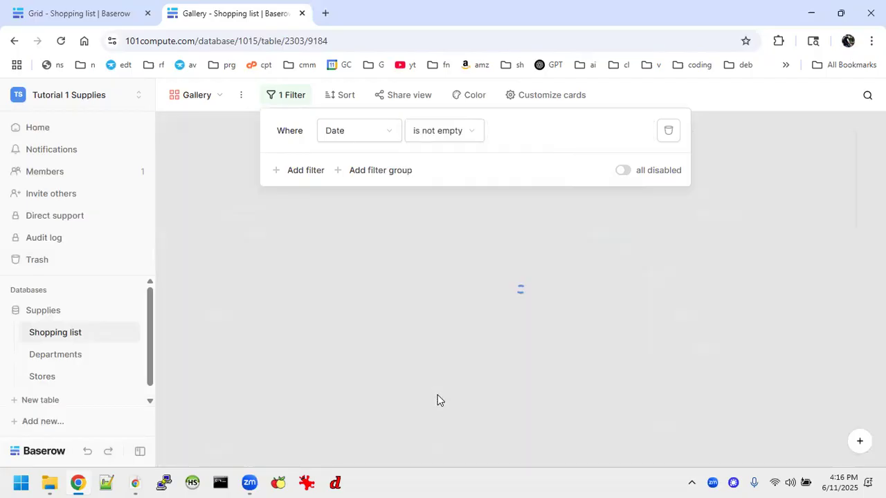
click(574, 355)
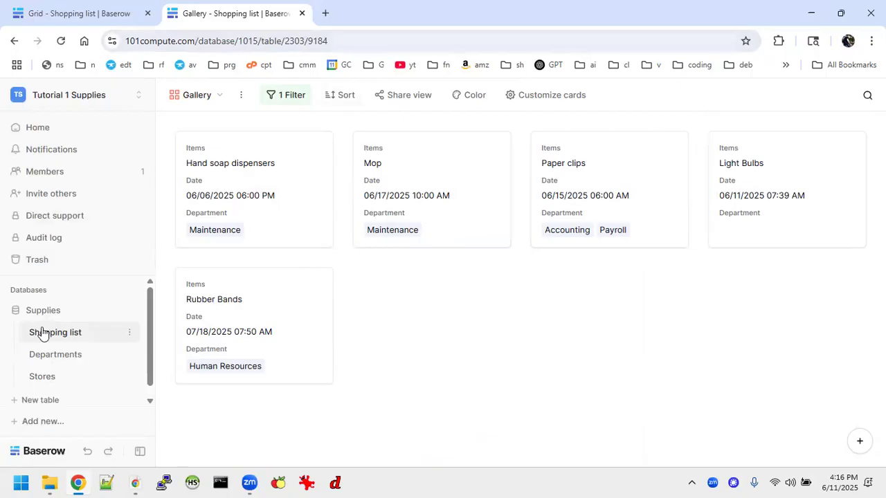
click(215, 97)
In Grid view, give Staples the date 06/14/2025 at 06:00 AM.
click(195, 169)
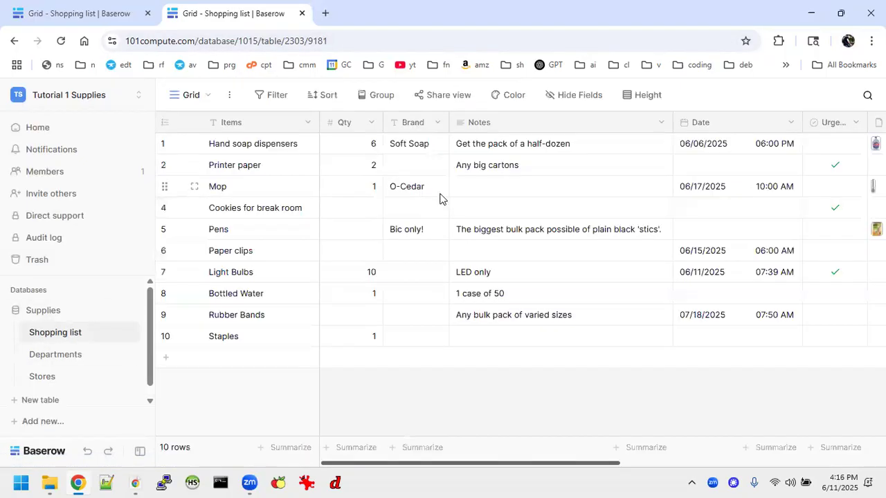
click(691, 338)
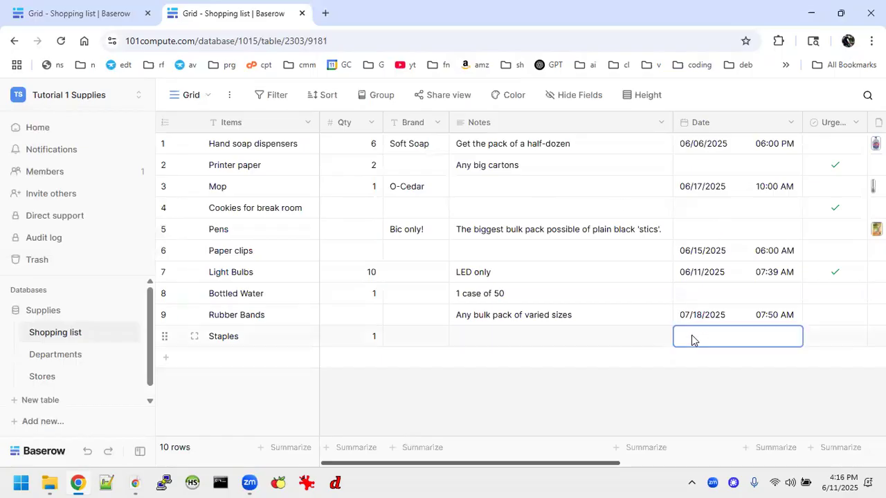
click(692, 335)
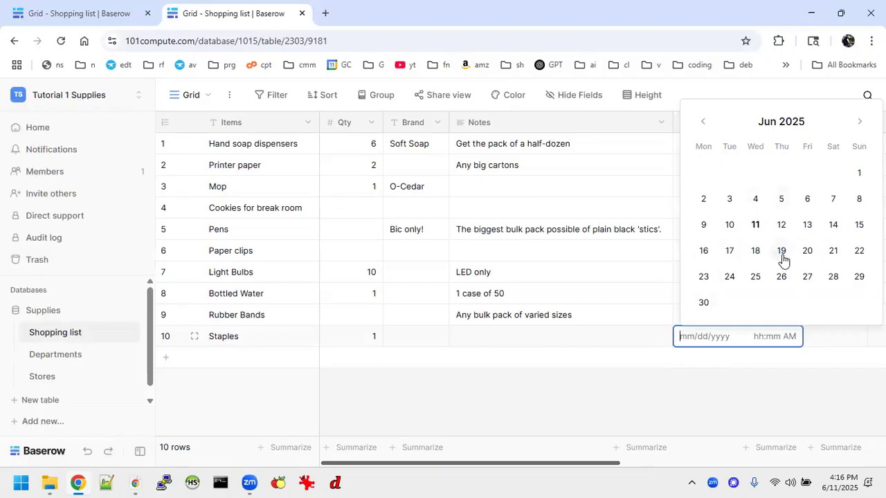
click(807, 226)
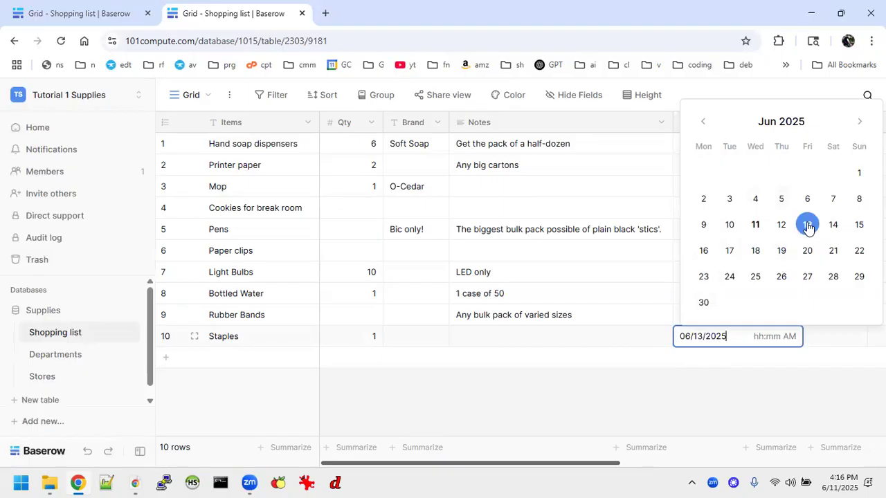
click(832, 224)
click(780, 339)
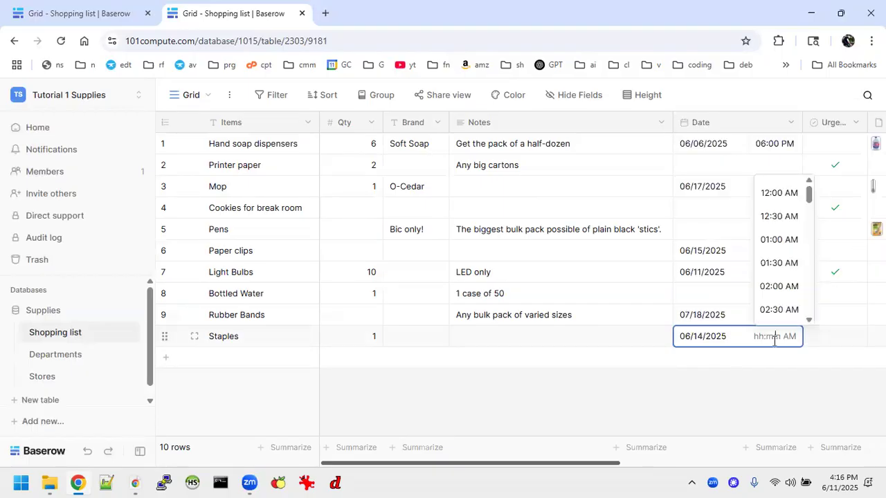
scroll(791, 240, down, 2)
scroll(791, 240, down, 1)
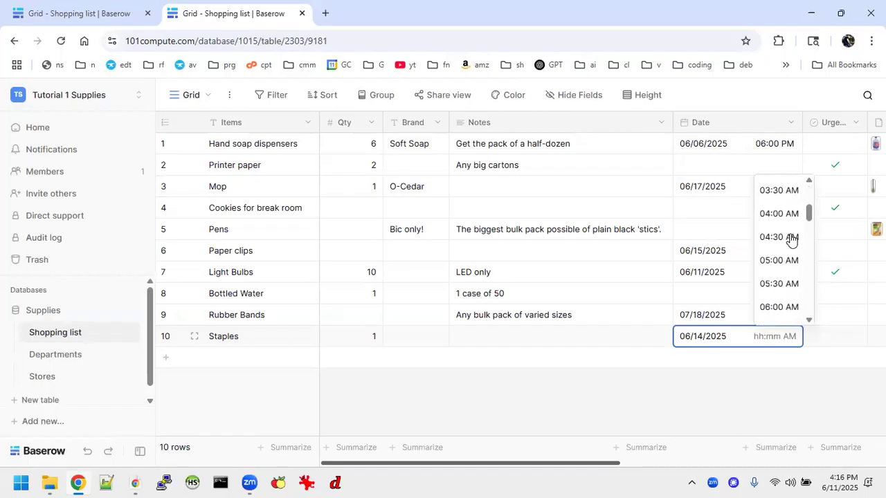
click(781, 255)
click(747, 383)
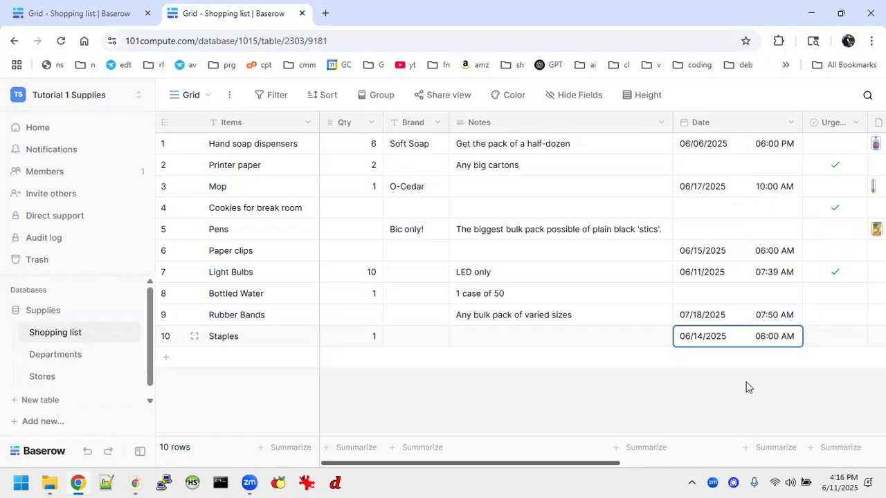
Return to the filtered Gallery view, which now shows six cards.
click(206, 97)
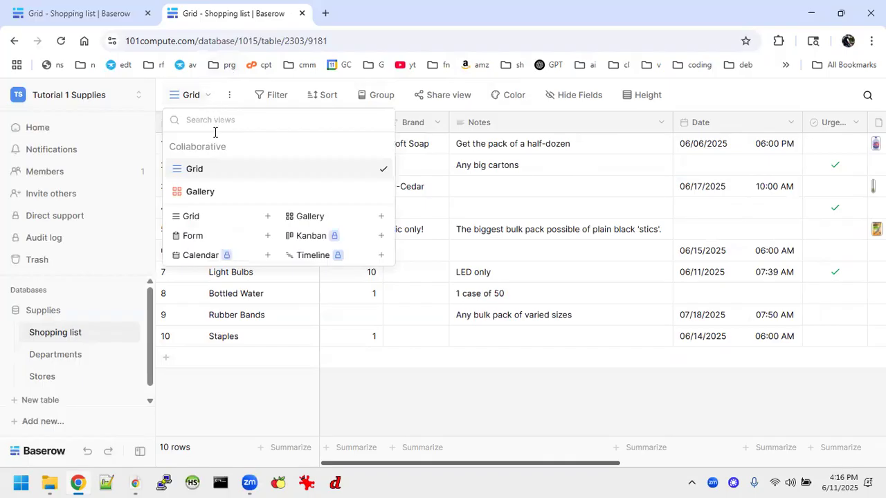
click(199, 191)
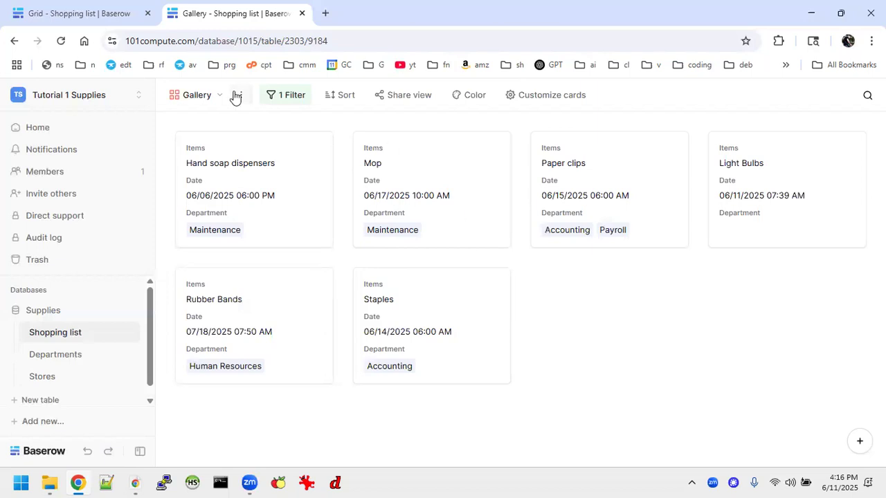
click(197, 96)
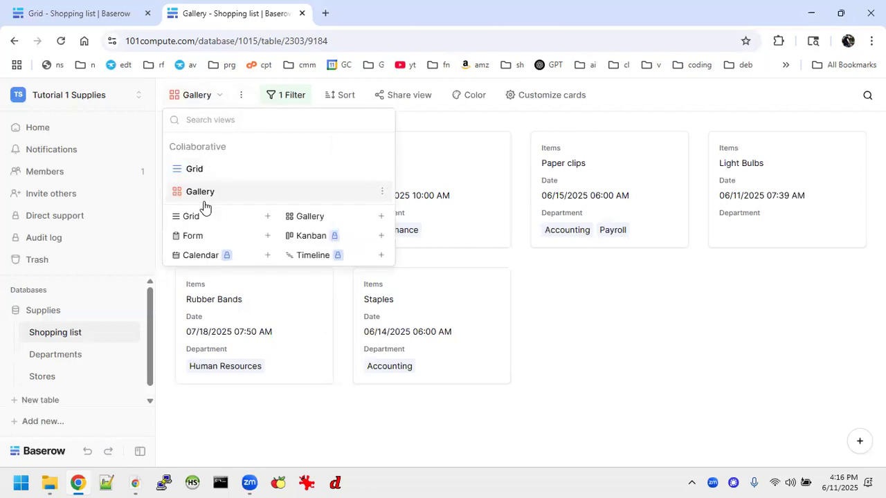
Add a collaborative form view named 'New Supply Needed'.
click(194, 236)
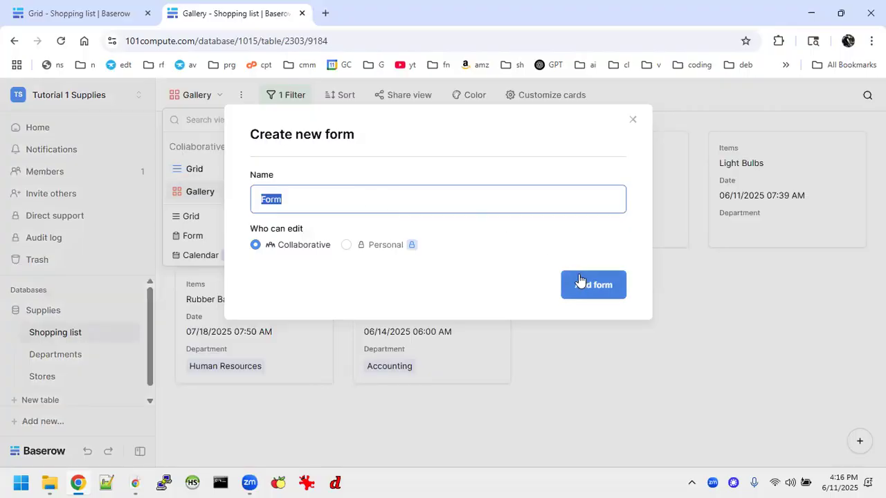
text(Neww)
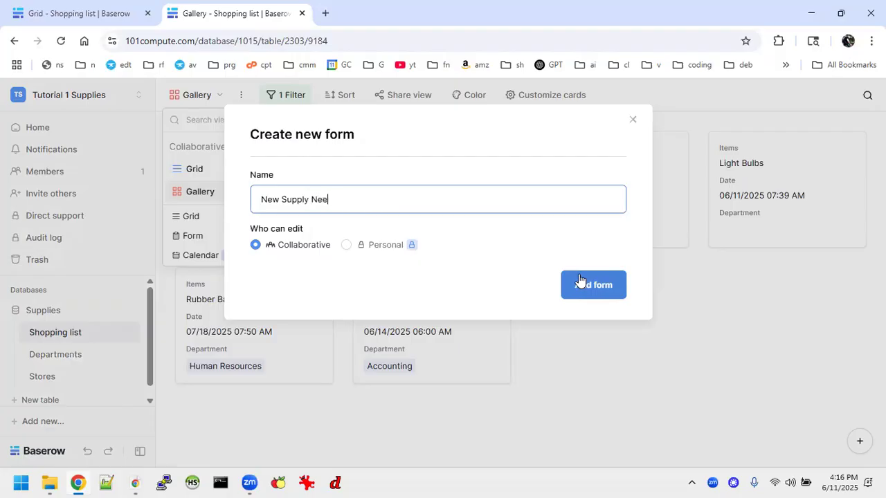
click(600, 285)
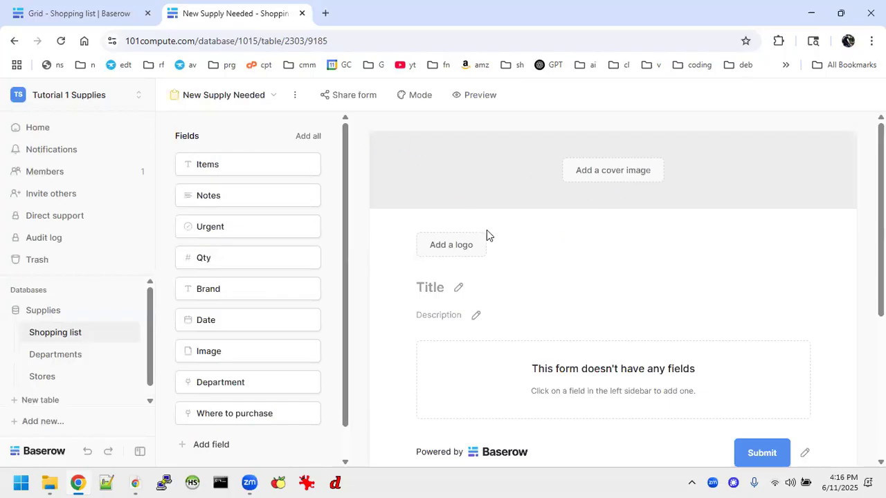
Add all table fields to the form and title it 'New item needed'.
scroll(486, 231, down, 4)
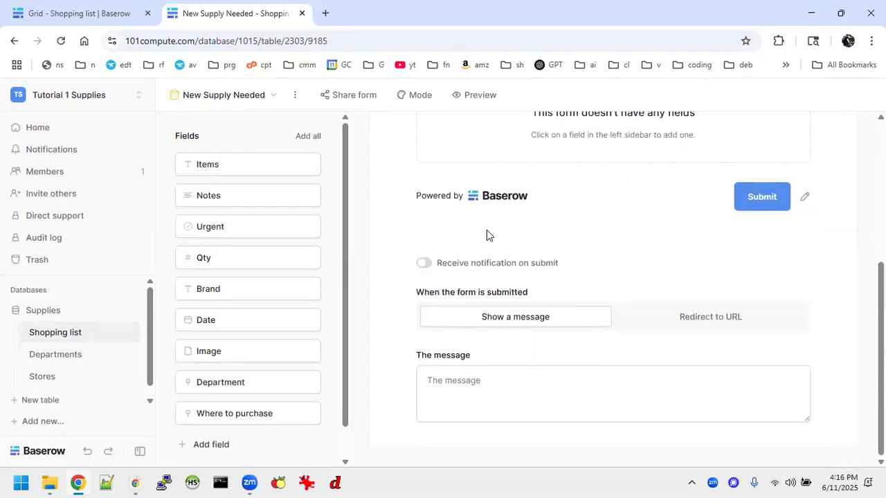
scroll(488, 231, up, 4)
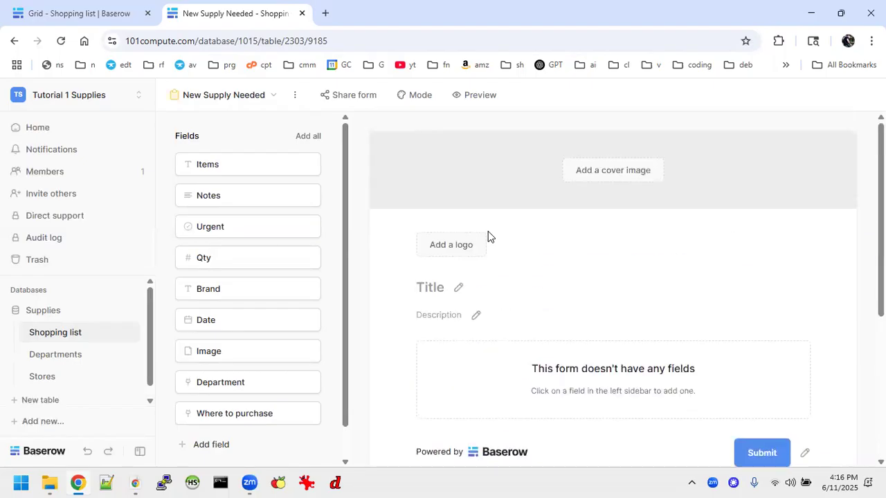
scroll(488, 231, down, 4)
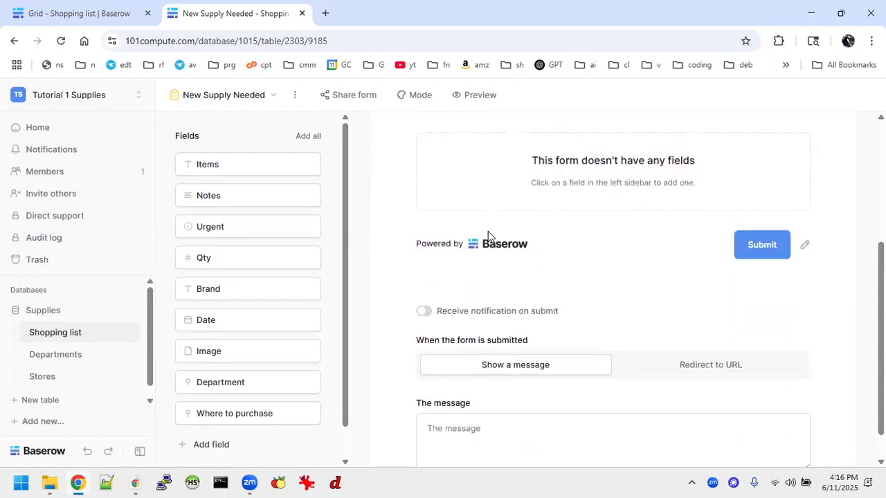
click(310, 137)
scroll(609, 172, up, 3)
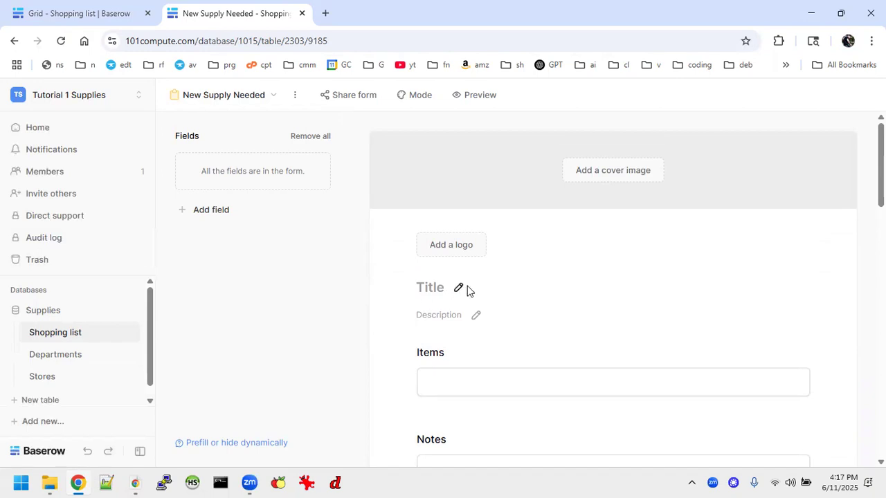
click(459, 289)
text(New item needed)
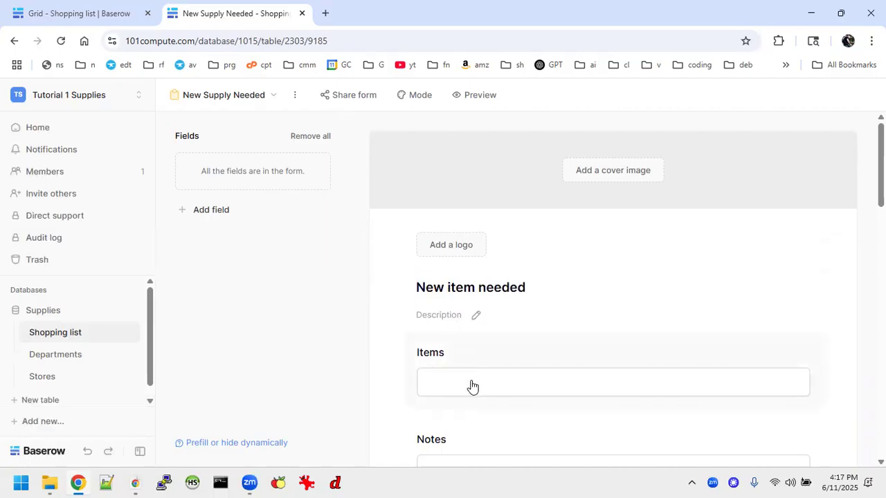
click(454, 355)
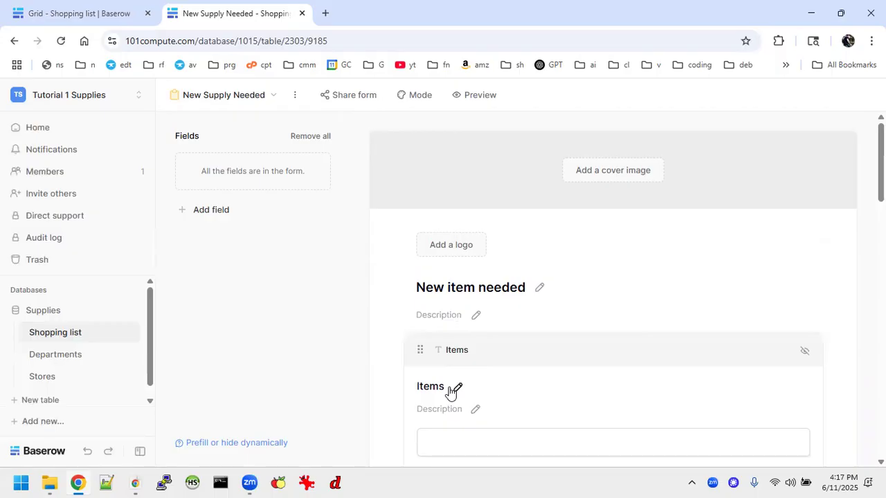
Make Notes and Urgent optional, and show Urgent only when conditions are met.
scroll(449, 391, down, 4)
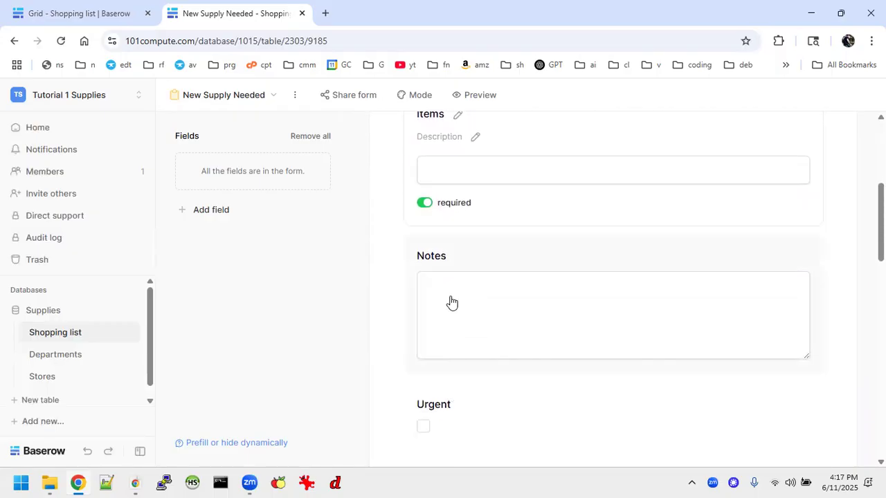
click(417, 271)
click(423, 386)
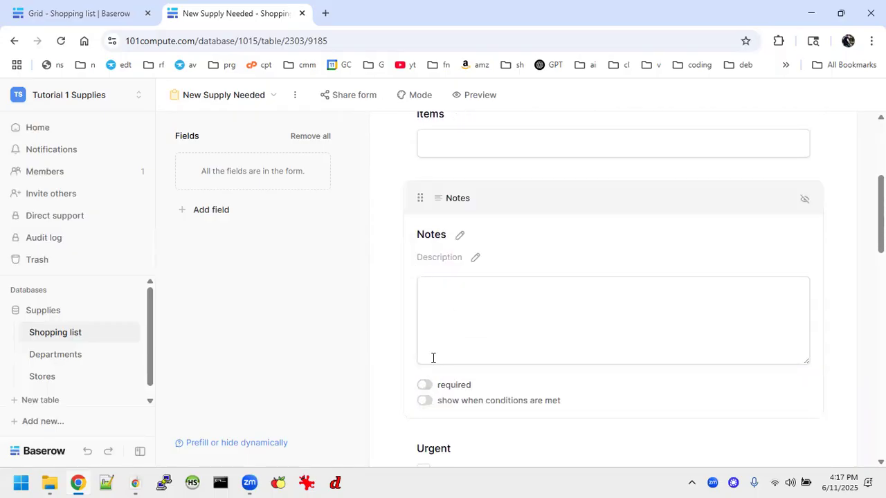
scroll(433, 358, down, 5)
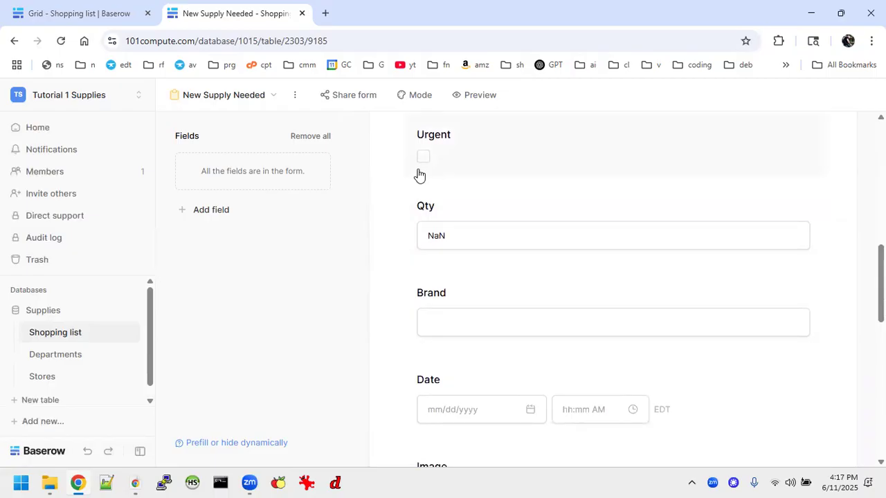
click(419, 173)
click(425, 242)
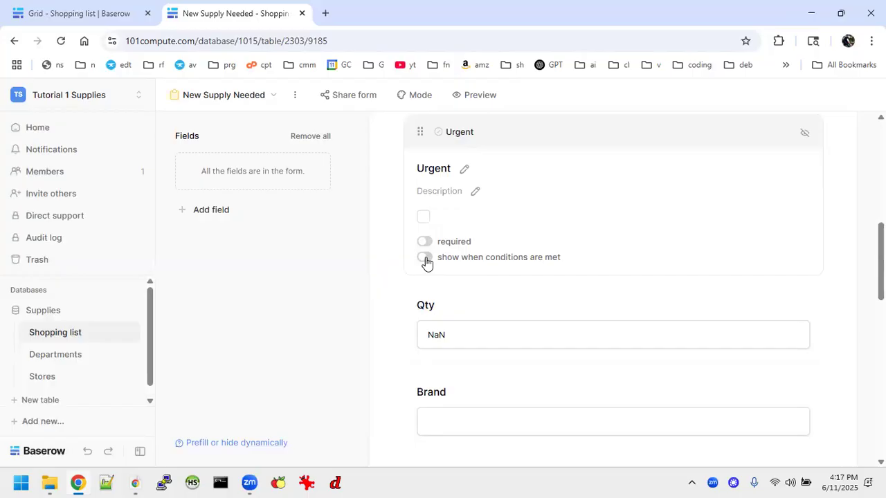
click(425, 258)
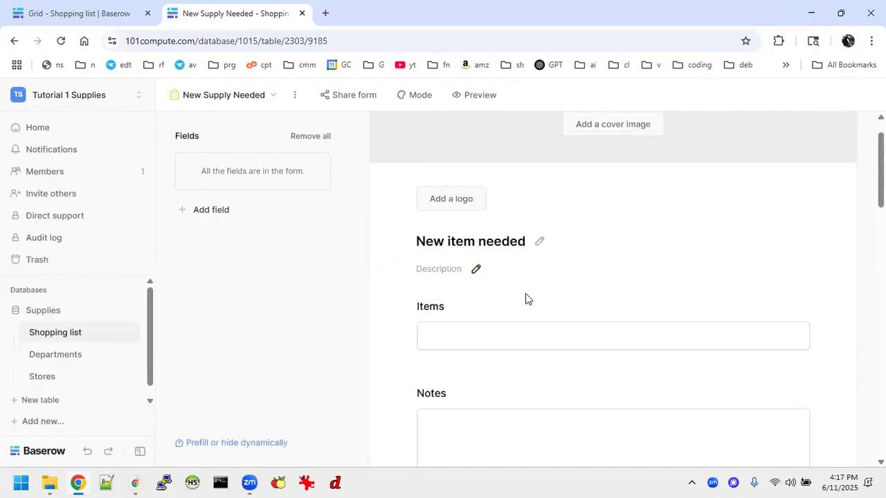
scroll(533, 304, down, 4)
scroll(534, 306, down, 2)
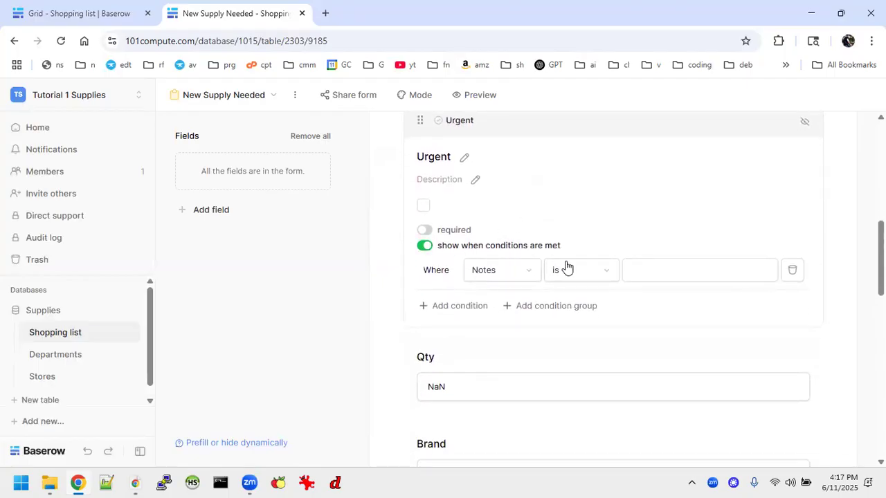
Set Urgent's Notes condition to 'doesn't contain word', then switch its conditional display off.
click(674, 265)
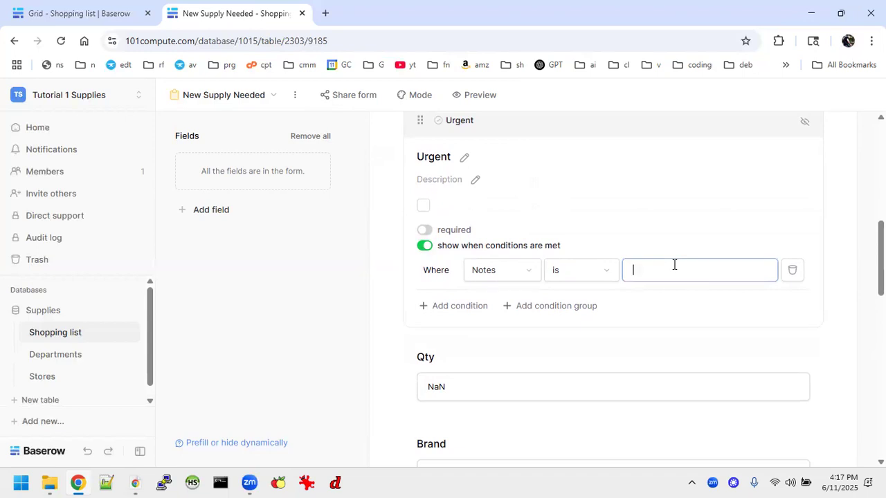
click(573, 271)
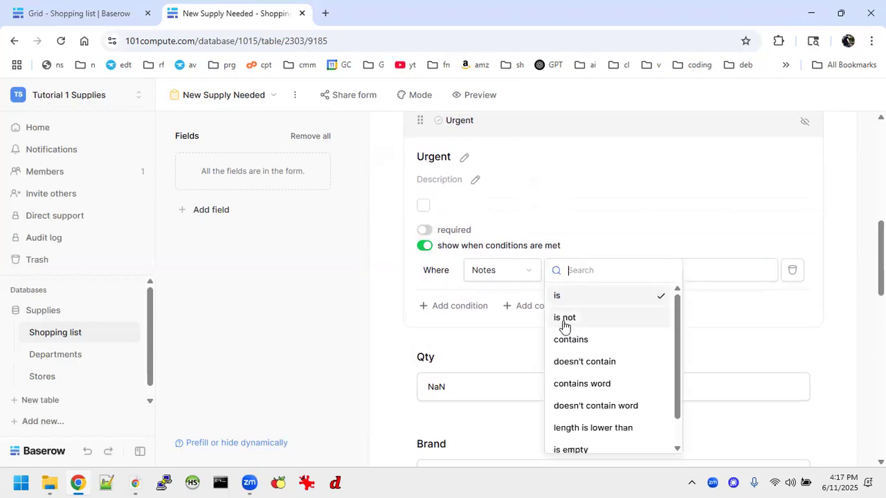
click(608, 407)
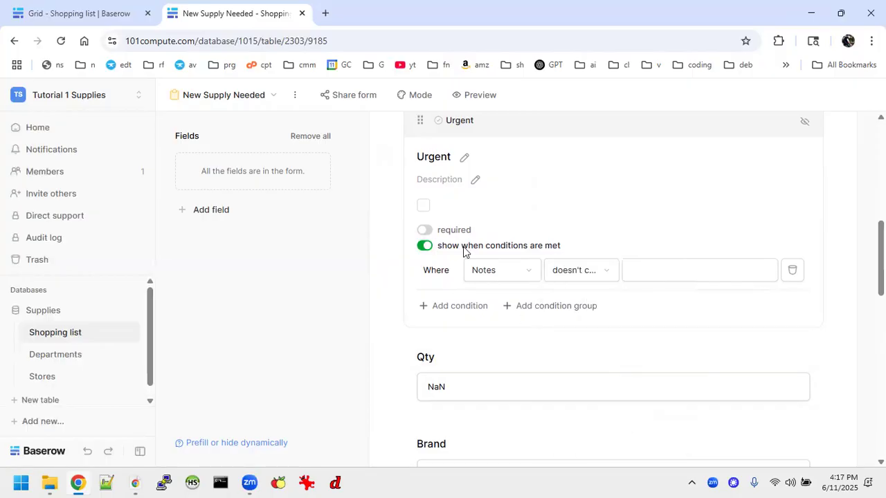
click(424, 246)
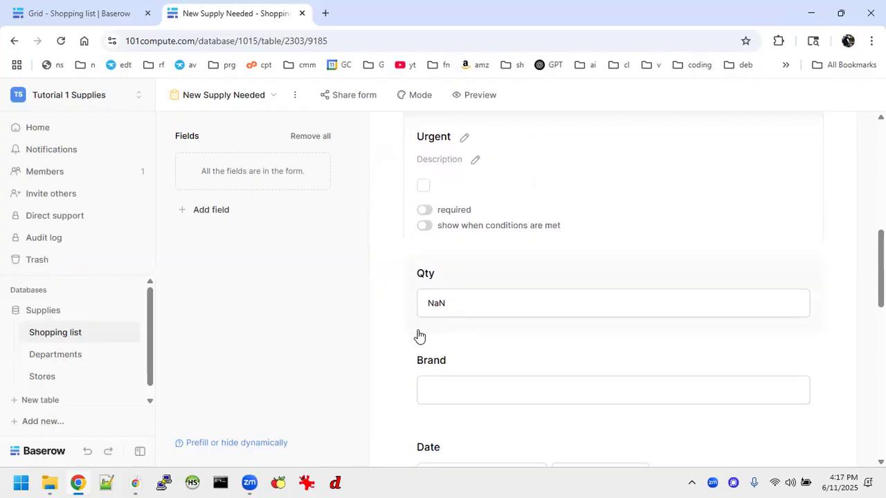
Make the Brand and Where to purchase form fields not required.
click(419, 336)
click(373, 330)
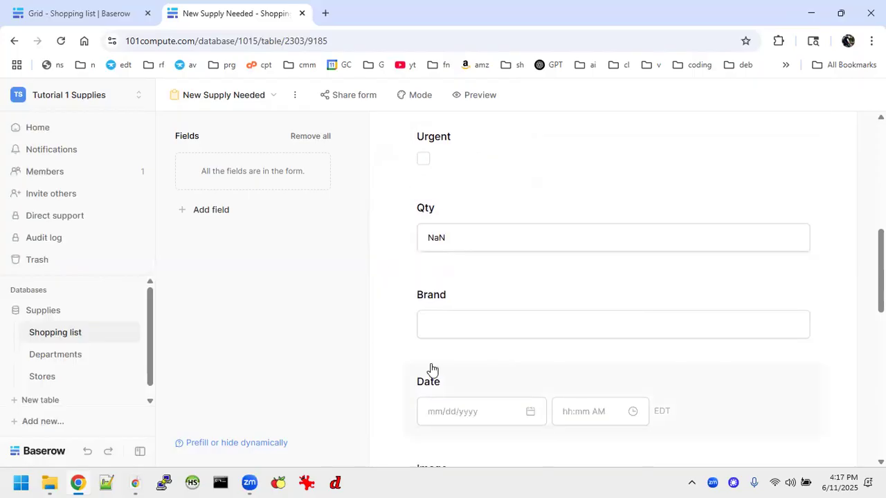
click(417, 321)
click(424, 418)
scroll(431, 372, down, 4)
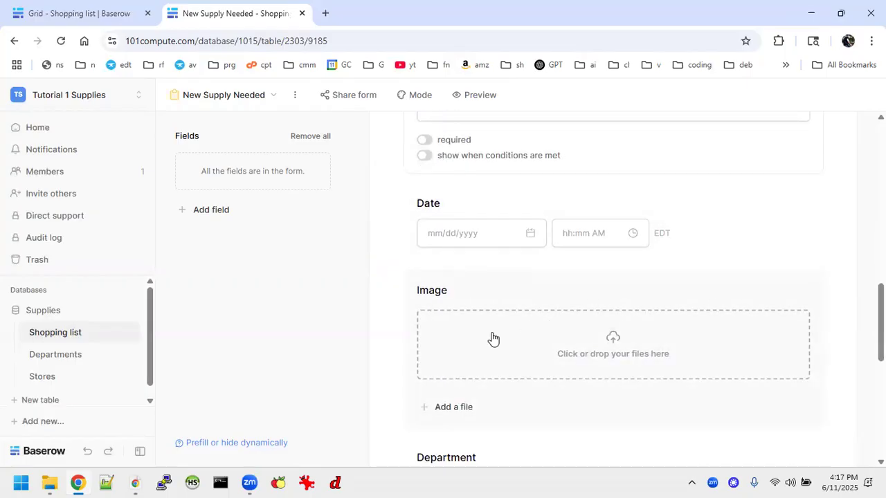
scroll(493, 338, down, 1)
scroll(493, 338, up, 2)
scroll(493, 338, down, 4)
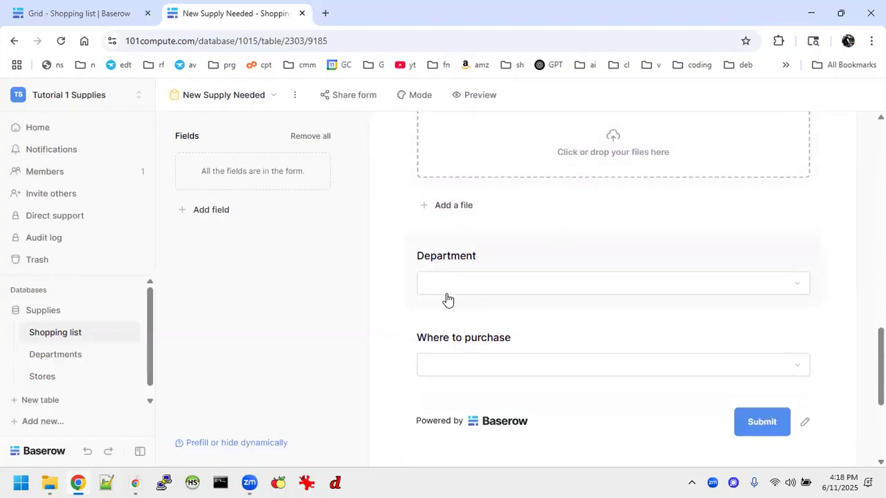
click(408, 392)
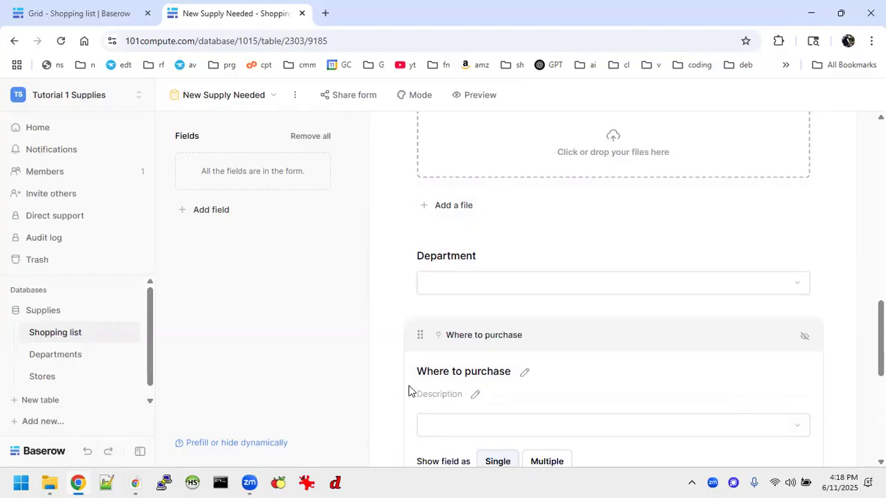
scroll(444, 377, down, 3)
click(423, 318)
scroll(480, 337, down, 3)
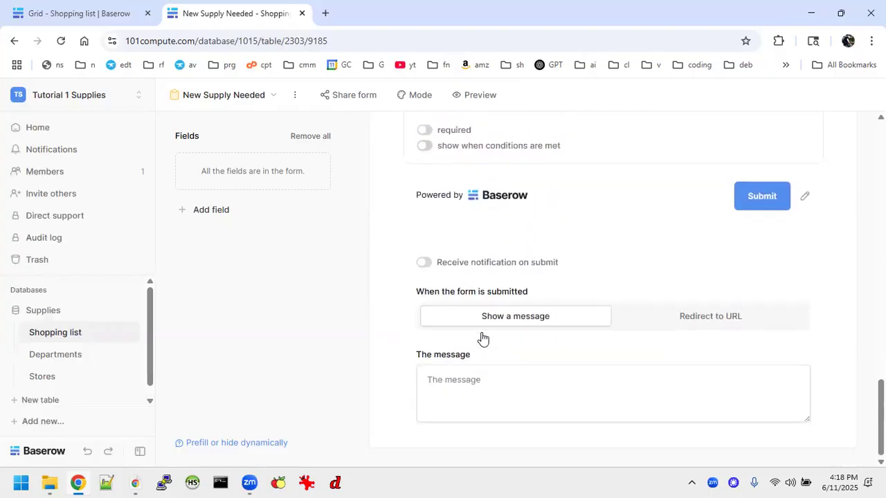
Enable submit notifications and set the message 'The required supply has been added to the shopping list'.
click(424, 263)
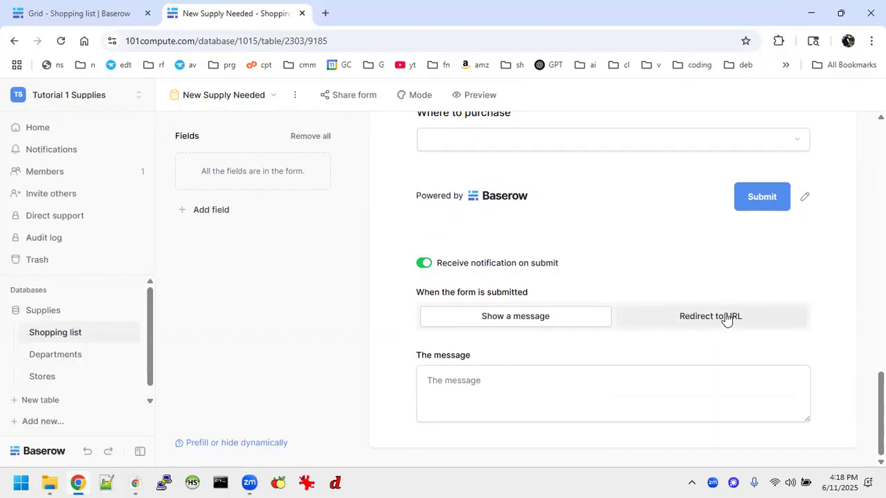
click(490, 394)
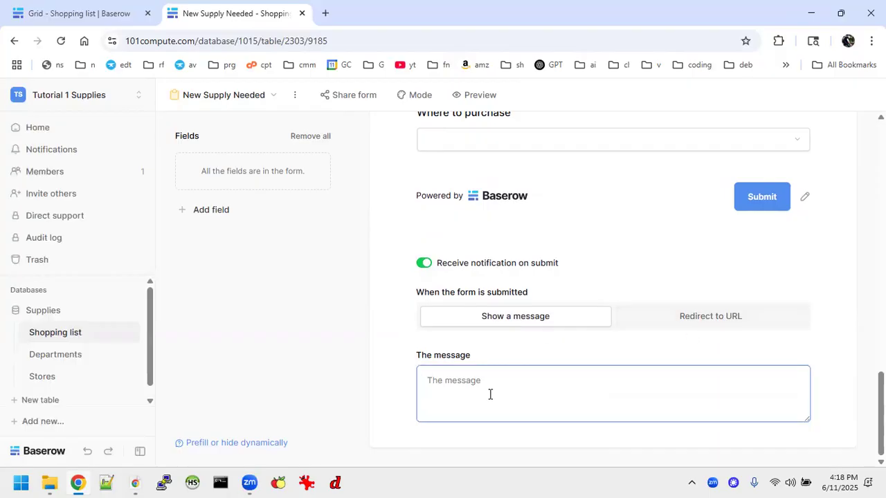
text(The iterm)
key(BackSpace)
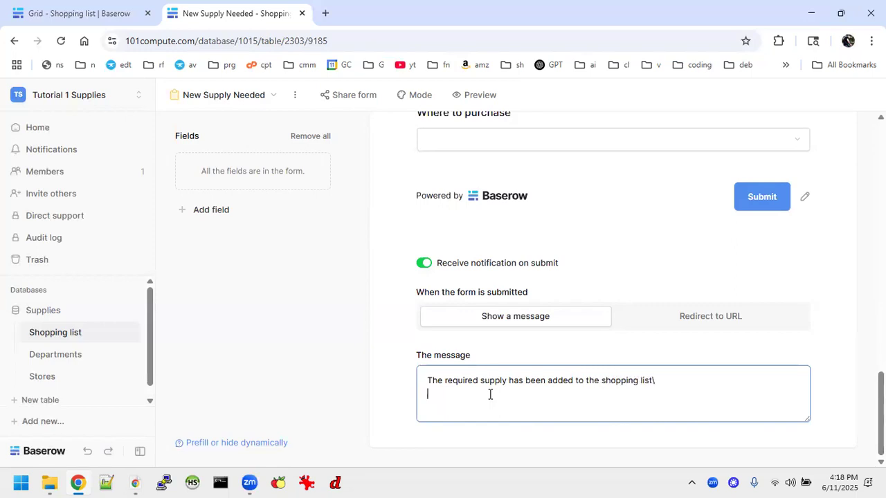
click(427, 264)
click(425, 264)
scroll(408, 242, up, 15)
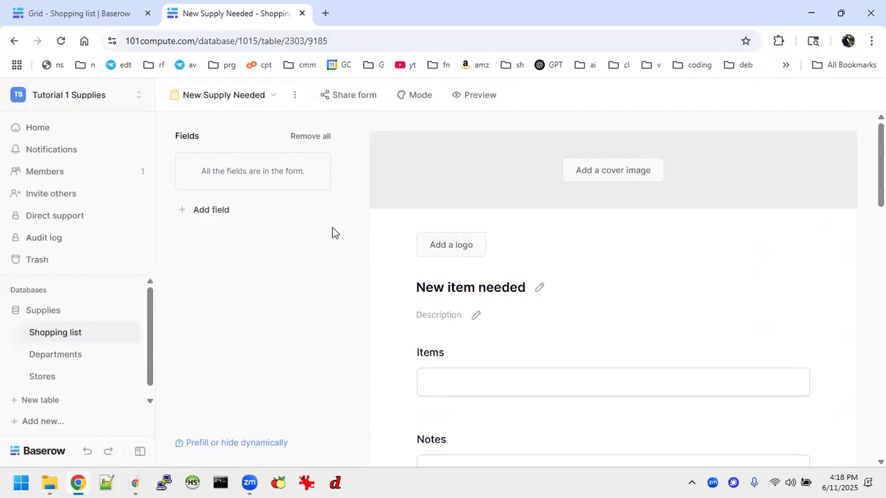
Create a private share link for the form, skipping password protection.
click(358, 104)
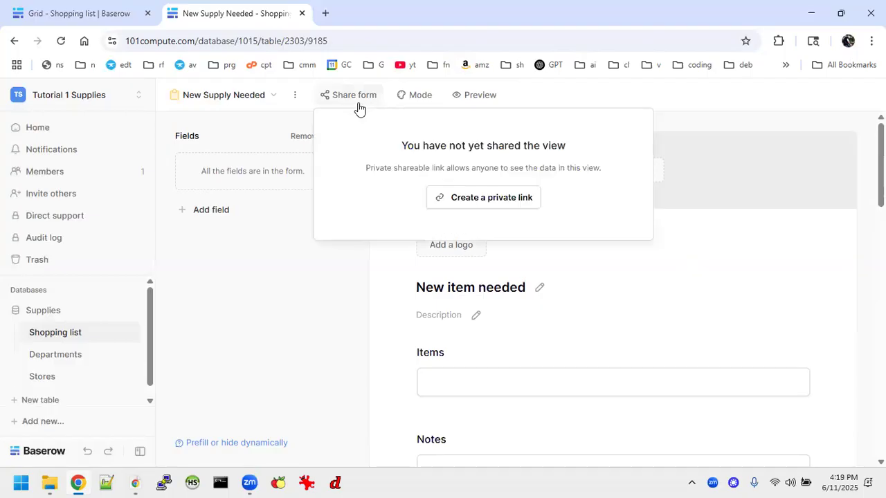
click(493, 201)
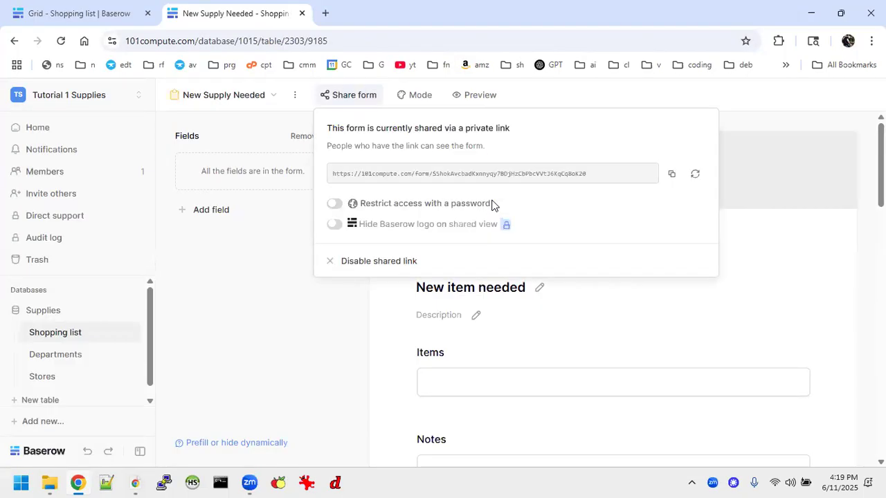
click(335, 203)
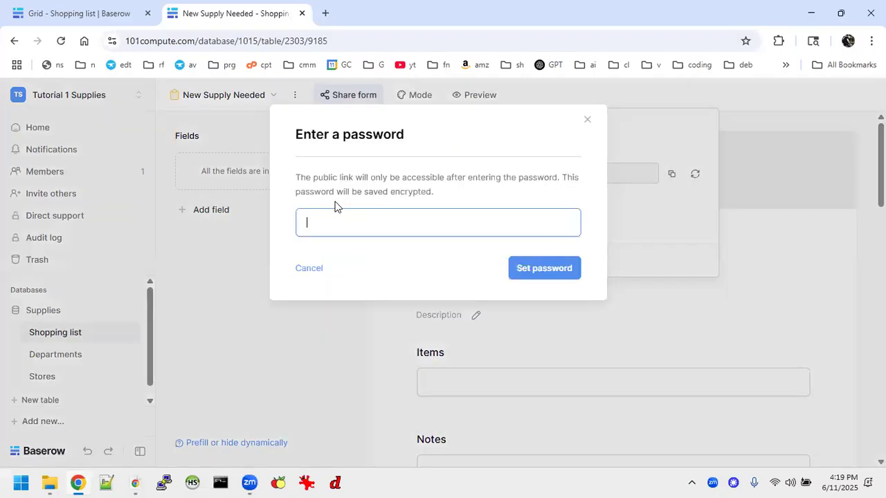
click(310, 271)
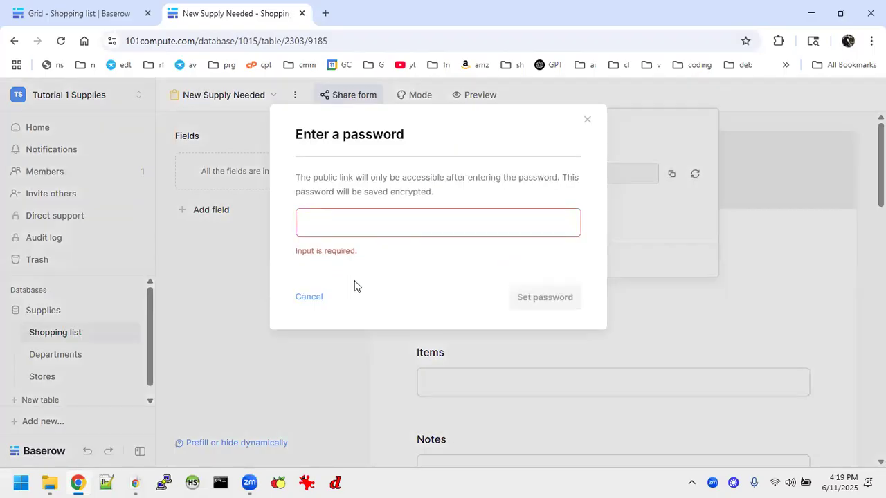
click(309, 297)
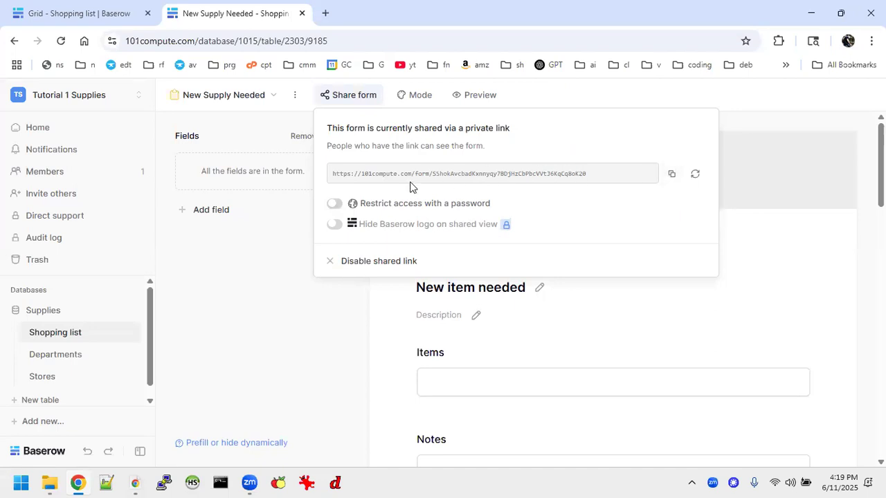
Copy the form's share link and paste it into a new browser tab.
click(670, 174)
click(325, 13)
key(ctrl+v)
Load the shared form and fill in Items, Notes, Urgent, quantity and Brand.
key(Return)
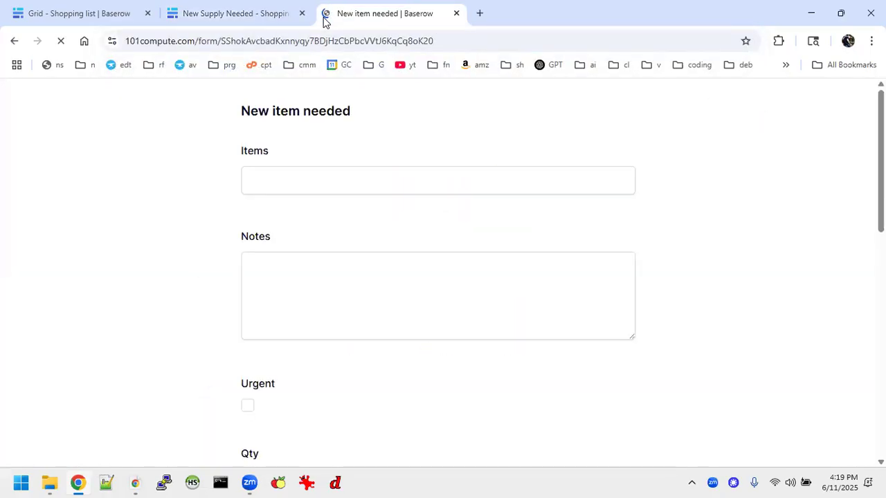
click(319, 180)
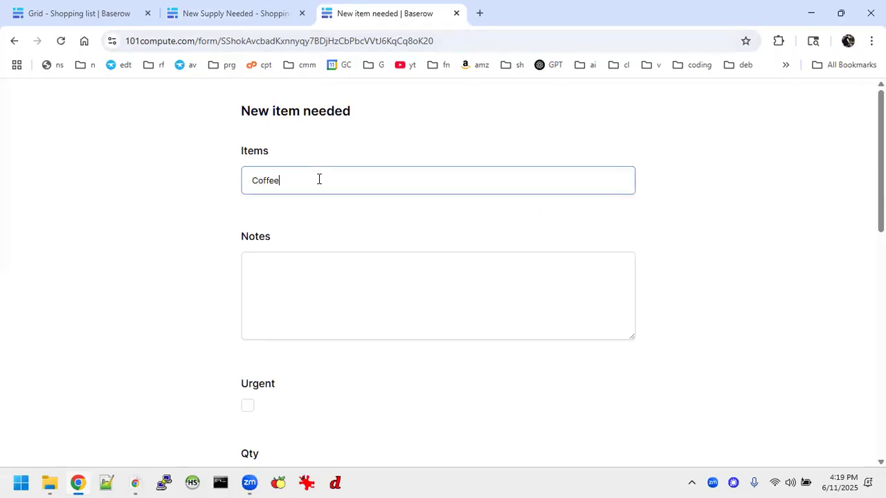
click(337, 293)
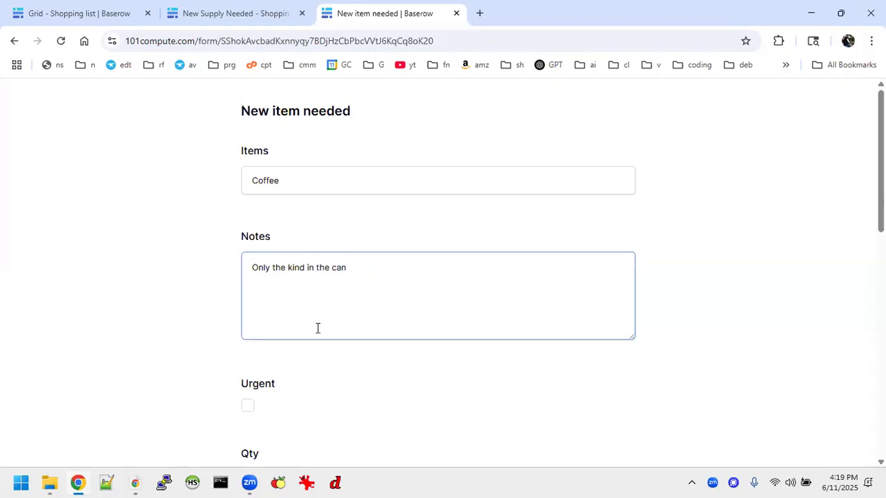
scroll(308, 373, down, 3)
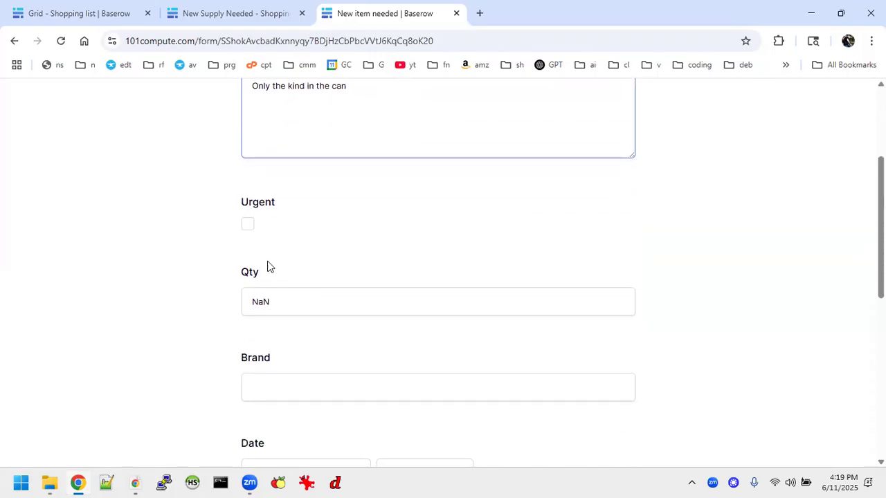
click(248, 227)
scroll(344, 255, down, 2)
click(289, 200)
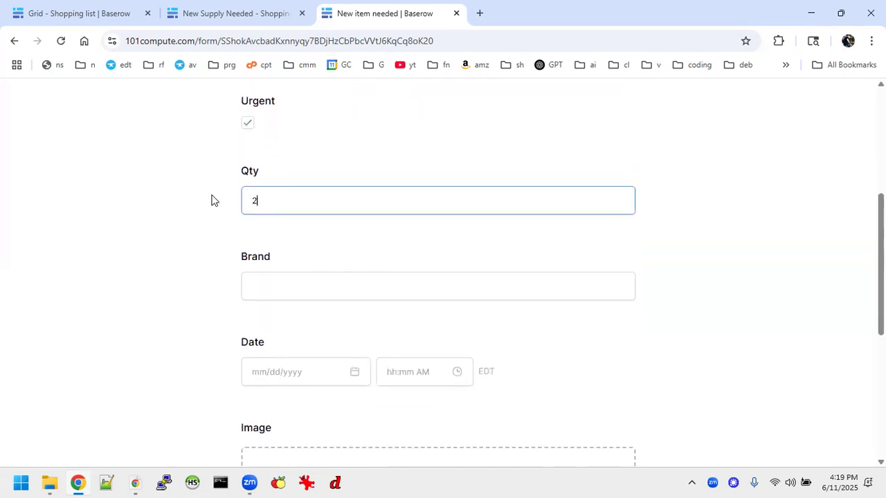
click(279, 285)
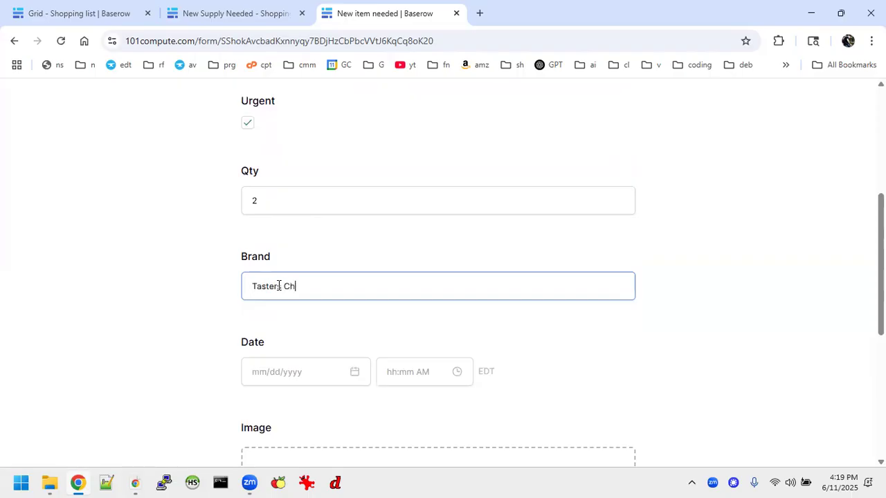
Set the Date field to 06/12/2025 at 06:00 AM.
click(308, 367)
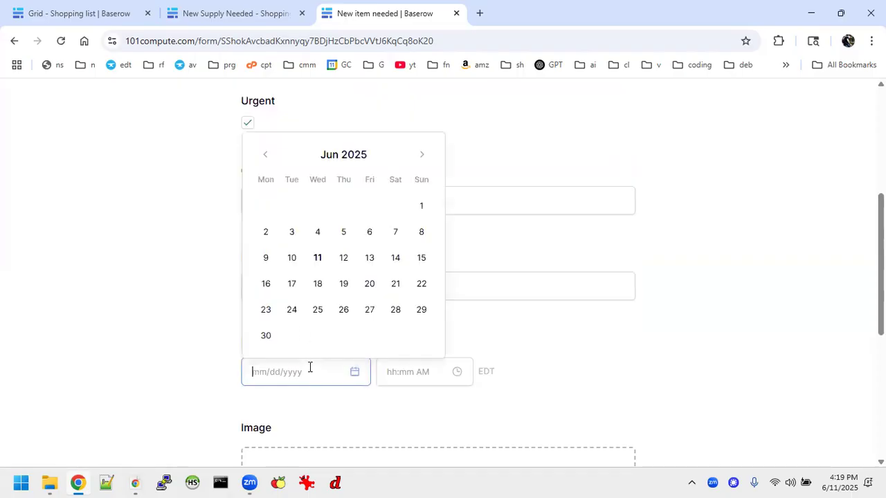
click(342, 258)
click(390, 373)
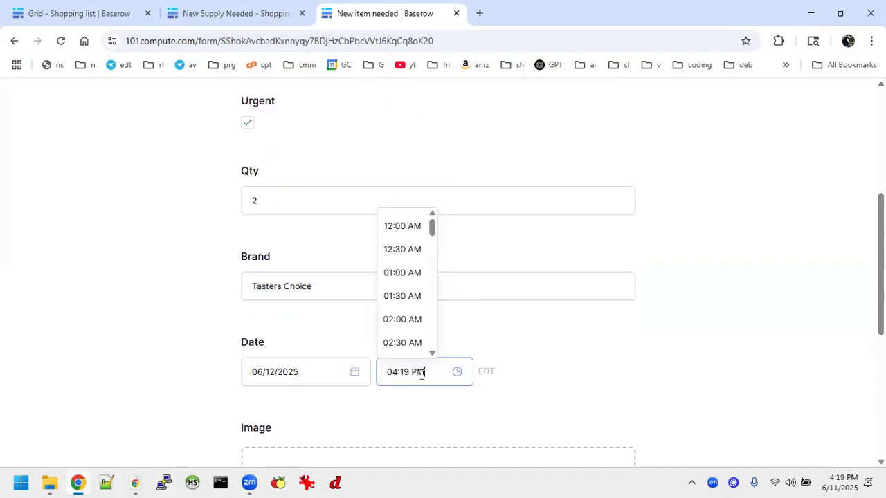
scroll(401, 277, down, 3)
click(402, 278)
Choose Accounting as department and Walmart as store, then submit; Image is flagged required.
scroll(599, 361, down, 3)
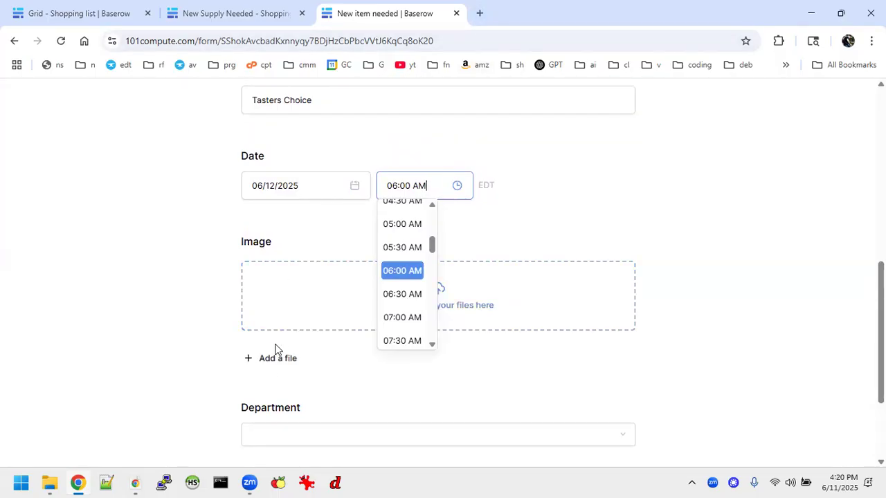
scroll(289, 409, down, 2)
click(300, 307)
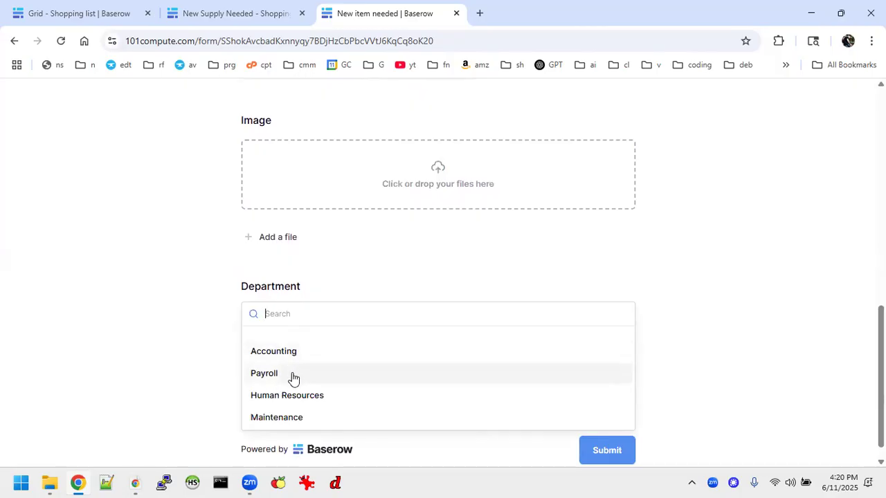
click(287, 361)
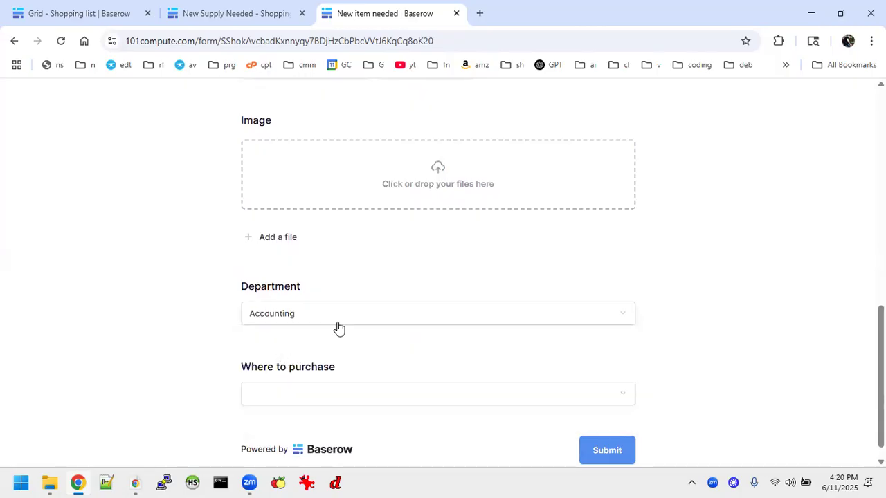
click(311, 402)
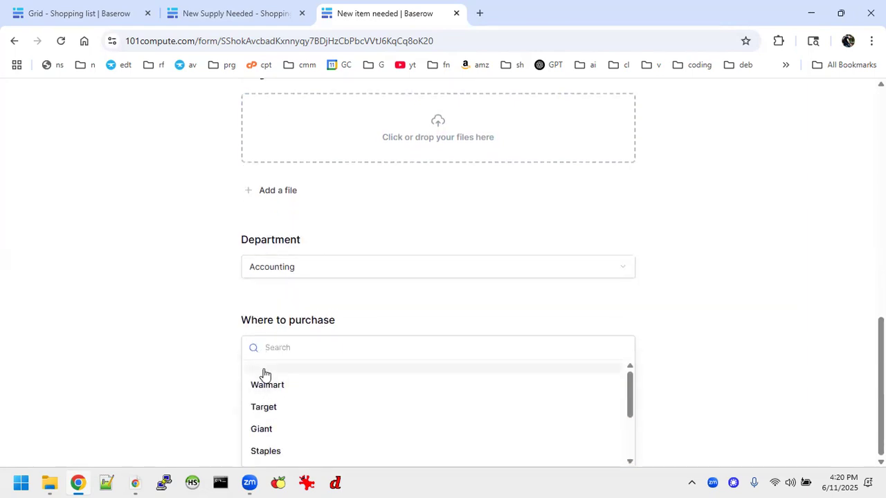
click(269, 391)
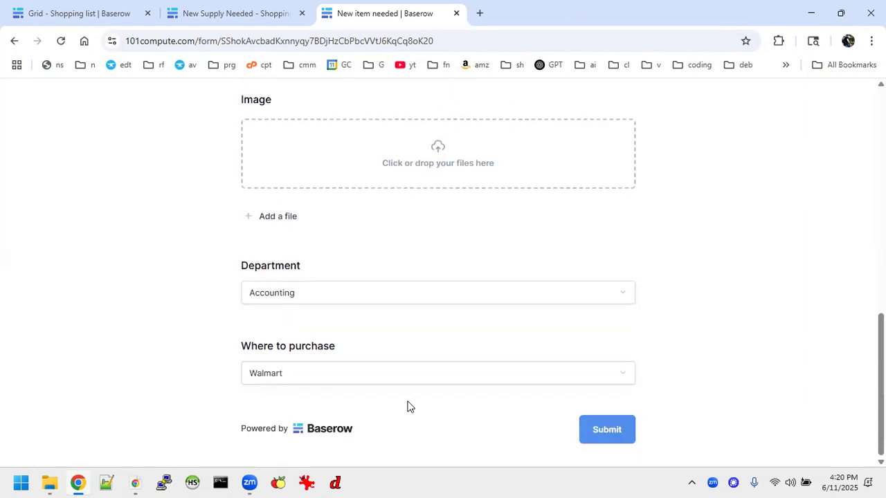
click(608, 431)
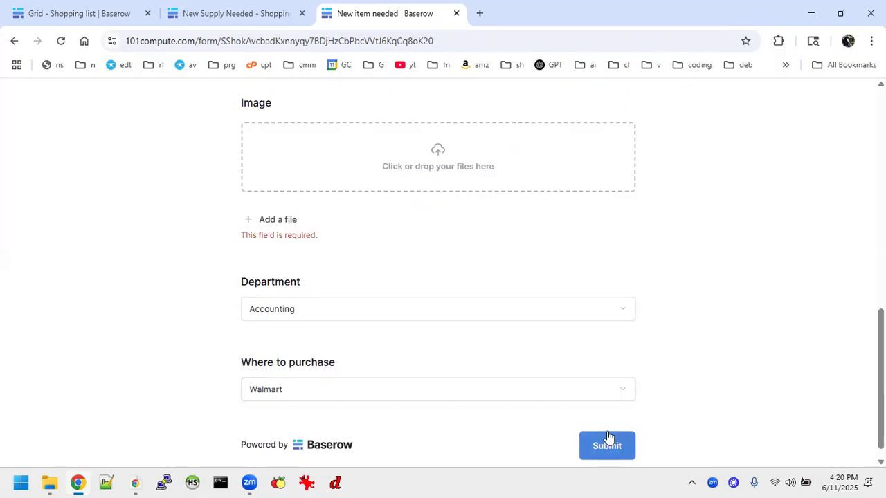
scroll(557, 330, up, 2)
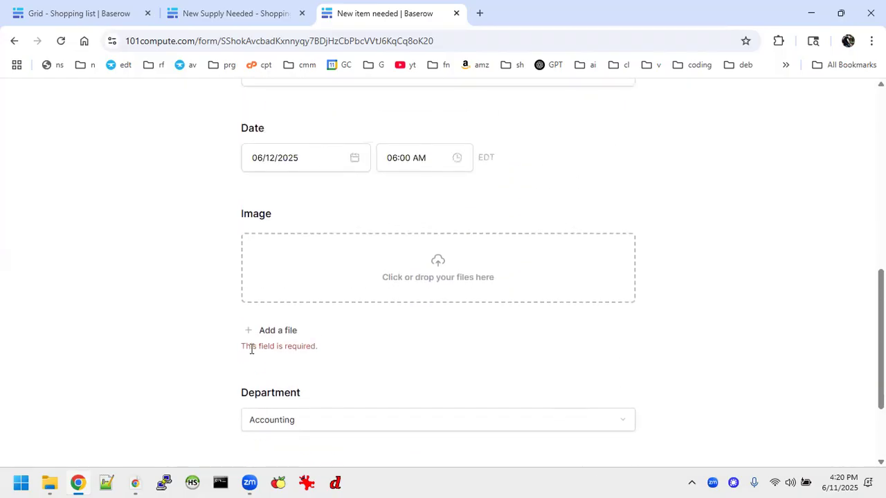
Upload stic.webp from the Downloads folder into the Image field.
click(274, 331)
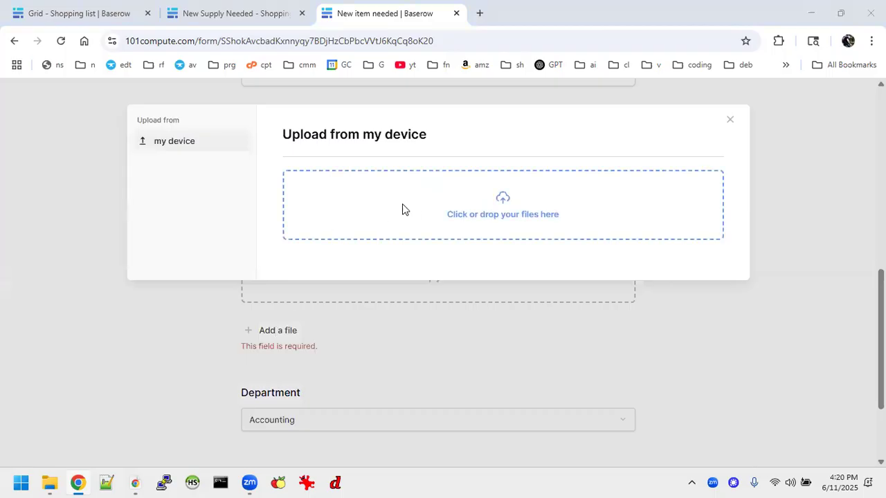
click(425, 203)
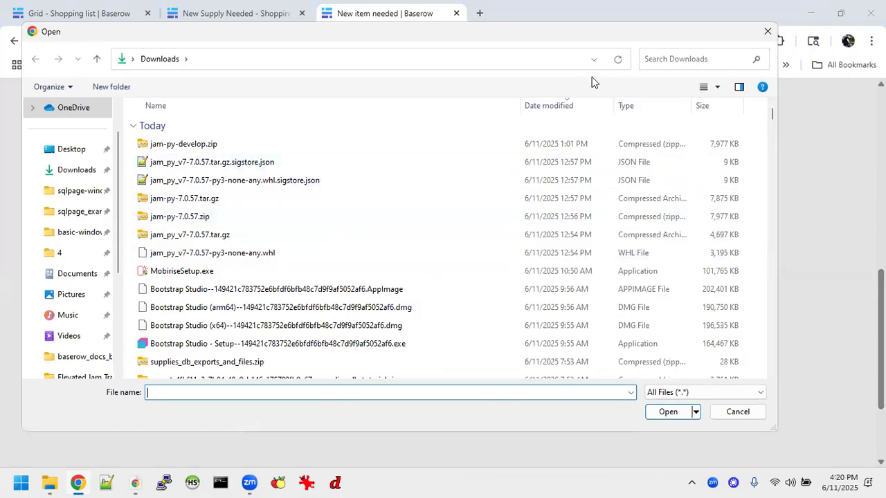
click(666, 59)
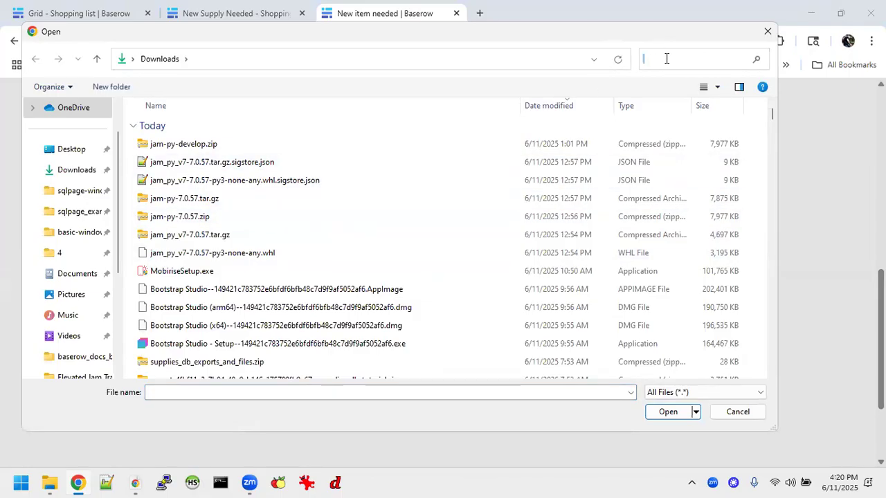
text(*.web)
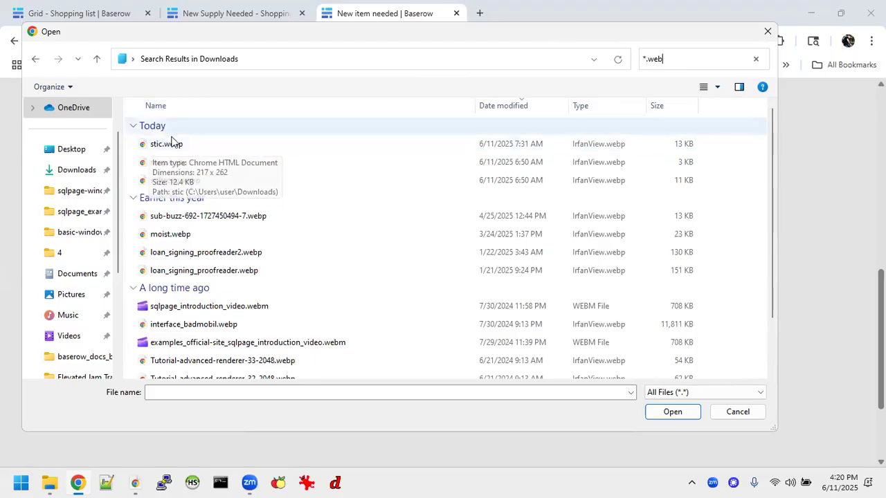
click(168, 149)
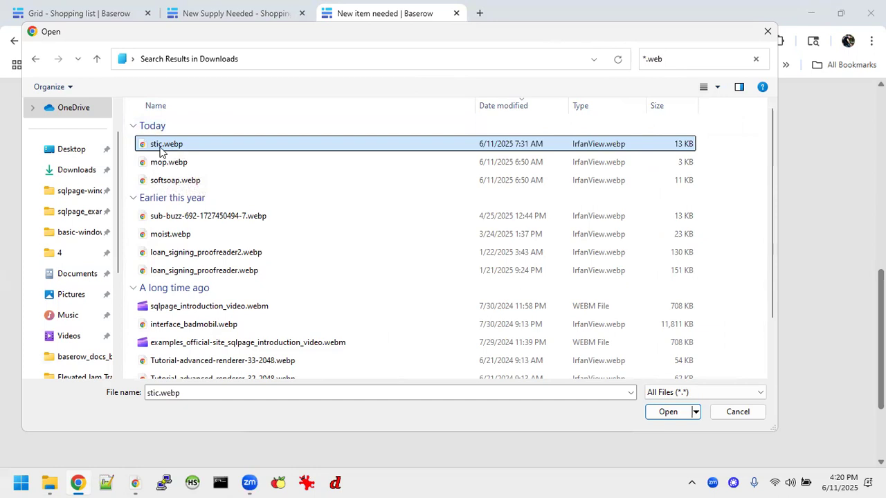
click(671, 414)
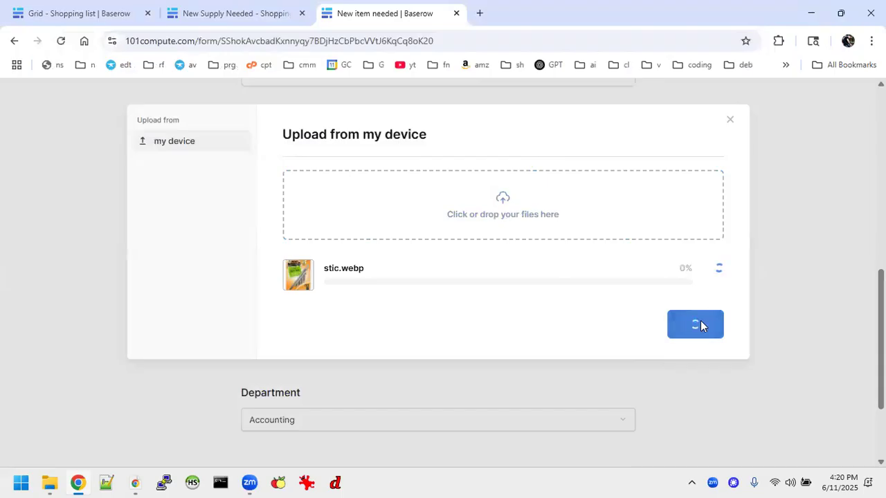
click(700, 320)
Submit the completed supply request form.
scroll(581, 354, down, 1)
scroll(581, 354, down, 3)
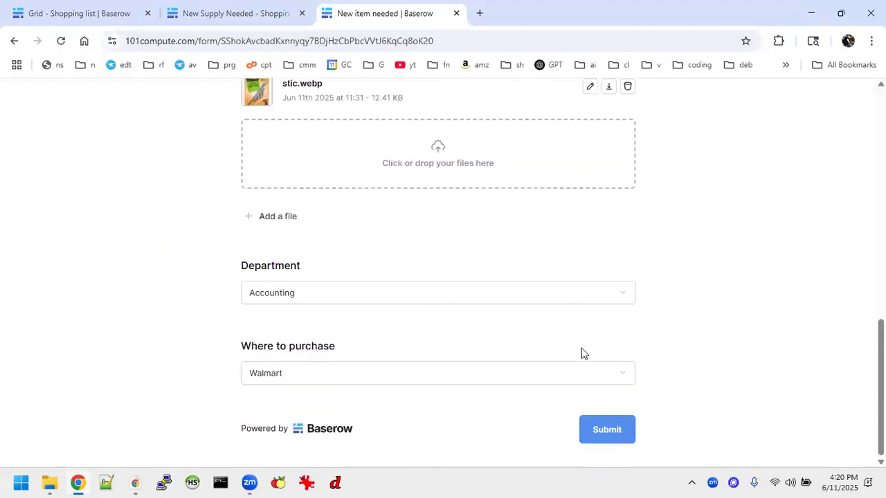
click(613, 428)
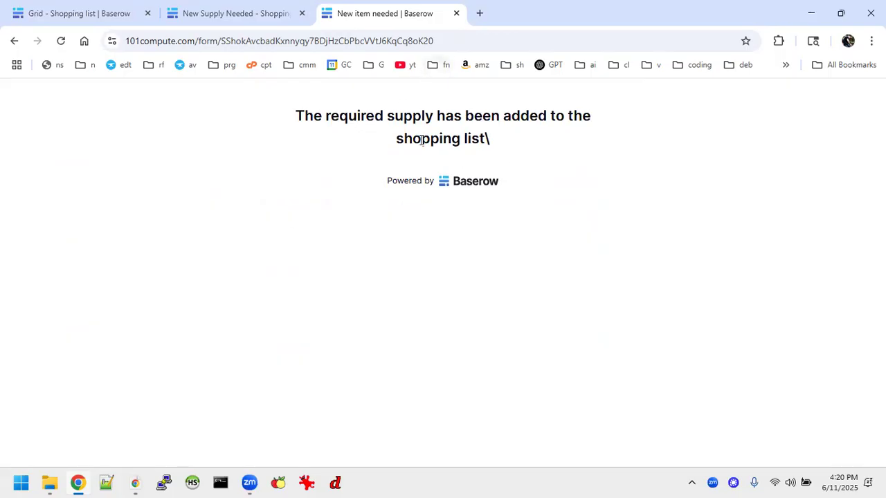
Return to the form editor, leaving the post-submission message unchanged.
click(456, 13)
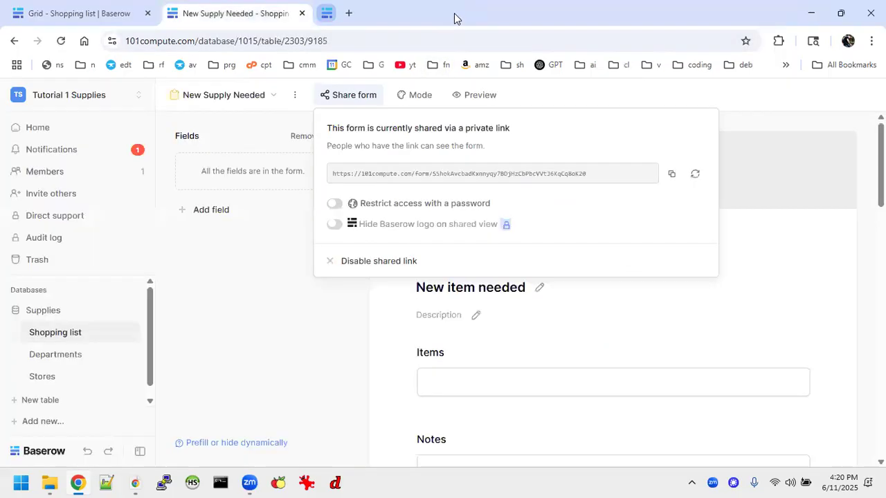
click(281, 327)
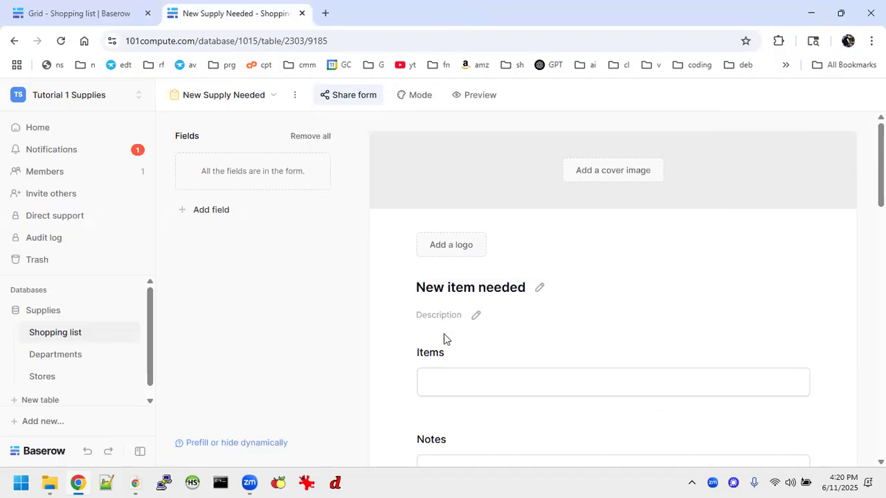
scroll(480, 348, down, 15)
click(678, 382)
click(659, 299)
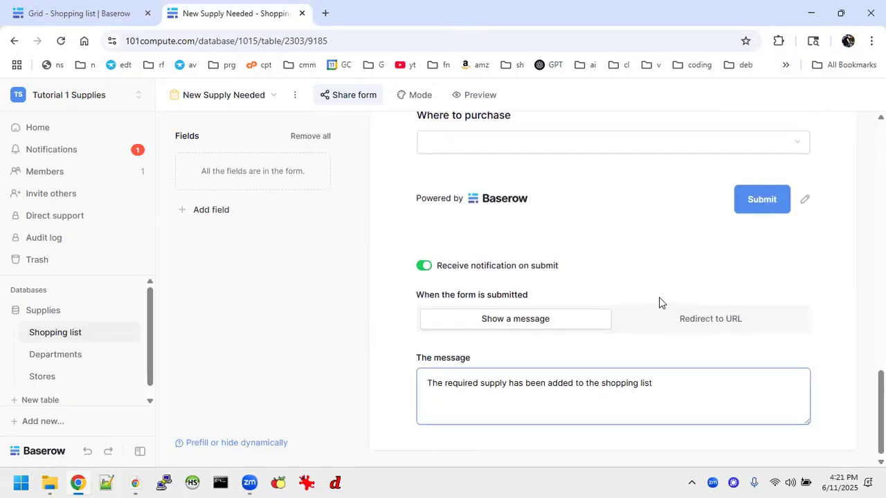
scroll(659, 299, up, 5)
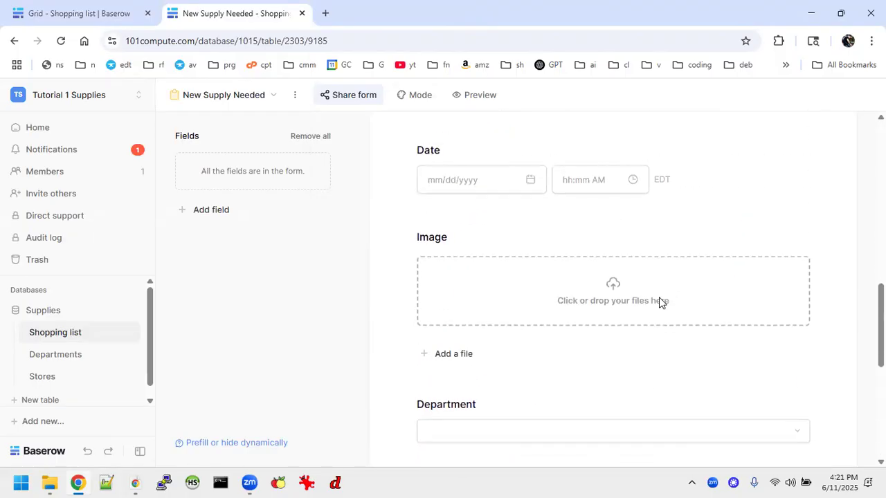
Make Image optional and let Department accept multiple choices with a second row.
click(417, 339)
click(424, 443)
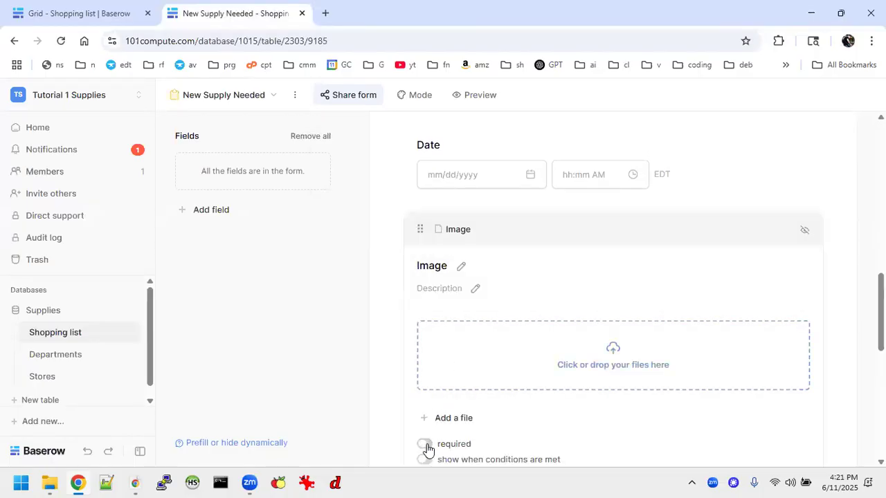
scroll(520, 249, up, 1)
scroll(520, 249, down, 5)
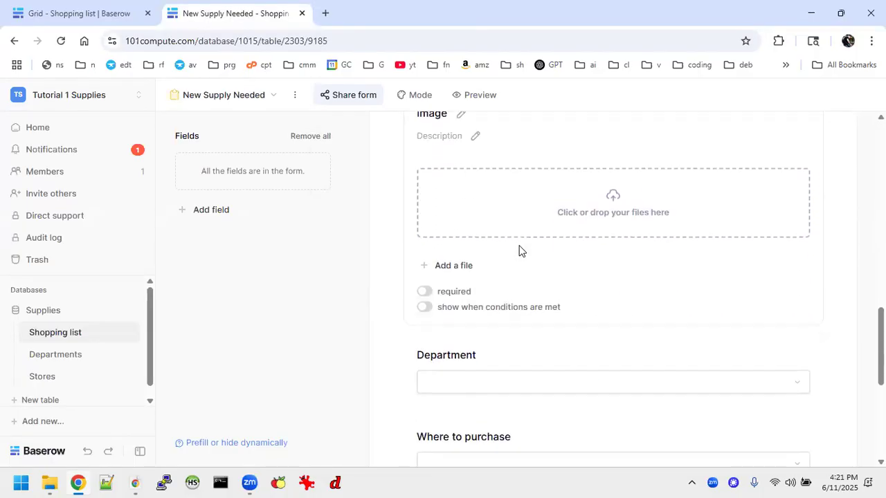
click(439, 240)
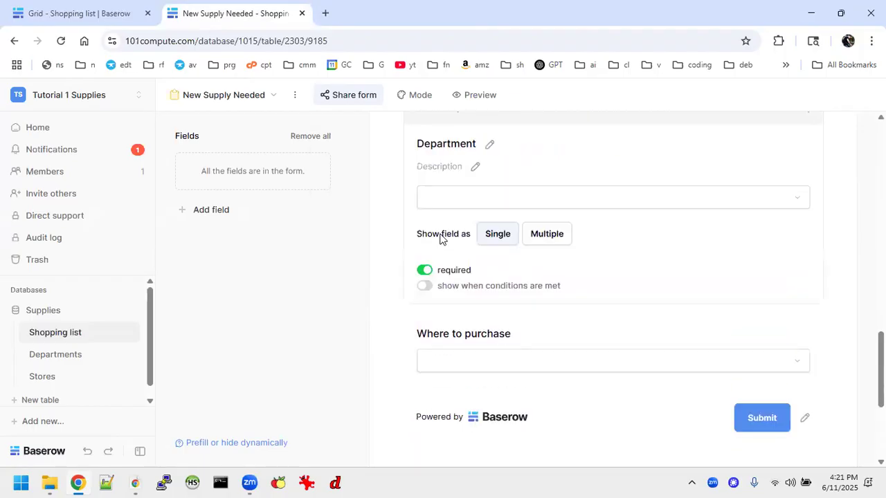
click(546, 235)
click(430, 233)
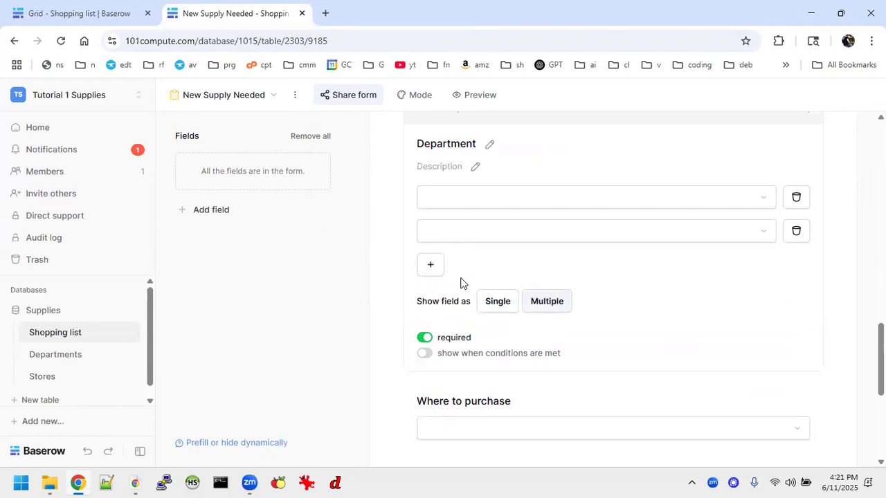
scroll(472, 277, down, 3)
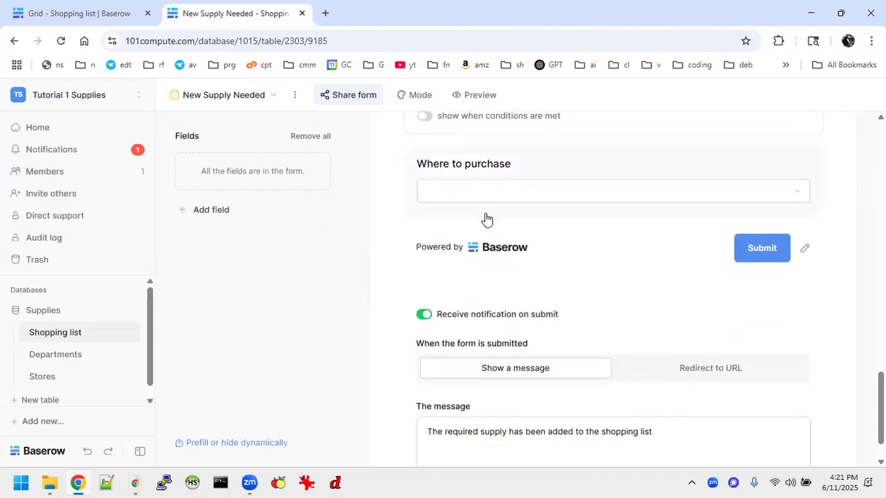
Set Where to purchase to Multiple and add four more store choice rows.
click(786, 194)
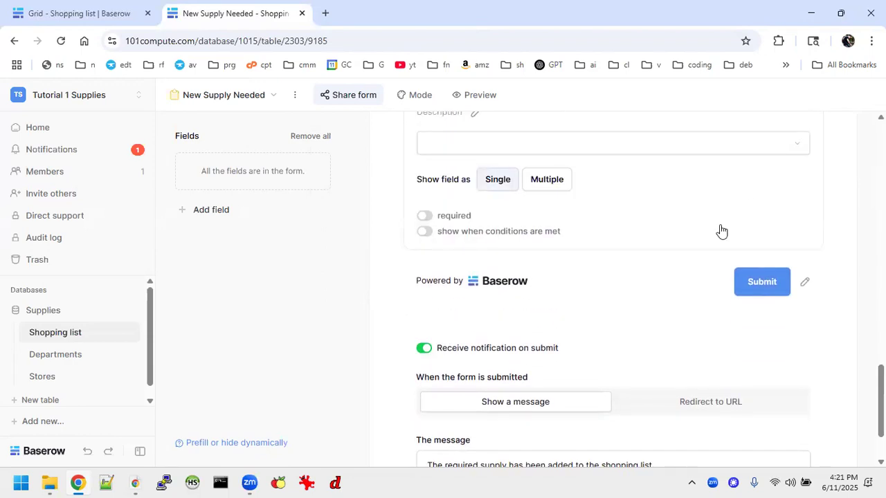
scroll(642, 168, up, 2)
click(551, 321)
click(432, 281)
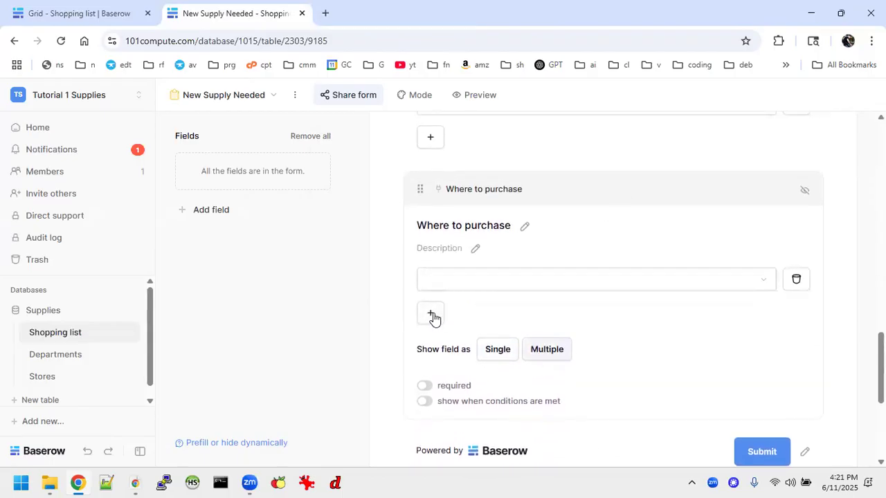
click(433, 315)
click(430, 347)
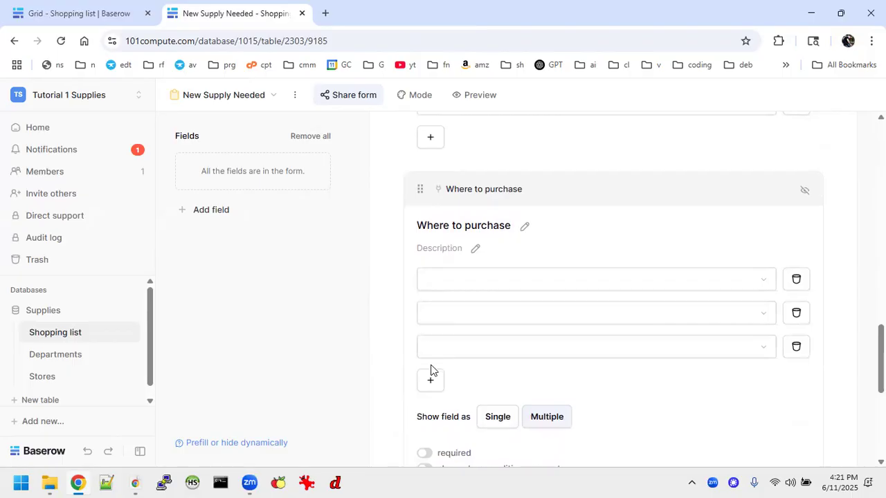
click(430, 379)
scroll(391, 283, down, 5)
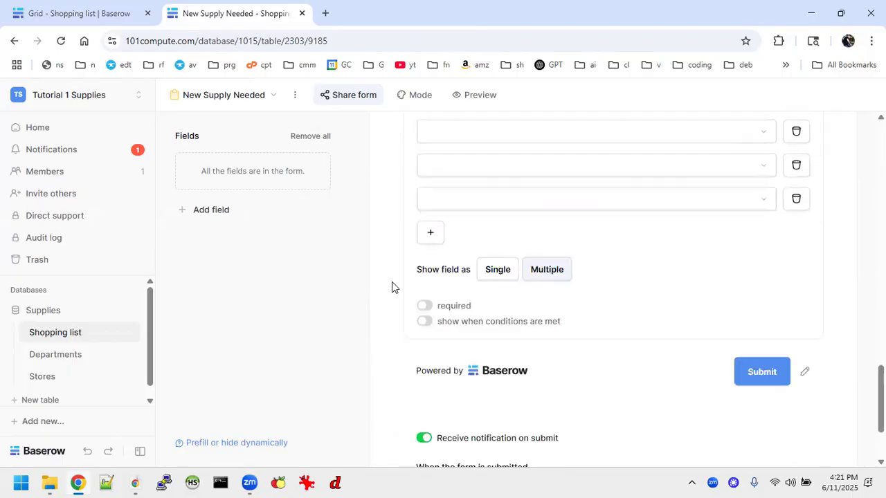
click(585, 232)
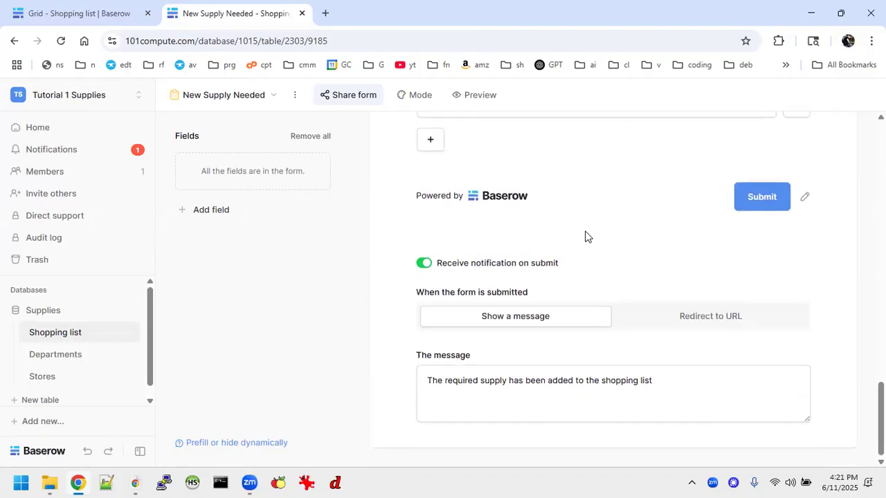
click(325, 13)
Load the pasted public form link and choose Accounting and Human Resources as departments.
text(https://101compute.com/form/SShokAvcbadKxnnyqy7BDjHzCbPbcVVtJ6KqCq8oK20)
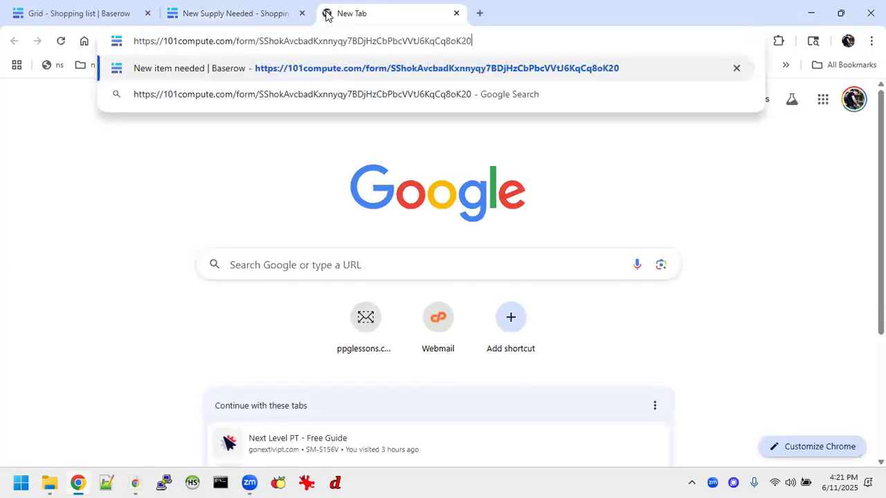
key(Return)
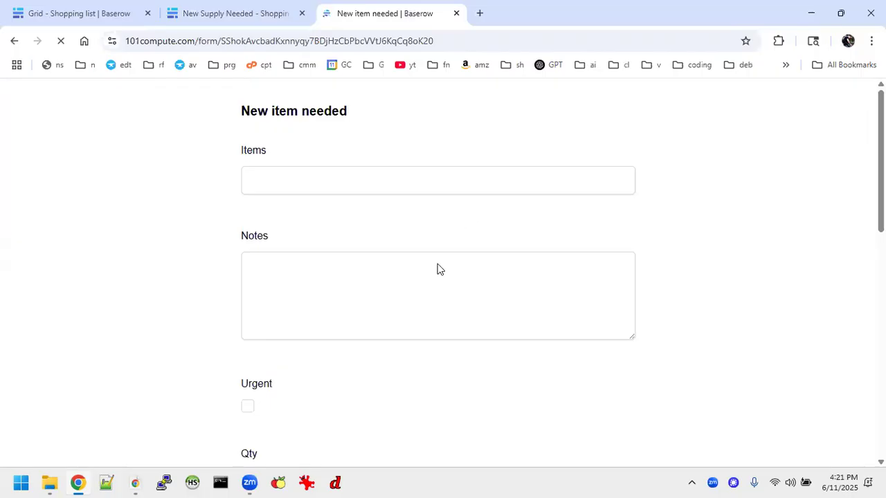
scroll(436, 271, down, 3)
scroll(435, 274, down, 4)
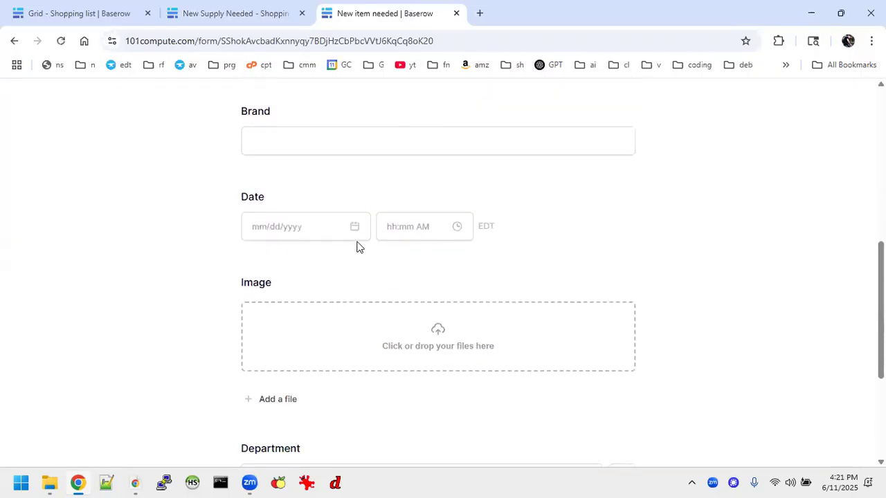
scroll(331, 310, down, 3)
click(306, 265)
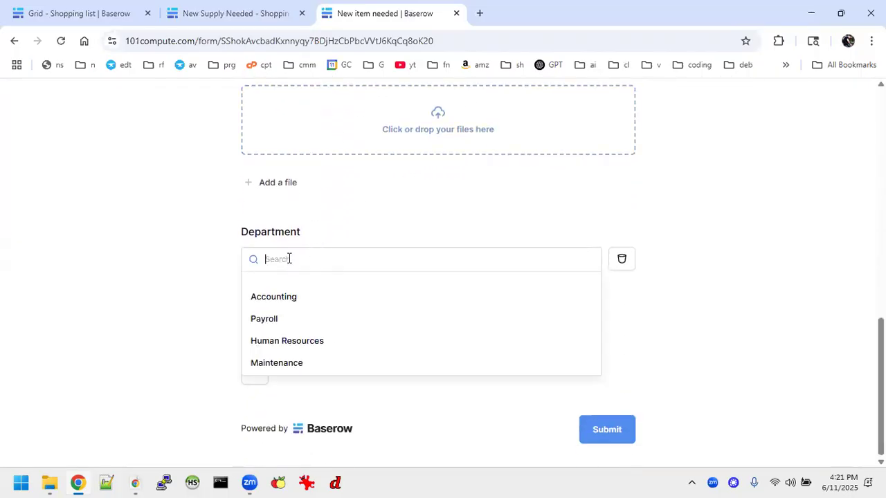
click(277, 304)
click(251, 295)
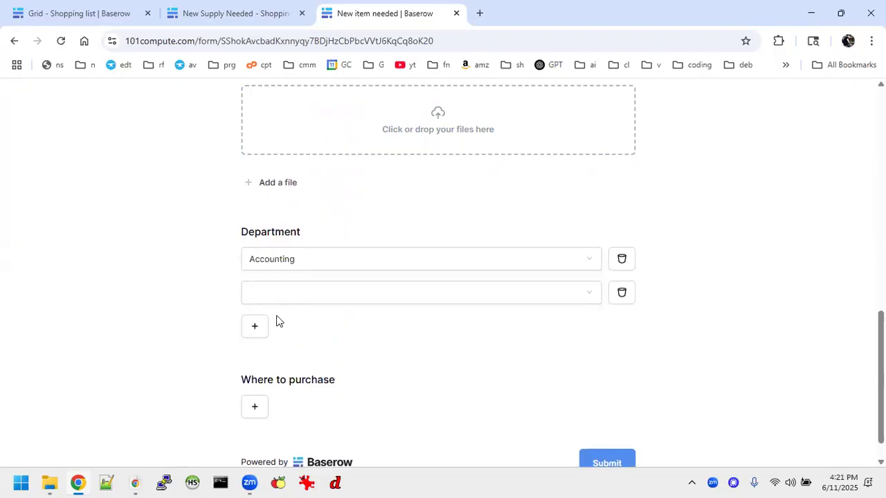
click(276, 293)
click(284, 374)
Add Target and Walmart as places to purchase and submit; Items is flagged required.
scroll(348, 374, down, 1)
click(255, 374)
click(325, 374)
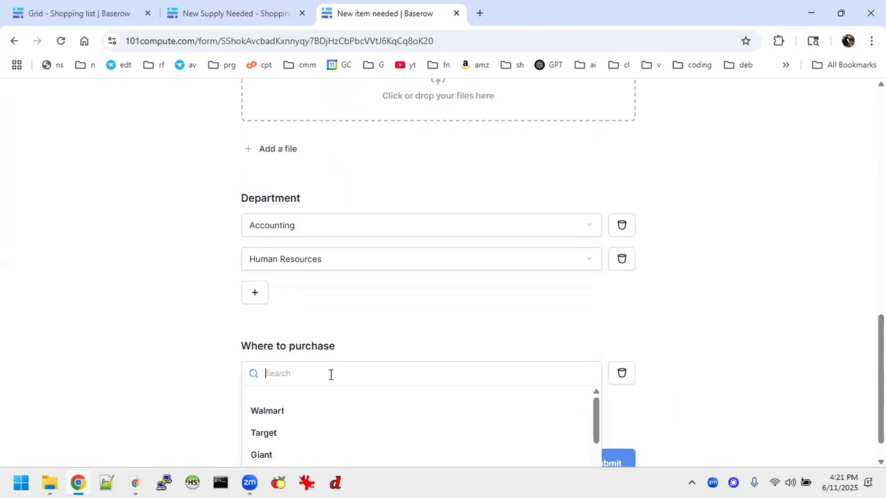
click(275, 430)
click(251, 411)
click(295, 408)
click(274, 446)
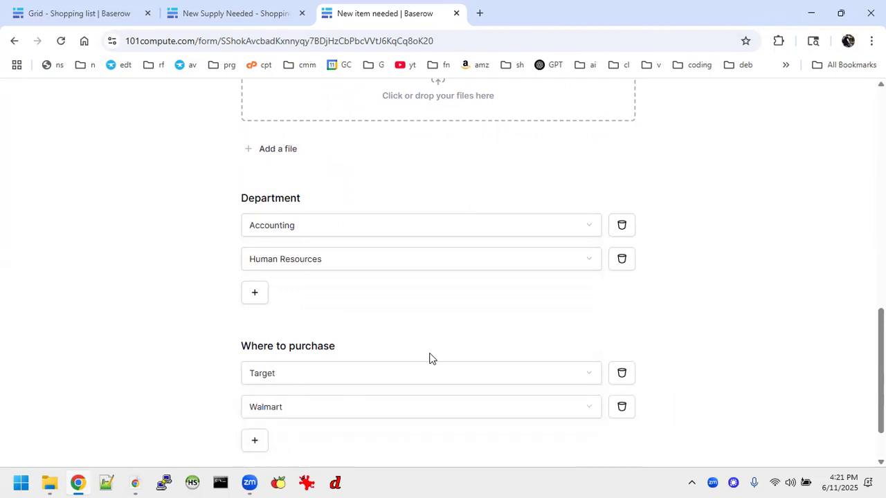
scroll(688, 192, down, 1)
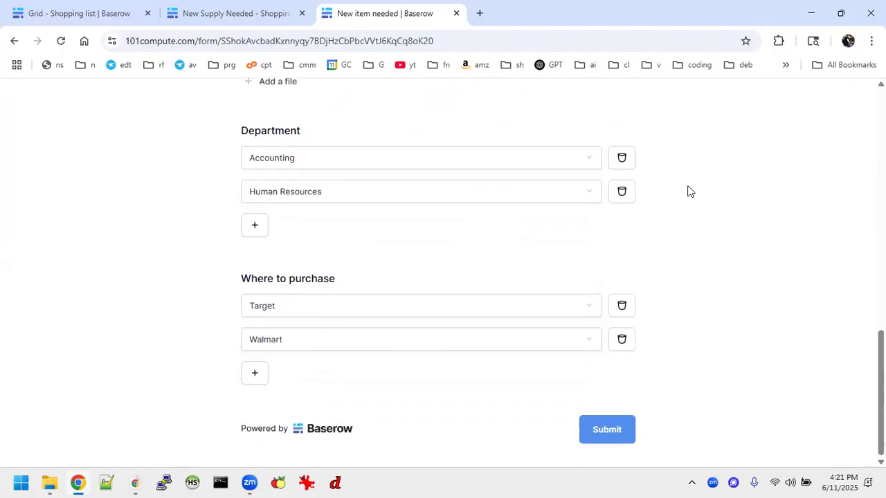
click(607, 430)
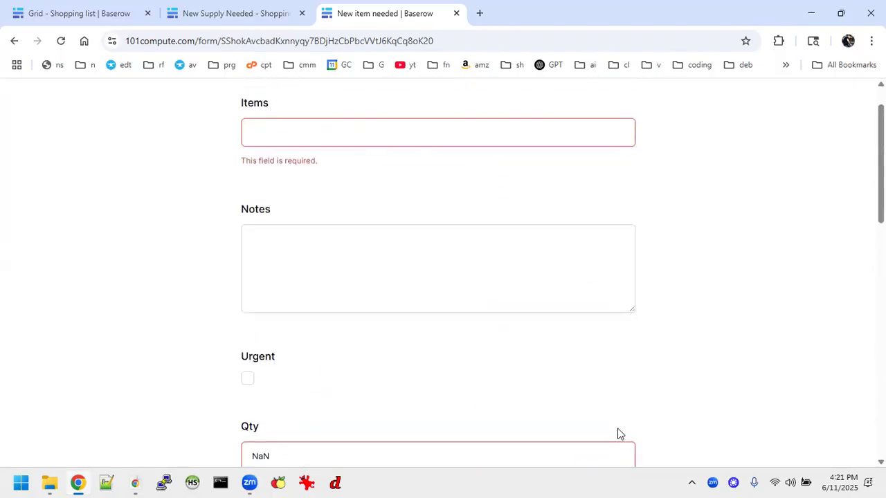
Enter Envelopes as the item and 100 as the quantity.
click(374, 134)
text(Envelopes)
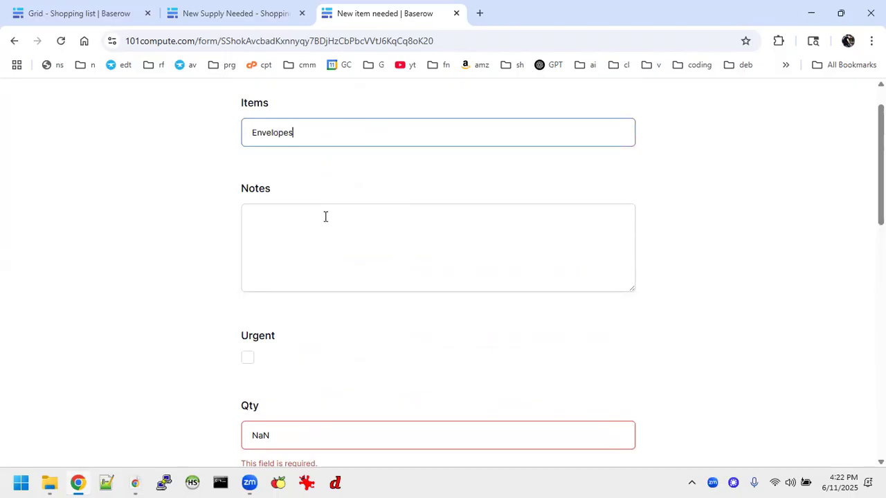
click(330, 237)
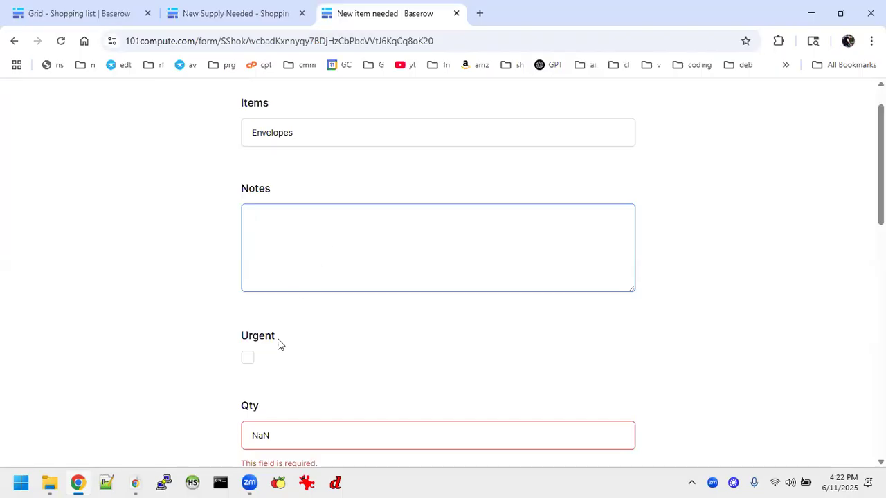
scroll(313, 335, down, 2)
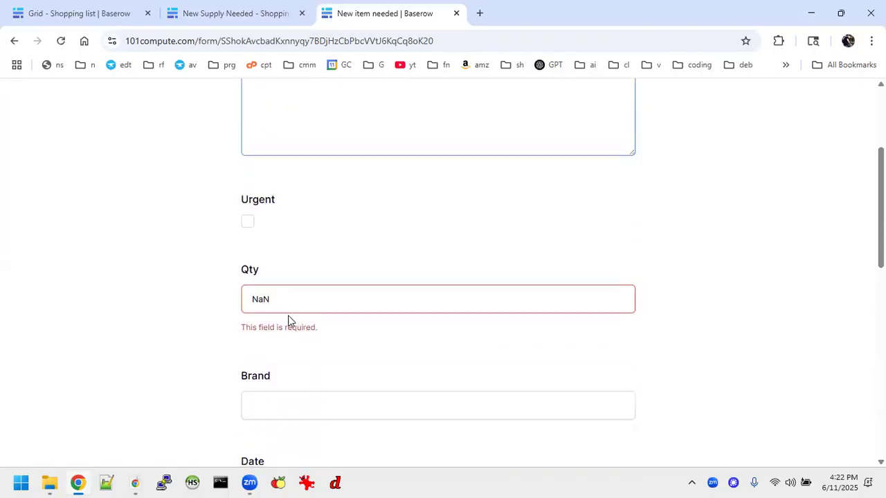
click(288, 298)
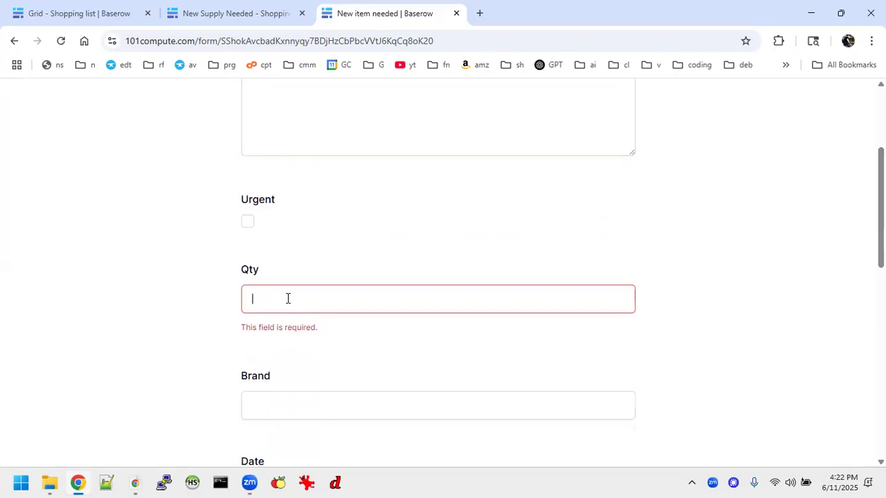
text(100)
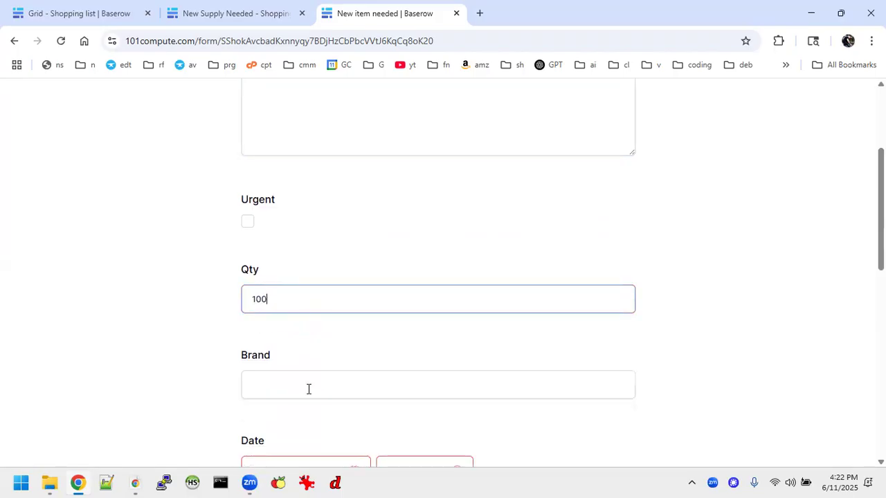
scroll(304, 385, down, 3)
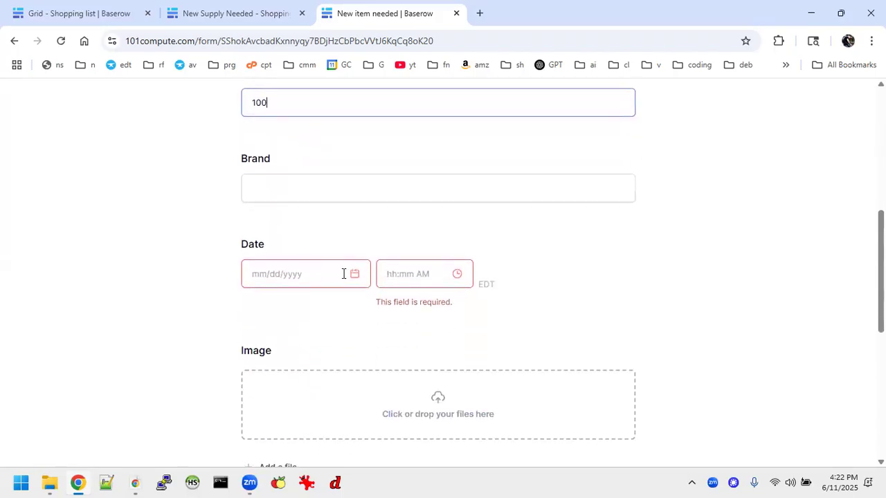
Set the date to 06/14/2025 and submit the form.
click(302, 282)
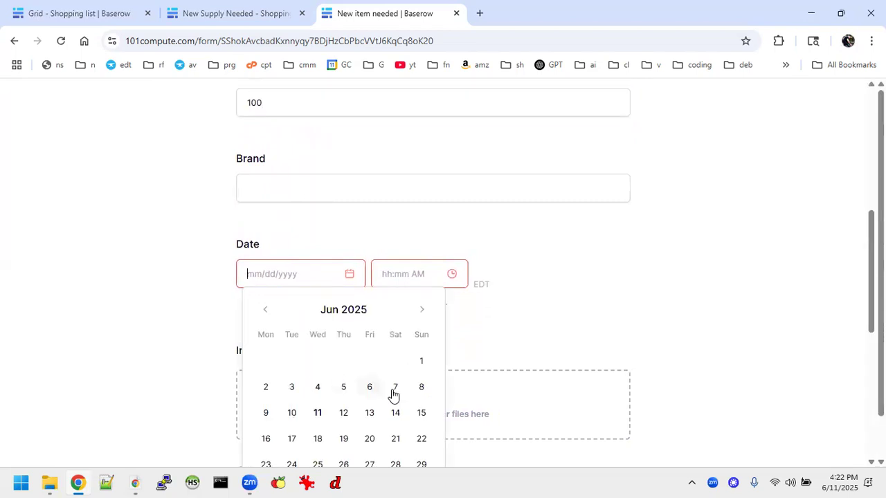
click(367, 419)
click(395, 413)
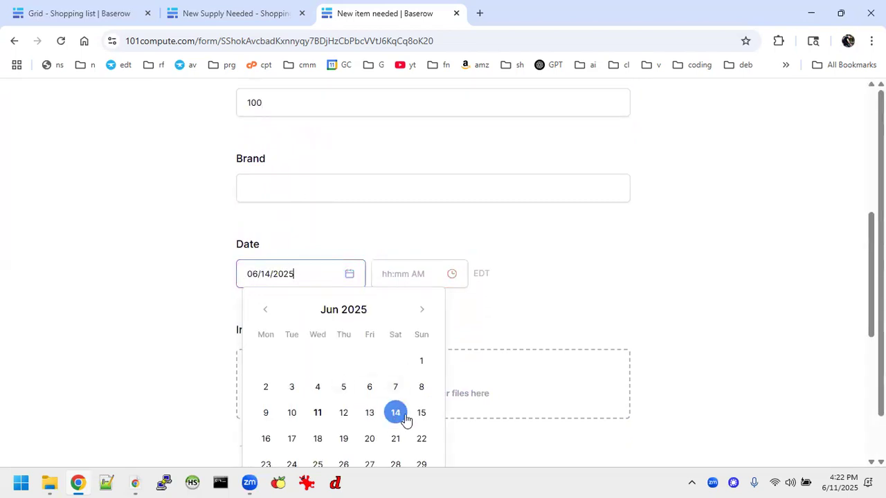
click(546, 308)
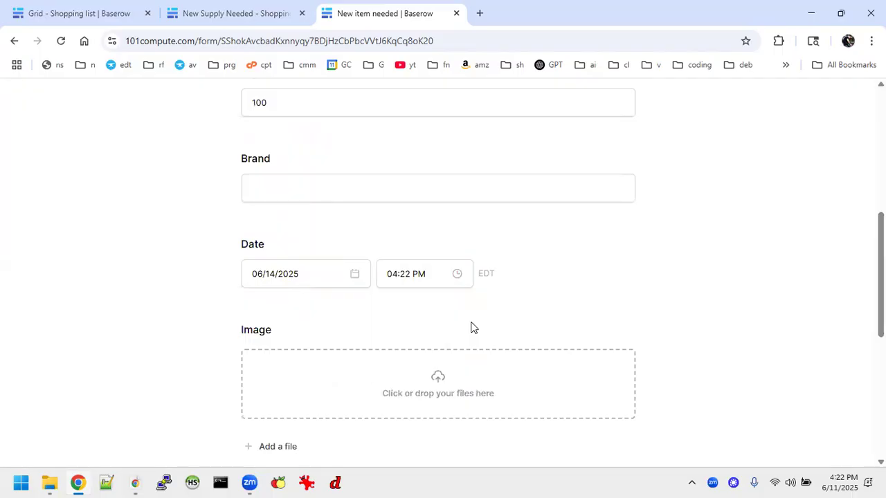
scroll(471, 327, down, 2)
scroll(350, 329, down, 3)
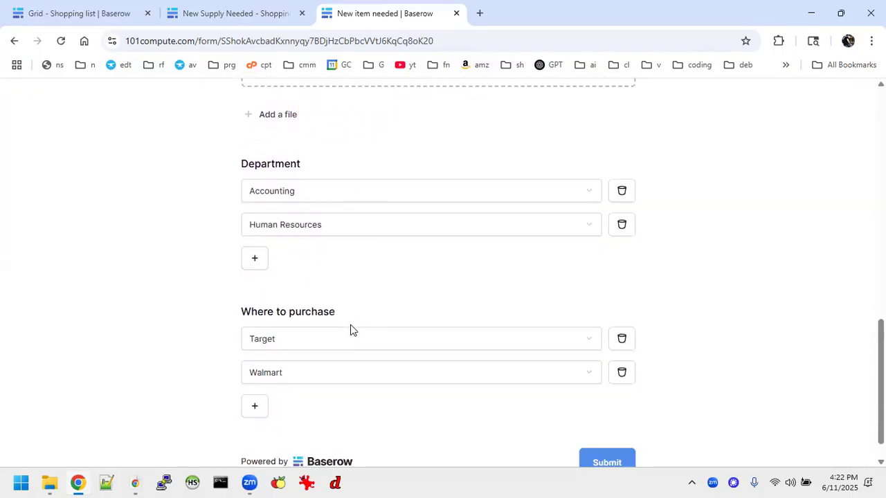
scroll(350, 326, down, 1)
click(619, 433)
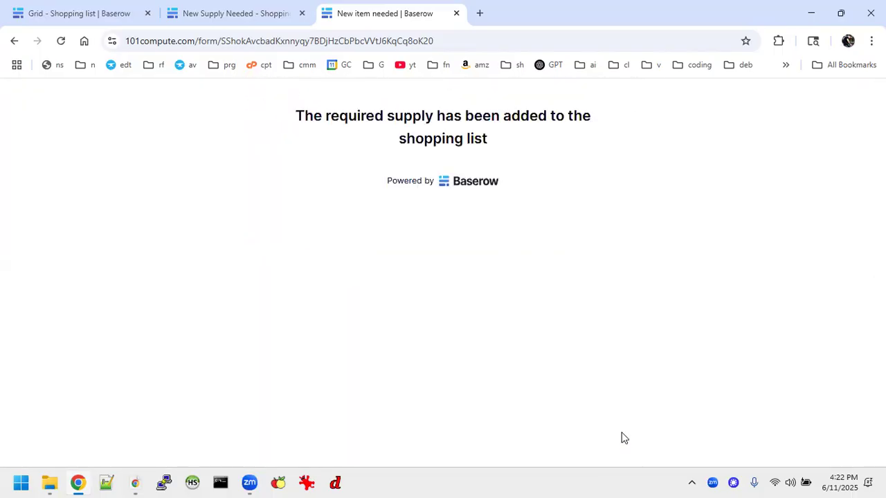
Turn off the Date field's required setting and close the submitted-form confirmation tab.
click(215, 15)
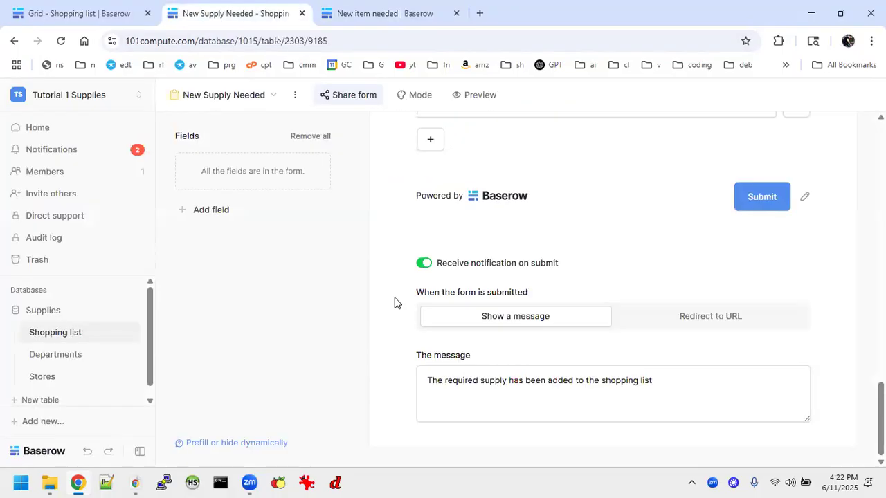
scroll(586, 300, up, 8)
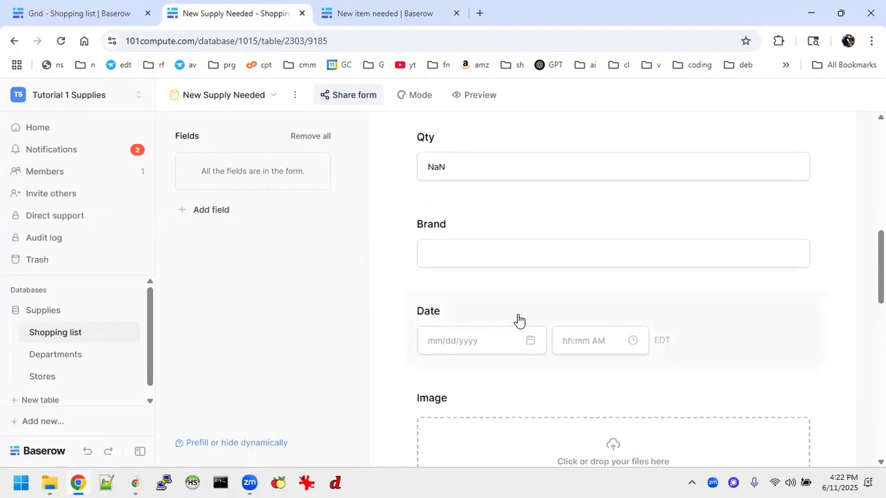
click(460, 369)
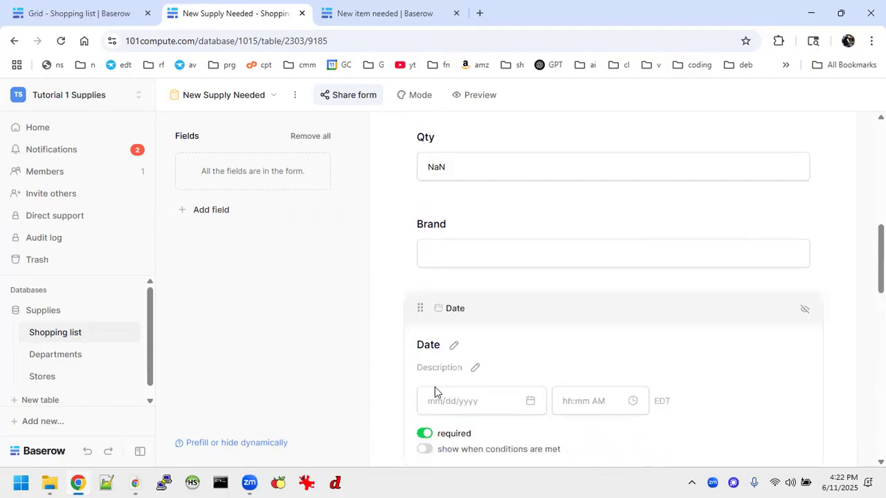
click(425, 434)
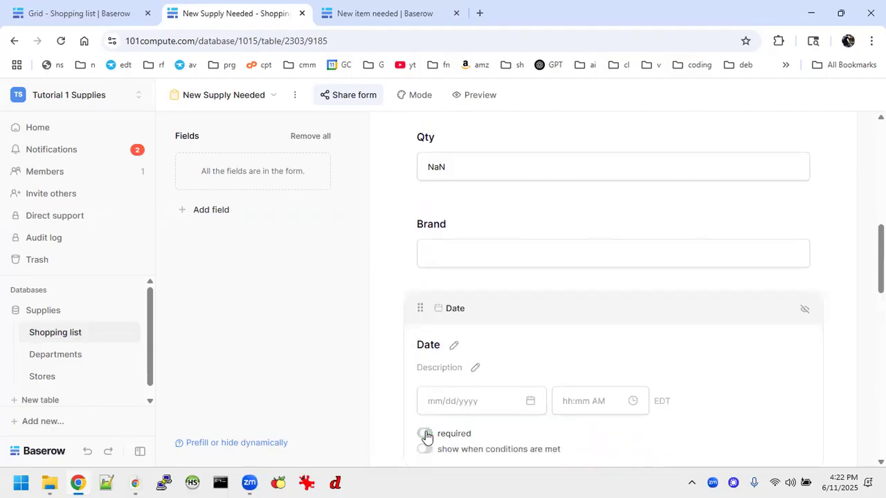
click(377, 10)
click(456, 13)
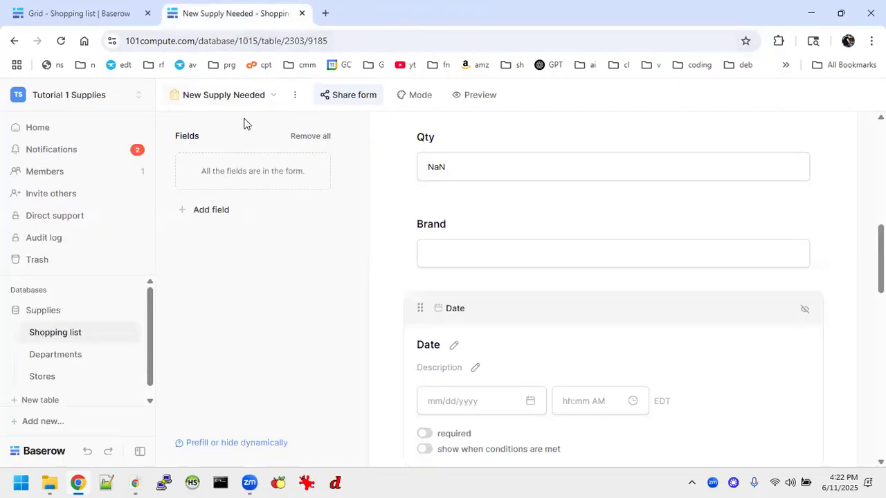
Mark both form-submission notifications as read.
click(66, 152)
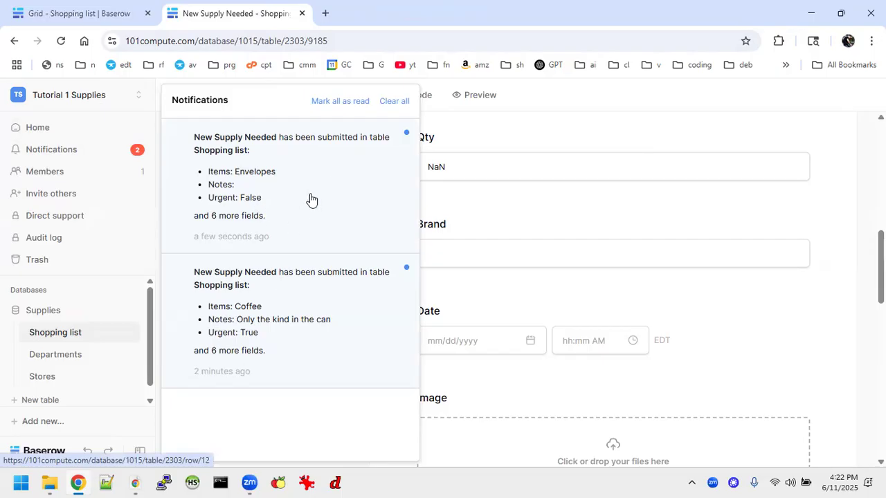
click(350, 101)
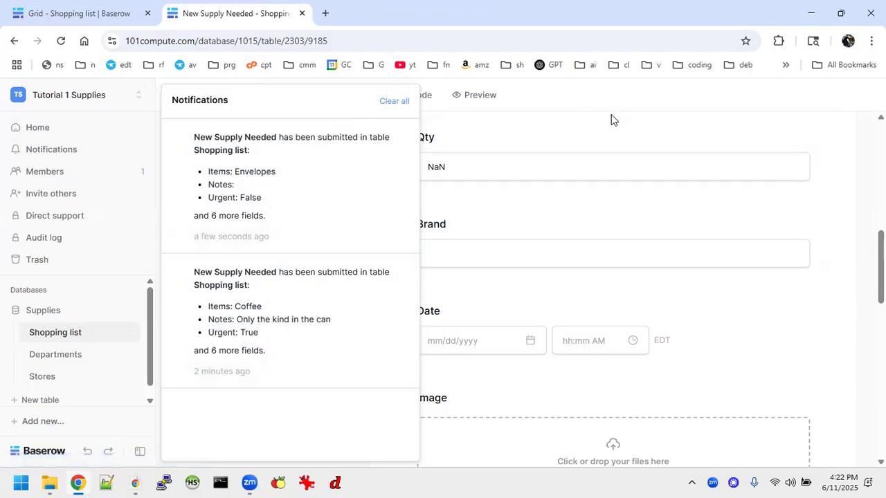
click(842, 226)
scroll(668, 287, down, 10)
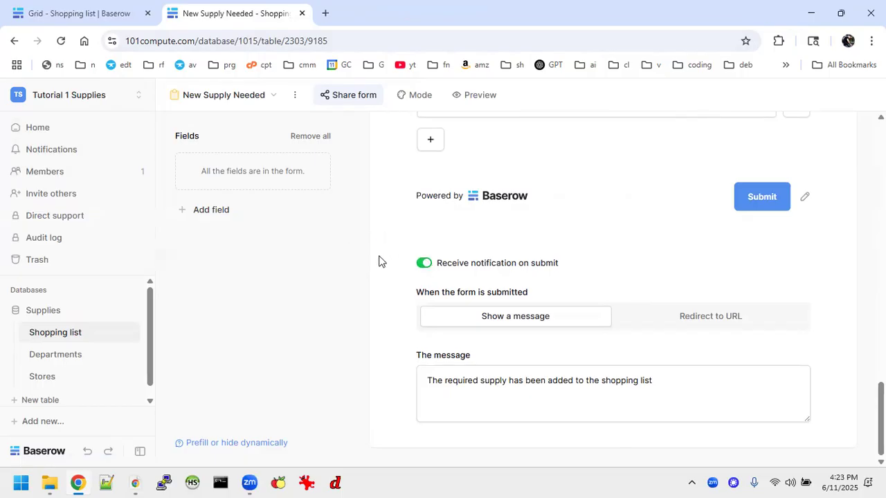
scroll(379, 261, up, 5)
scroll(380, 247, up, 10)
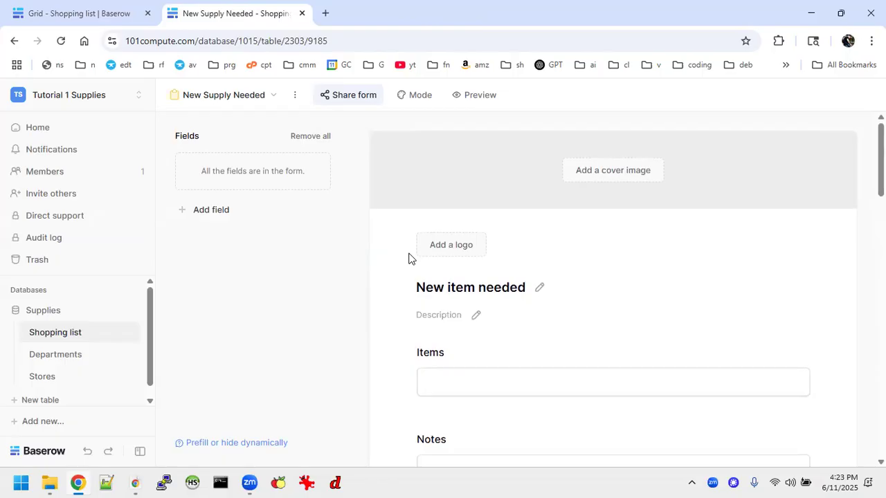
Switch back to the Shopping list Grid view, now showing the Envelopes row.
click(238, 94)
click(224, 173)
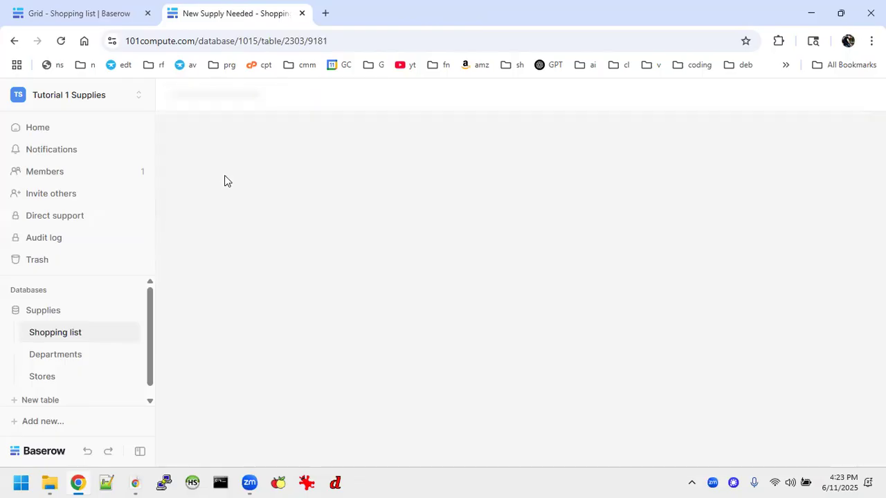
click(201, 100)
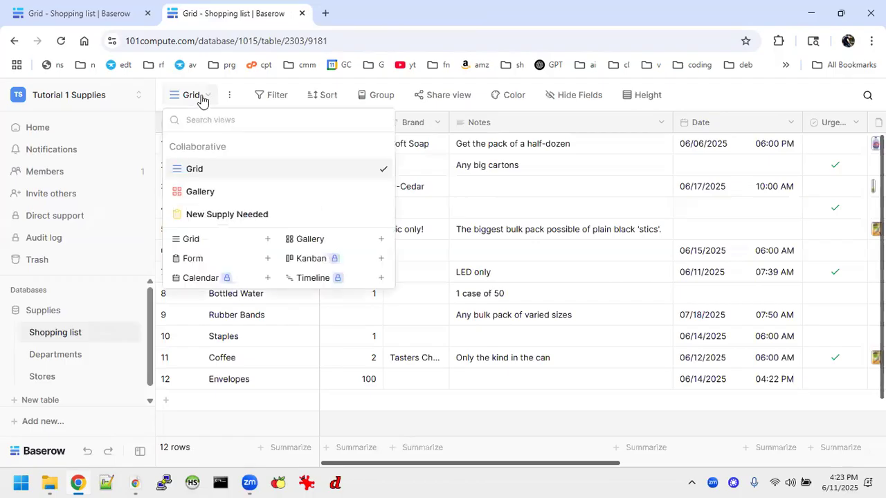
Switch to the Gallery view, create and copy its share link, and paste it into a new tab.
click(208, 193)
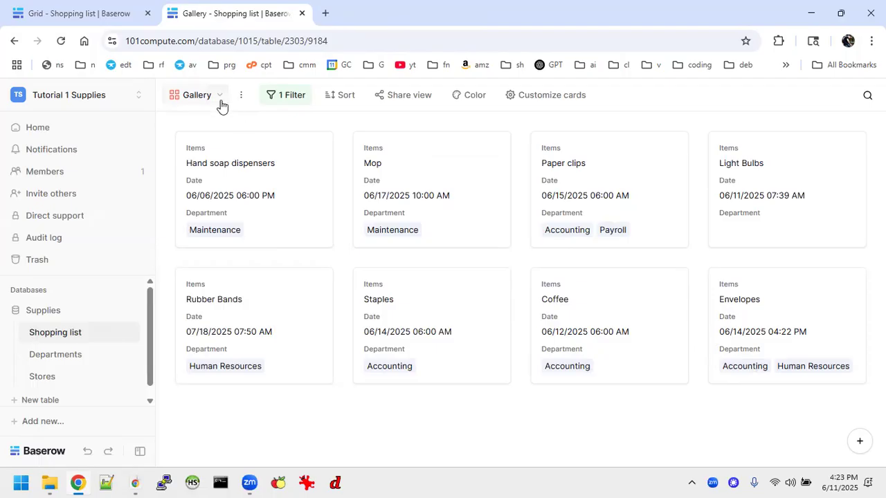
click(409, 97)
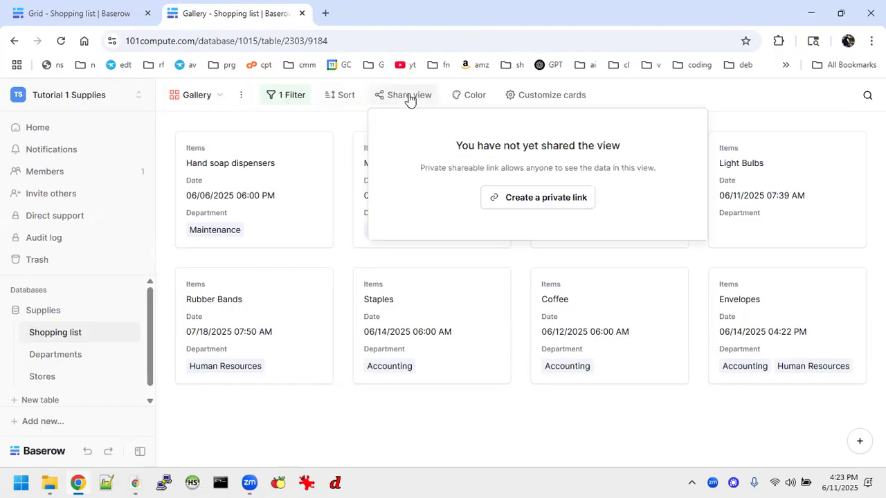
click(526, 199)
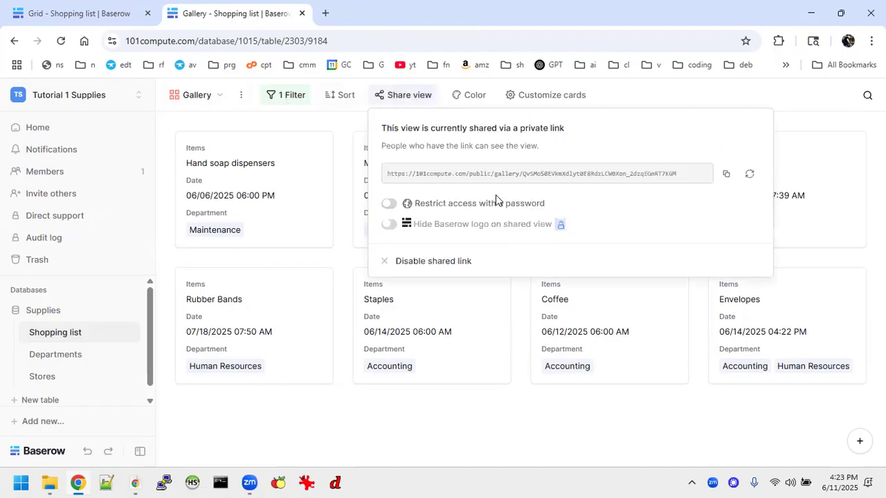
click(726, 173)
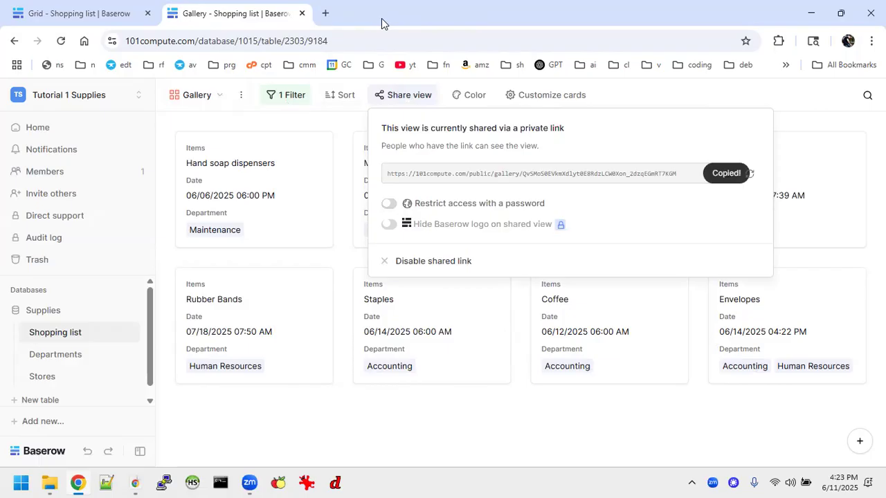
click(326, 13)
key(ctrl+v)
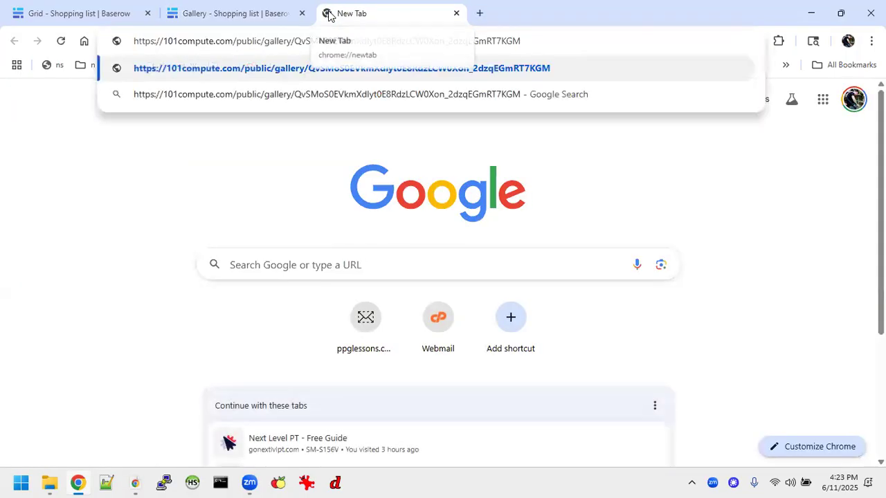
Sort the public gallery by Date oldest first, then return to the Shopping list gallery tab.
key(Return)
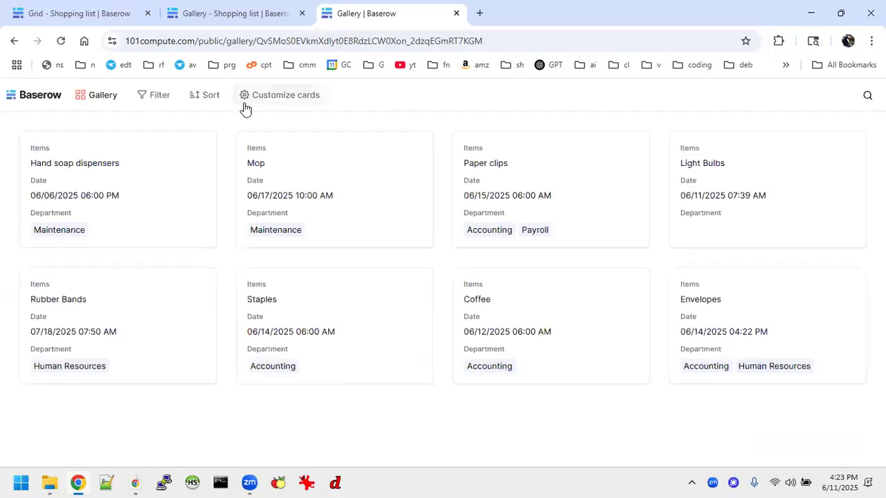
click(206, 104)
click(235, 183)
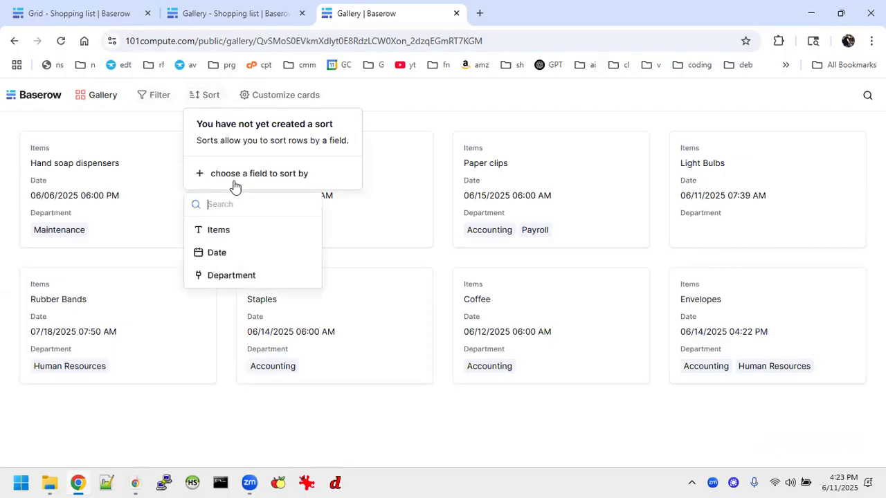
click(217, 256)
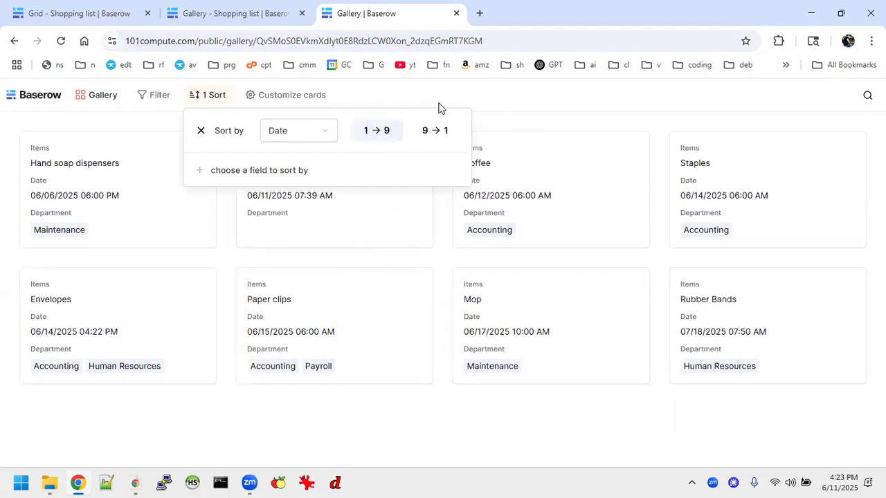
click(425, 132)
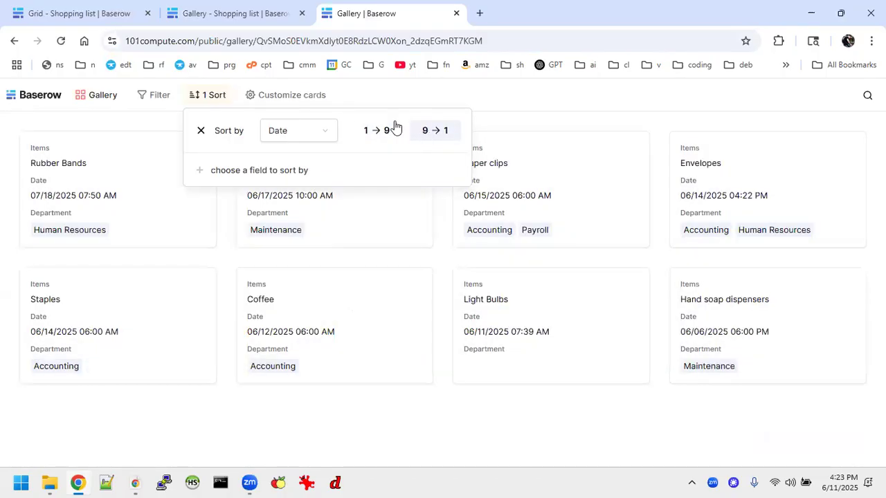
click(378, 128)
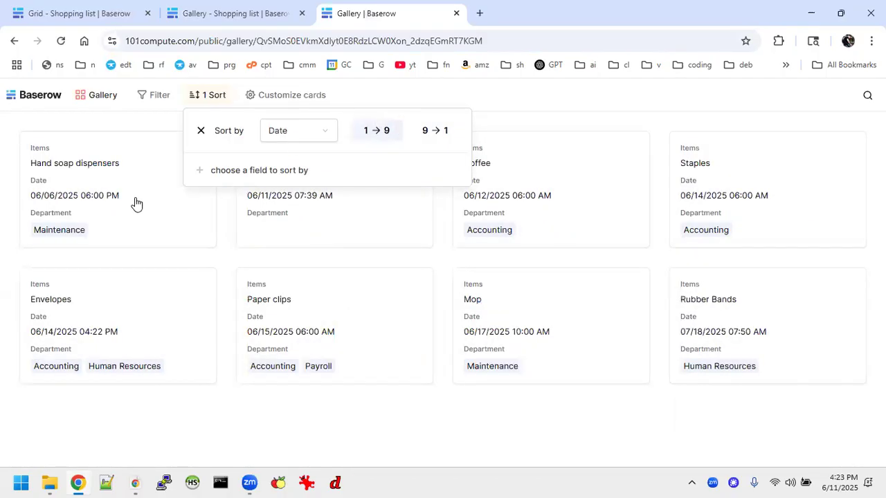
click(520, 99)
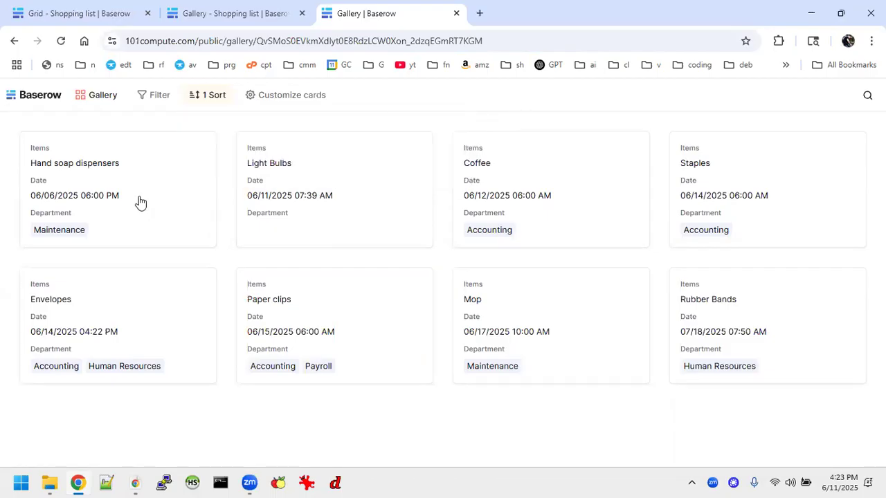
click(207, 13)
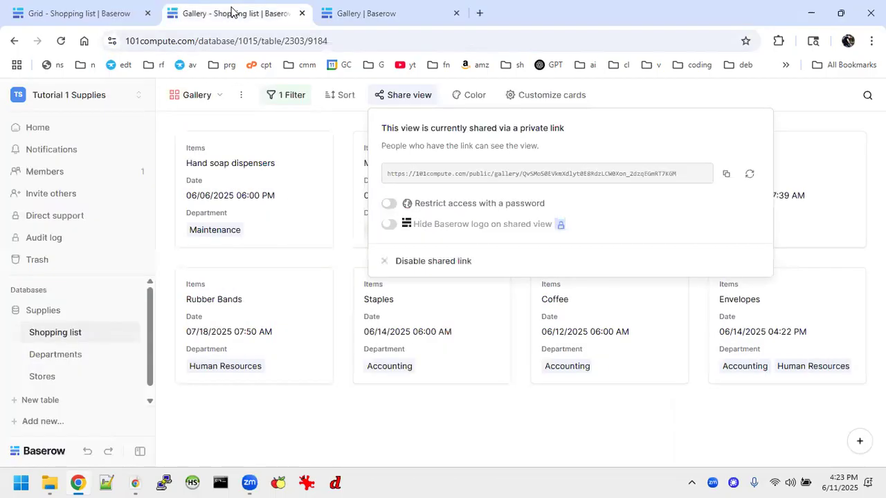
Filter the public gallery to Items containing 'er', then open and close Customize cards.
click(299, 124)
click(296, 105)
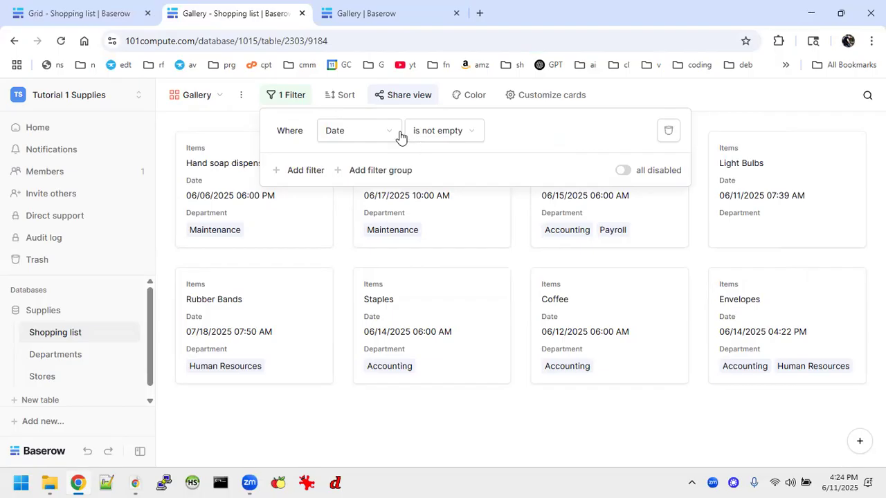
click(376, 10)
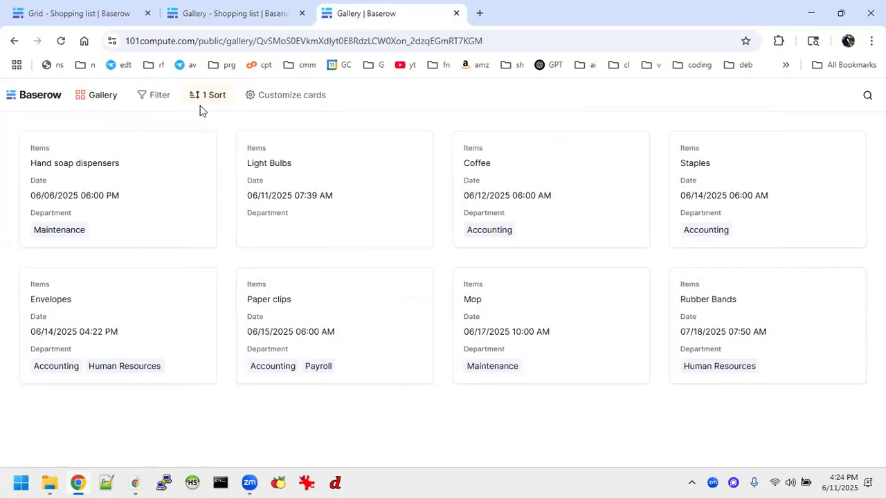
click(150, 97)
click(176, 172)
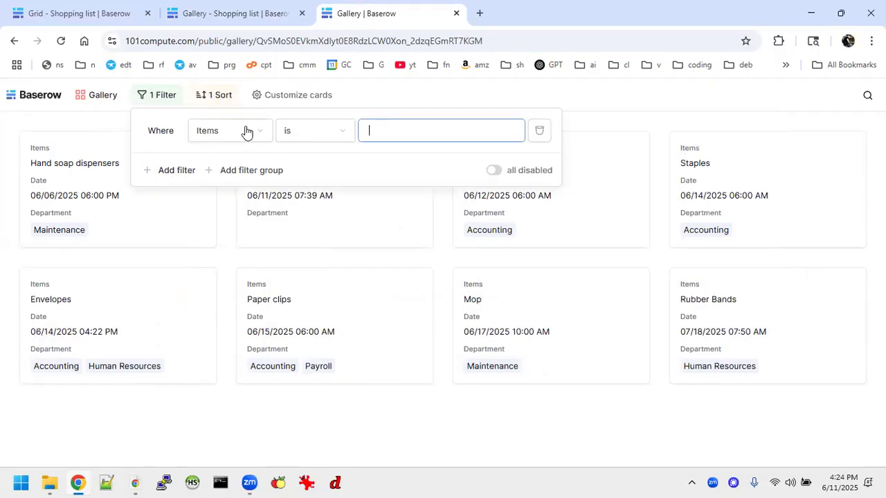
click(299, 131)
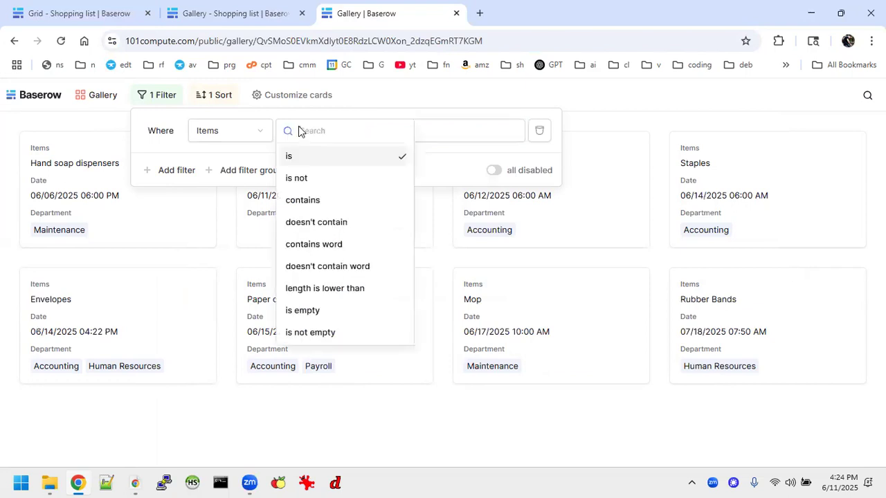
click(303, 200)
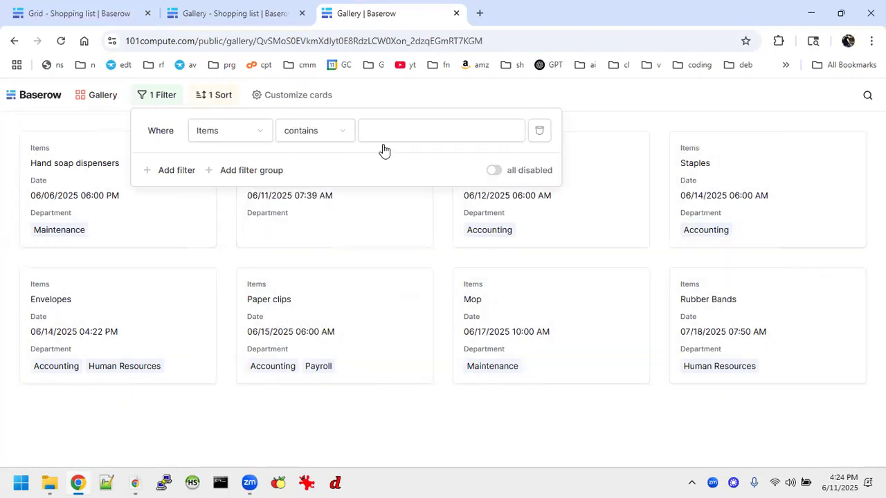
click(396, 130)
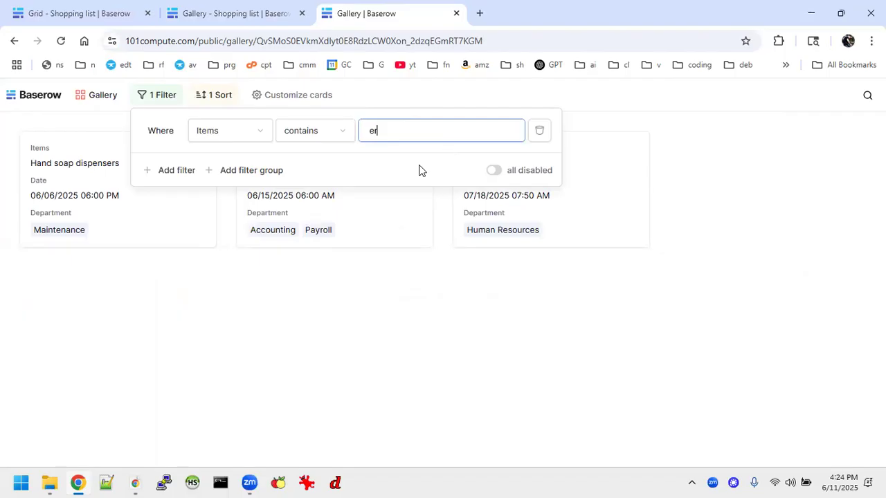
click(354, 298)
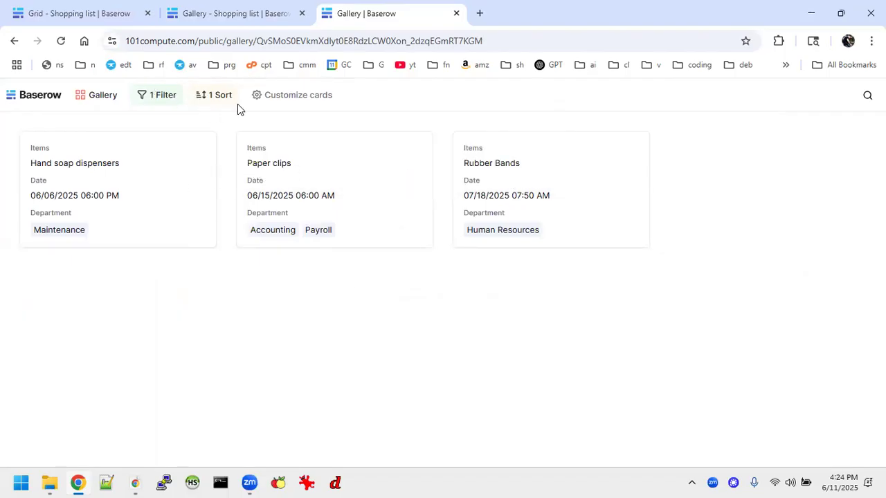
click(289, 103)
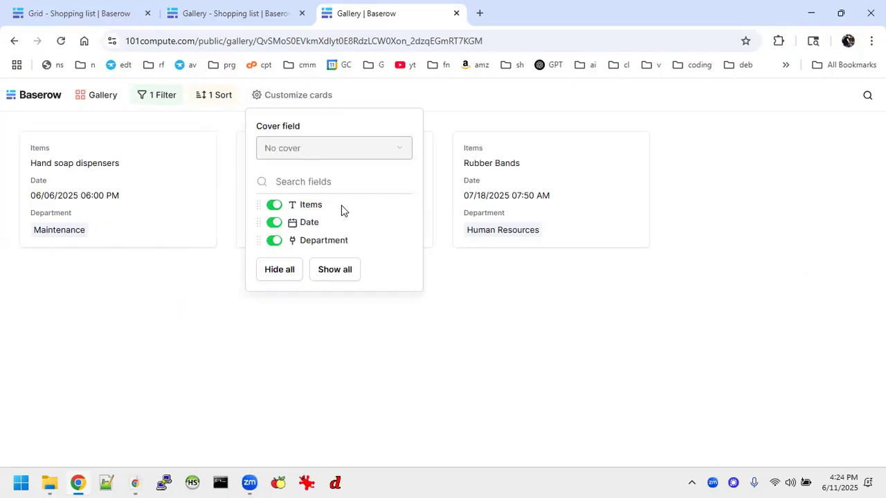
click(292, 377)
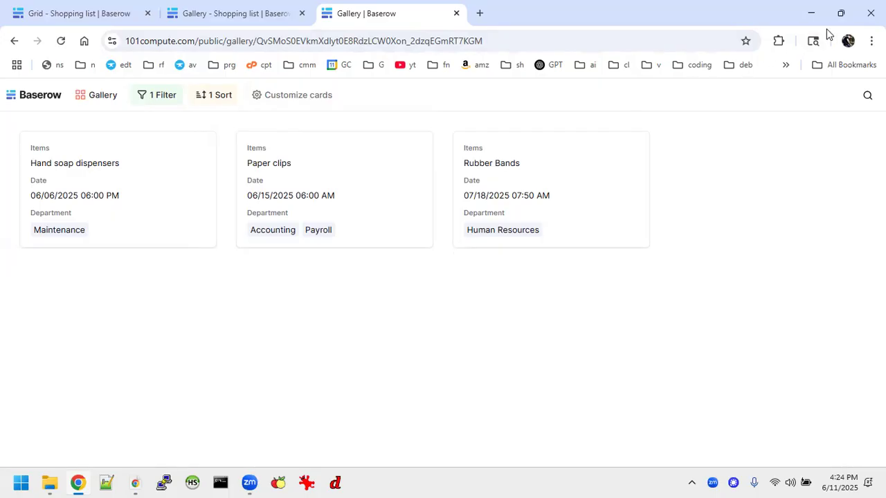
Restore and re-maximize the browser window, then close the public gallery tab.
click(840, 13)
scroll(572, 267, down, 1)
scroll(571, 267, up, 1)
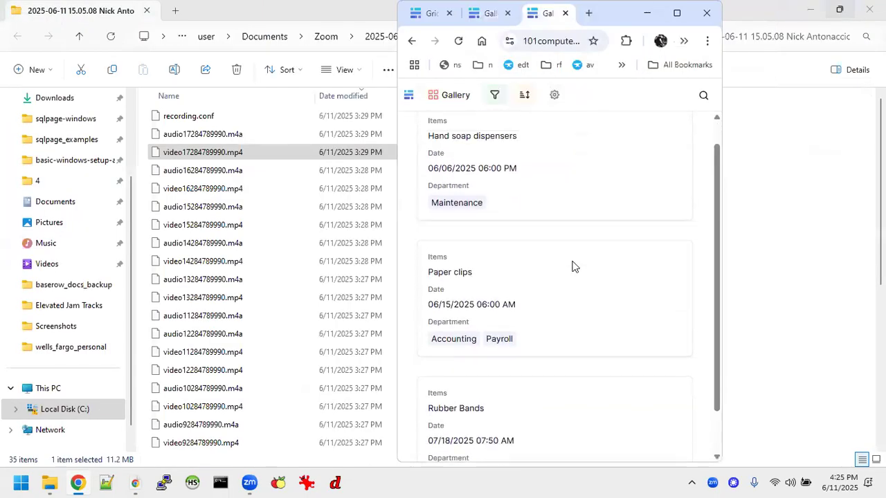
click(672, 13)
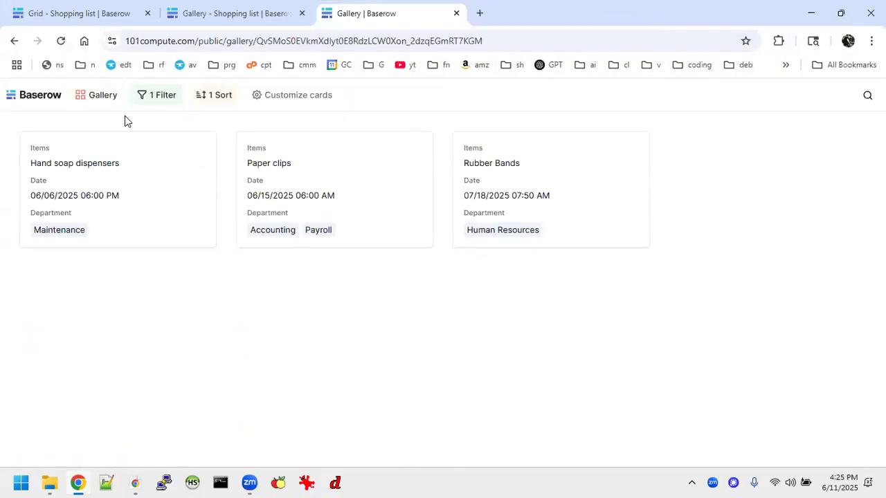
click(456, 13)
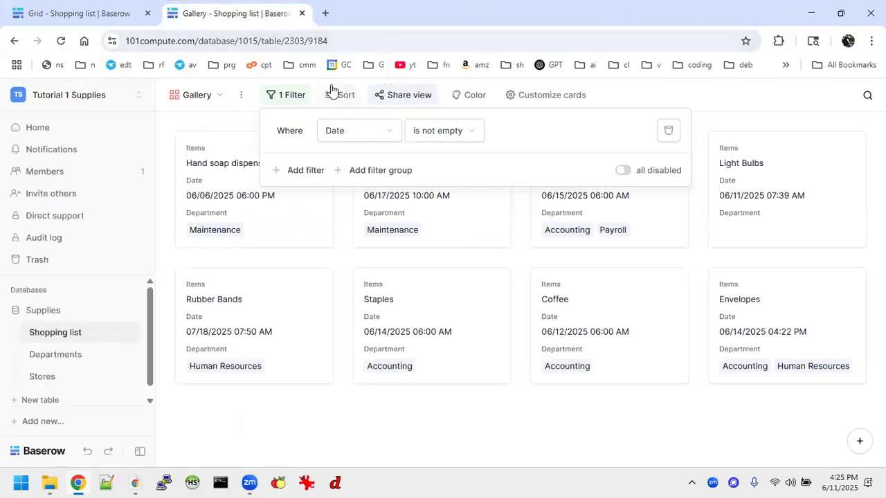
Switch to the Grid view, create and copy its share link, and load it in a new tab.
click(204, 95)
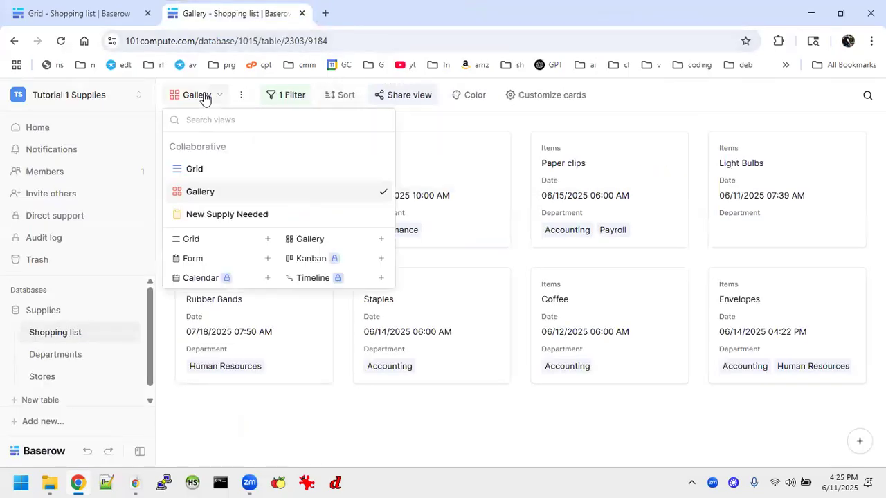
click(206, 171)
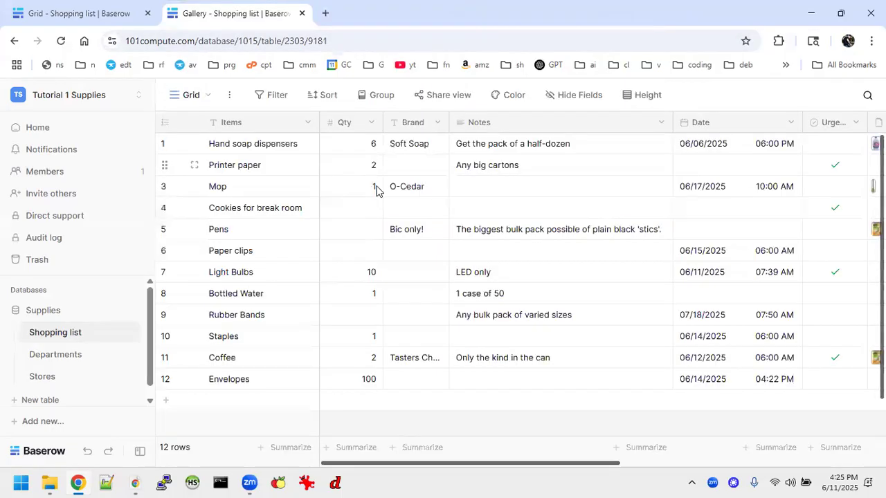
click(438, 94)
click(566, 199)
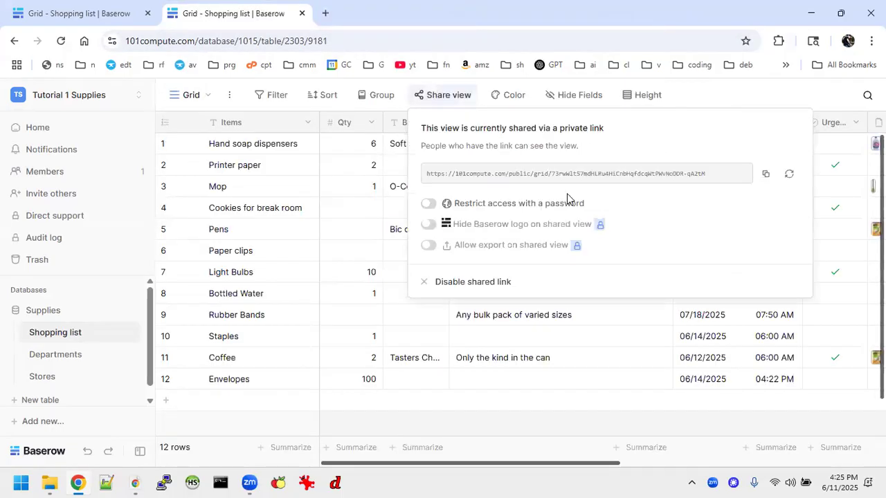
click(764, 175)
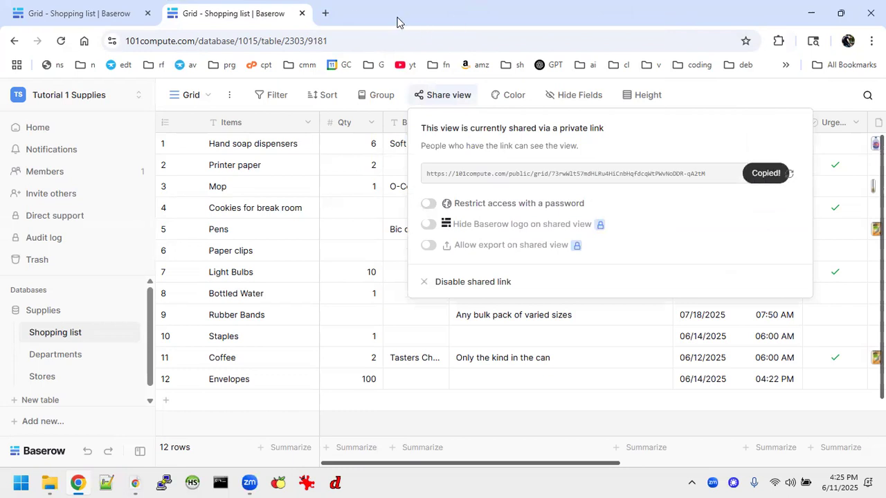
click(324, 14)
key(ctrl+v)
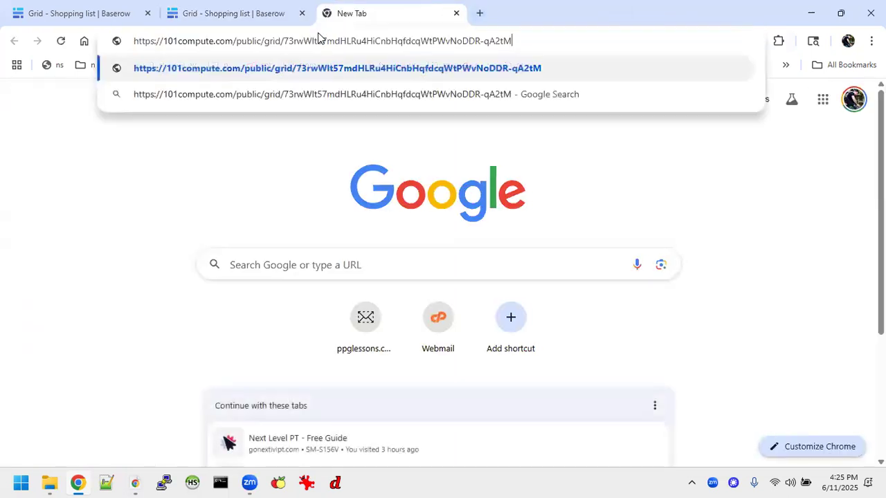
key(Return)
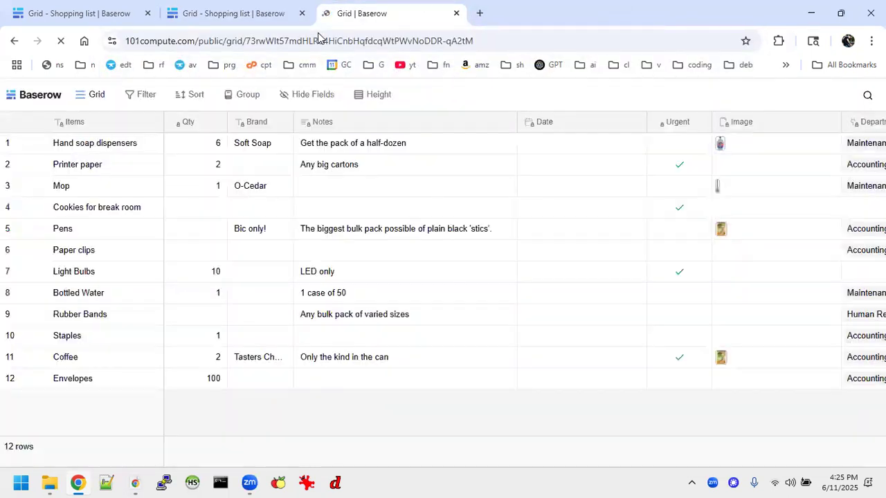
Group the public grid's rows by Urgent (8 and 4 rows), then close the public tab.
click(365, 41)
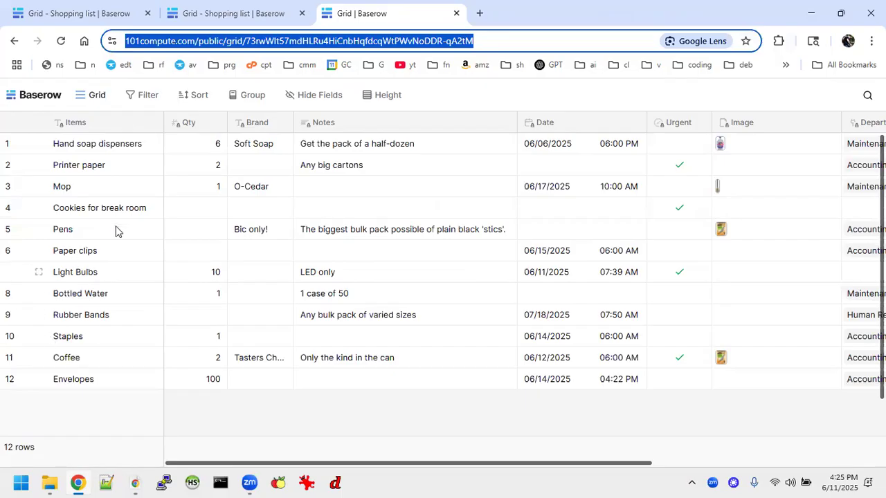
click(266, 101)
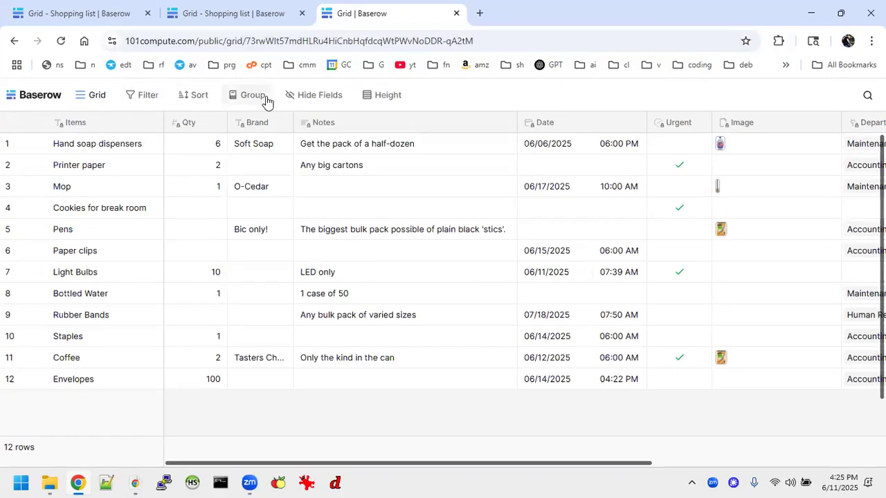
click(313, 173)
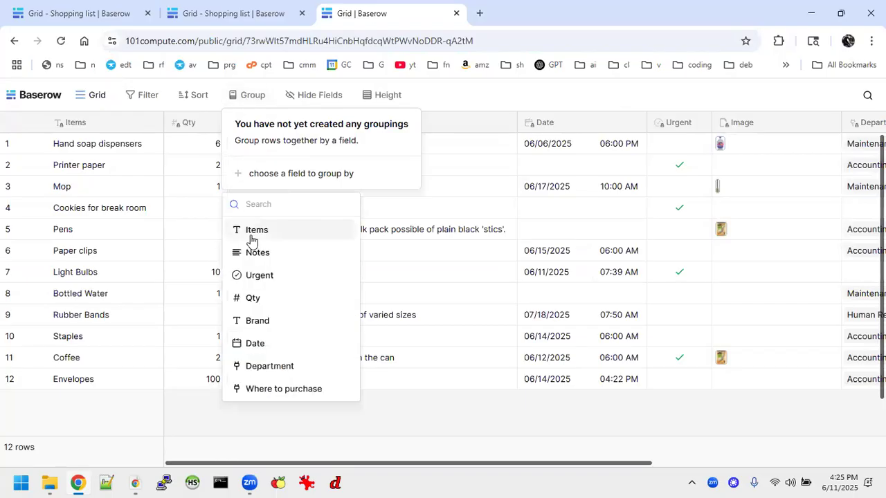
click(268, 277)
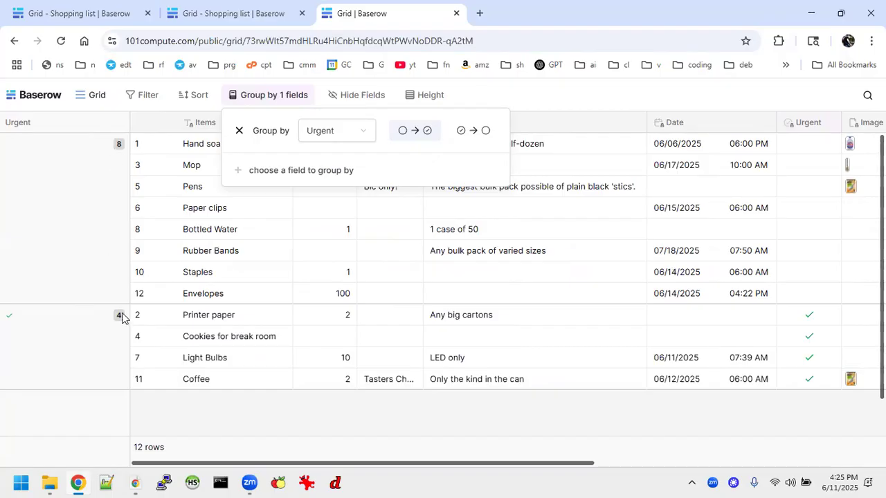
click(91, 217)
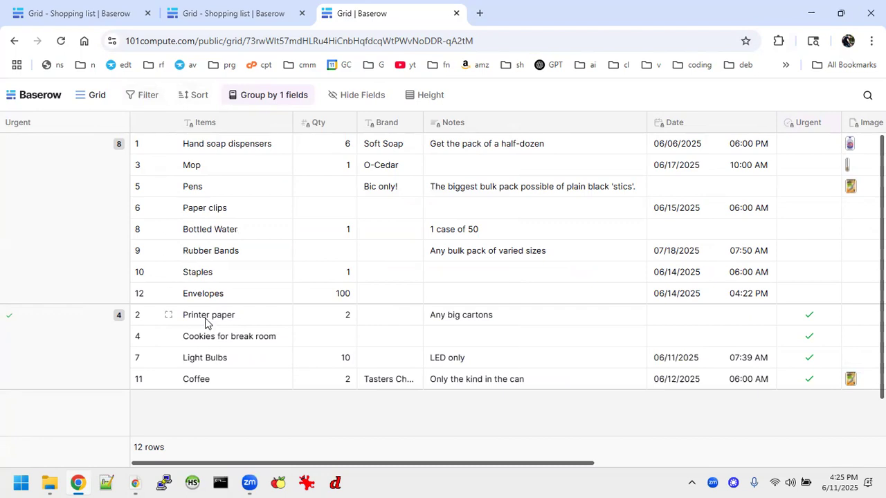
click(456, 14)
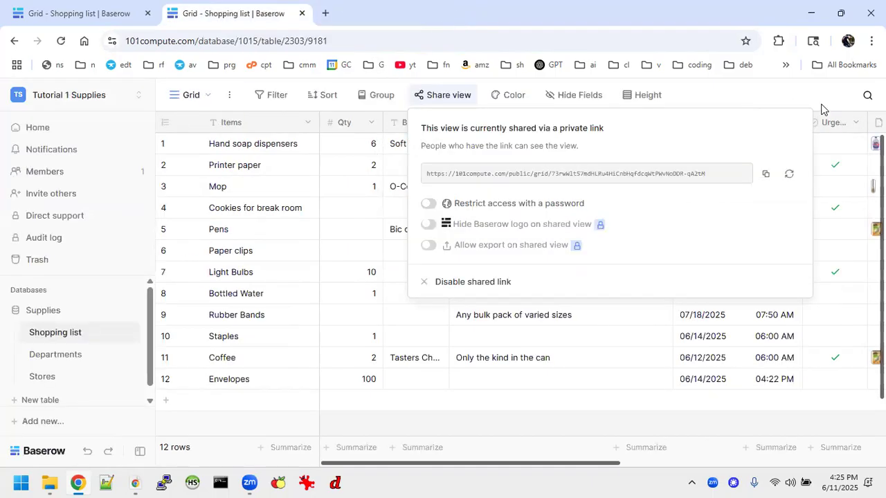
Close the sharing settings and browse the Departments and Stores tables before returning to Shopping list.
click(748, 99)
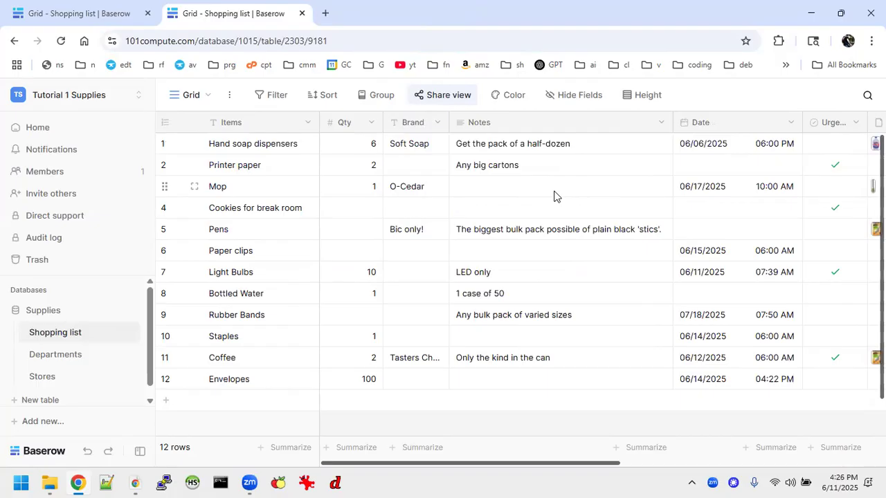
click(79, 363)
click(61, 378)
click(63, 353)
click(63, 337)
Glance at the Shopping list's views list, then bring up the row height options.
click(209, 96)
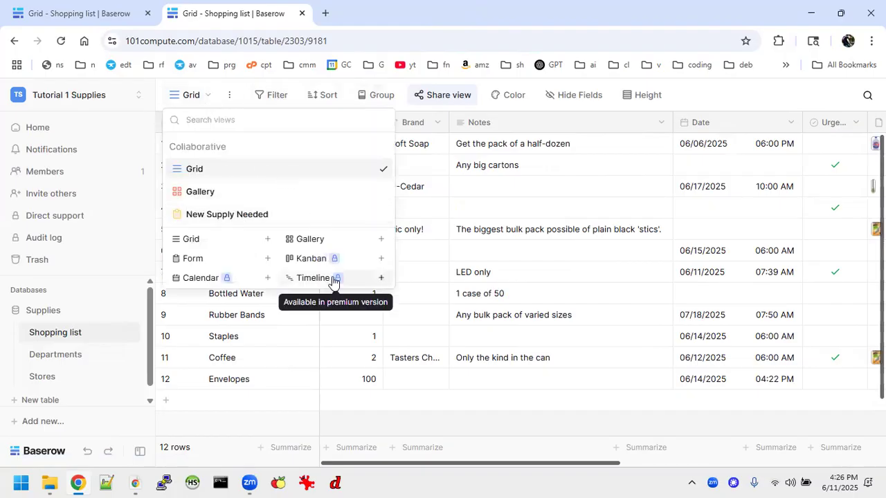
click(281, 427)
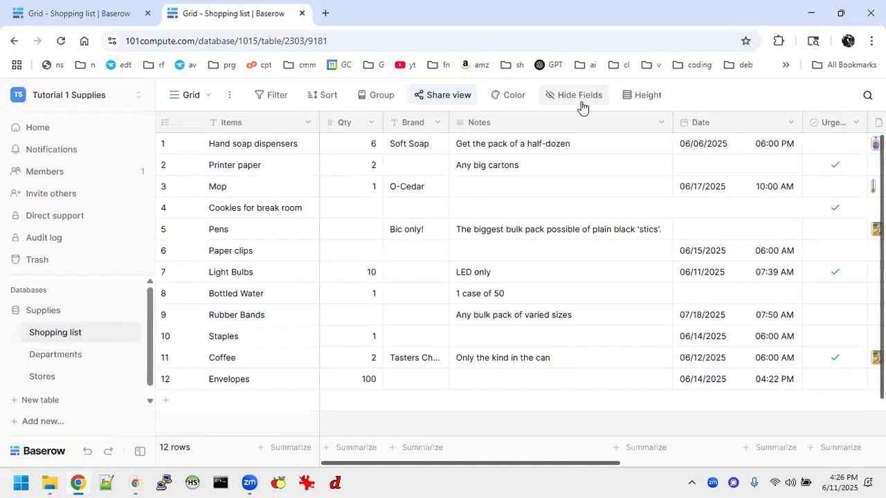
click(631, 99)
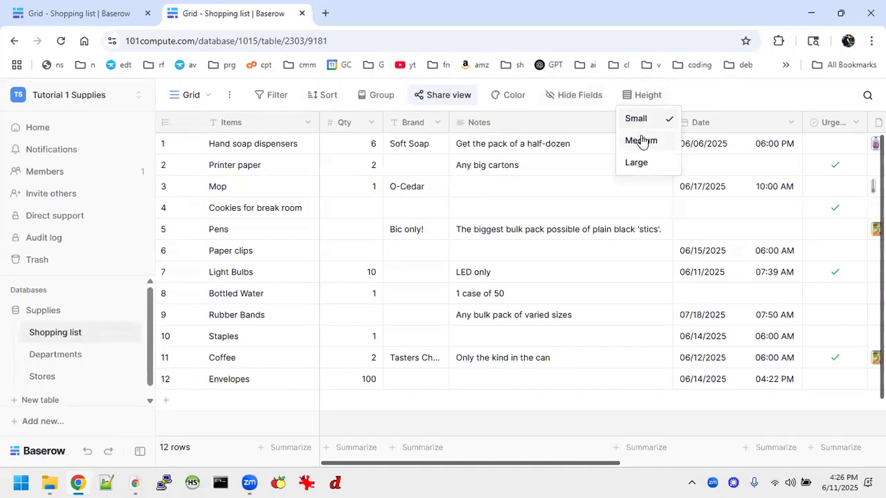
Load the copied public share link in a new browser tab.
click(325, 13)
key(ctrl+v)
key(Return)
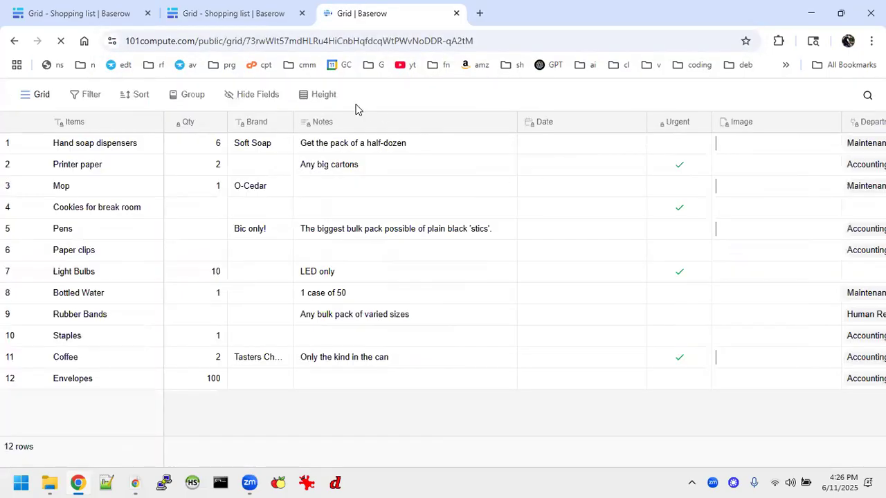
click(250, 13)
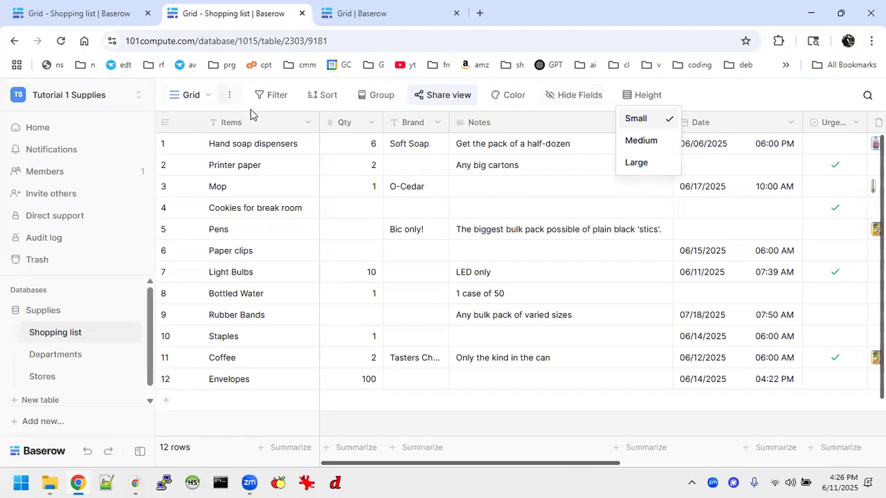
click(376, 13)
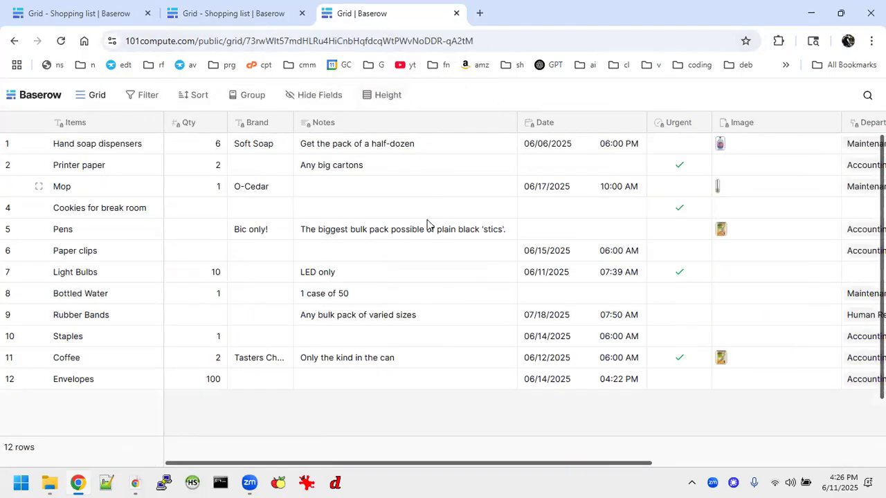
Filter the public grid to Qty higher than 2, leaving three rows, and glance at grouping options.
click(144, 97)
click(166, 174)
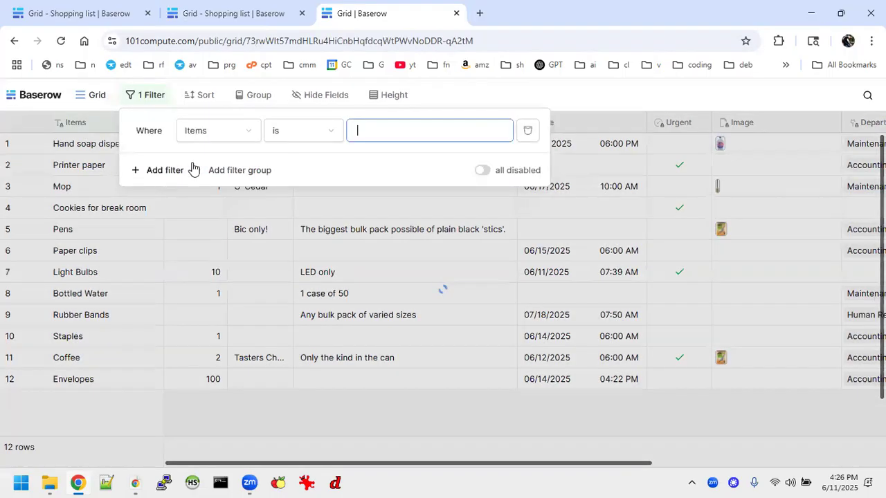
click(250, 132)
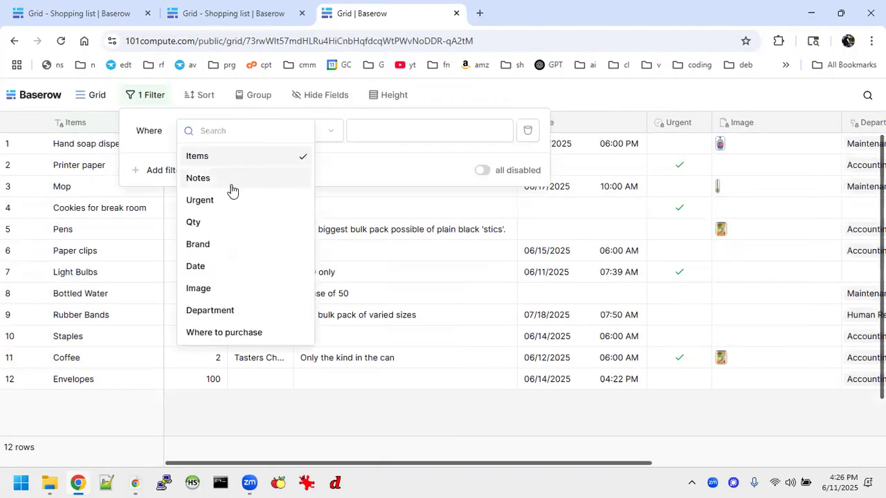
click(215, 223)
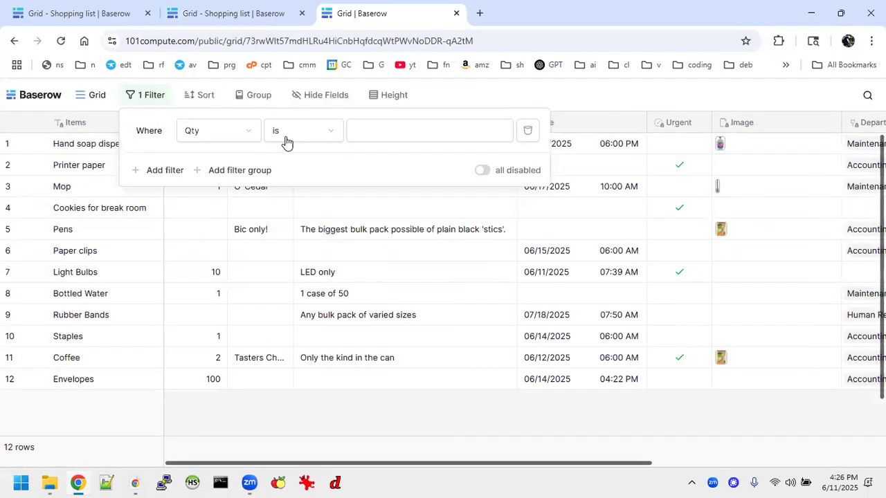
click(290, 136)
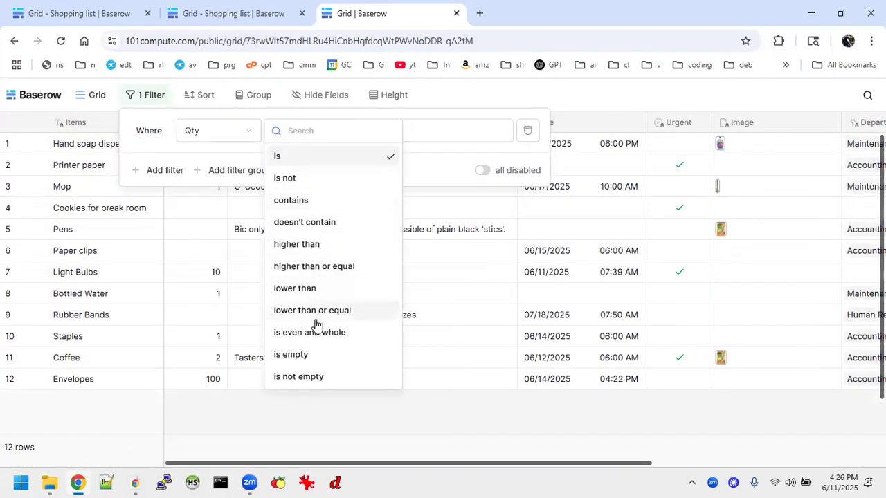
click(326, 244)
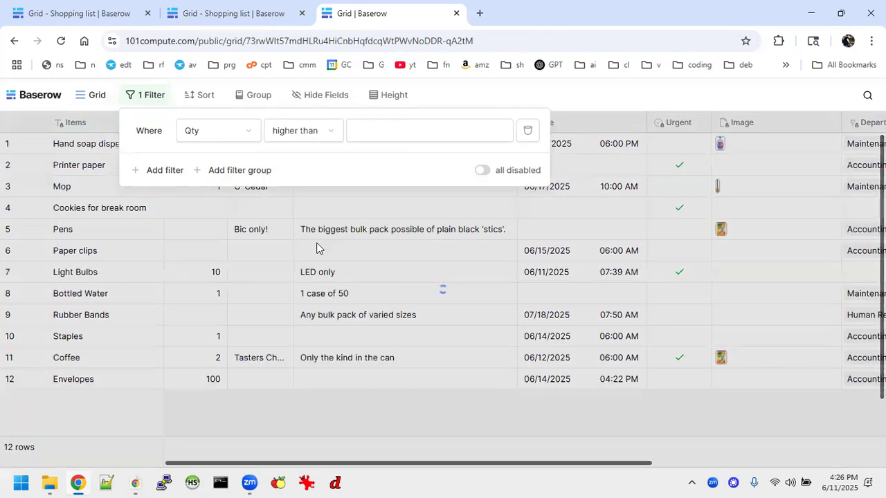
click(396, 128)
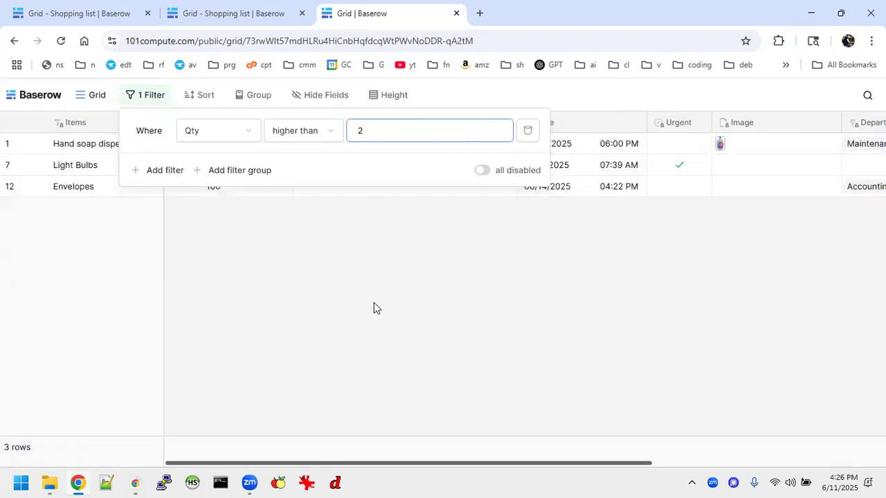
click(410, 267)
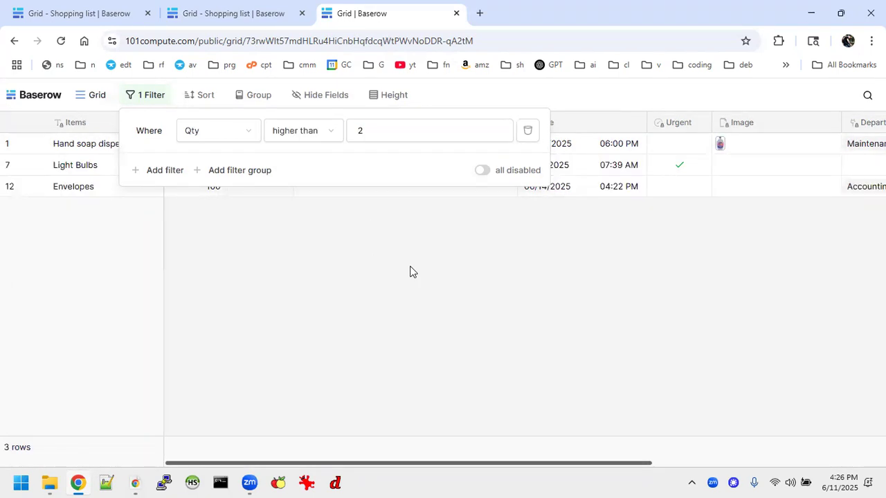
click(257, 107)
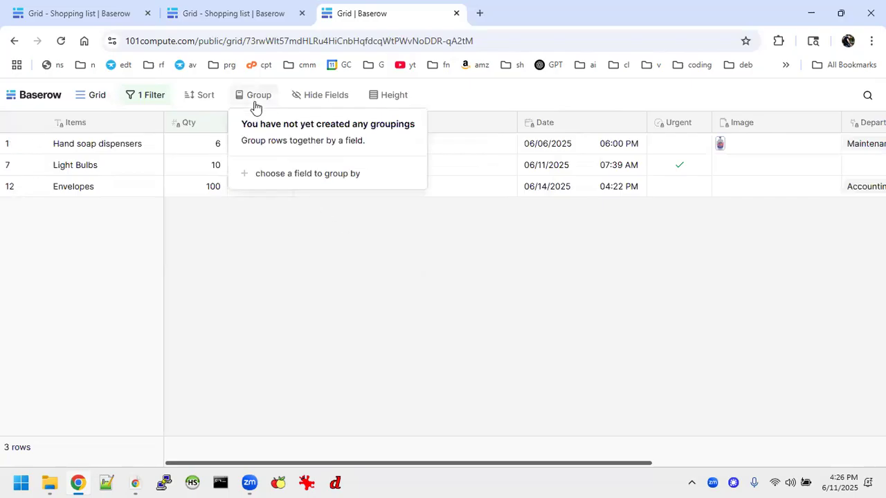
click(271, 176)
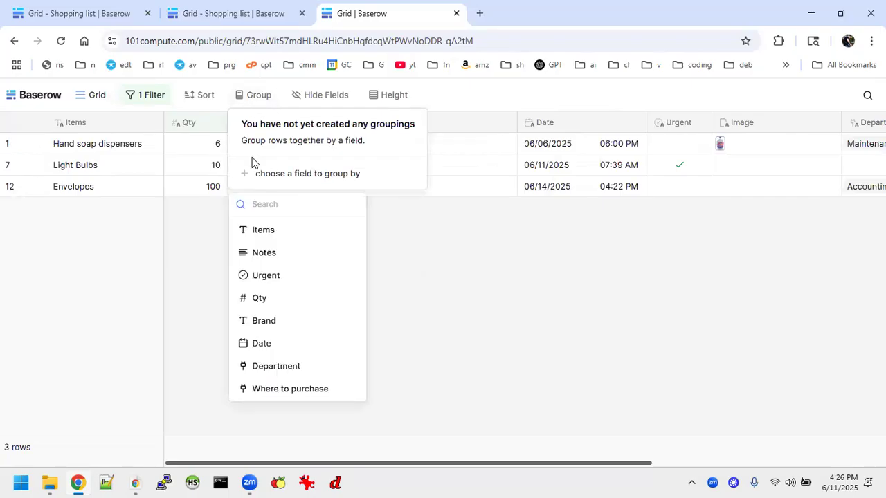
click(272, 144)
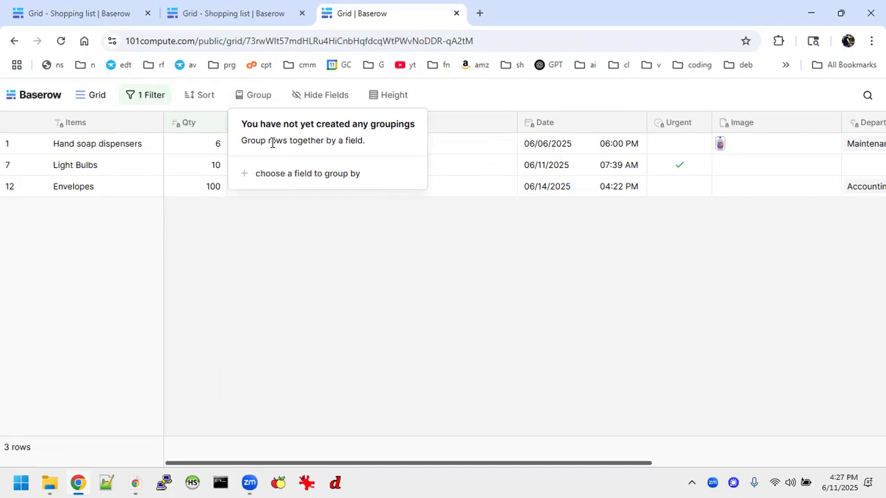
Add a second filter where Items contains 'er', then remove it again.
click(159, 97)
click(161, 172)
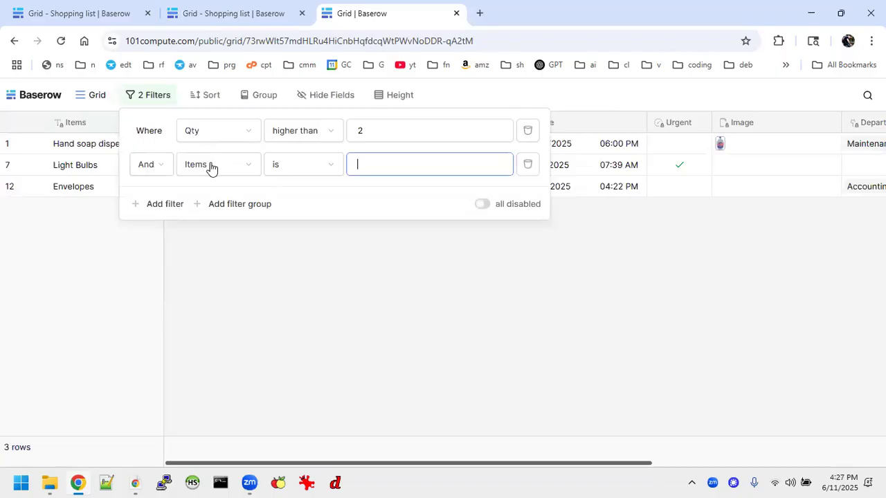
click(244, 164)
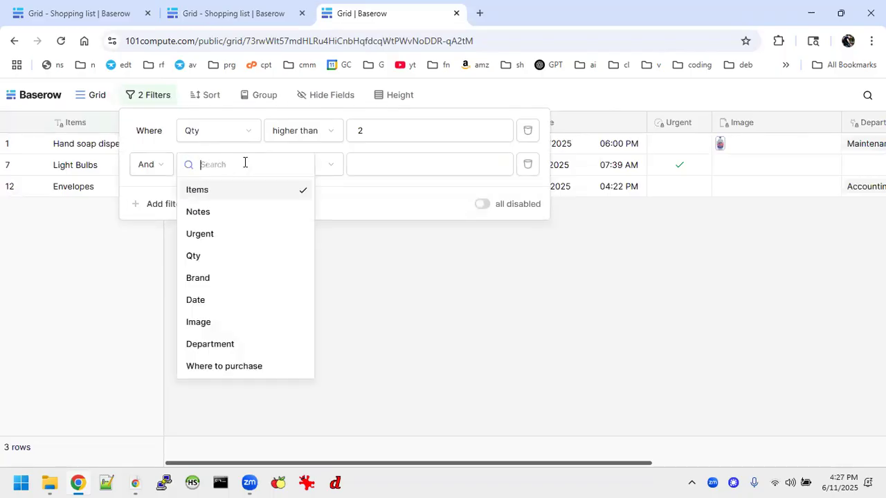
click(225, 194)
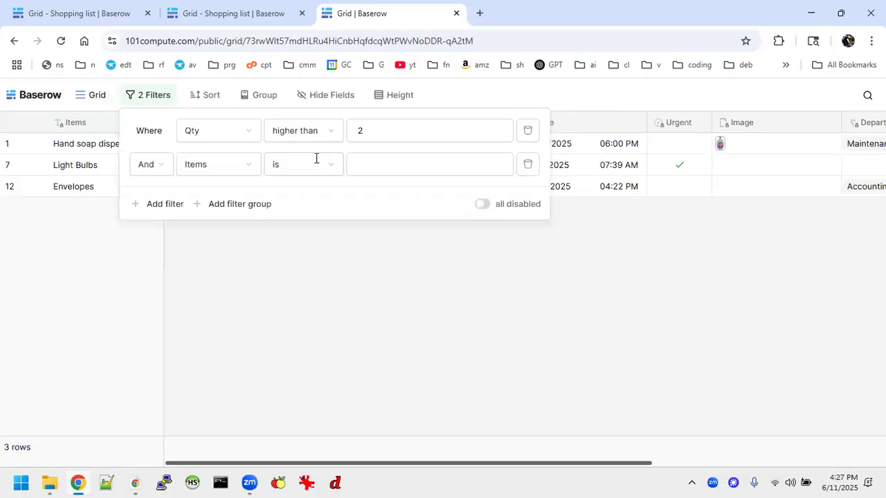
click(316, 159)
click(328, 234)
click(395, 160)
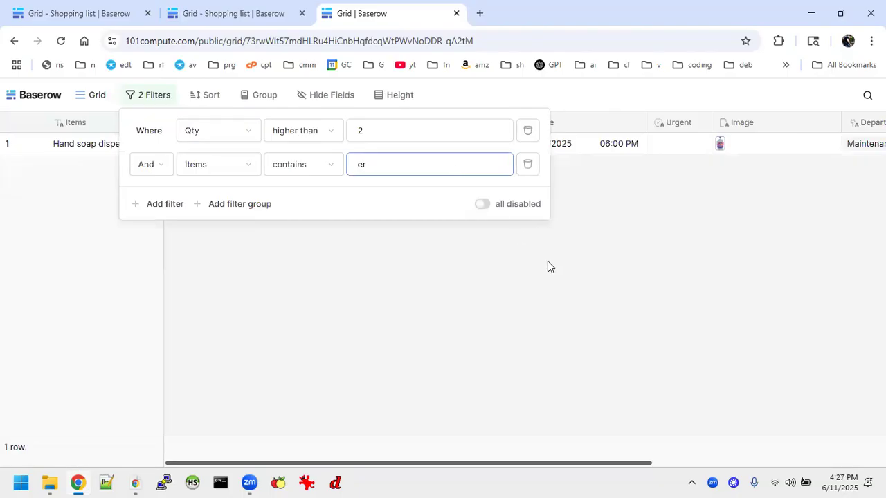
click(548, 261)
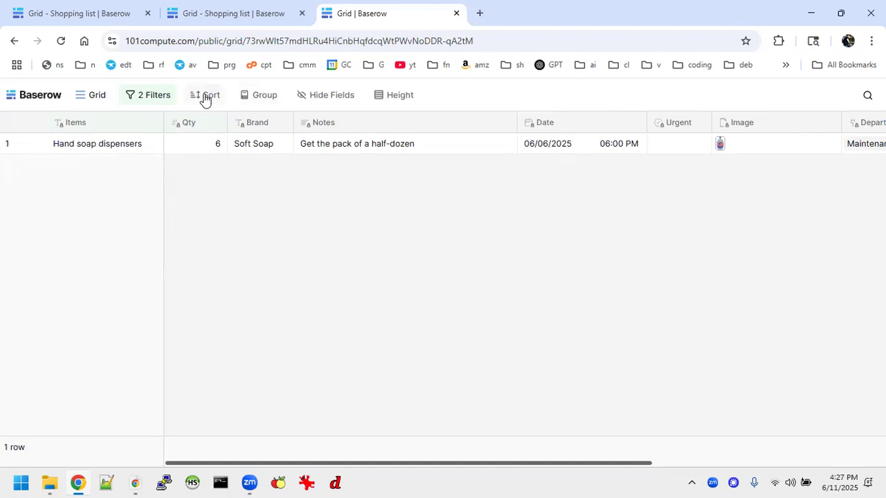
click(159, 95)
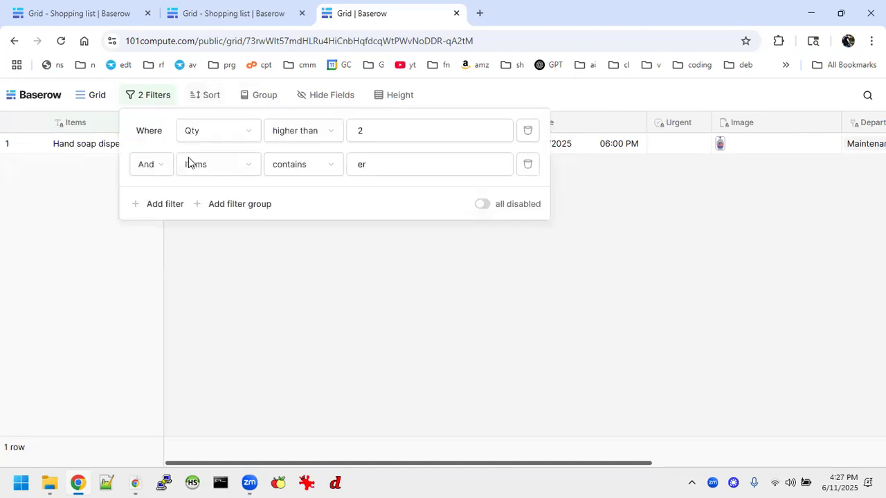
click(526, 166)
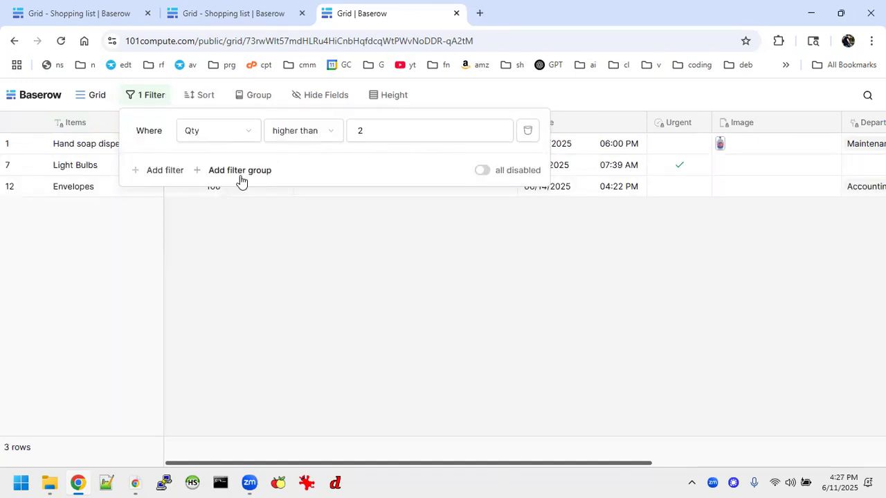
Add a filter group with the condition Items contains 'er'.
click(240, 171)
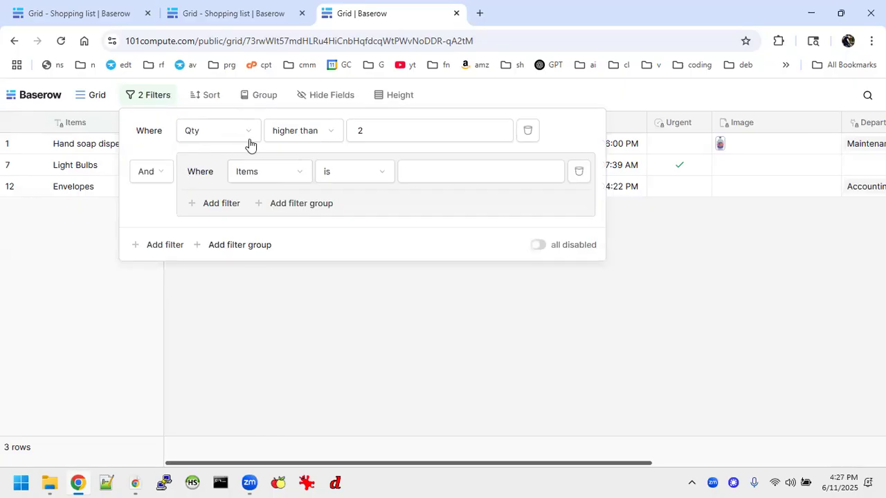
click(271, 172)
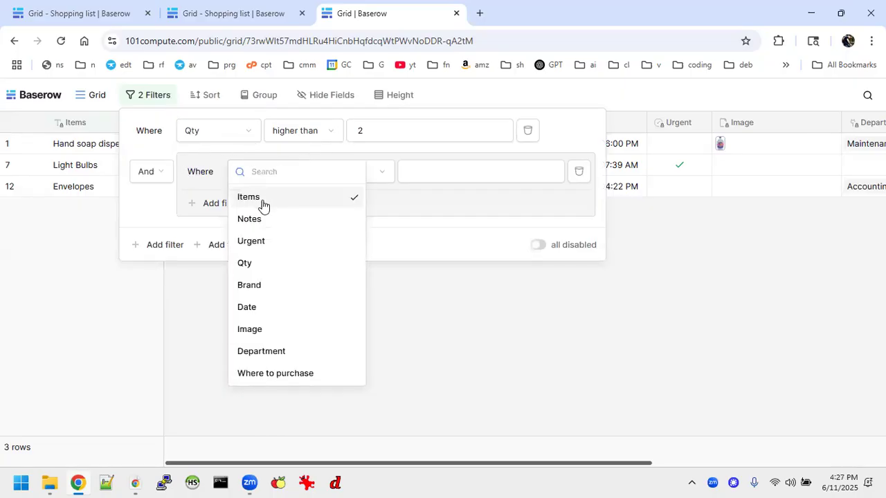
click(400, 170)
click(381, 172)
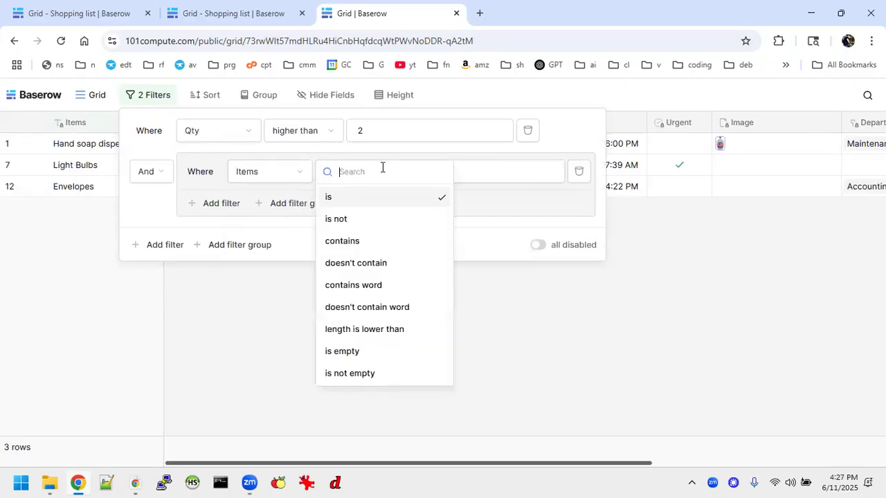
click(352, 240)
click(443, 177)
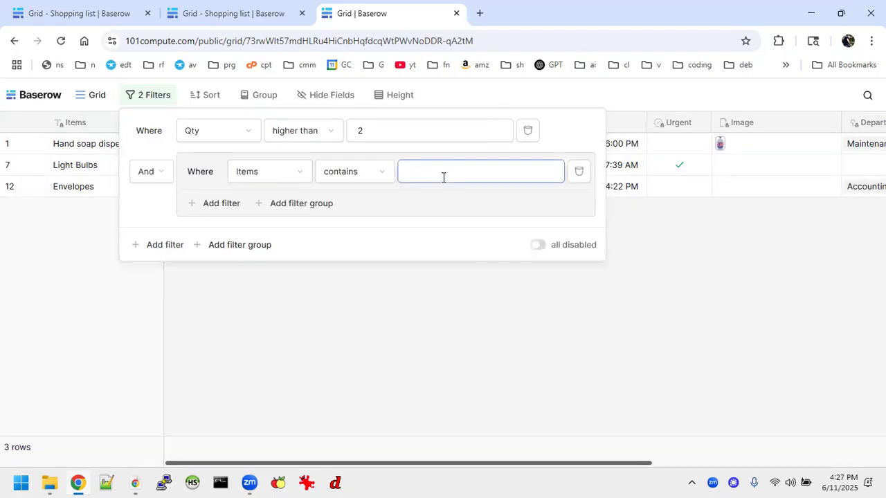
text(er)
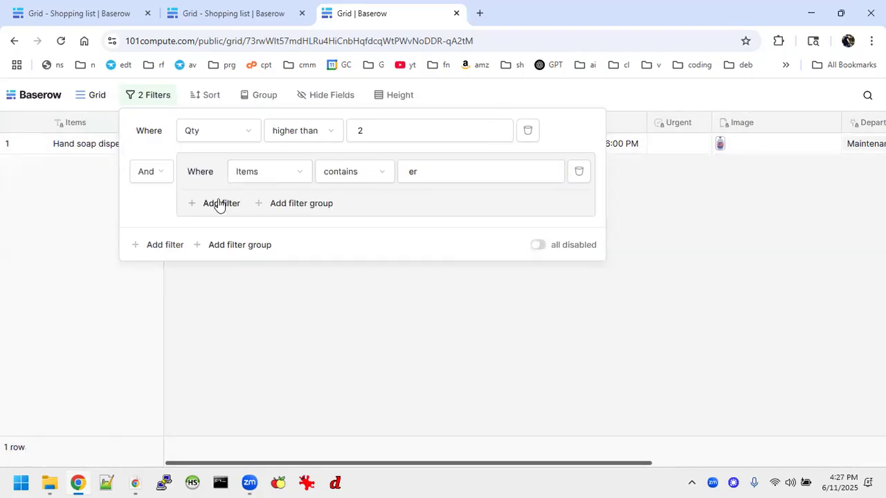
Add an Or condition to the group where Items doesn't contain 'ti'.
click(217, 203)
click(216, 232)
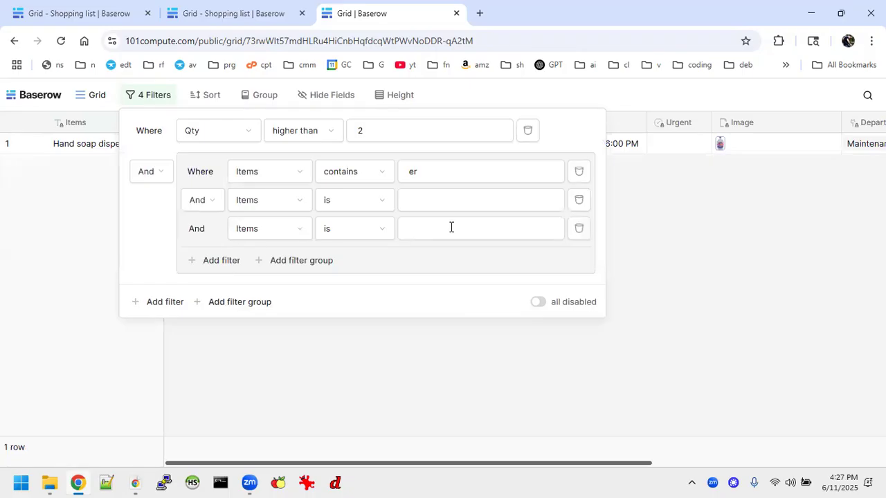
click(579, 229)
click(203, 199)
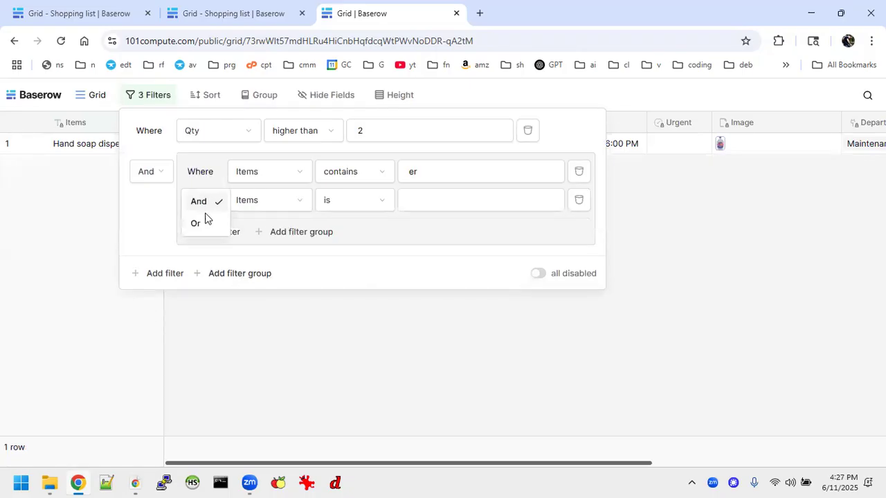
click(197, 224)
click(281, 200)
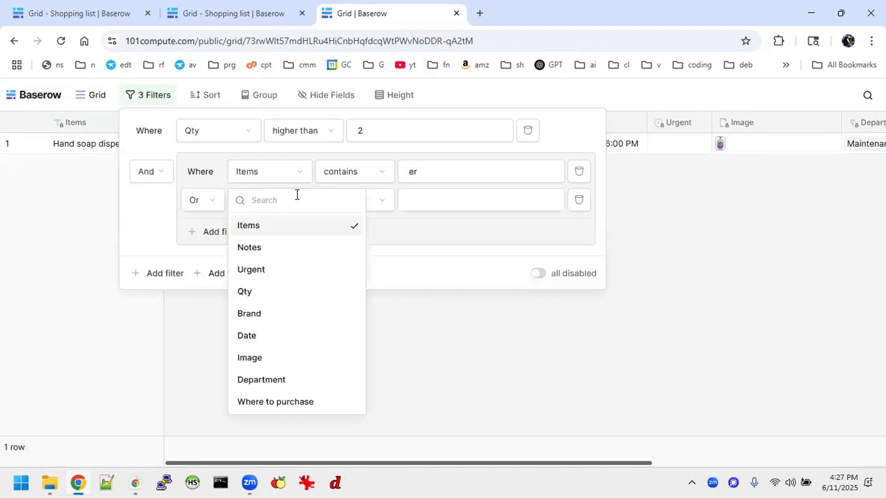
click(383, 202)
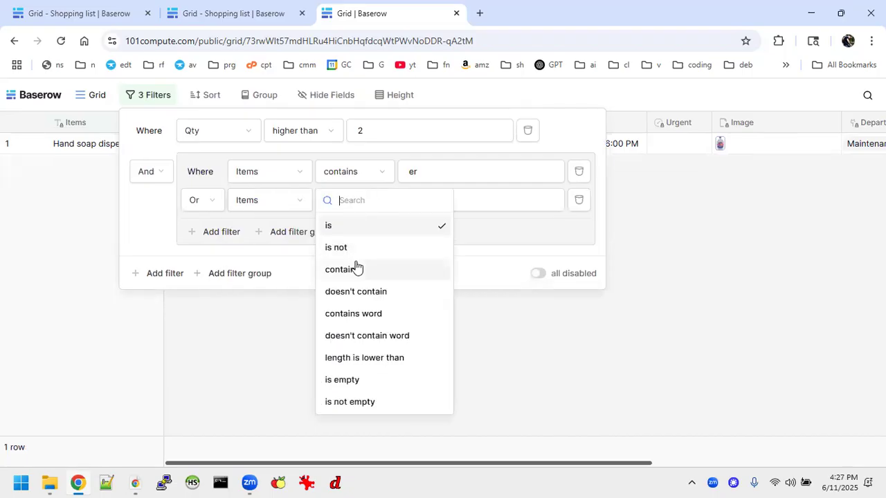
click(356, 269)
click(349, 202)
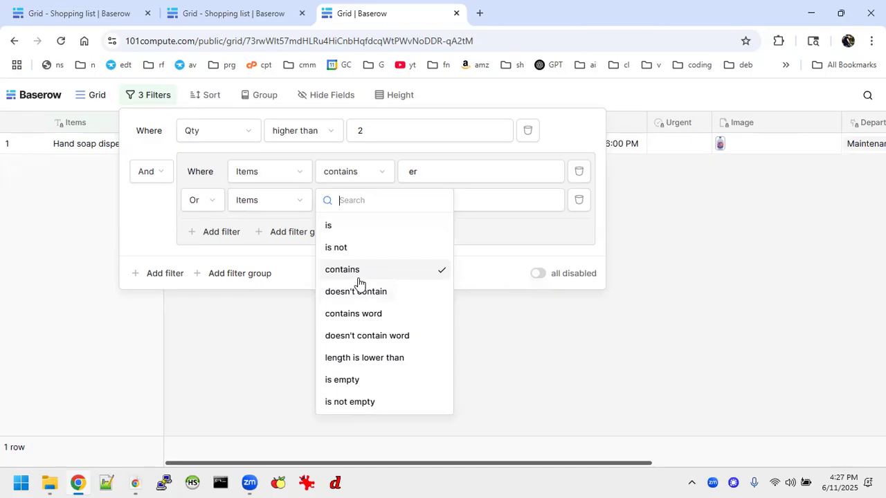
click(365, 294)
click(431, 202)
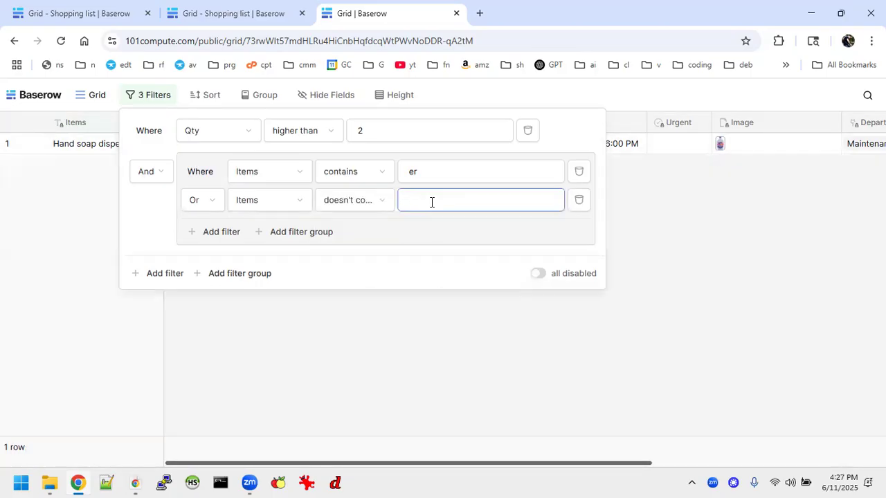
text(ti)
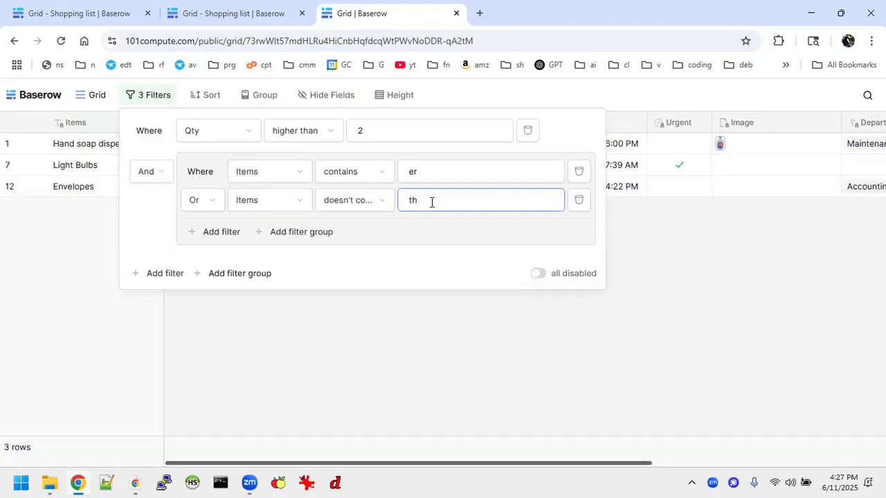
Disable all filters so all 12 rows show again.
click(713, 239)
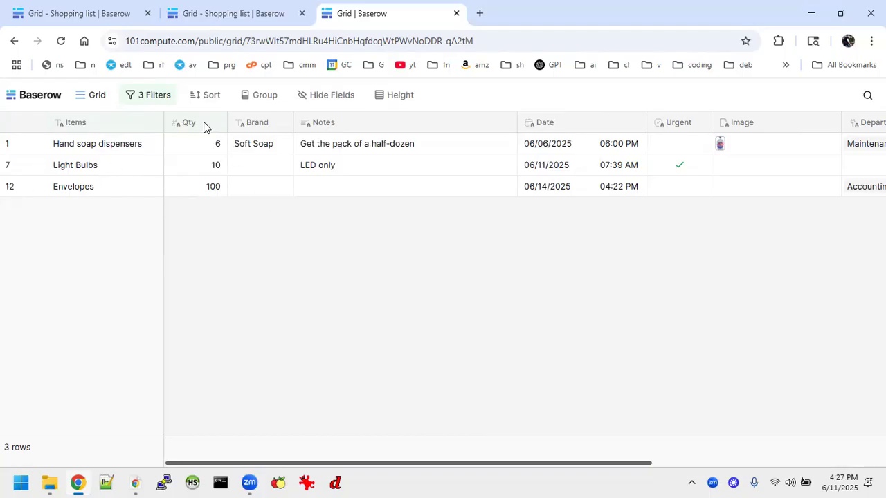
click(146, 98)
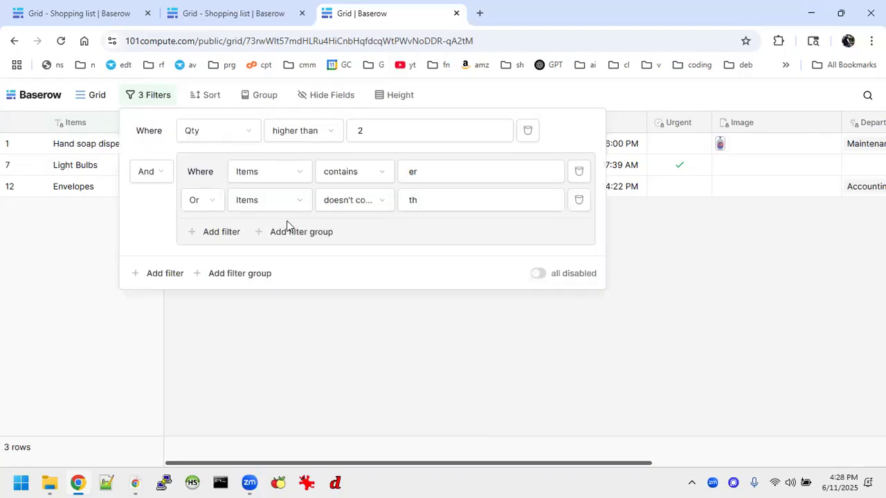
click(538, 273)
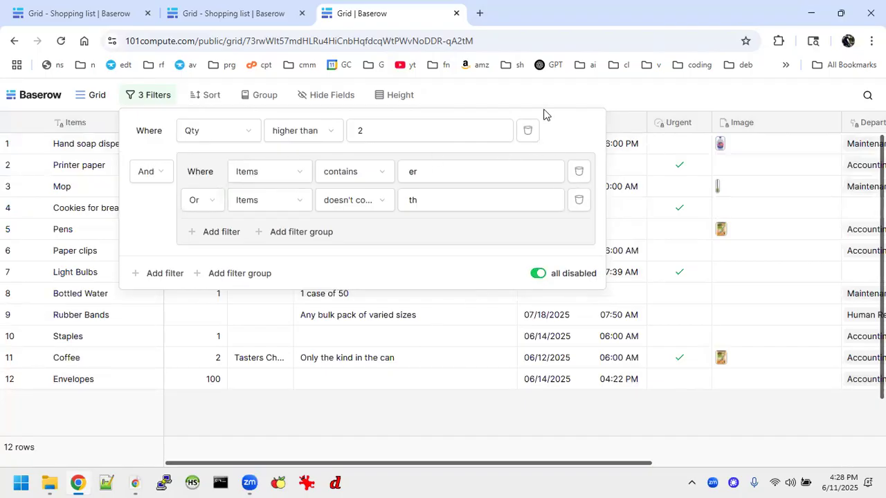
click(566, 102)
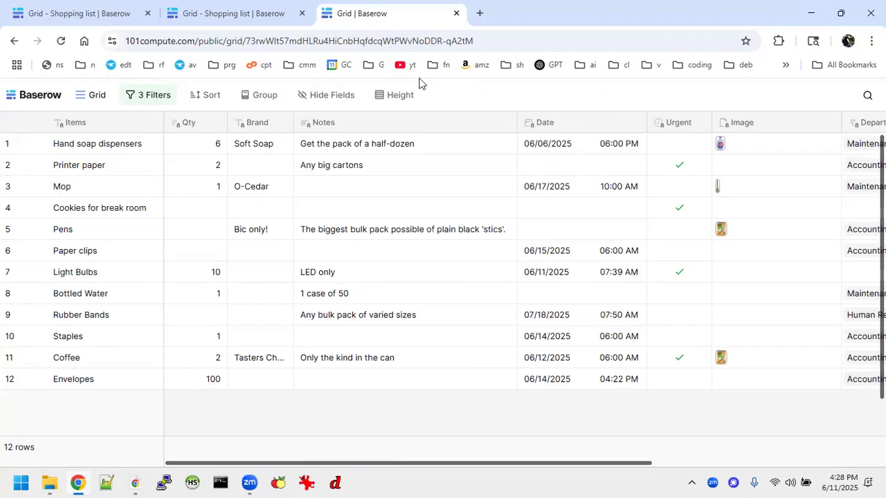
Close the public grid tab and dismiss the row height menu on the Shopping list grid.
click(455, 13)
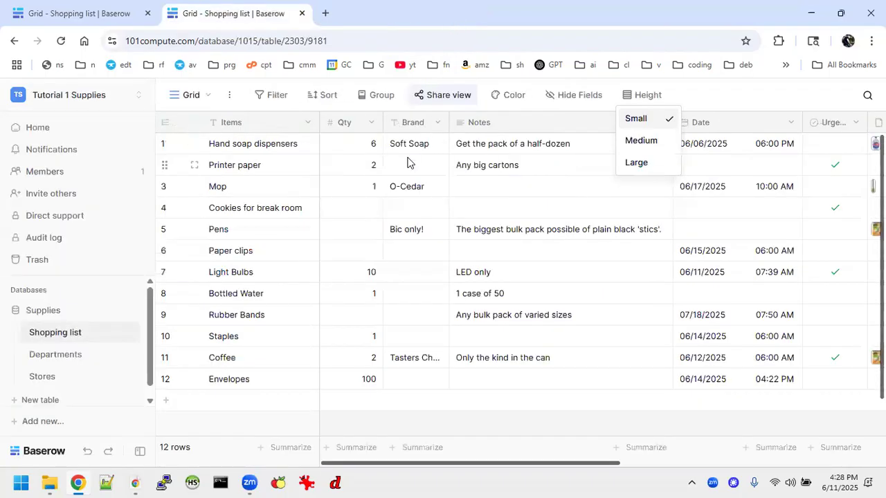
click(747, 100)
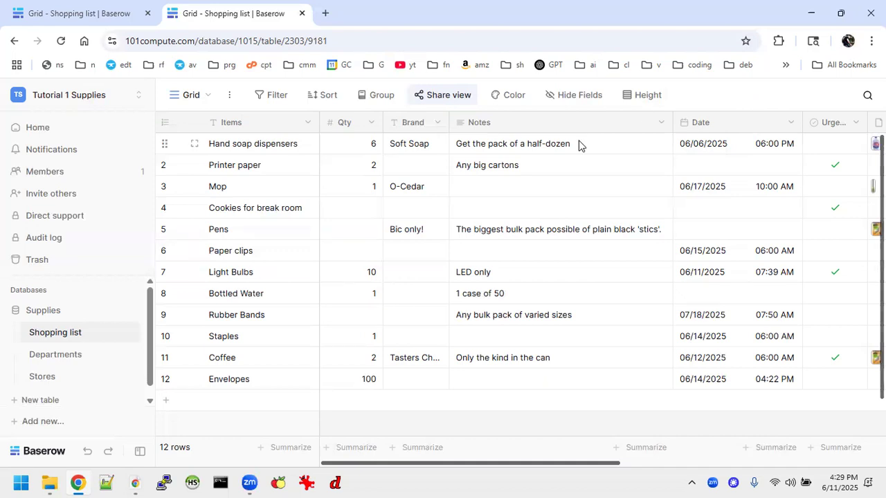
Open the Supplies database's API documentation and scroll down to the date filter types.
click(128, 312)
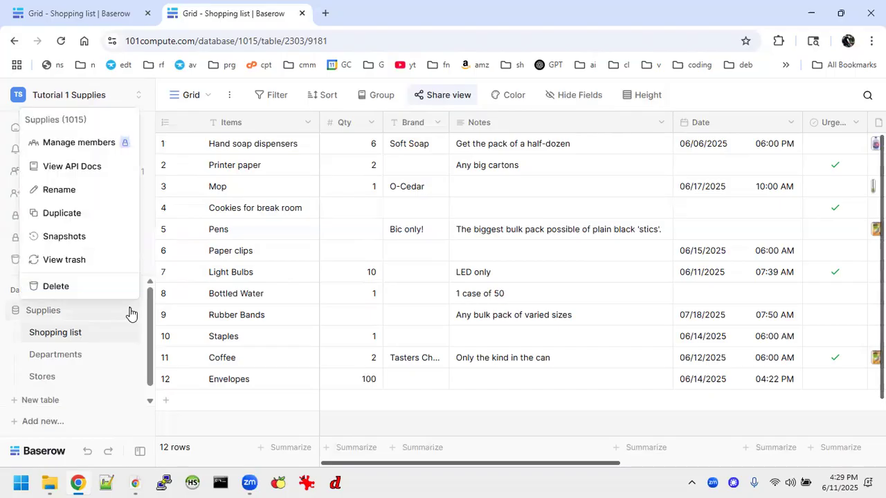
click(72, 167)
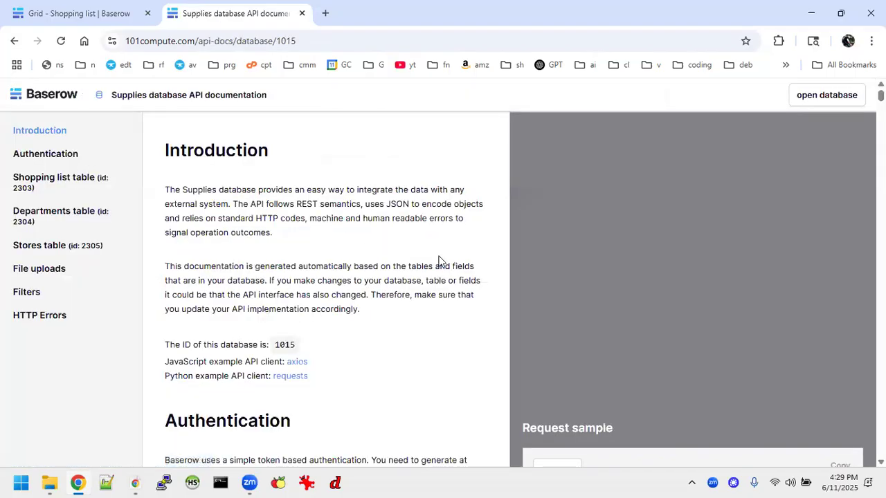
scroll(438, 262, down, 4)
scroll(239, 193, down, 3)
scroll(239, 194, down, 12)
scroll(238, 191, down, 10)
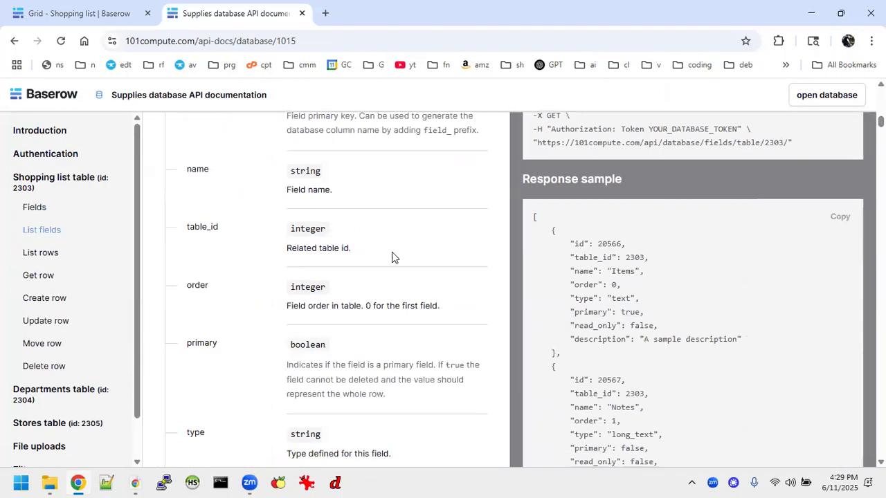
scroll(392, 252, down, 12)
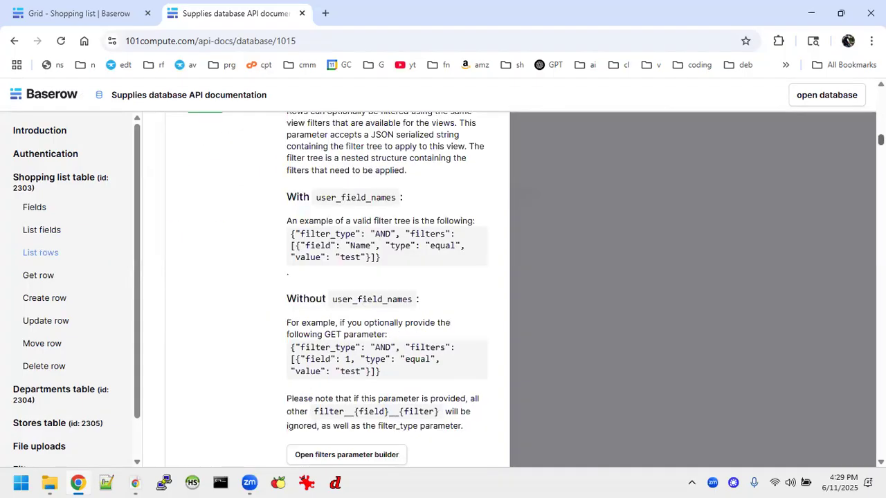
scroll(326, 287, down, 20)
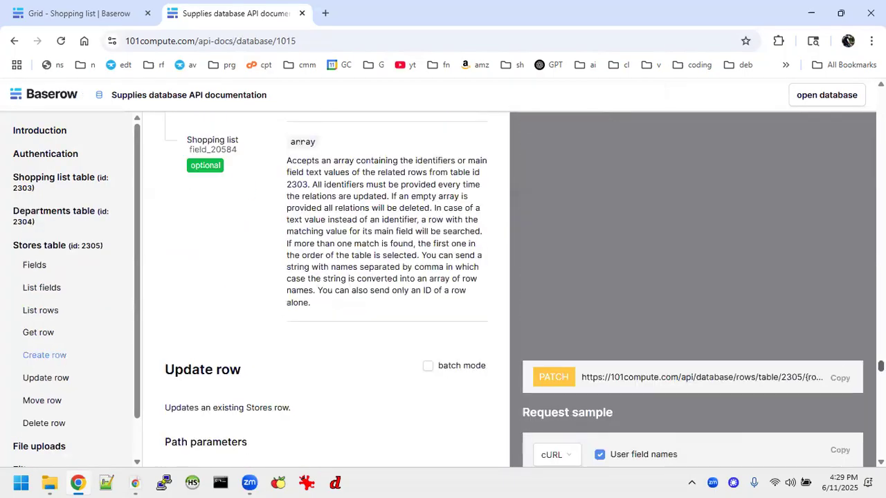
scroll(624, 214, down, 20)
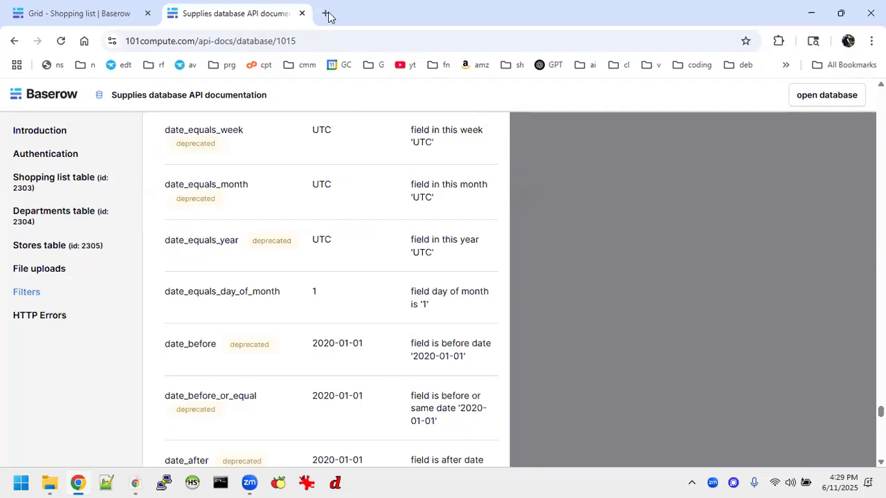
Close the API docs and open the workspace Members page, cancelling the Invite member form.
click(301, 14)
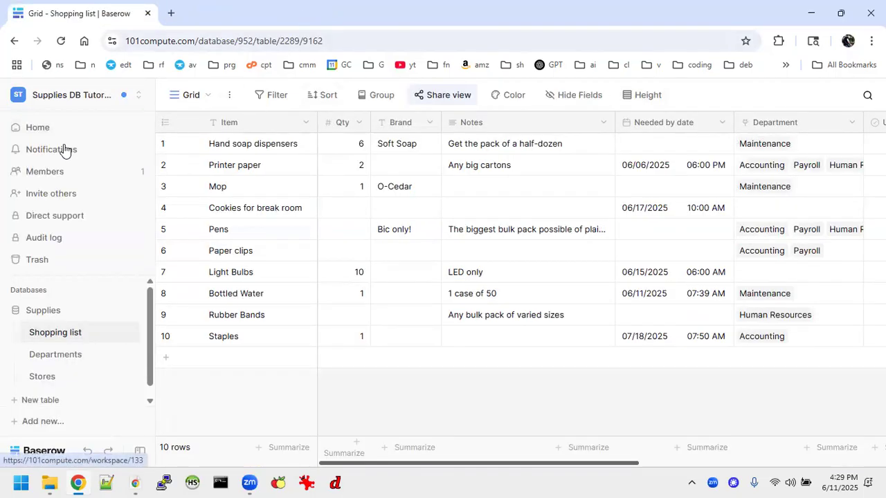
click(53, 170)
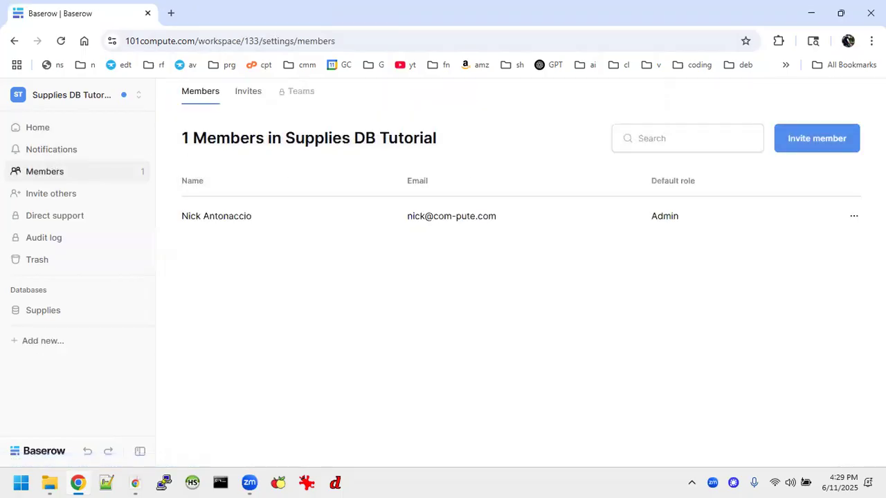
click(828, 140)
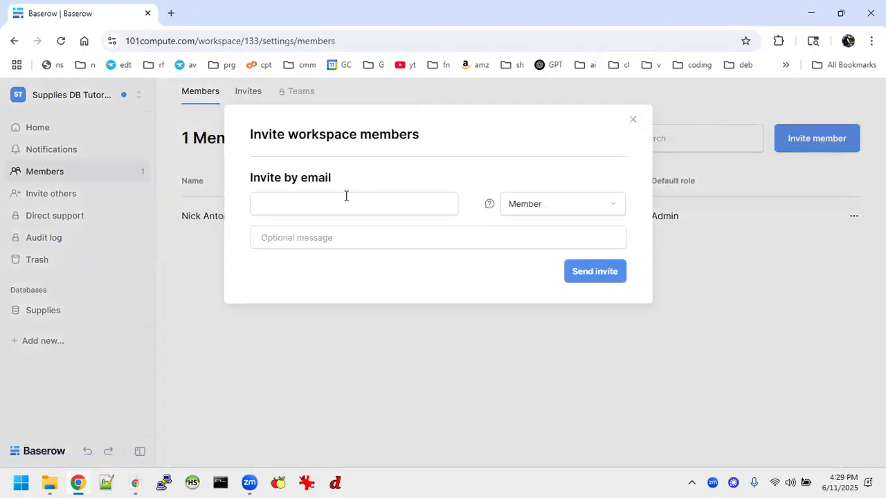
click(631, 119)
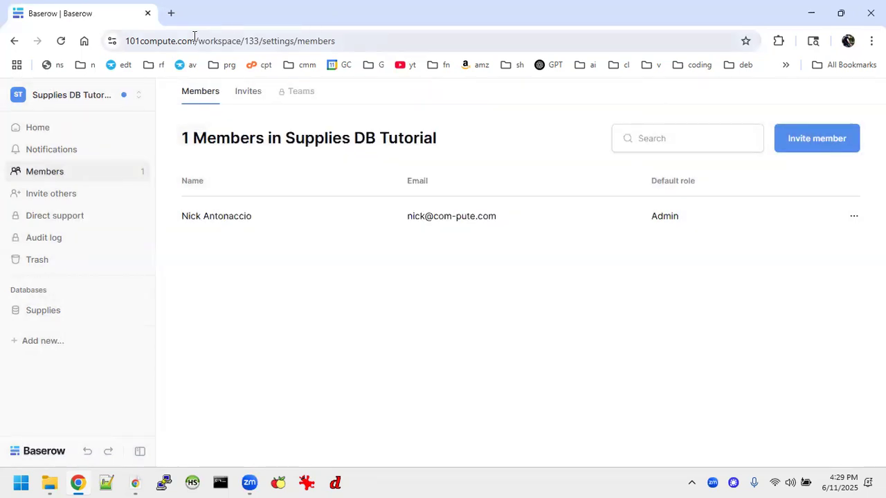
drag(201, 41, 93, 42)
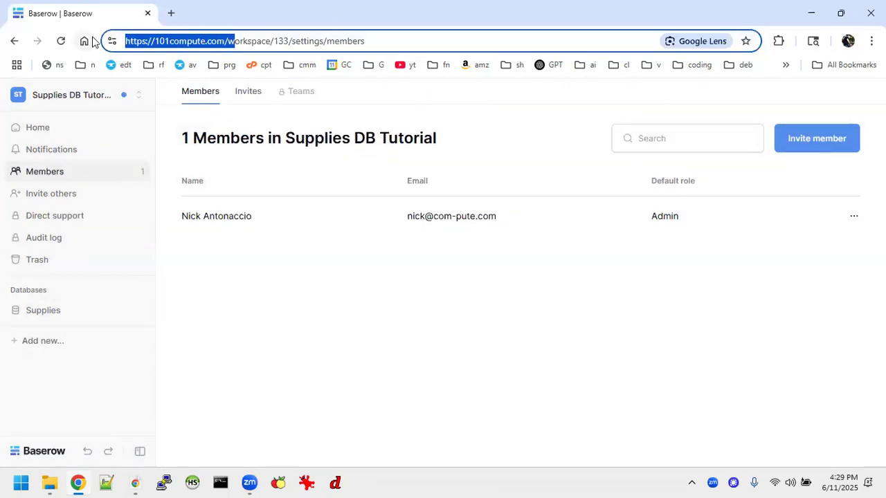
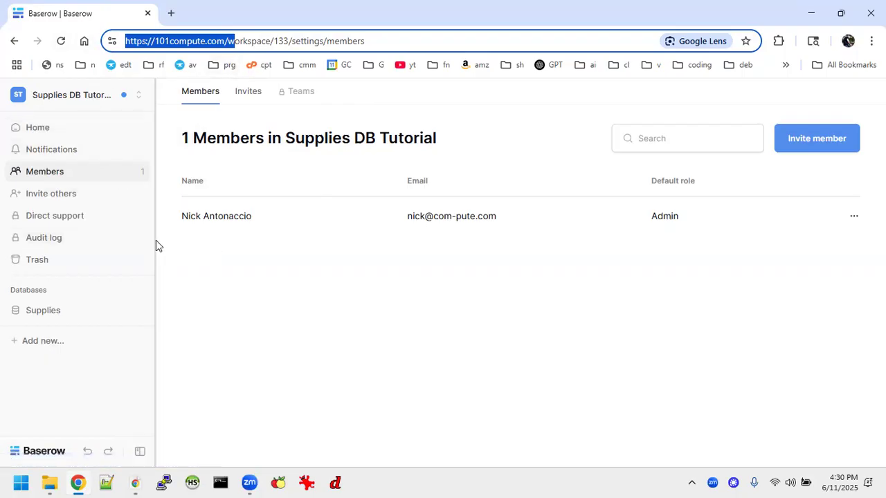
Expand the Supplies database in the sidebar and open its Shopping list table.
click(42, 310)
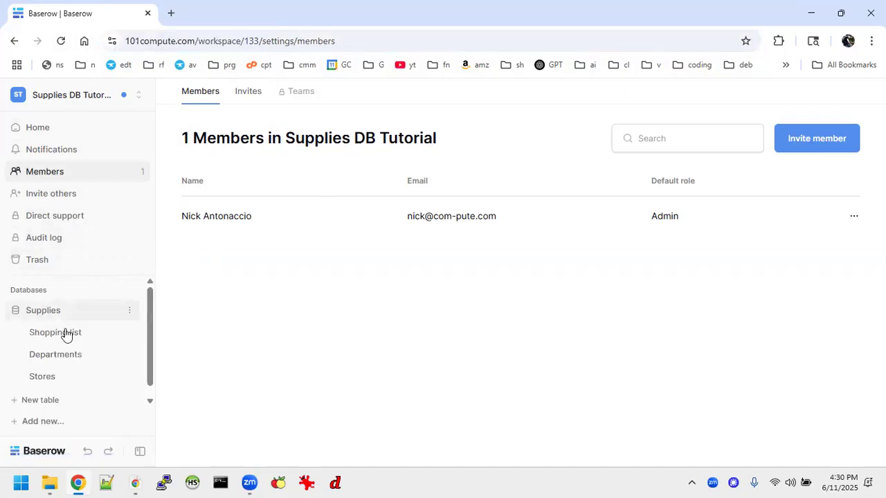
click(65, 335)
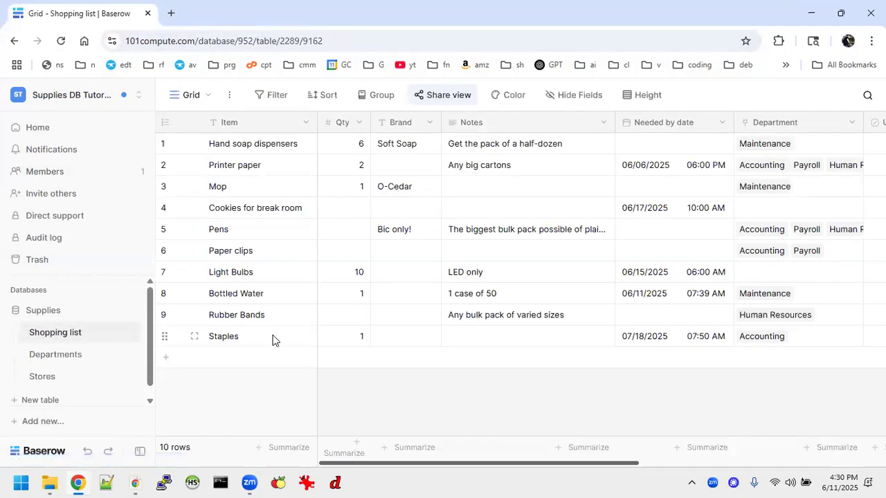
Add row 11: item Computer, quantity 1, brand Dell, note 'Get with more than 64BGB RAM'.
click(216, 358)
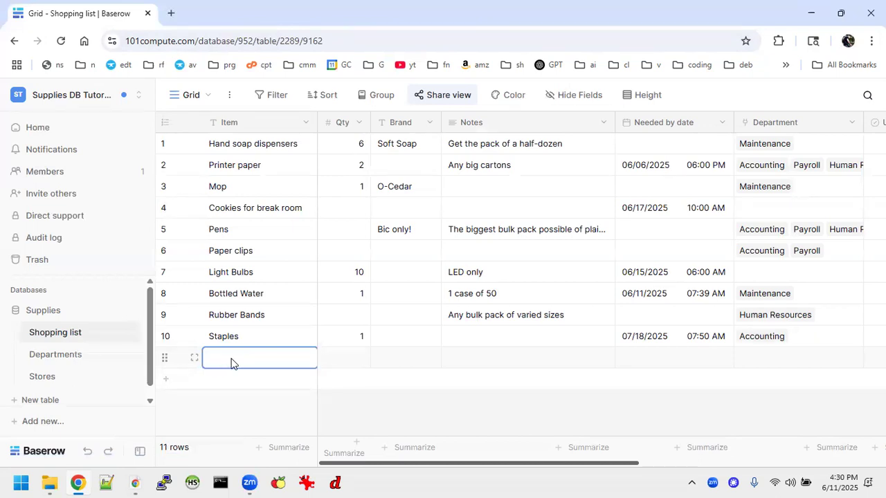
text(Computer)
click(344, 358)
text(1)
click(403, 362)
text(Dell)
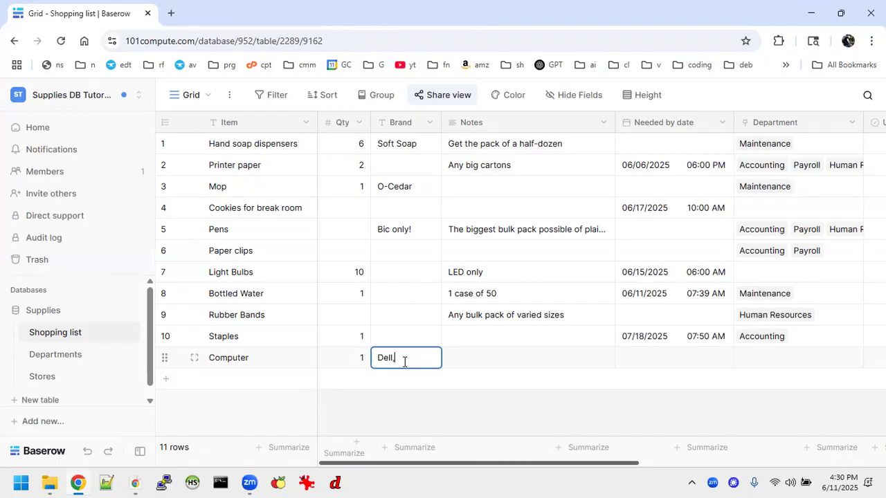
click(494, 353)
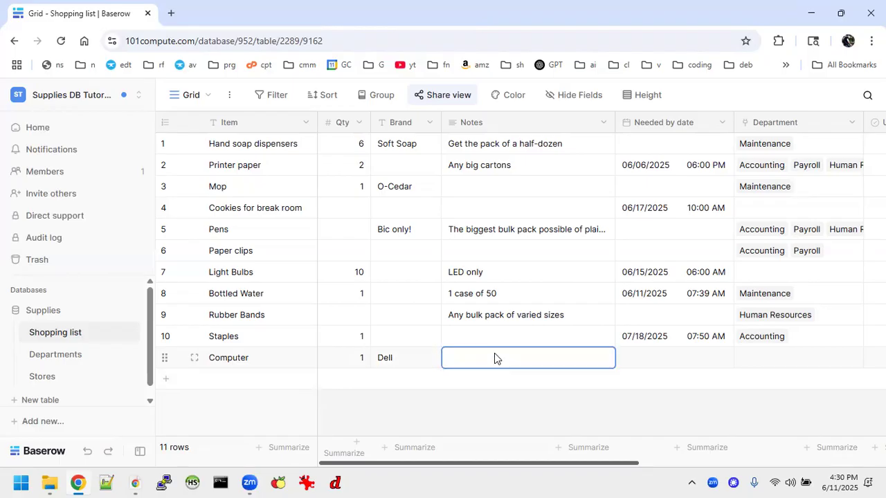
text(Get )
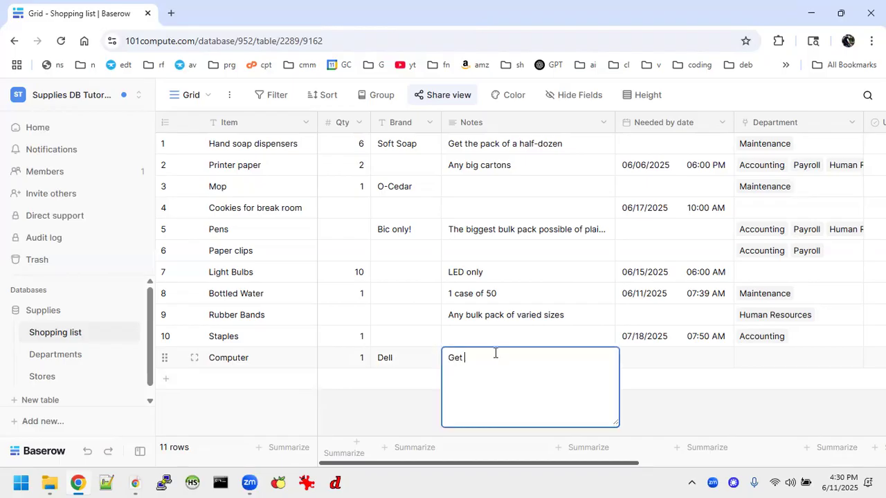
text(with more than 64BGB RAM)
click(668, 361)
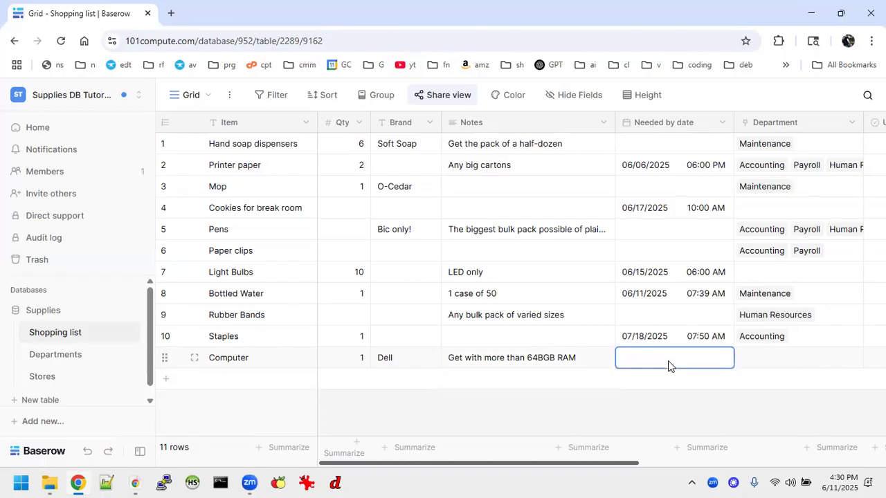
click(754, 362)
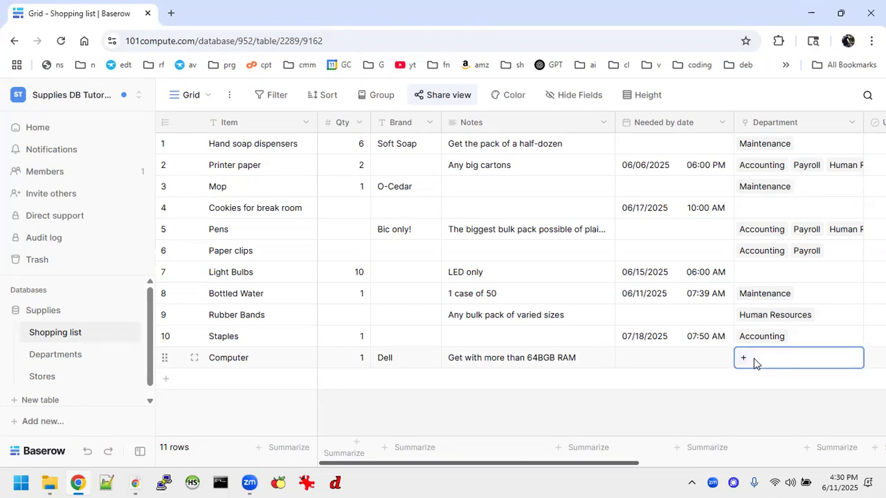
Link the Computer row to the Accounting department.
click(745, 359)
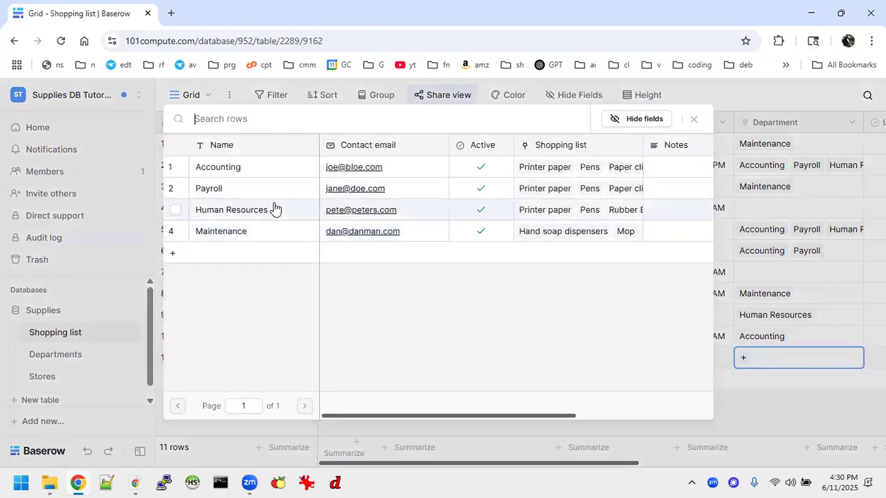
click(178, 171)
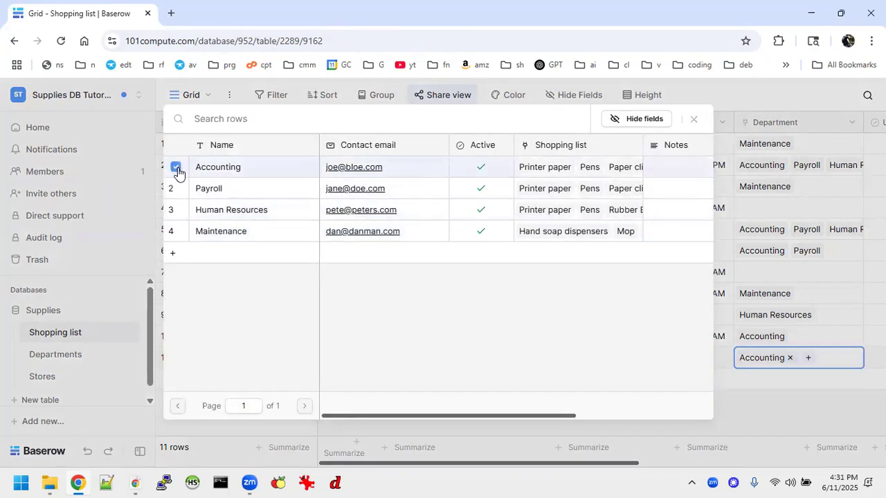
click(770, 391)
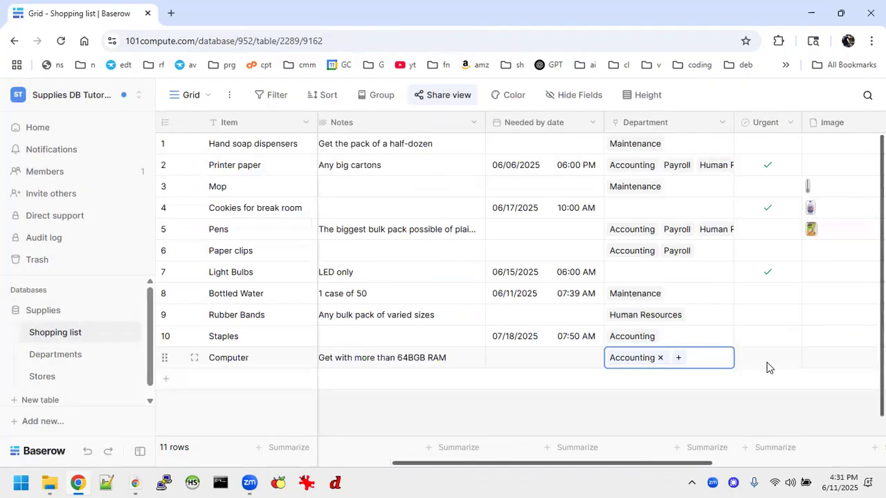
scroll(767, 368, right, 5)
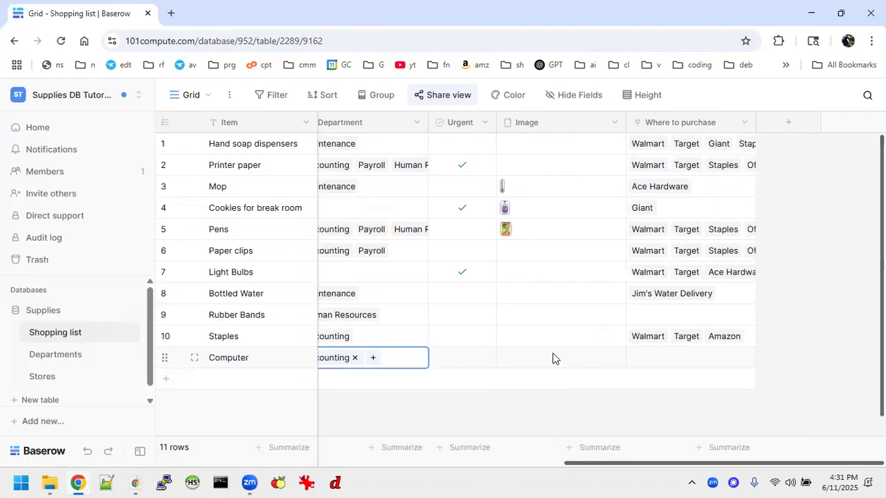
Link Walmart, Target, Staples, Office Depot and Amazon as the Computer row's purchase stores.
click(638, 359)
click(638, 359)
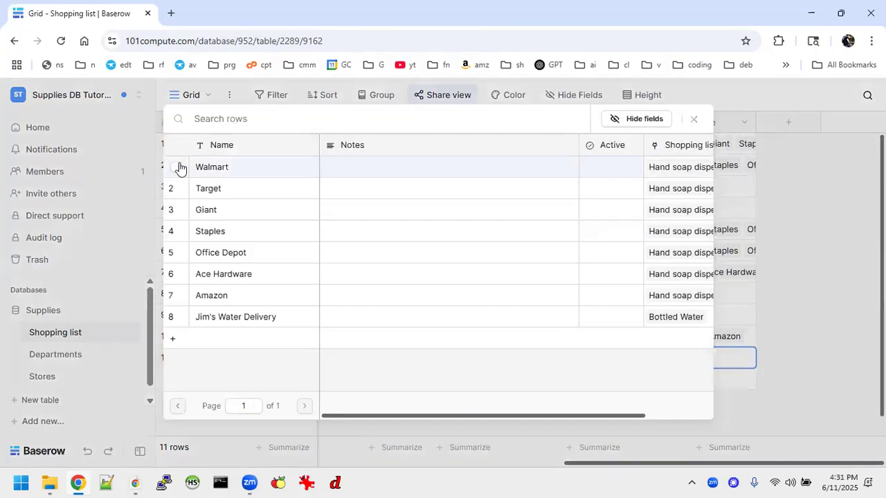
click(176, 167)
click(174, 189)
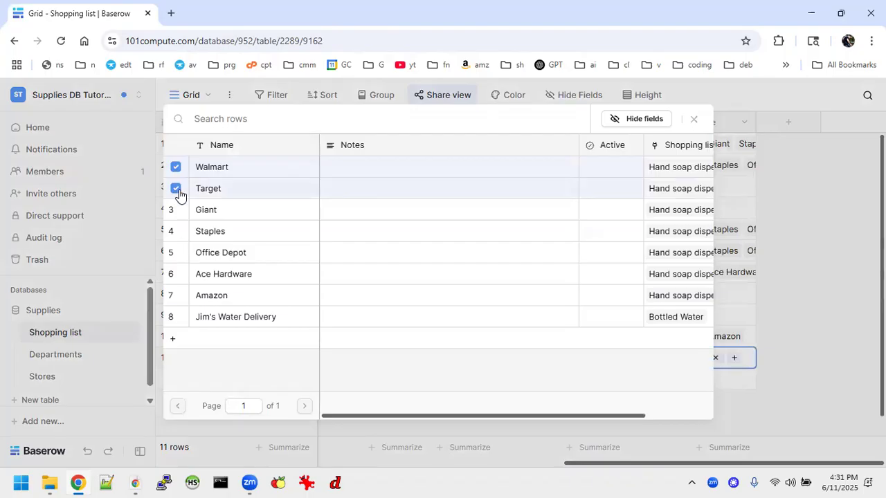
click(176, 233)
click(175, 253)
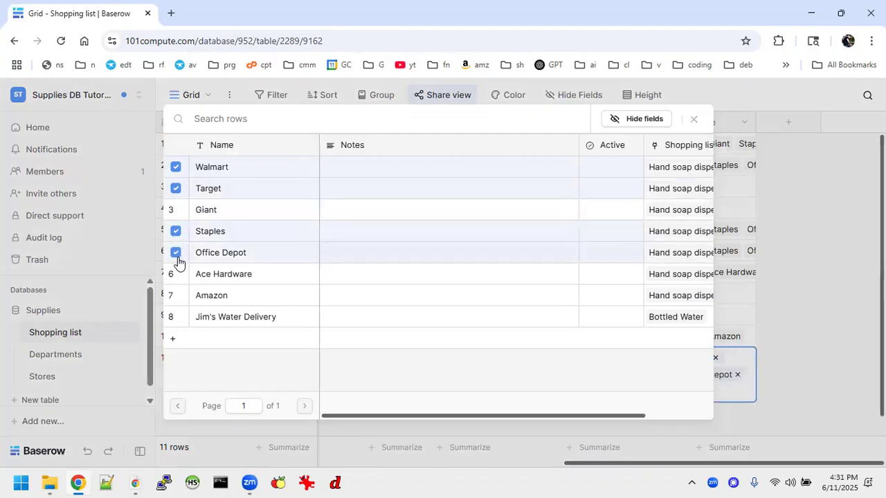
click(176, 296)
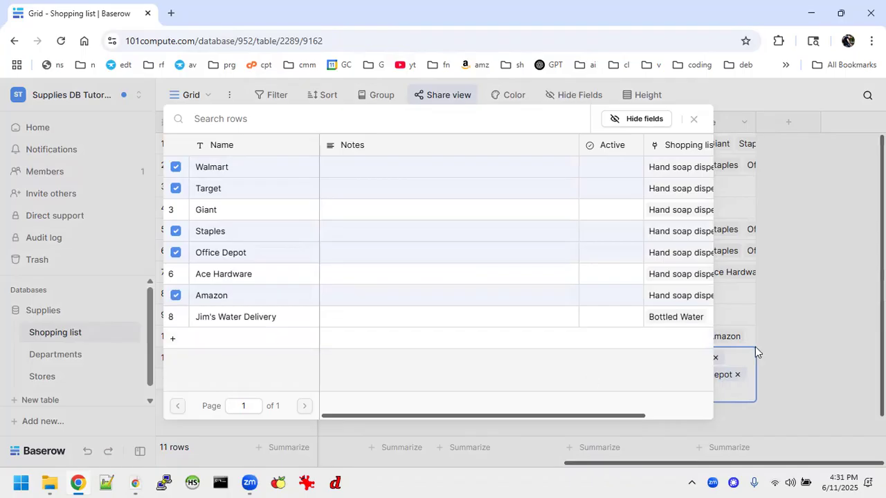
click(812, 380)
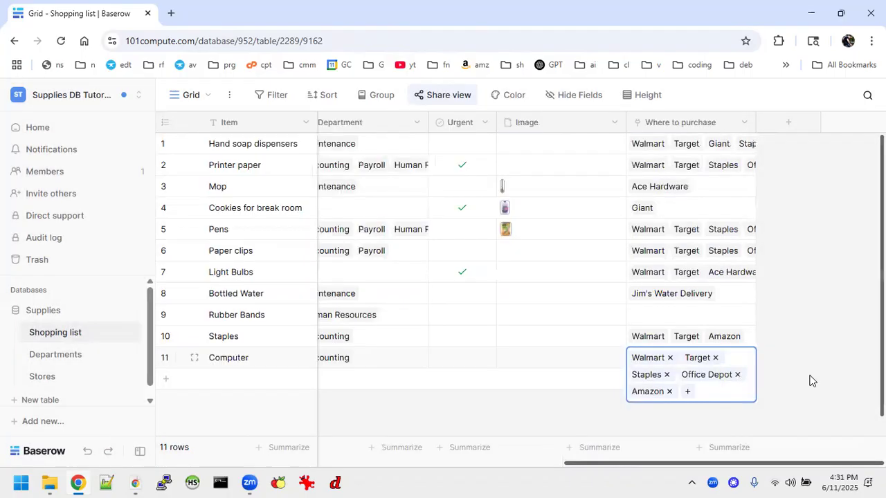
click(544, 432)
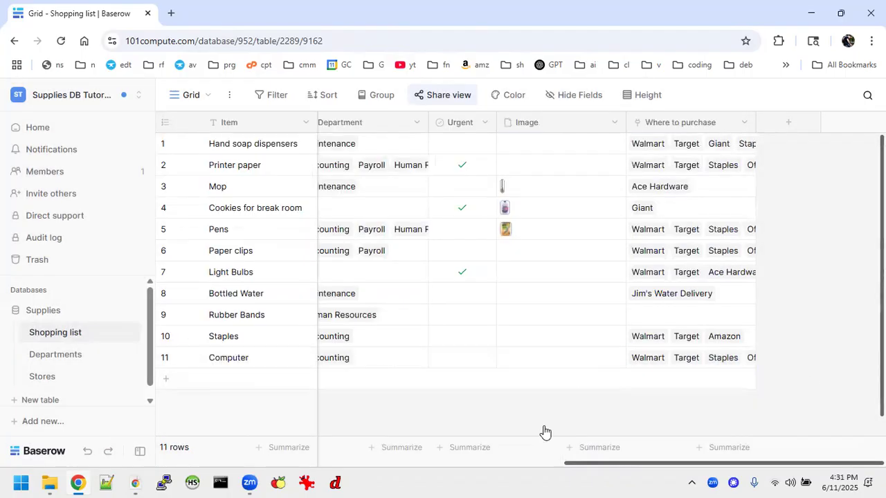
click(58, 376)
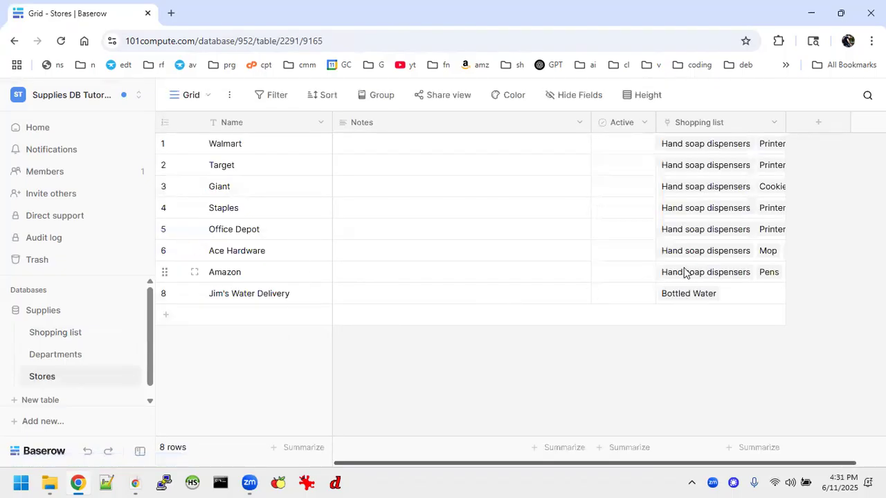
Set the Stores table row height to Large and scroll to see Computer under each linked store.
scroll(684, 271, right, 1)
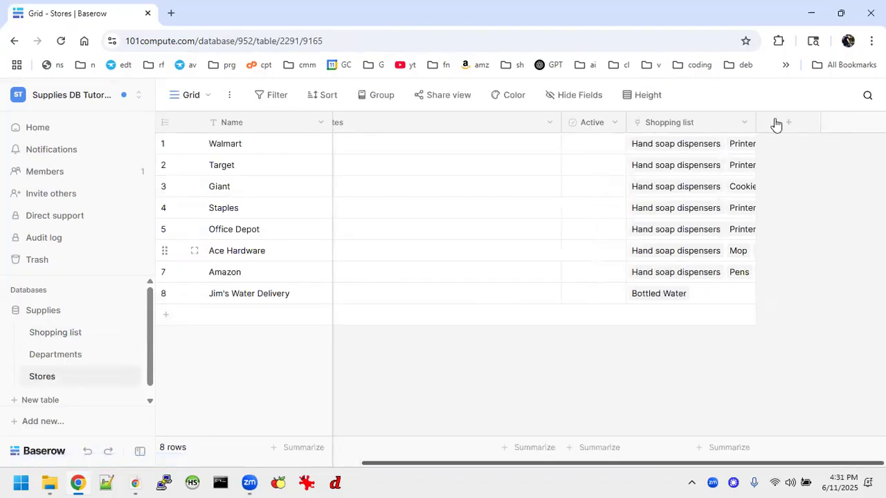
click(650, 99)
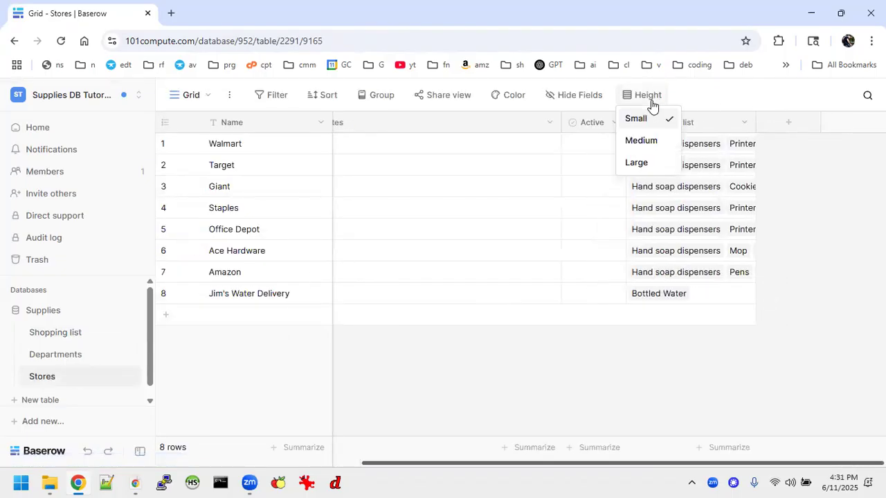
click(651, 159)
scroll(731, 236, down, 5)
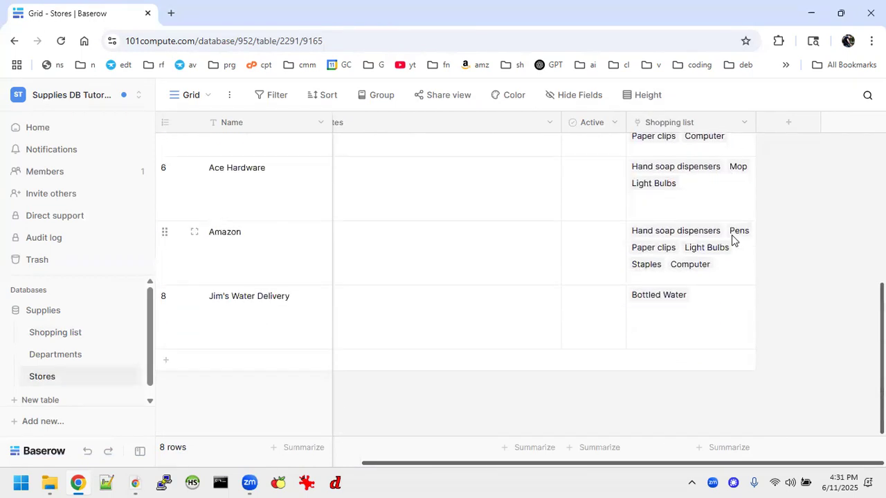
scroll(732, 238, up, 4)
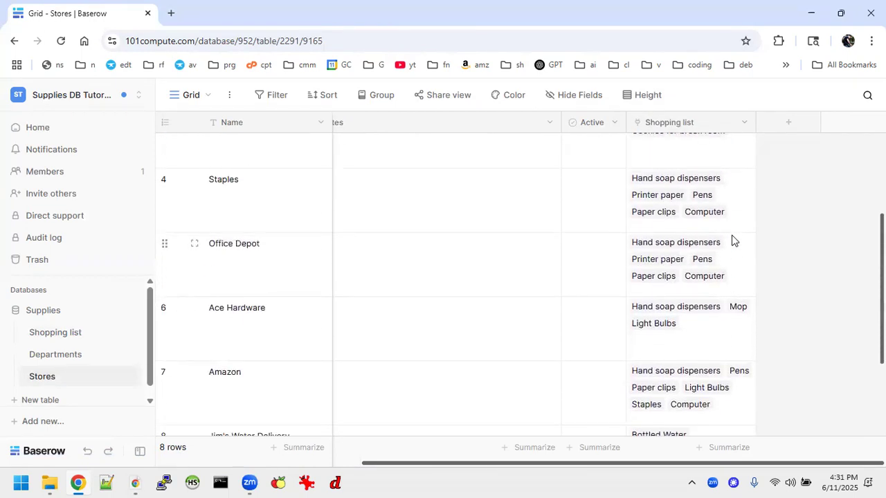
scroll(588, 271, left, 1)
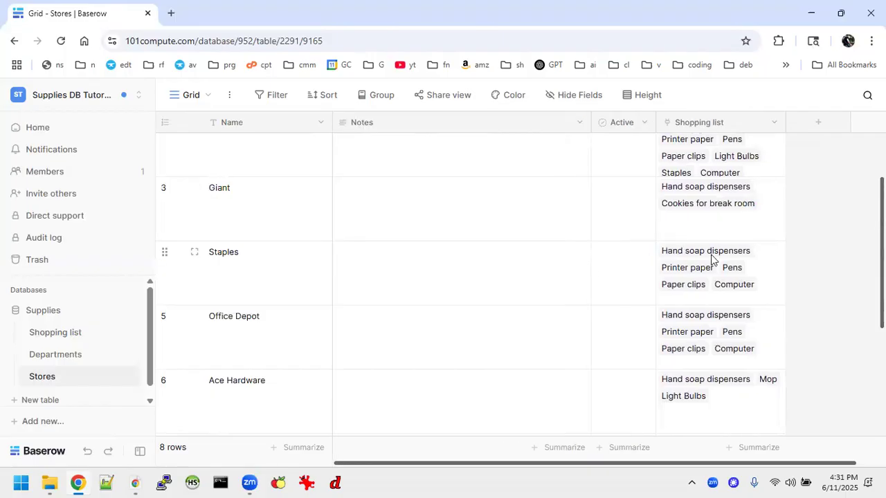
scroll(587, 274, up, 2)
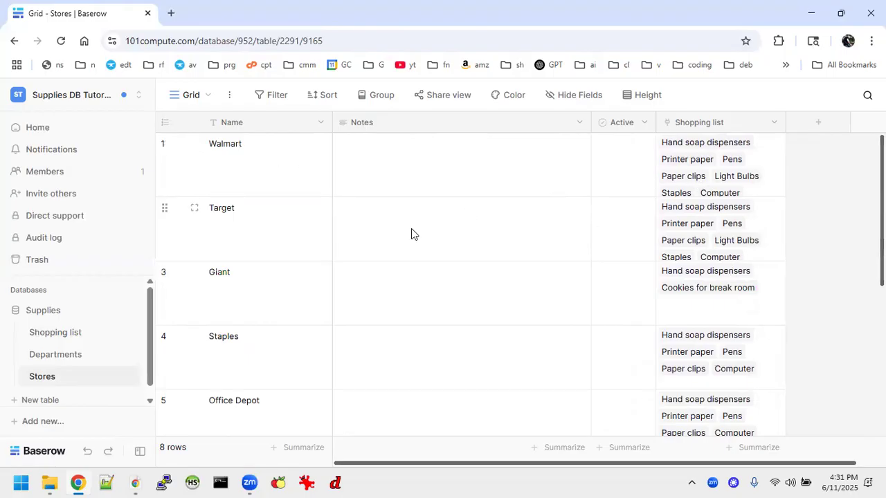
click(87, 354)
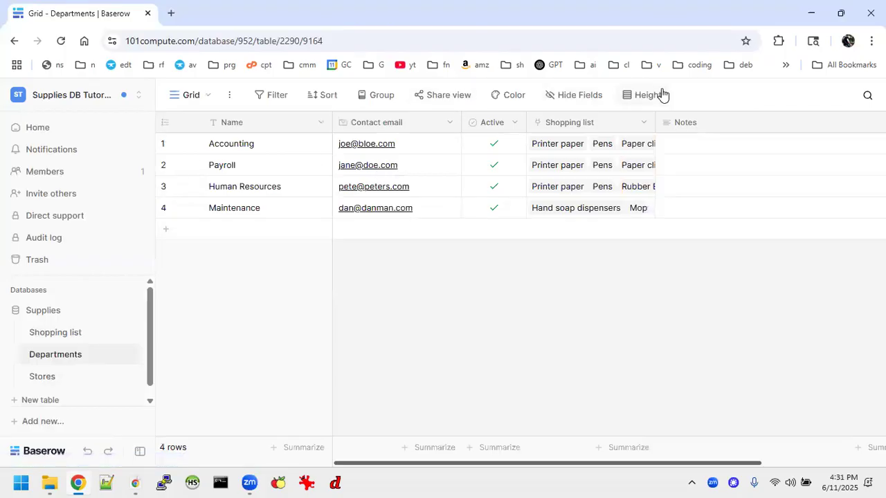
Set Departments rows to Large, confirm Accounting's shopping list includes Computer, then go back Home.
click(648, 94)
click(643, 166)
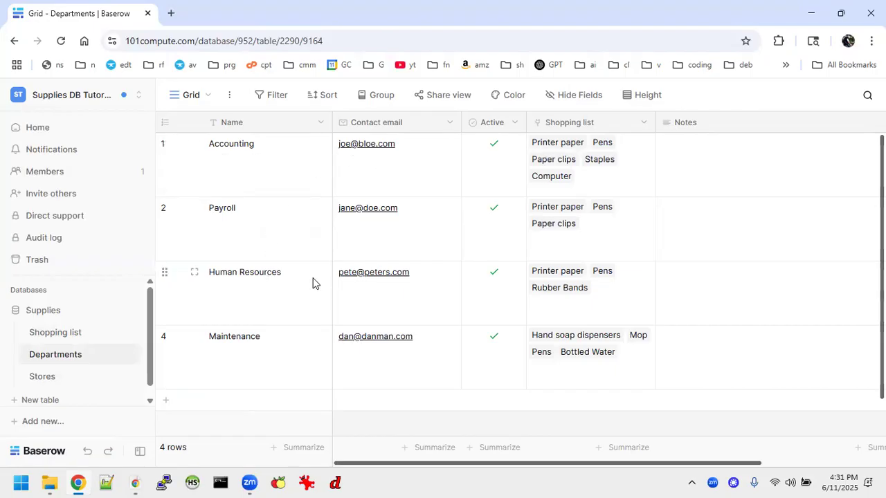
click(564, 182)
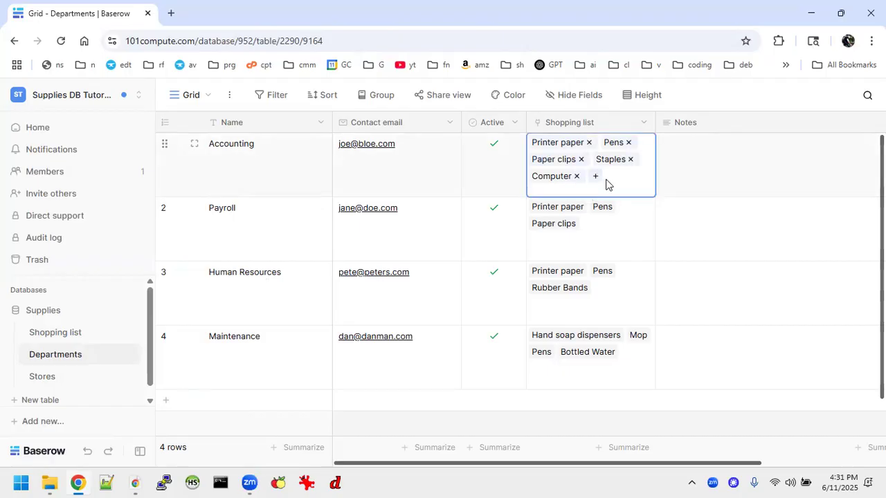
click(703, 230)
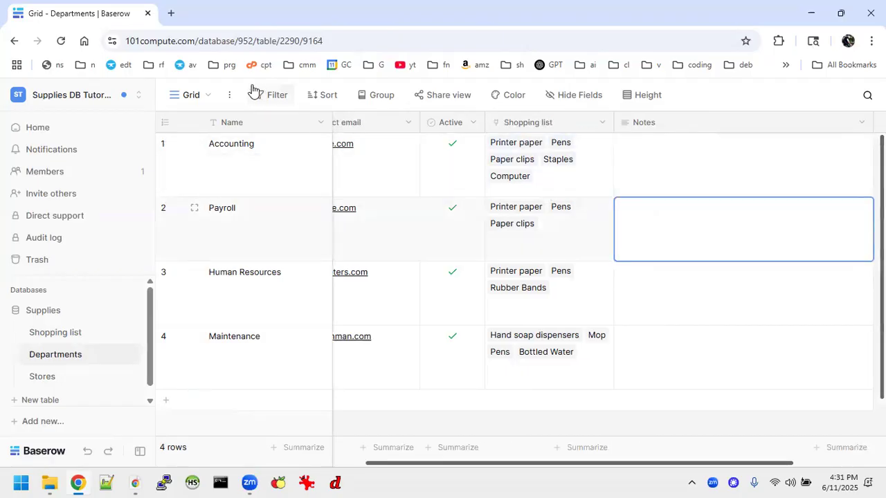
click(49, 127)
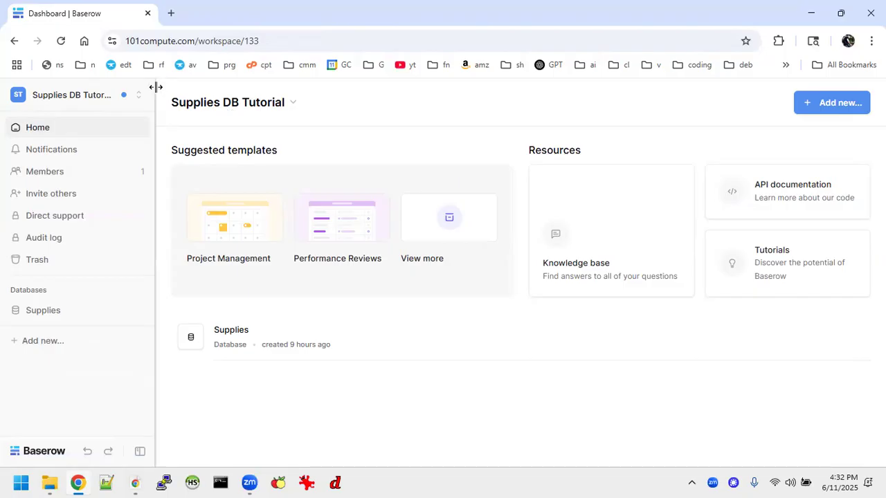
click(292, 106)
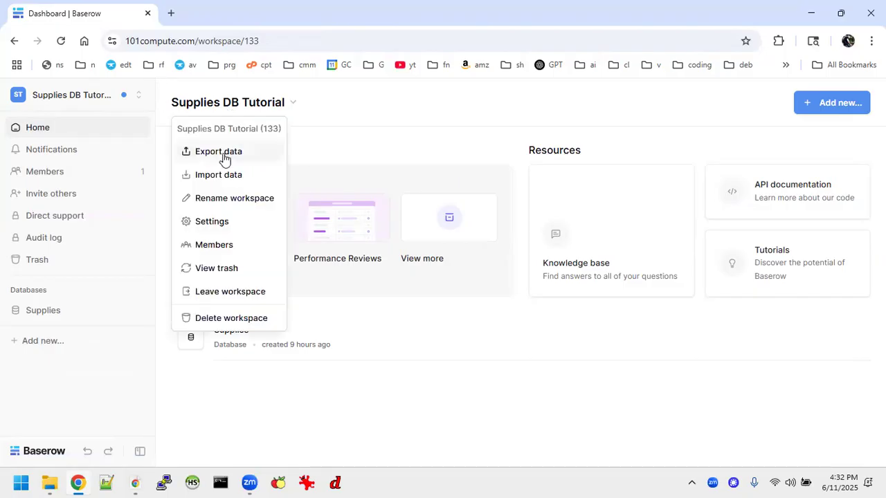
Create a fresh export of the Supplies DB Tutorial workspace and download it.
click(219, 152)
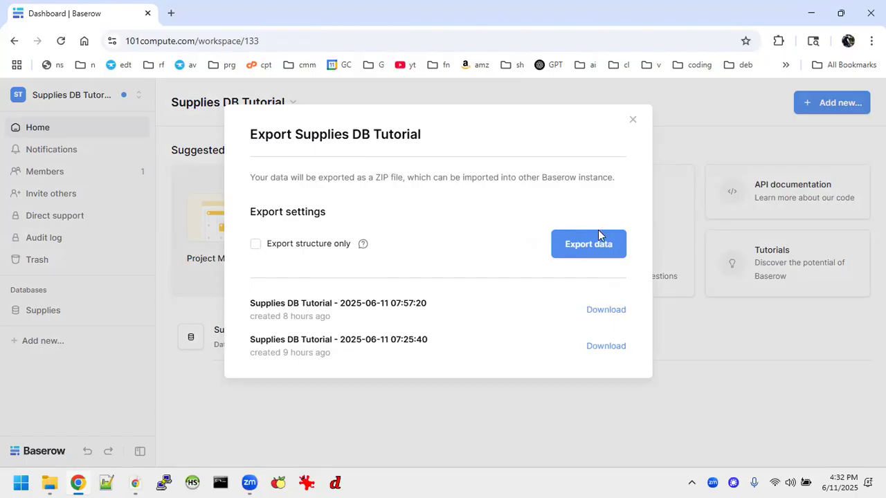
click(611, 247)
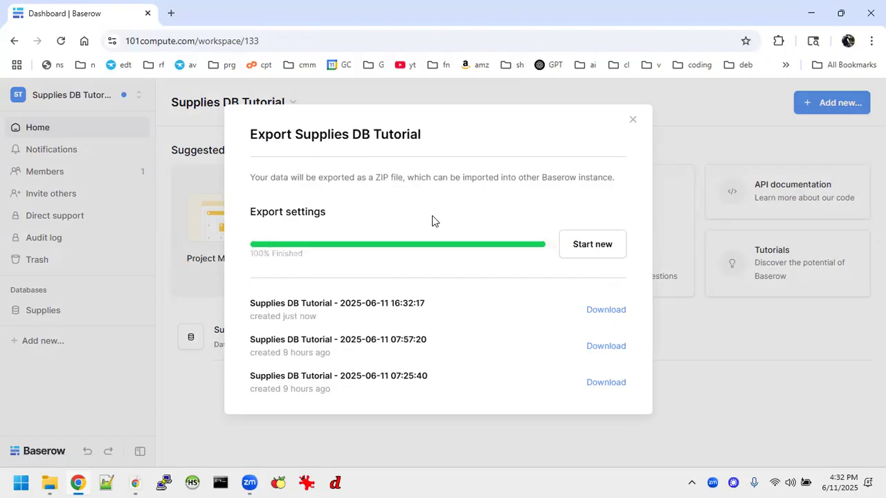
click(606, 311)
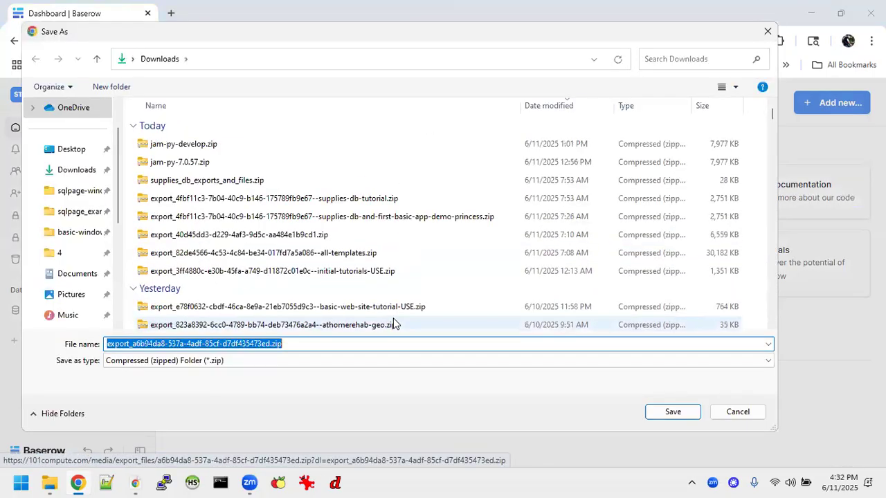
Save the downloaded export ZIP with a file name ending in supplies_tutorial.zip.
key(End)
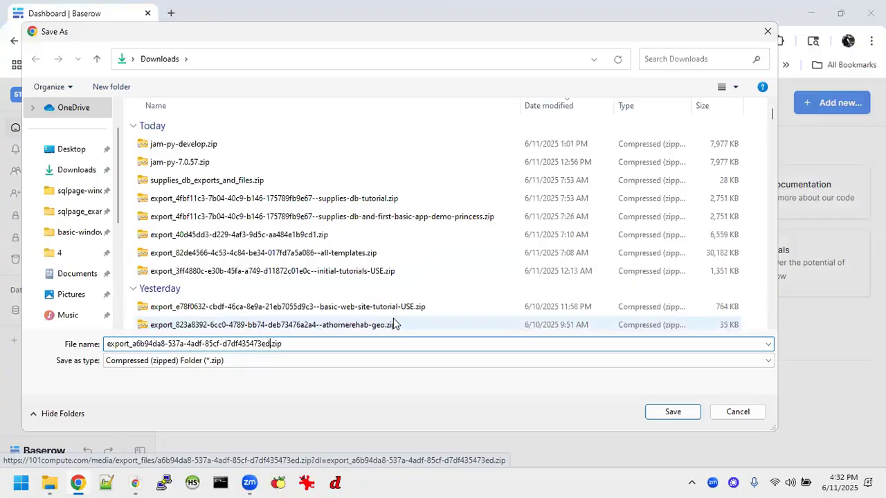
text(--supp)
text(plies-)
key(BackSpace)
text(_turo)
key(BackSpace)
key(BackSpace)
text(torial)
key(Return)
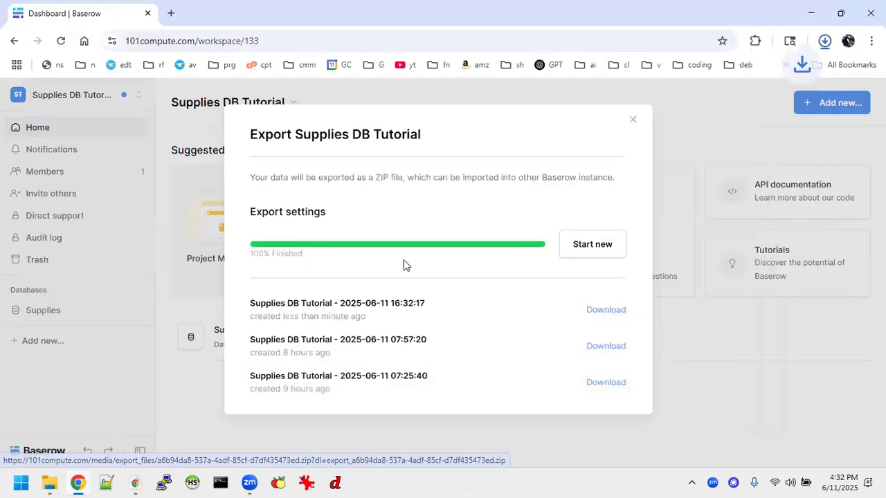
Create a new workspace named Supplies.
click(484, 101)
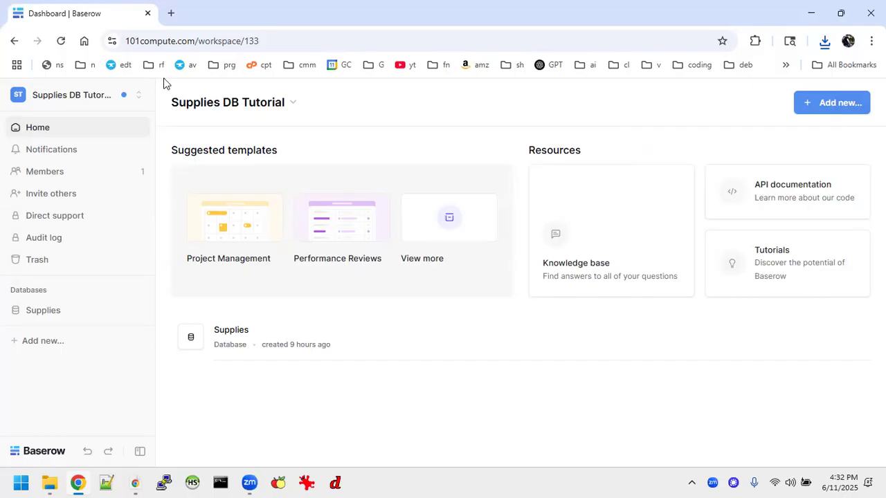
click(137, 103)
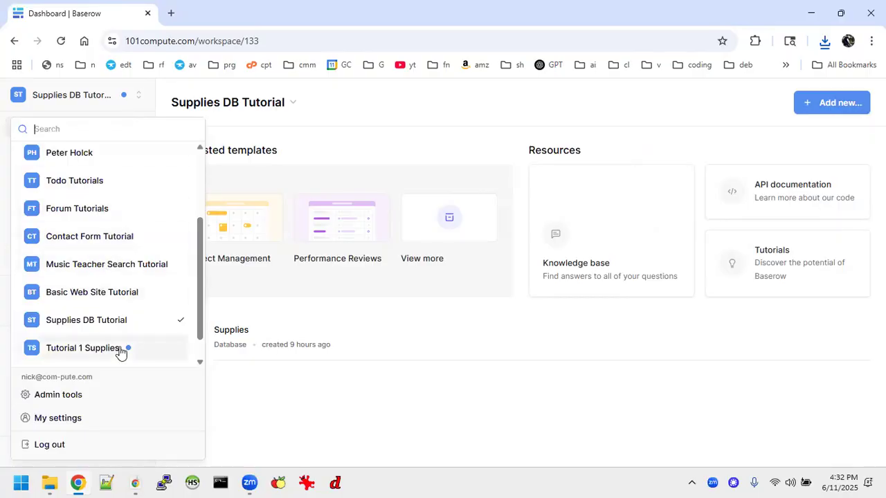
scroll(150, 300, down, 1)
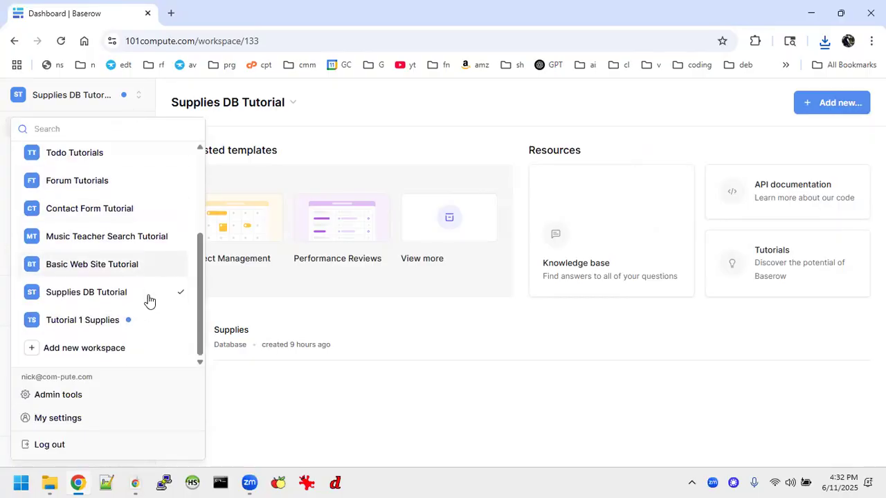
click(95, 349)
text(Supplies)
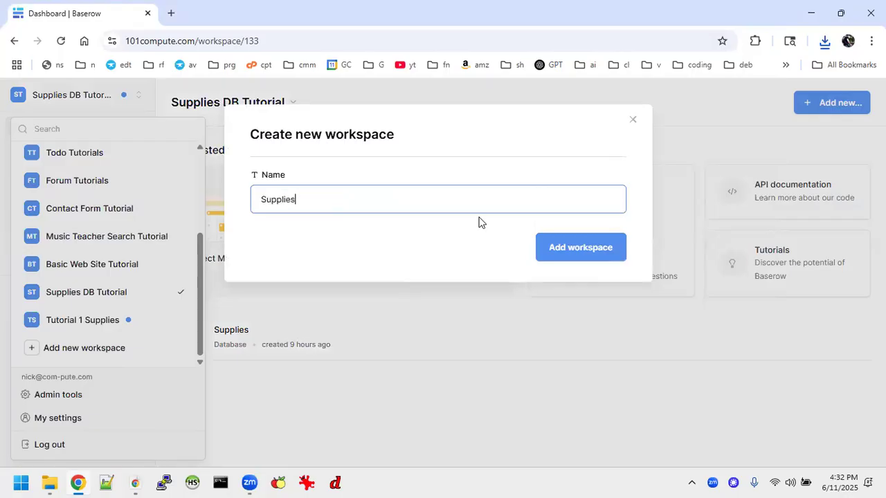
key(Return)
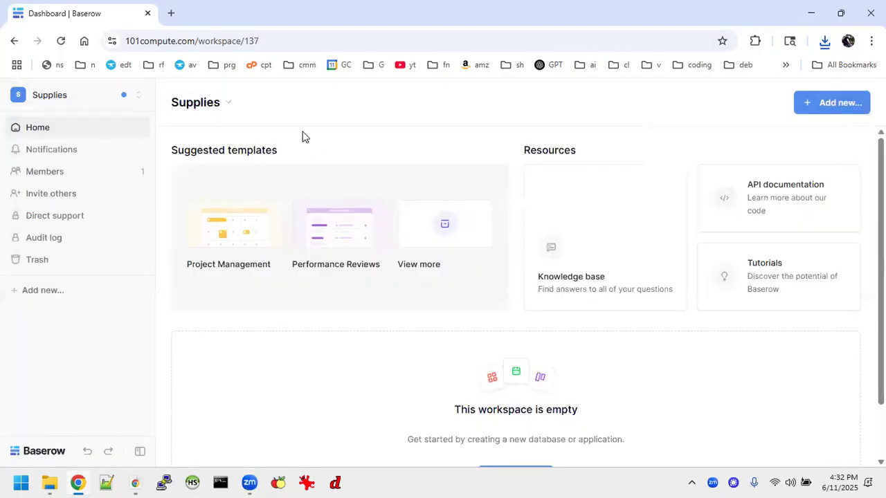
Start an Import data in the Supplies workspace and select the supplies_tutorial.zip export.
click(229, 104)
click(241, 176)
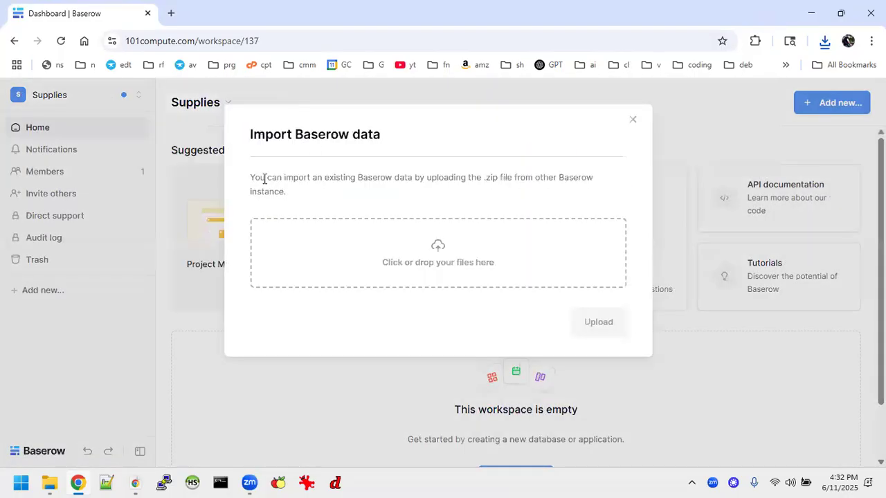
click(446, 249)
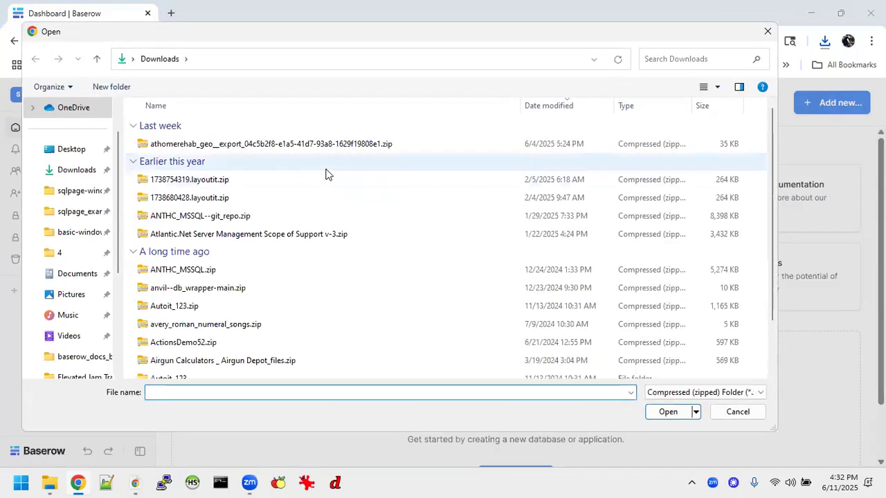
double_click(255, 146)
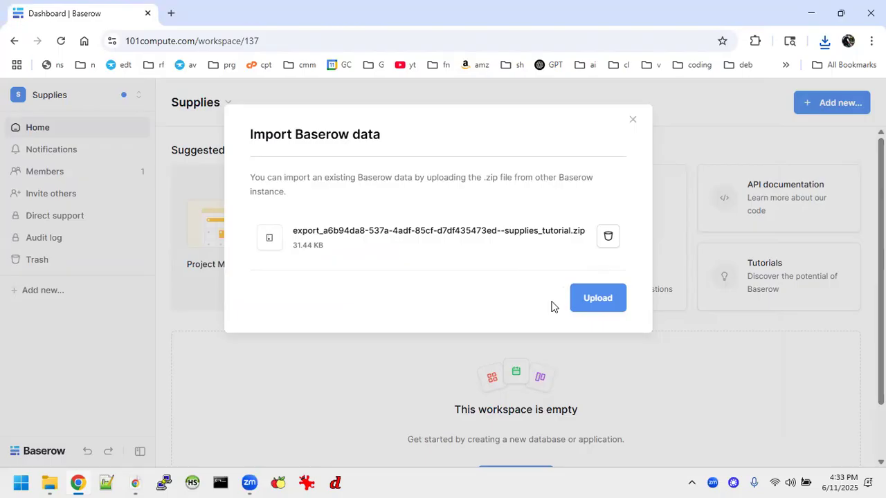
Upload the ZIP and browse the imported Shopping list, Departments and Stores tables.
click(595, 302)
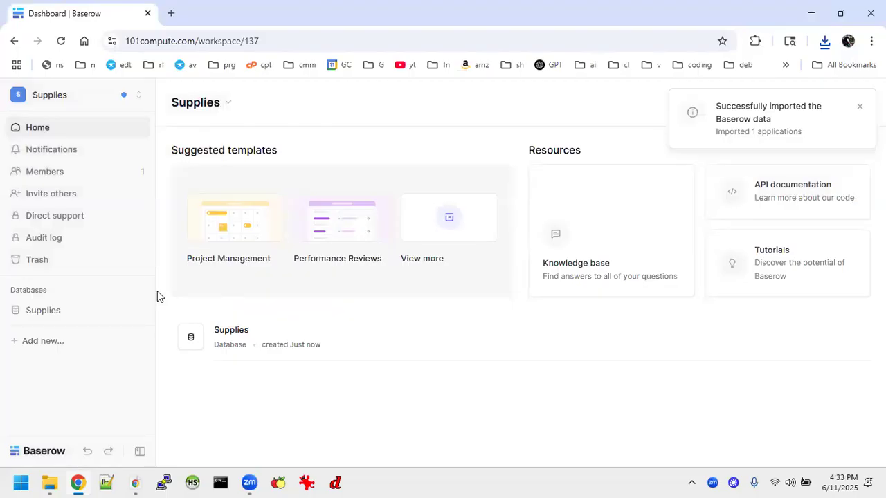
click(223, 338)
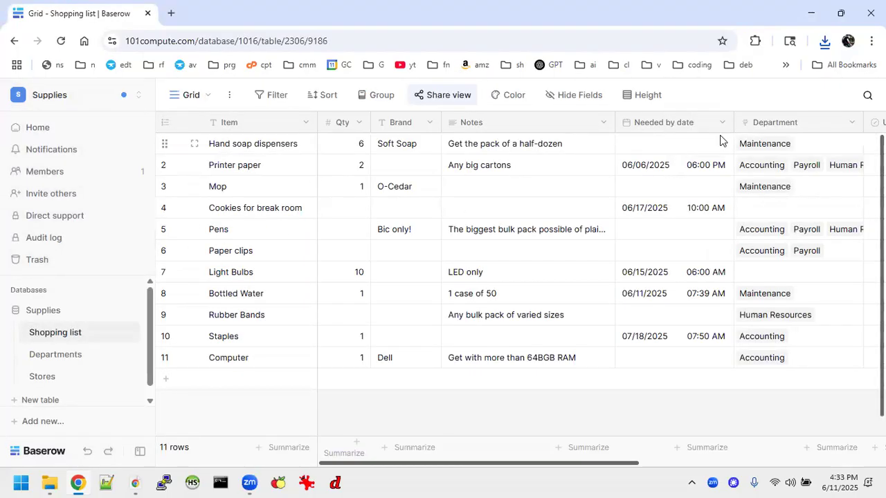
click(79, 357)
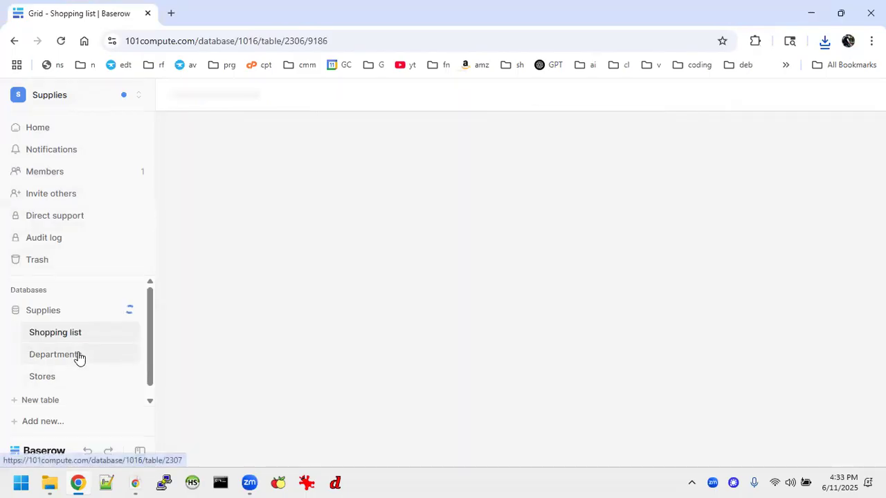
click(57, 377)
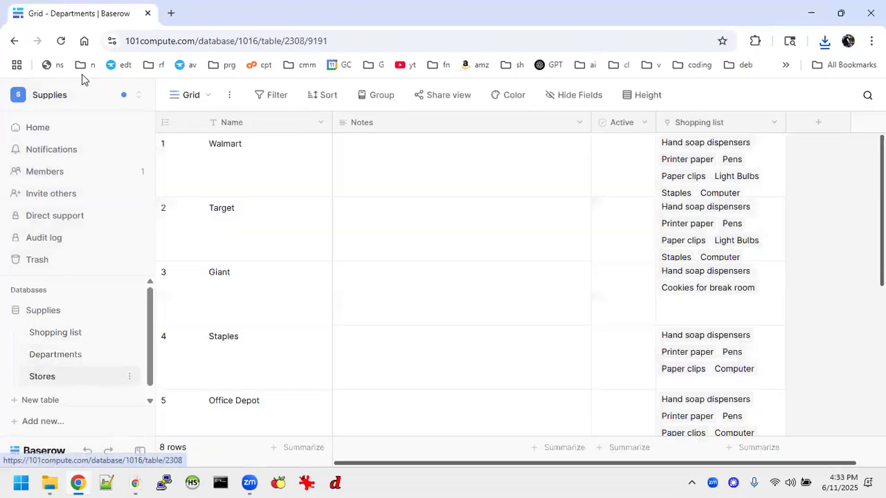
Look through the workspace list, then return to the Supplies workspace dashboard.
click(119, 97)
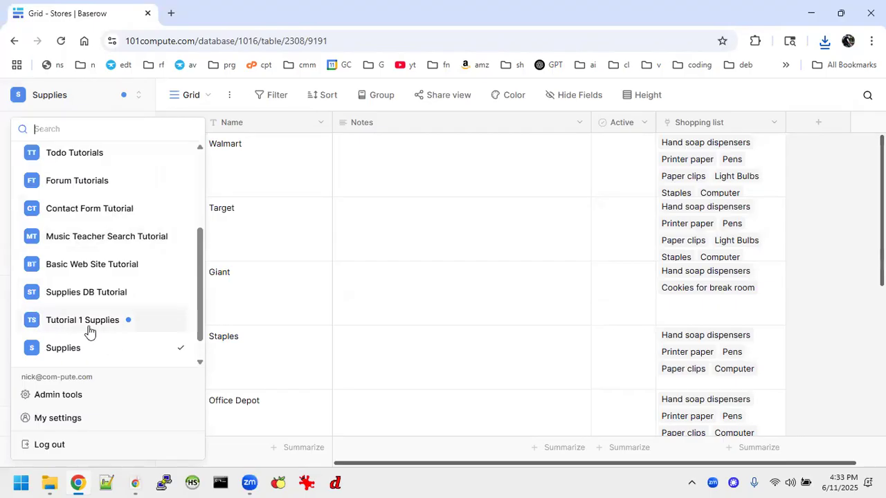
scroll(90, 330, down, 1)
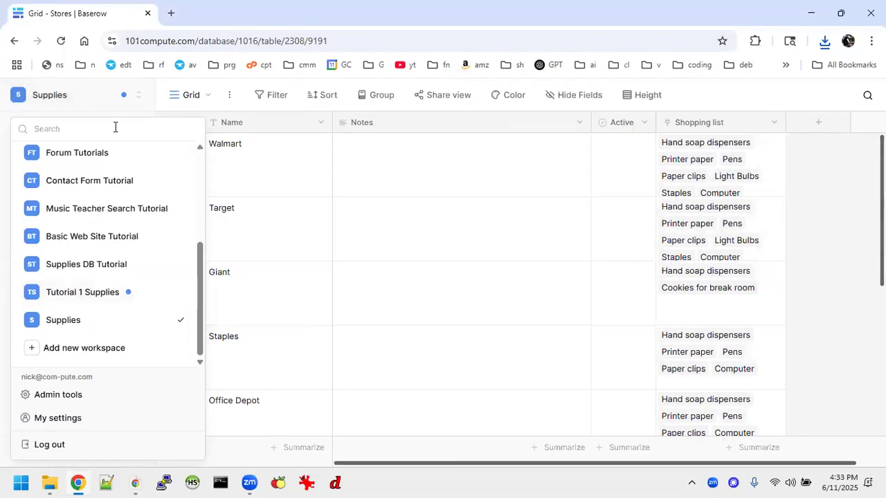
click(27, 95)
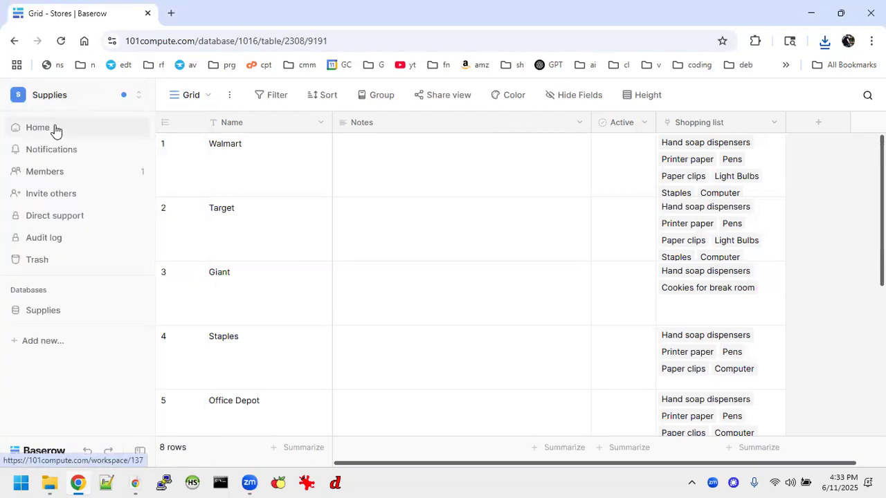
click(55, 130)
Delete the Supplies workspace and open Trash to view the Supplies database's deleted items.
click(229, 100)
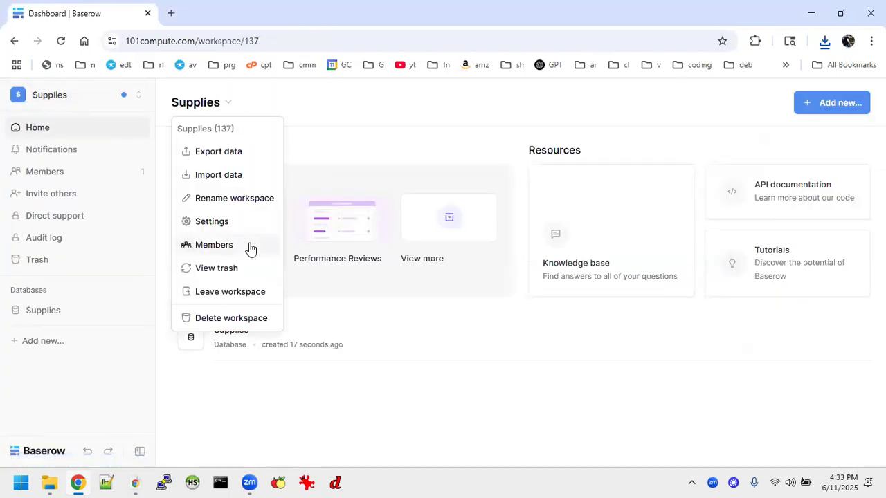
click(232, 323)
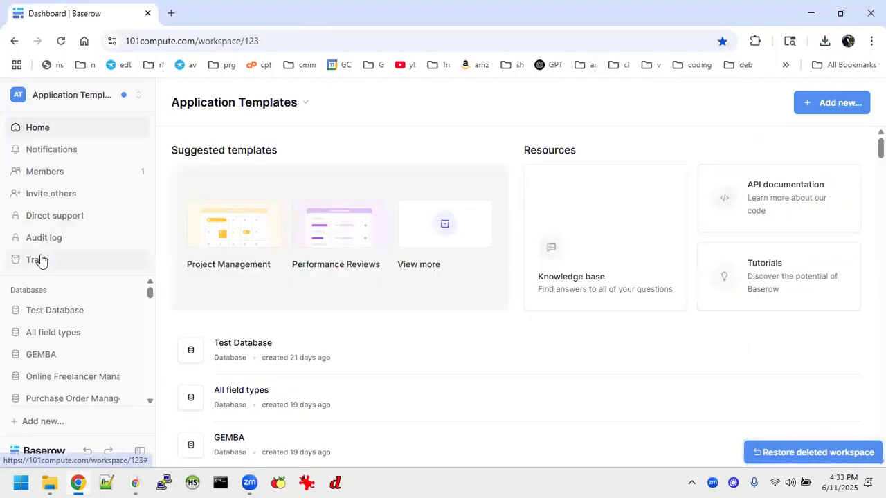
click(35, 258)
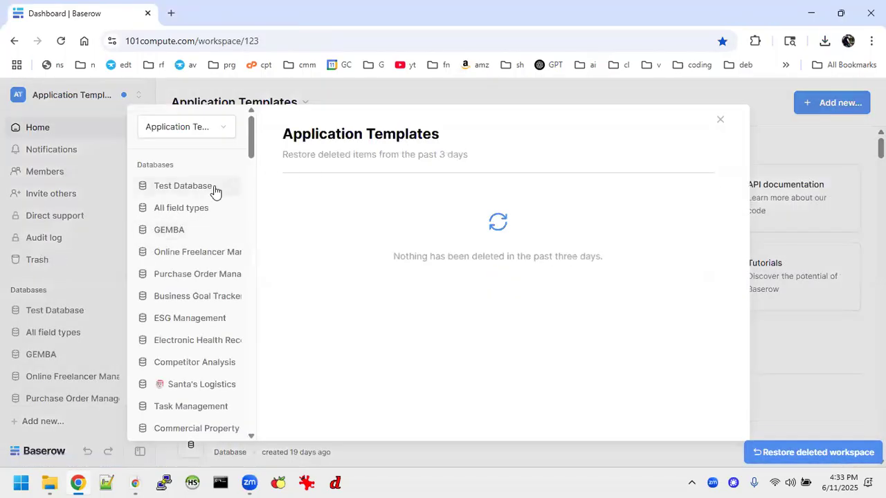
scroll(206, 216, down, 3)
scroll(206, 216, down, 8)
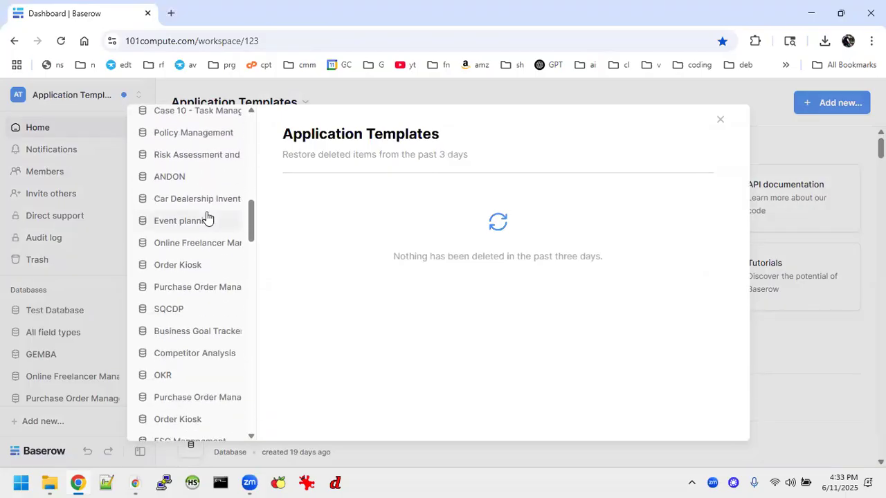
scroll(201, 277, down, 6)
scroll(204, 357, down, 2)
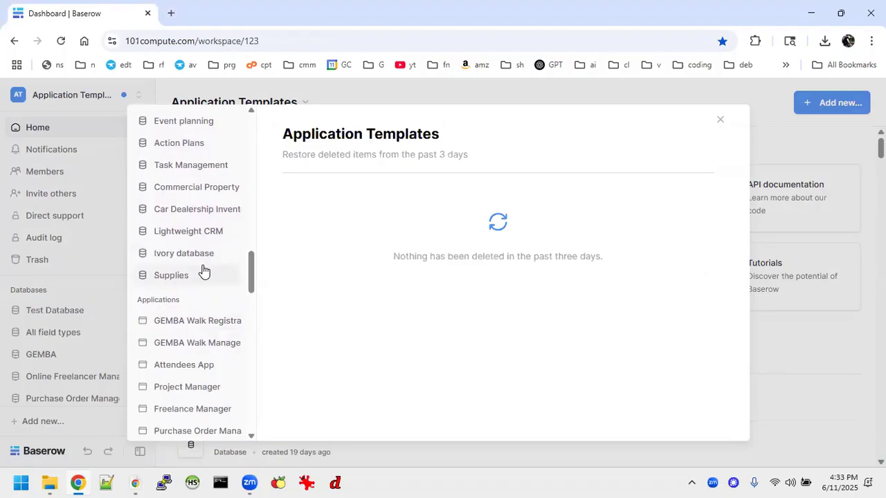
scroll(205, 204, up, 3)
scroll(205, 204, down, 2)
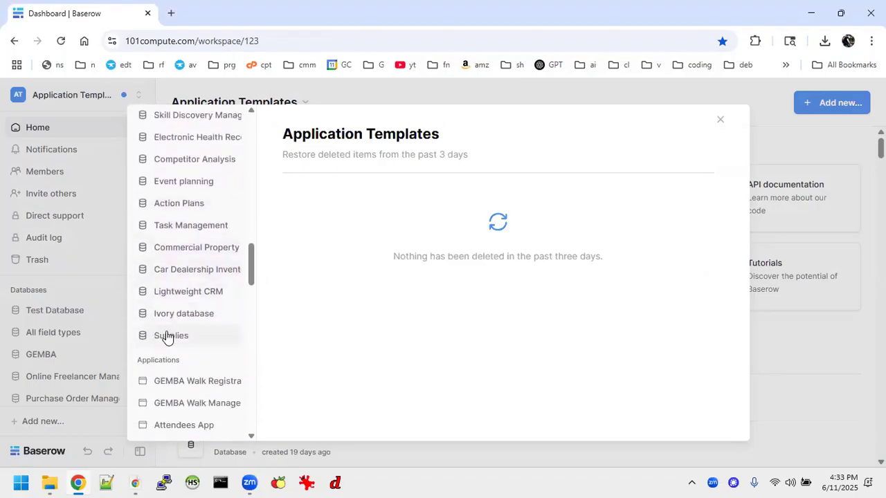
click(167, 337)
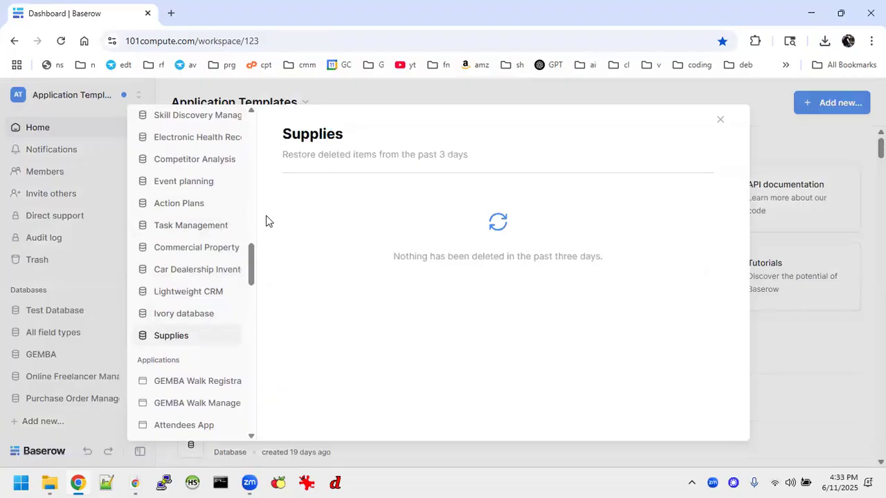
drag(251, 270, 266, 130)
Switch the Trash to the deleted Supplies workspace, restore it, and close the Trash.
click(215, 126)
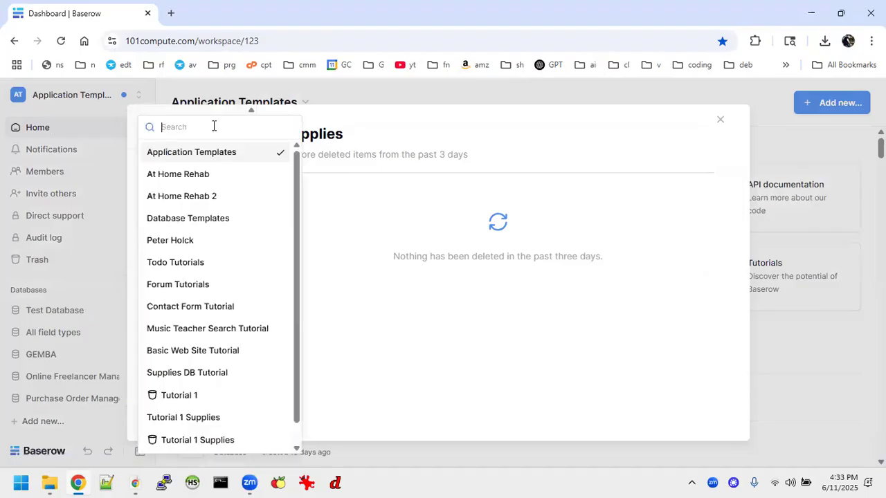
scroll(205, 227, down, 1)
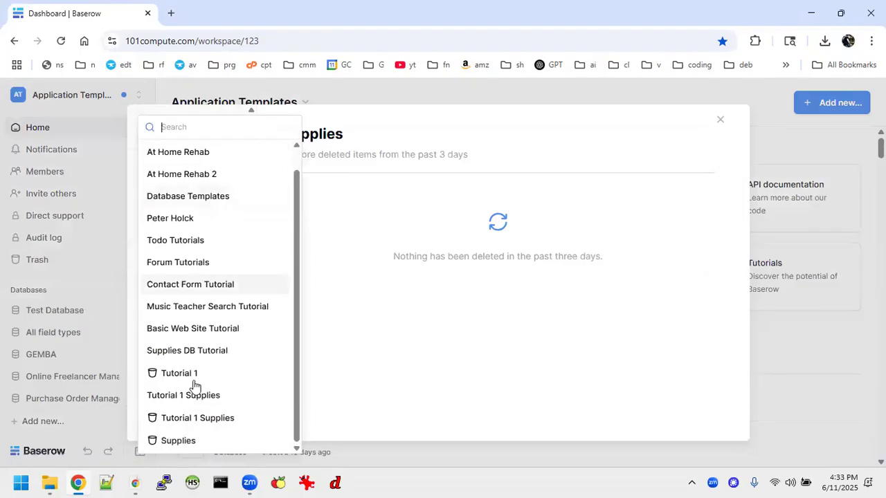
click(174, 441)
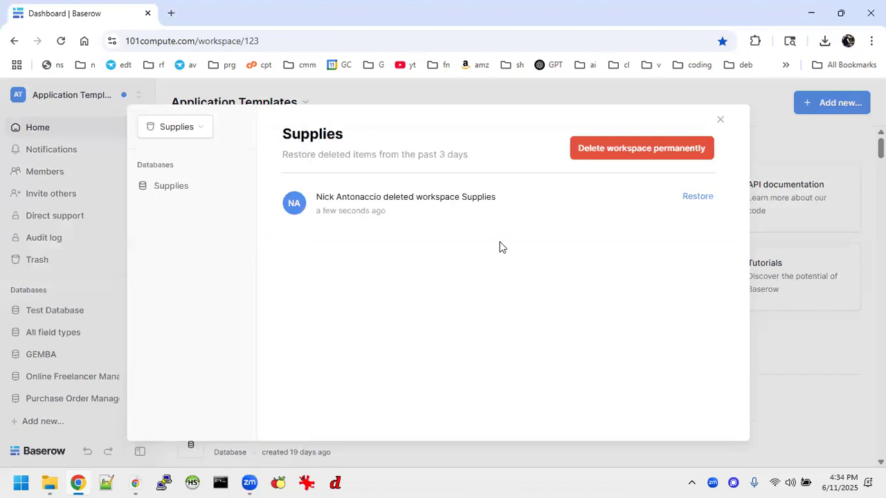
click(695, 201)
click(718, 119)
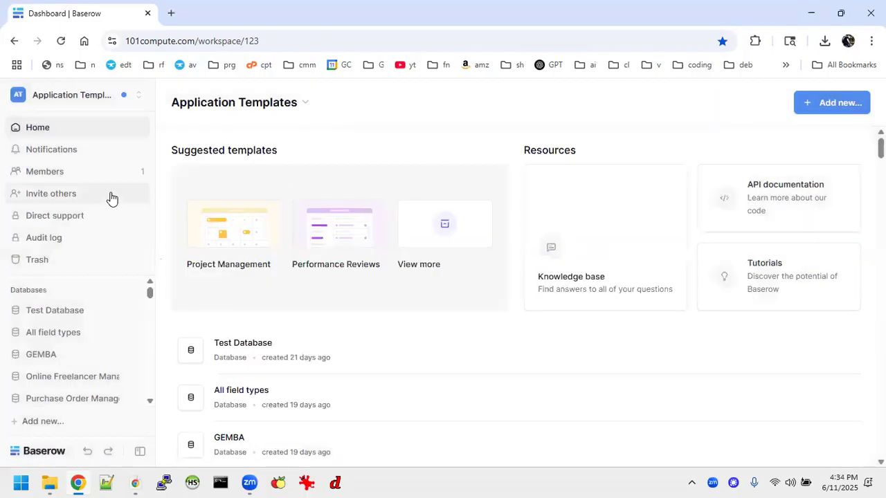